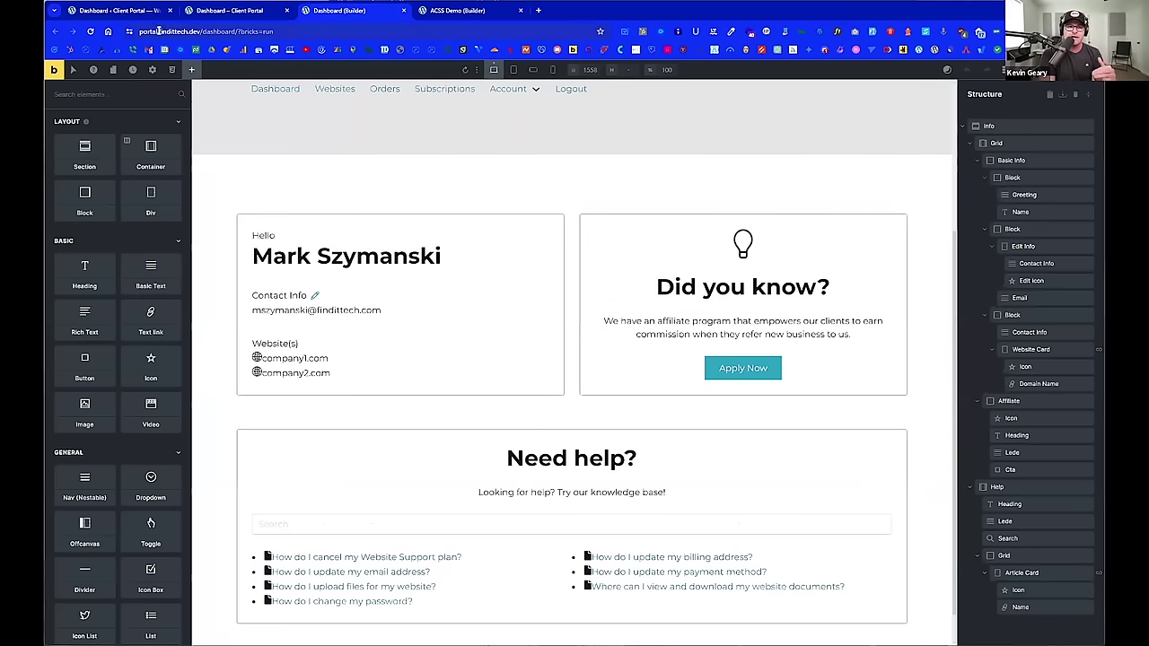
Step: Open the Automatic.css settings page from the WordPress admin
click(133, 11)
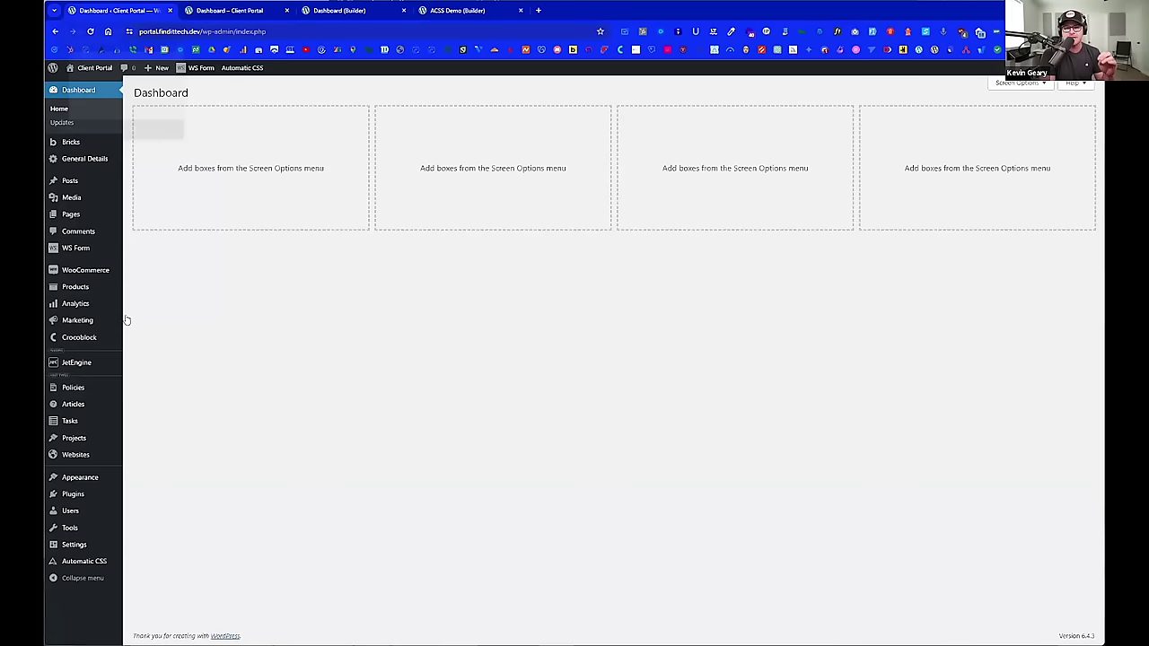
mouse_move(82, 477)
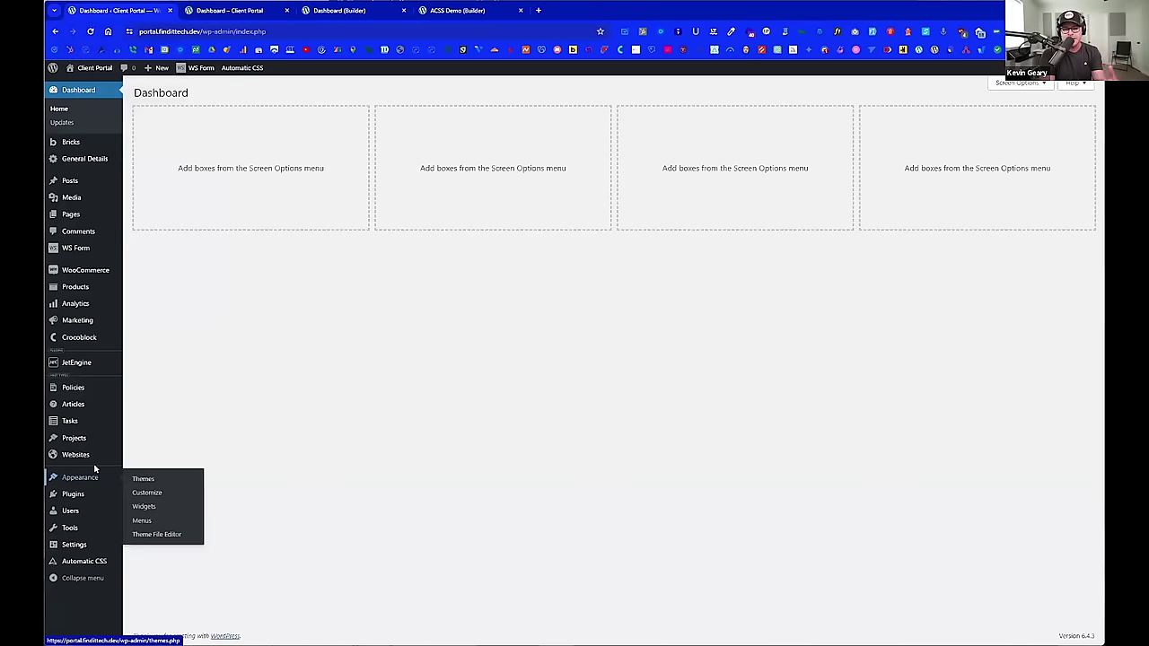
mouse_move(102, 559)
click(153, 550)
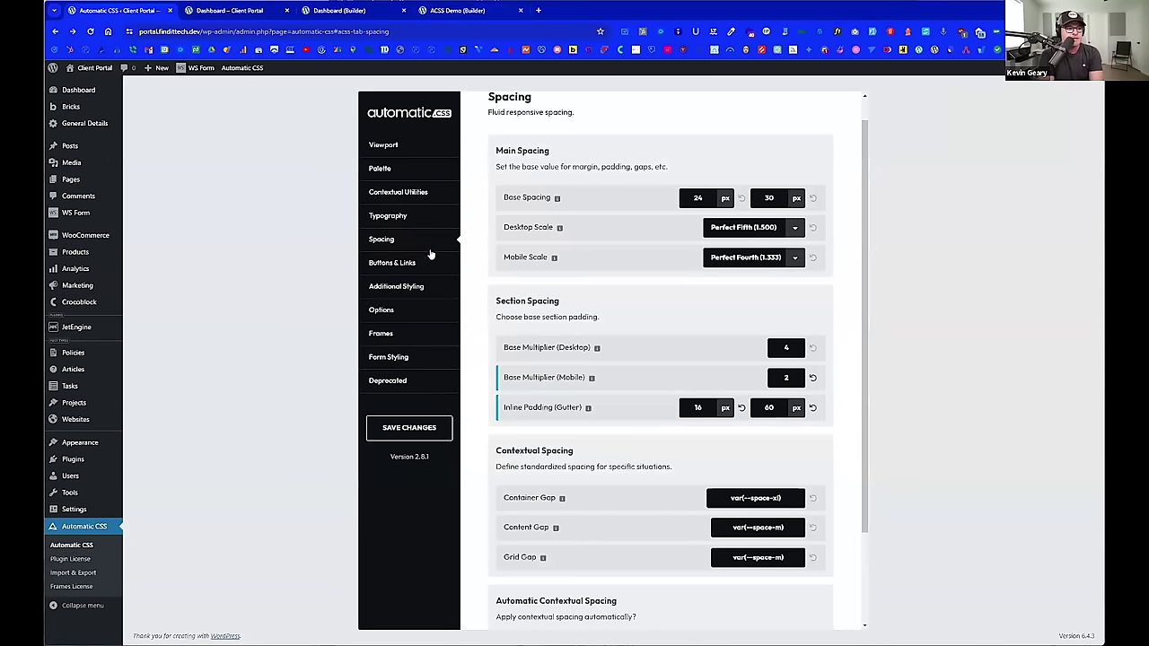
scroll(627, 428, down, 2)
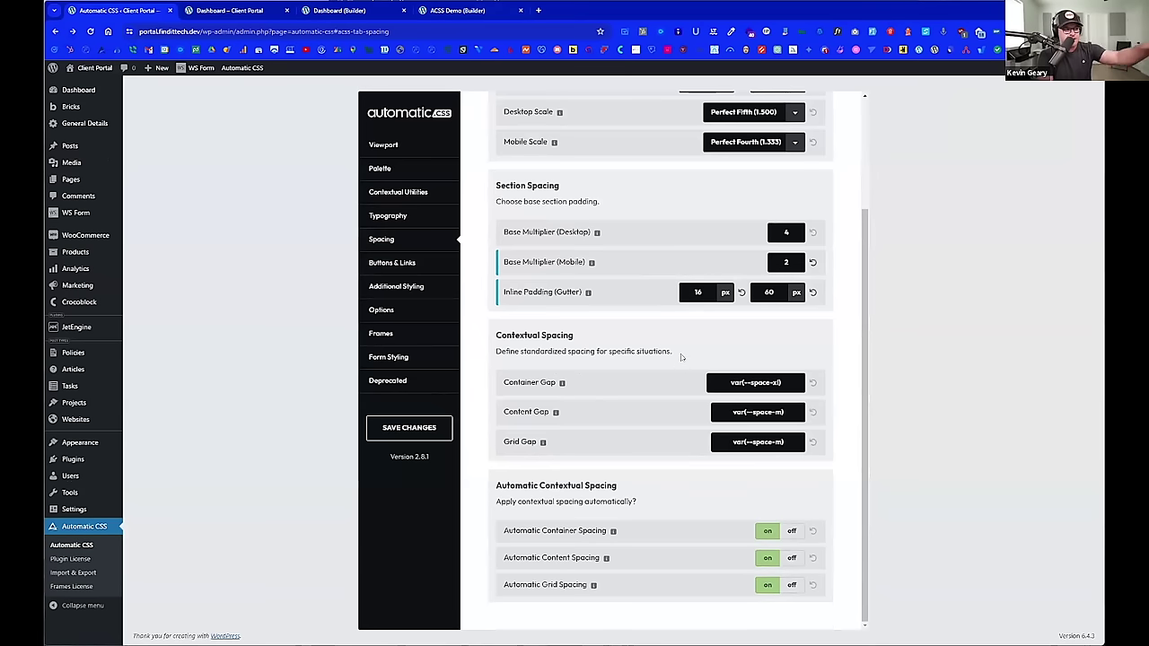
scroll(652, 253, up, 2)
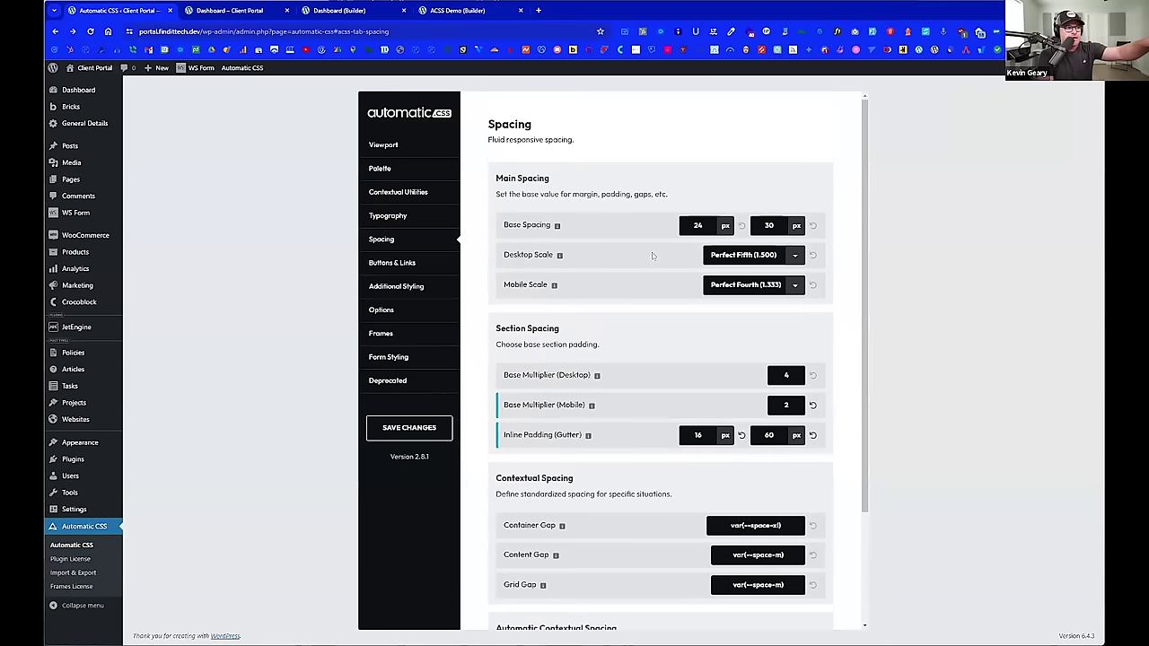
Step: Turn on Typography Smart Spacing (heading 1.5em, paragraph 1em, list 1em, list item .5em) and save
click(422, 218)
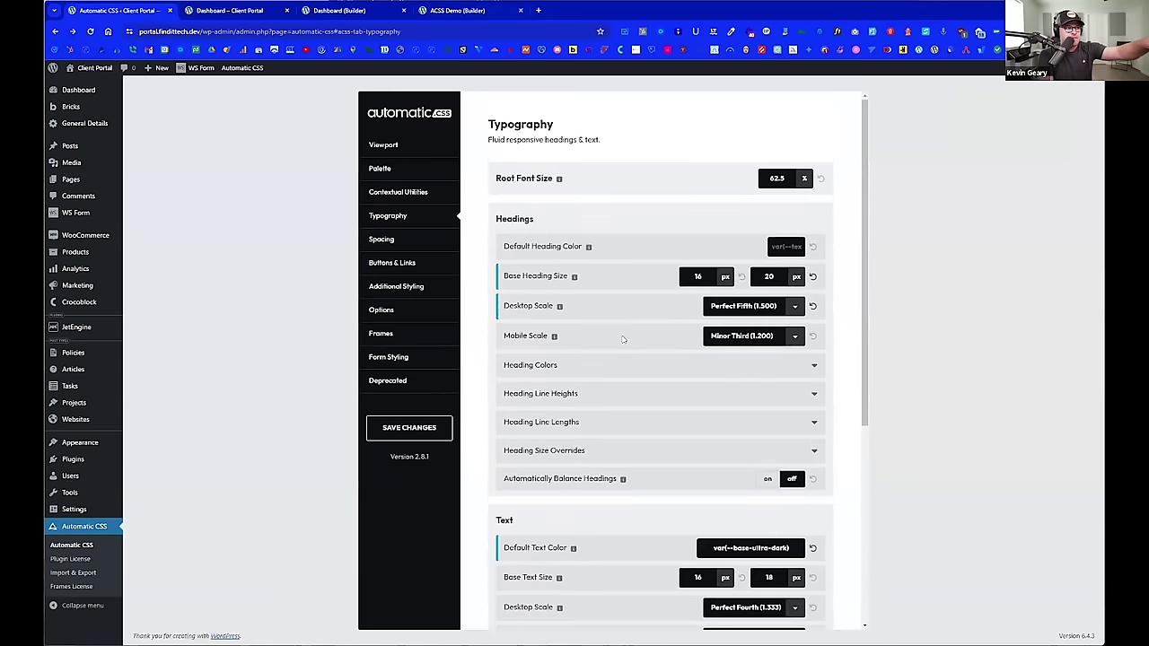
scroll(623, 339, down, 3)
scroll(639, 350, down, 2)
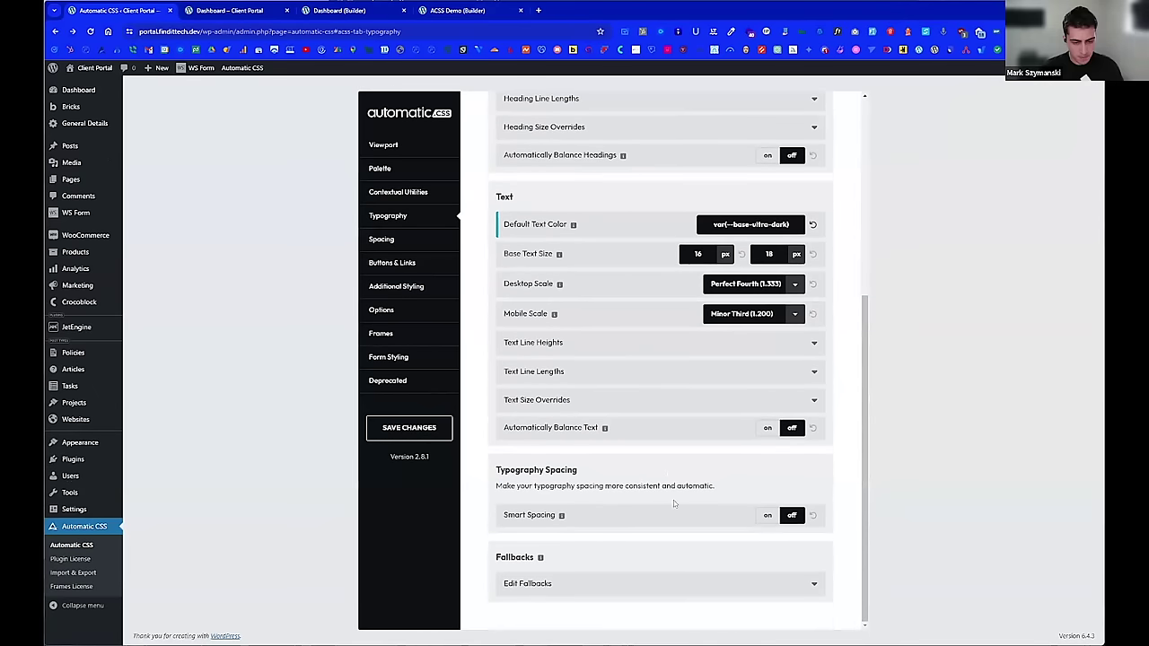
click(766, 516)
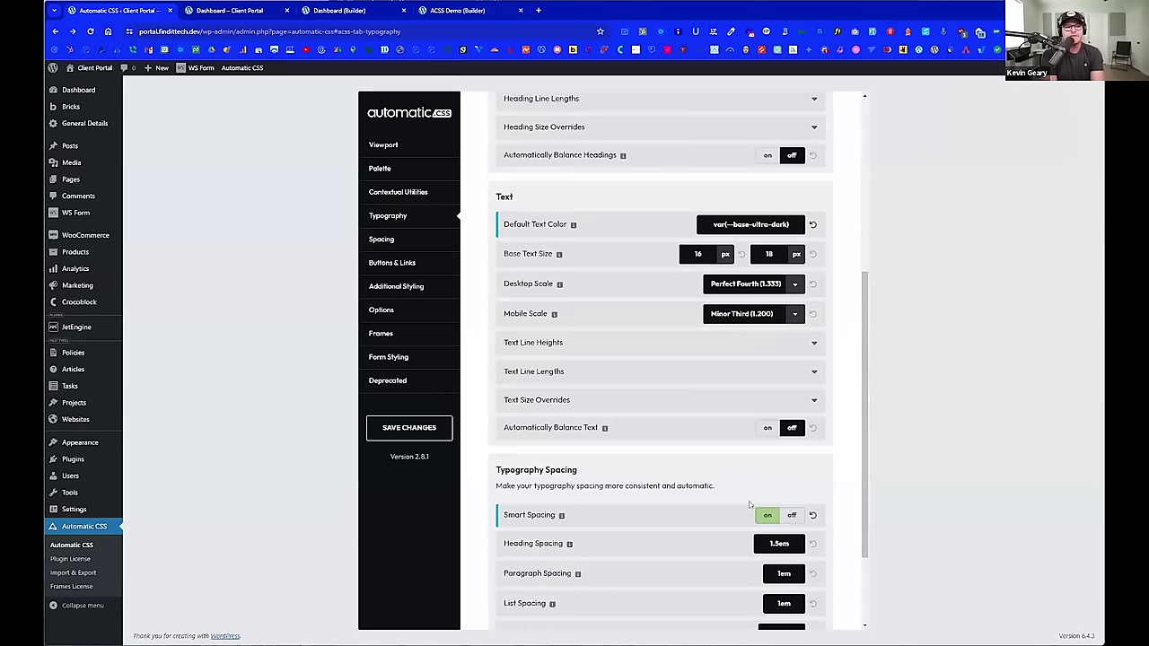
scroll(749, 503, down, 2)
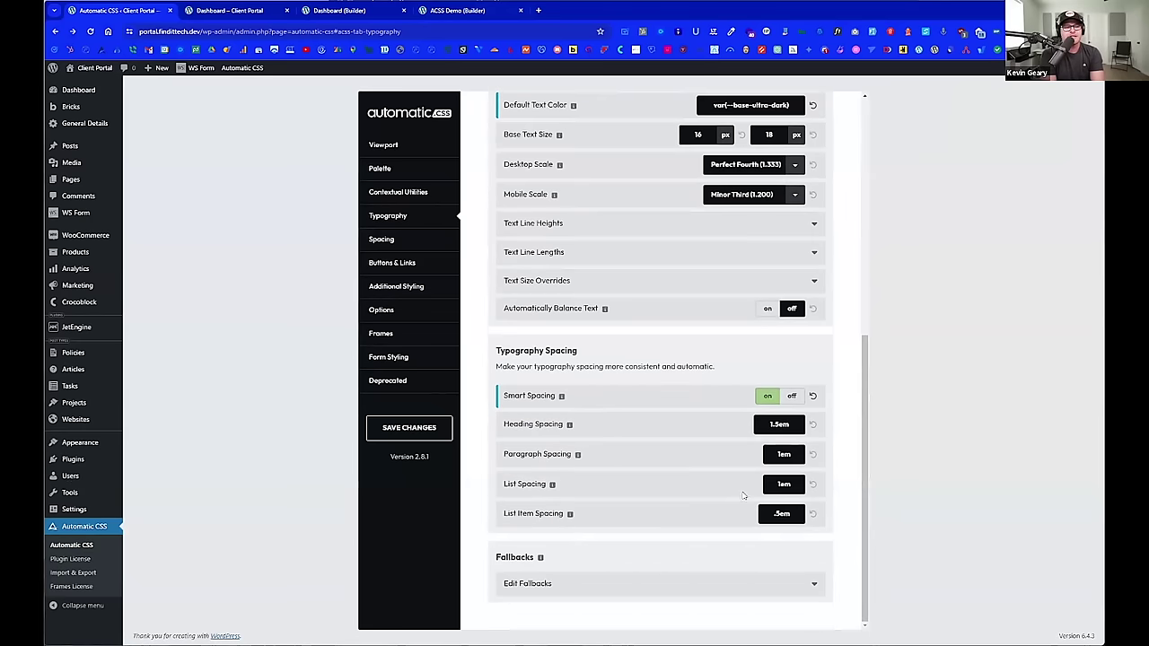
click(392, 430)
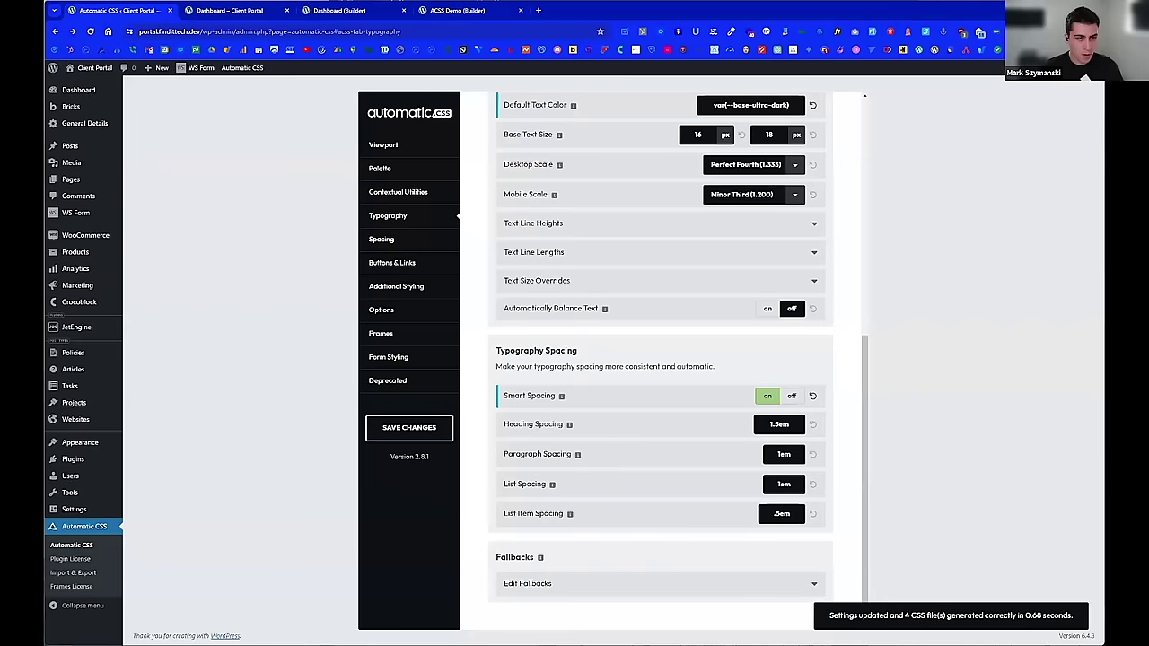
click(350, 11)
scroll(671, 325, down, 1)
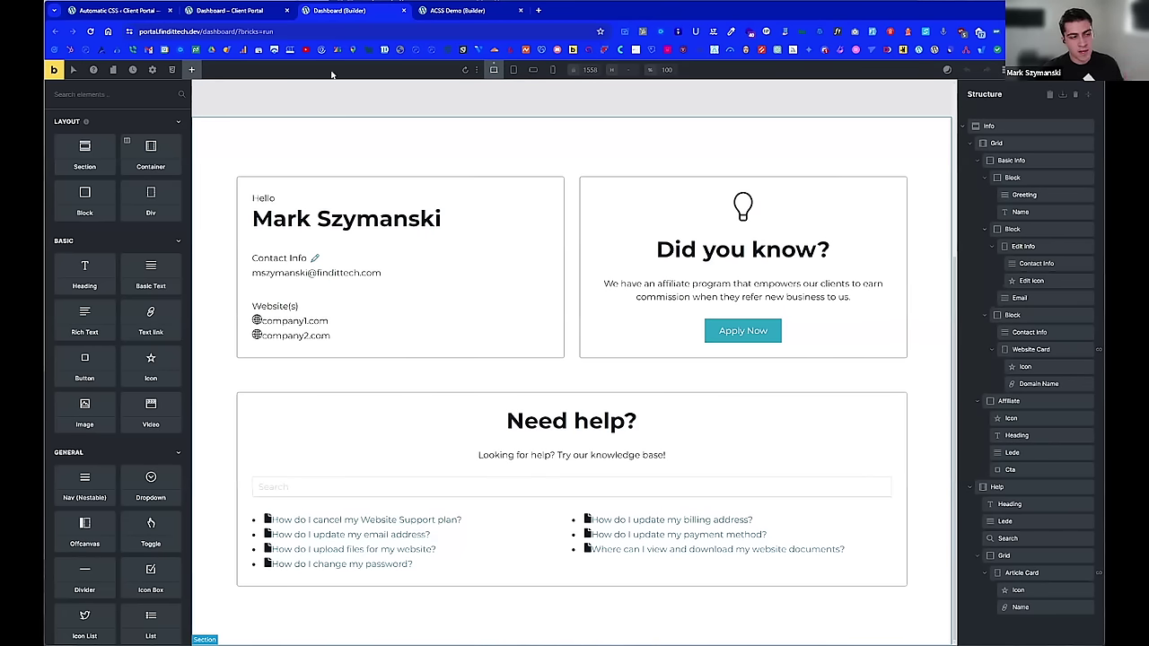
key(ctrl+1)
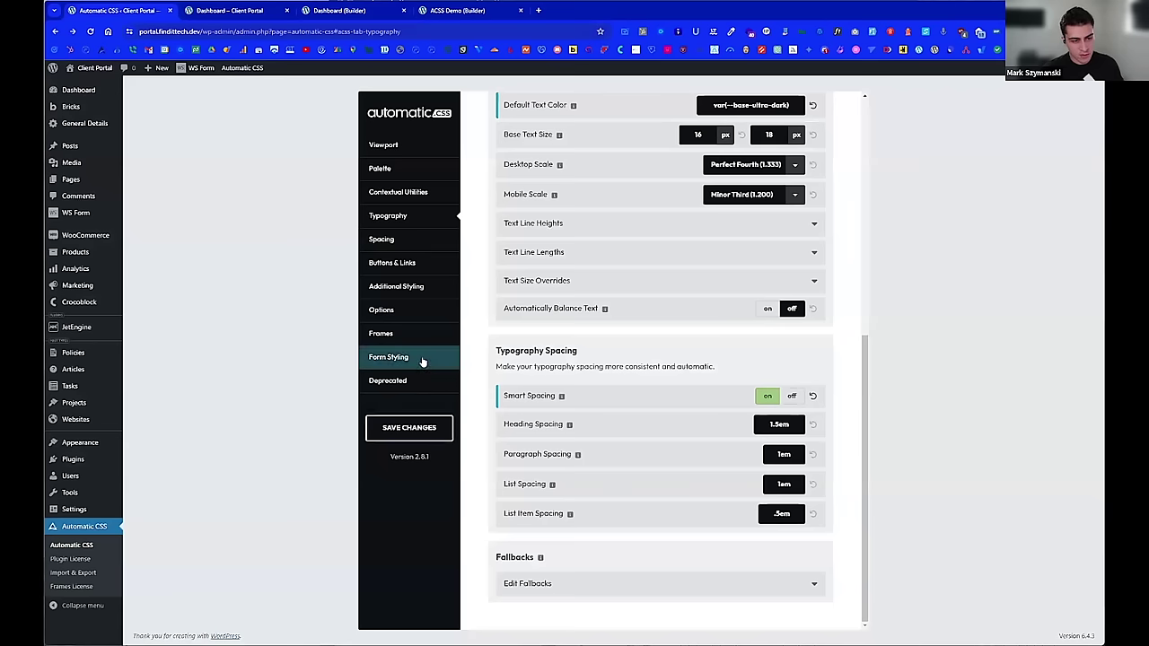
click(406, 240)
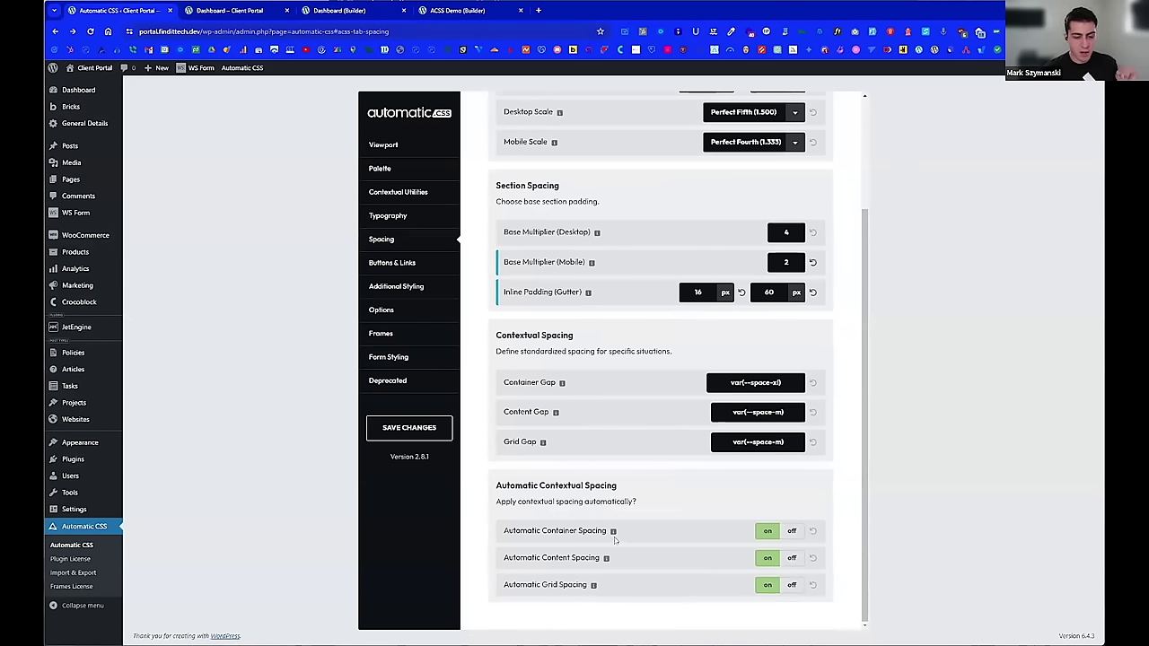
key(ctrl+3)
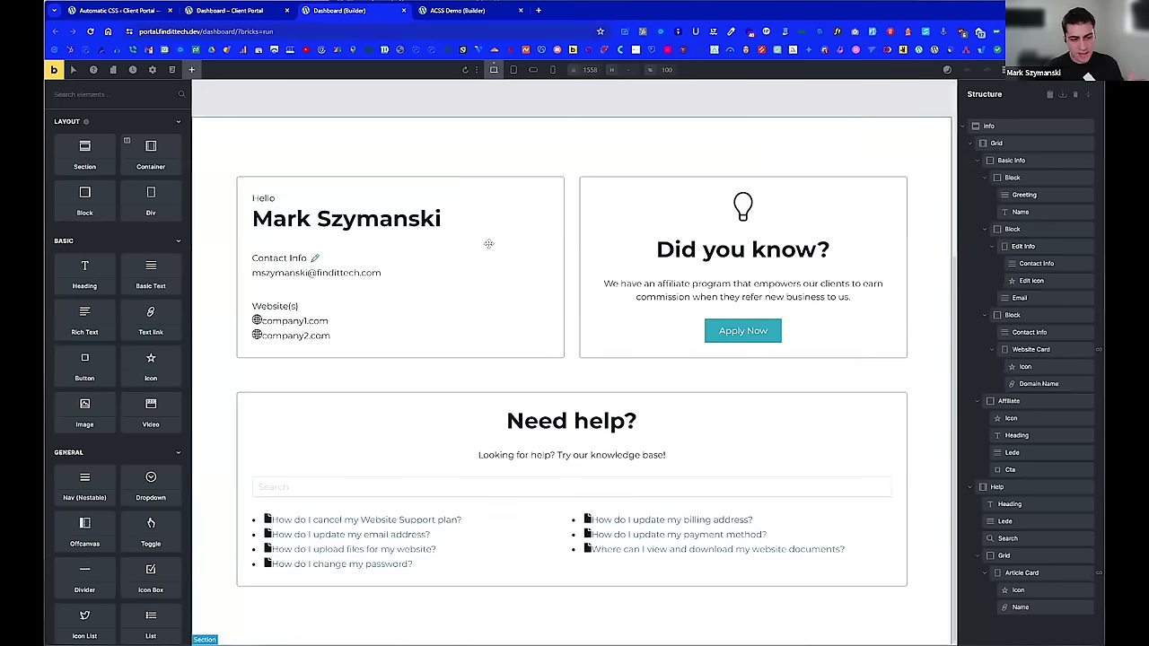
Step: Select the Grid element, then the Basic Info card to show its classes and grid-item layout settings
click(1010, 161)
click(989, 125)
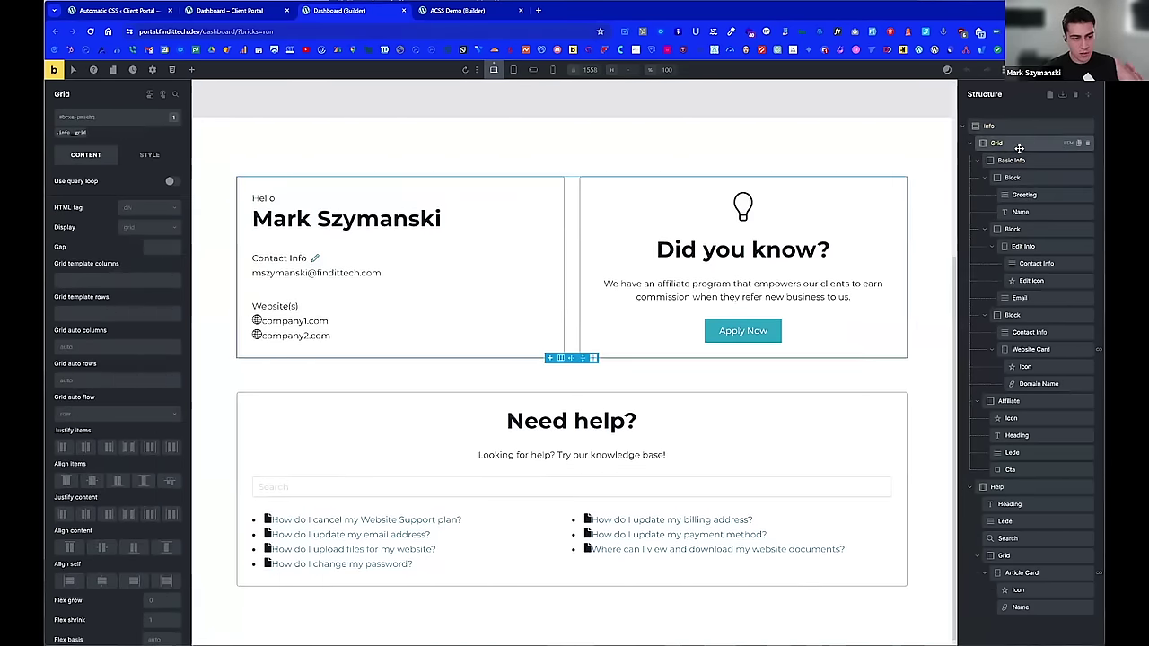
click(1018, 160)
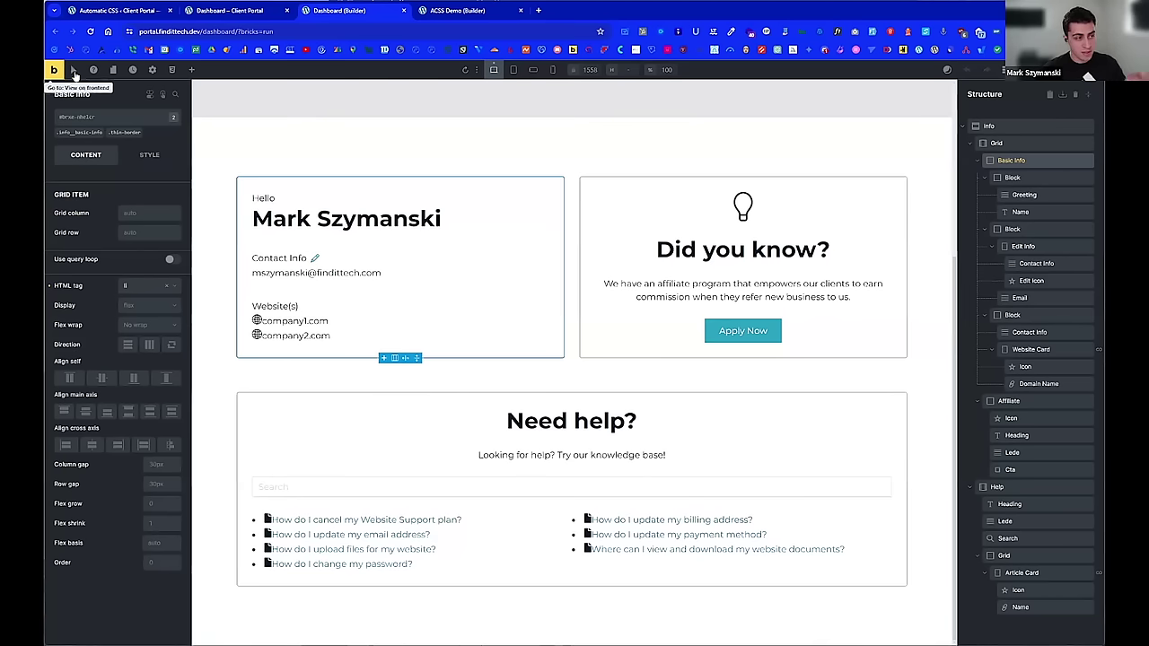
click(151, 70)
Step: Inspect the Global theme style's Block and Container styles, checking container width var(--content-width)
click(114, 144)
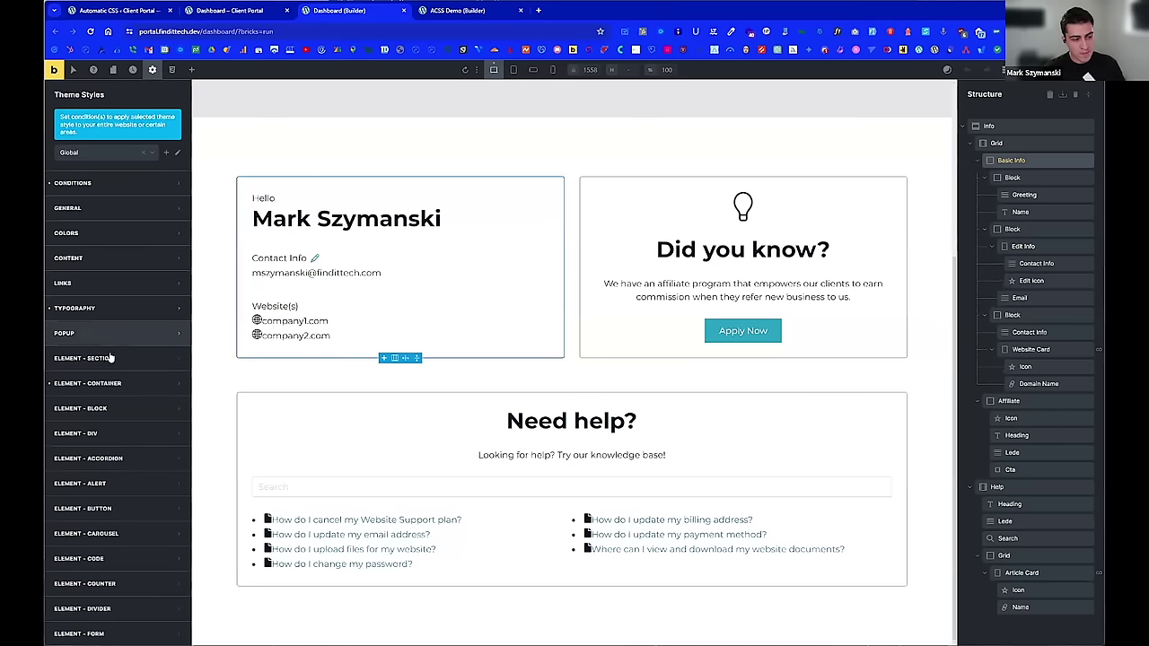
click(107, 410)
scroll(125, 413, down, 2)
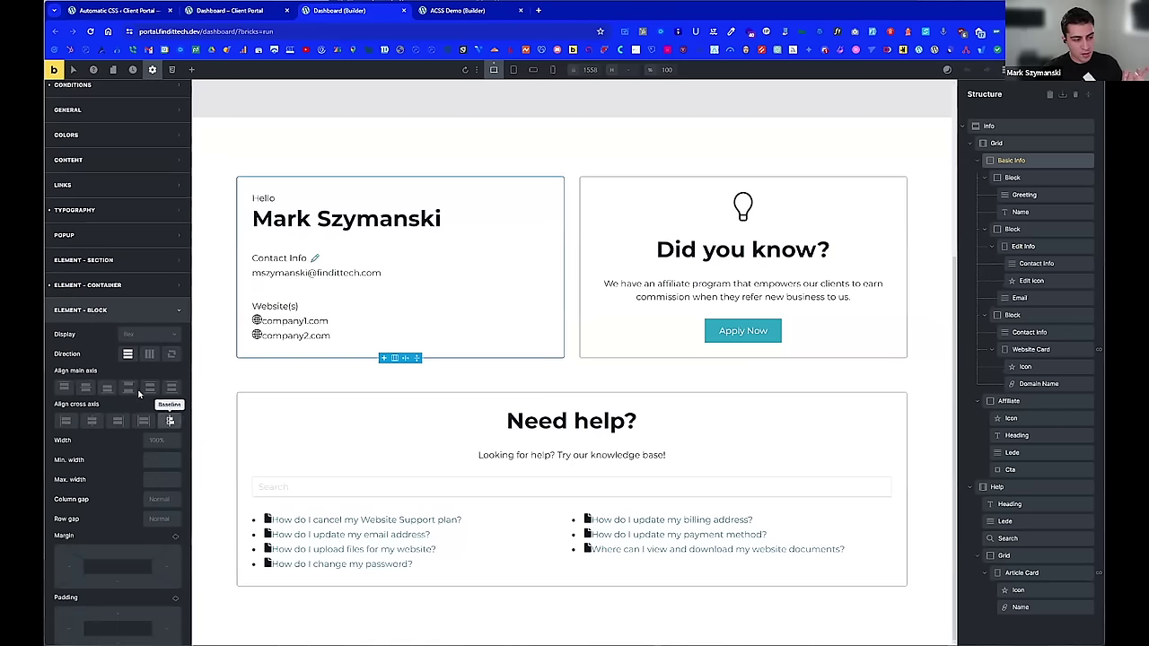
scroll(135, 359, down, 1)
scroll(165, 436, down, 1)
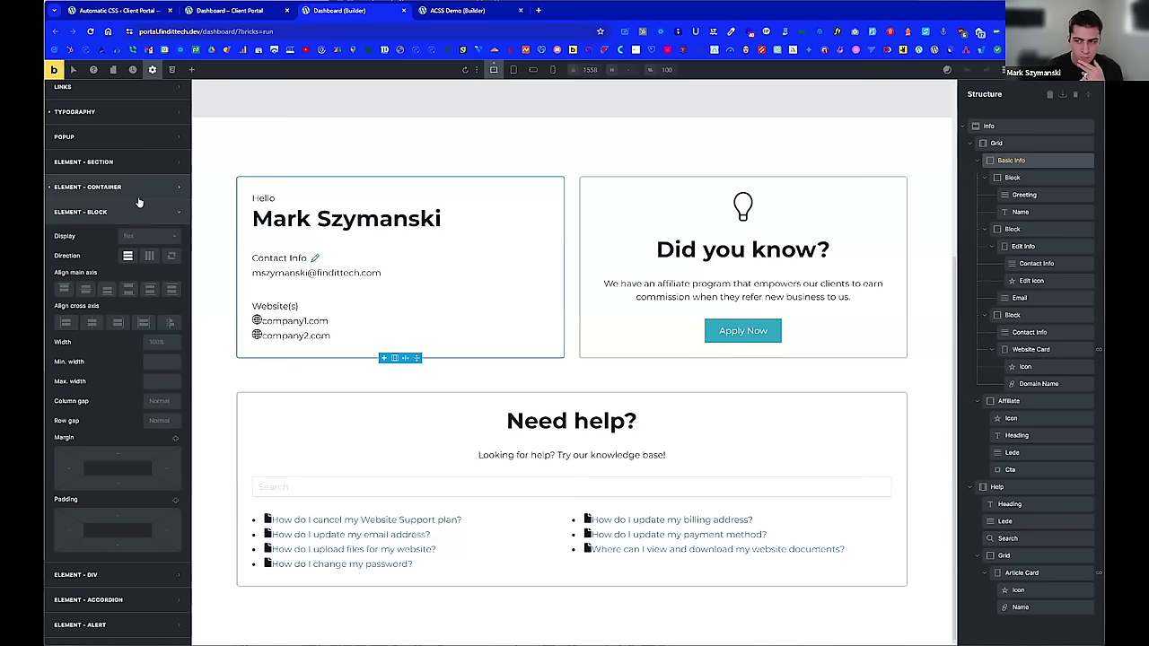
click(139, 201)
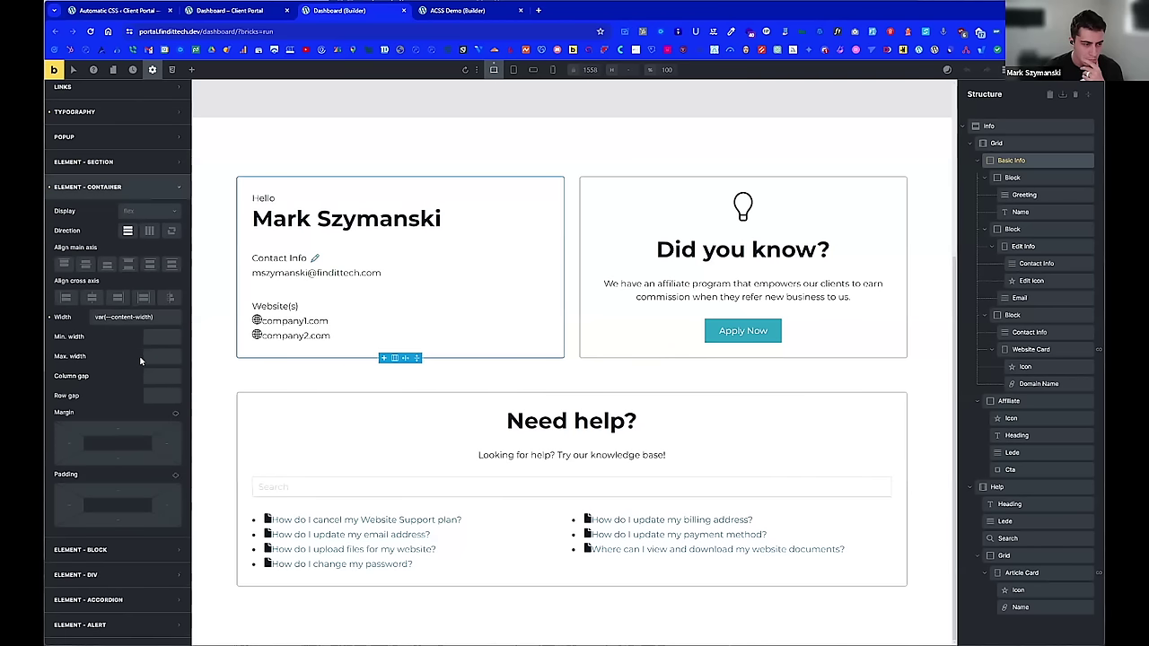
triple_click(154, 317)
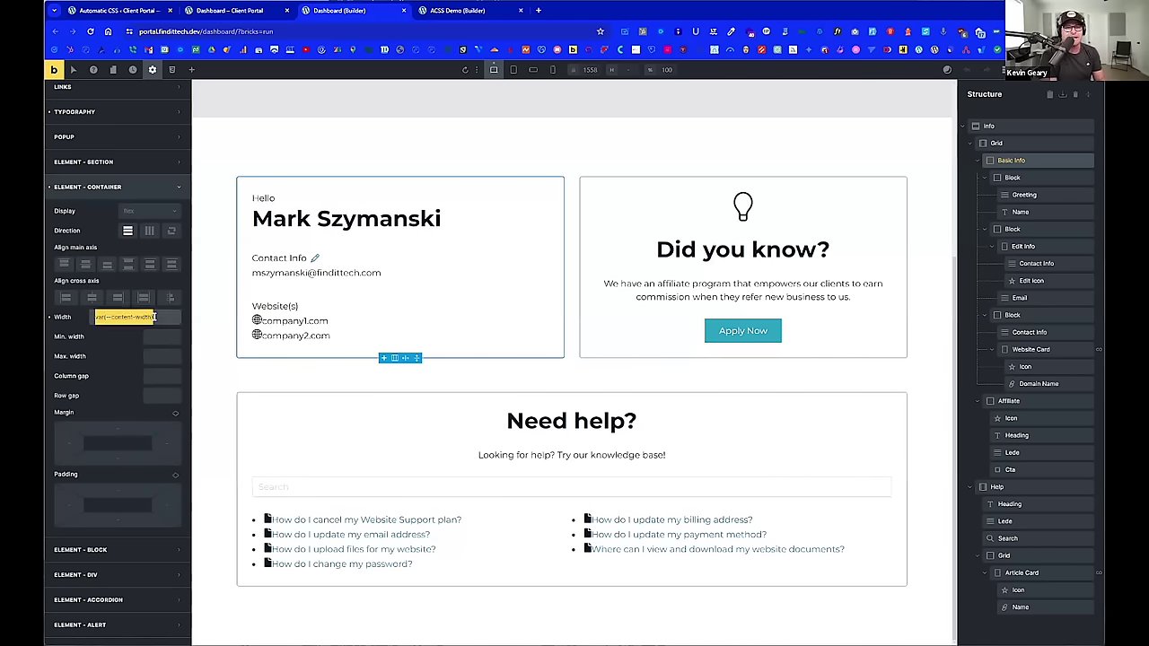
click(145, 317)
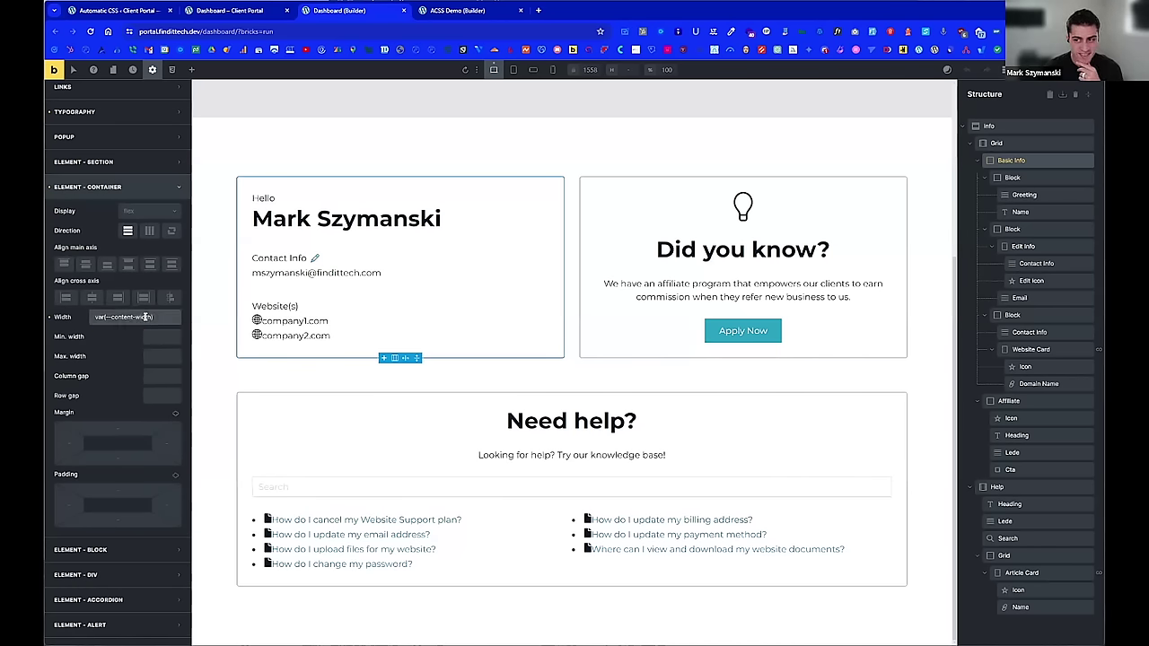
click(137, 186)
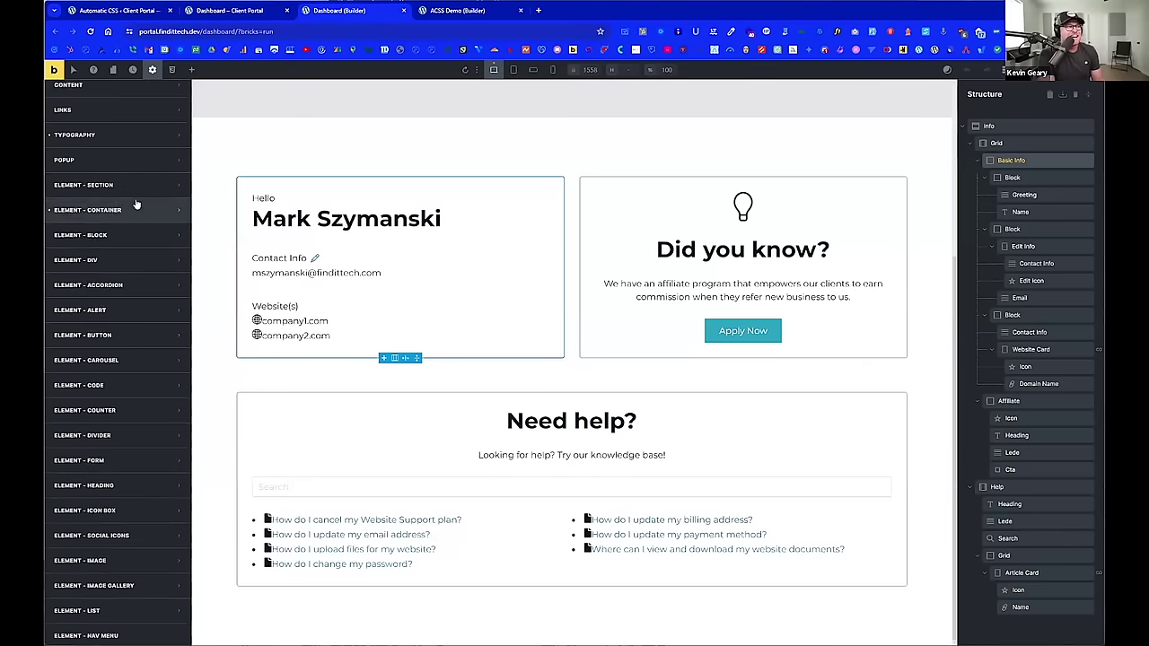
Step: Expand and collapse the Typography group in the Global theme styles
scroll(135, 215, up, 3)
click(102, 308)
mouse_move(106, 340)
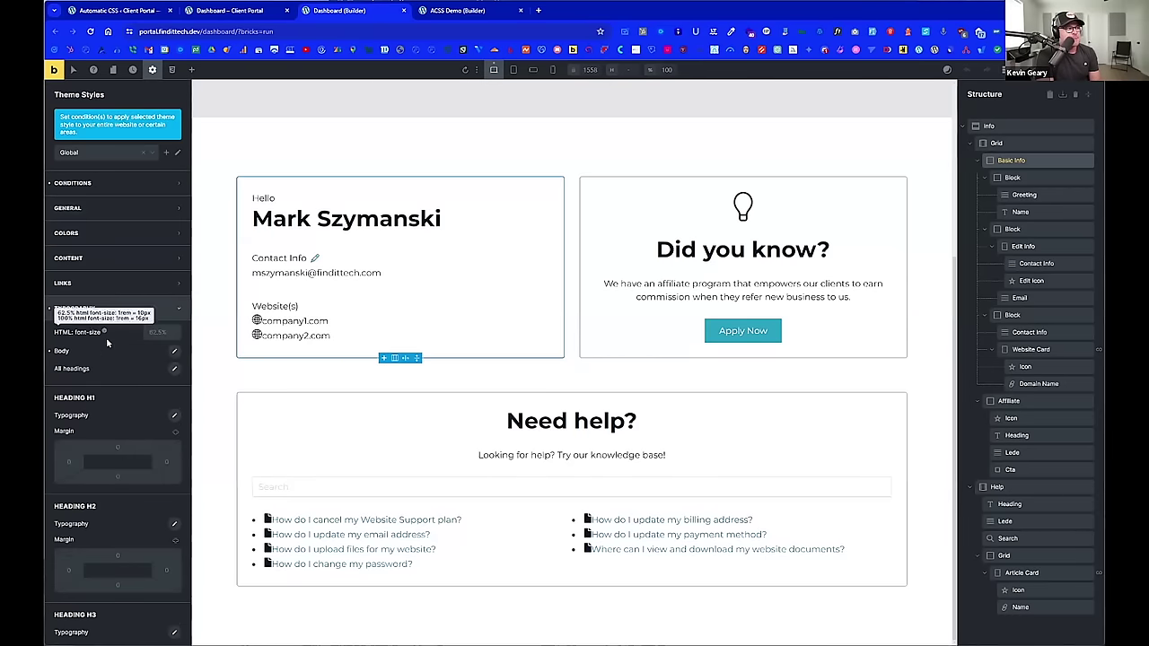
click(151, 307)
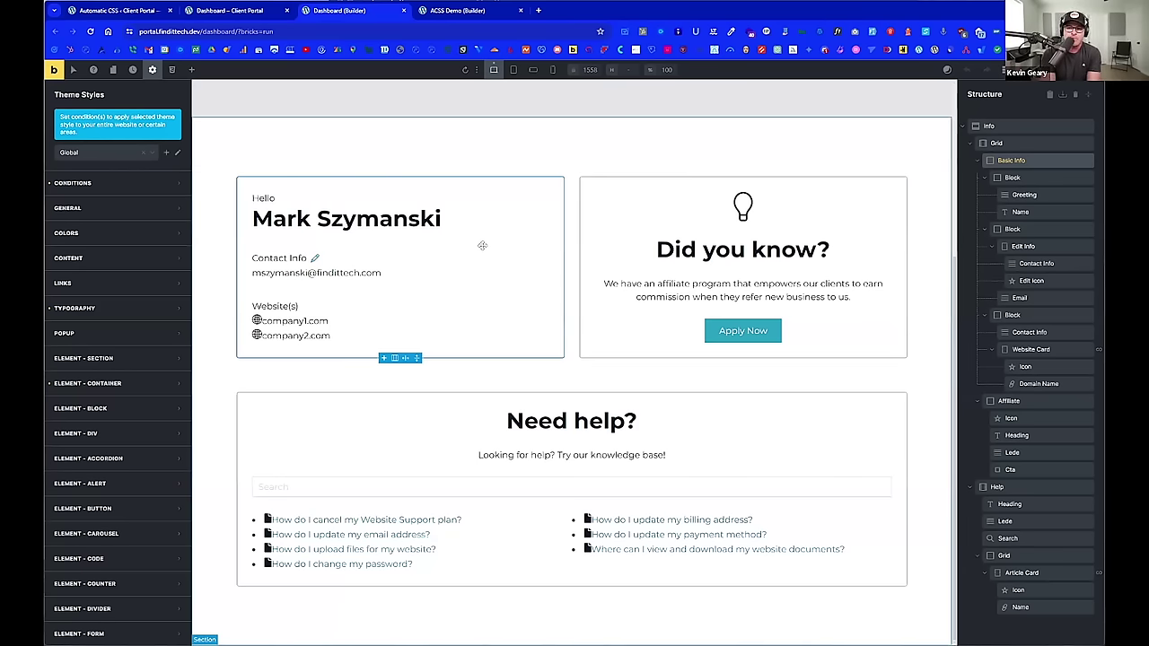
Step: Paste a new section above the cards and nest a new Block inside its existing block
click(482, 245)
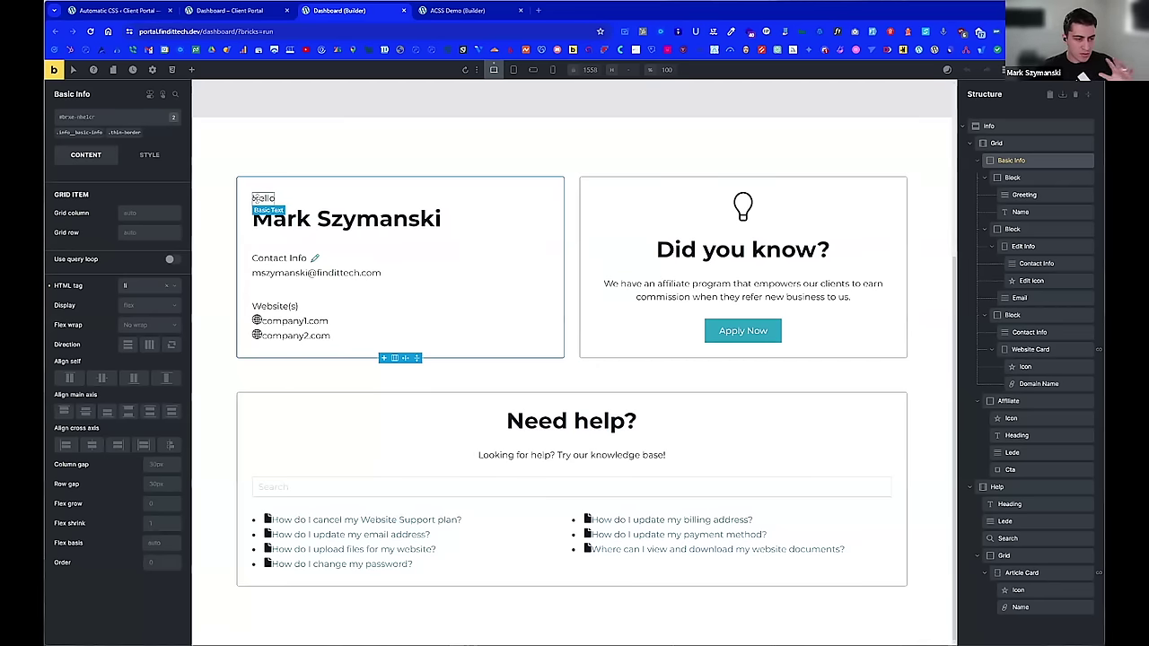
key(ctrl+v)
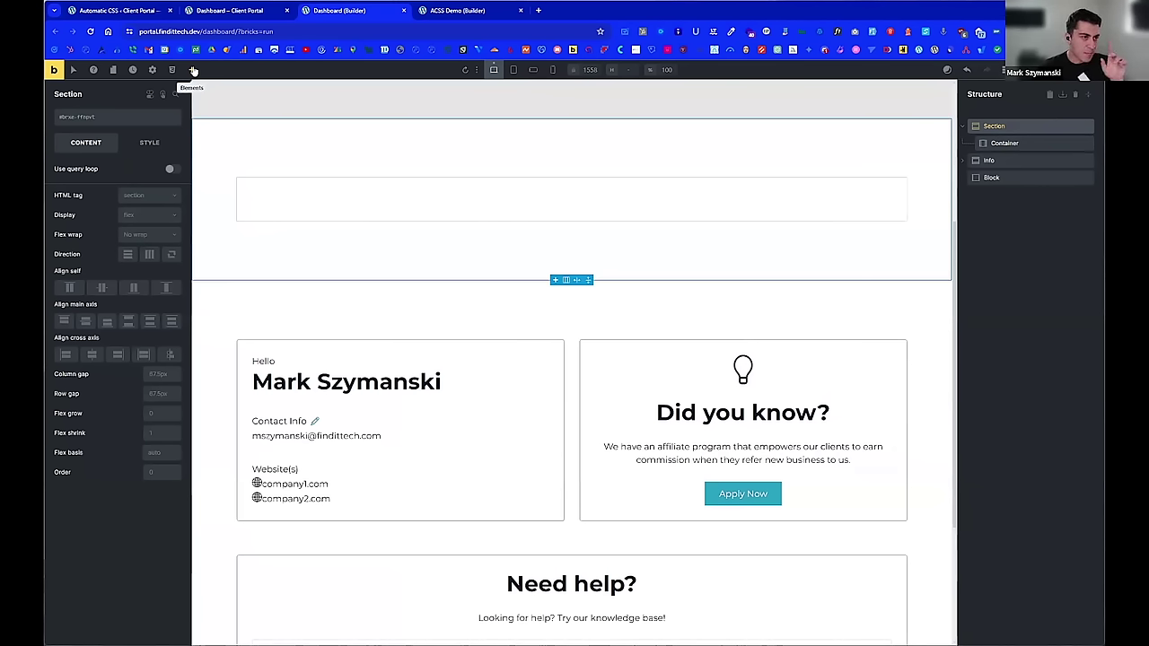
click(193, 70)
click(85, 197)
drag(362, 290, 387, 208)
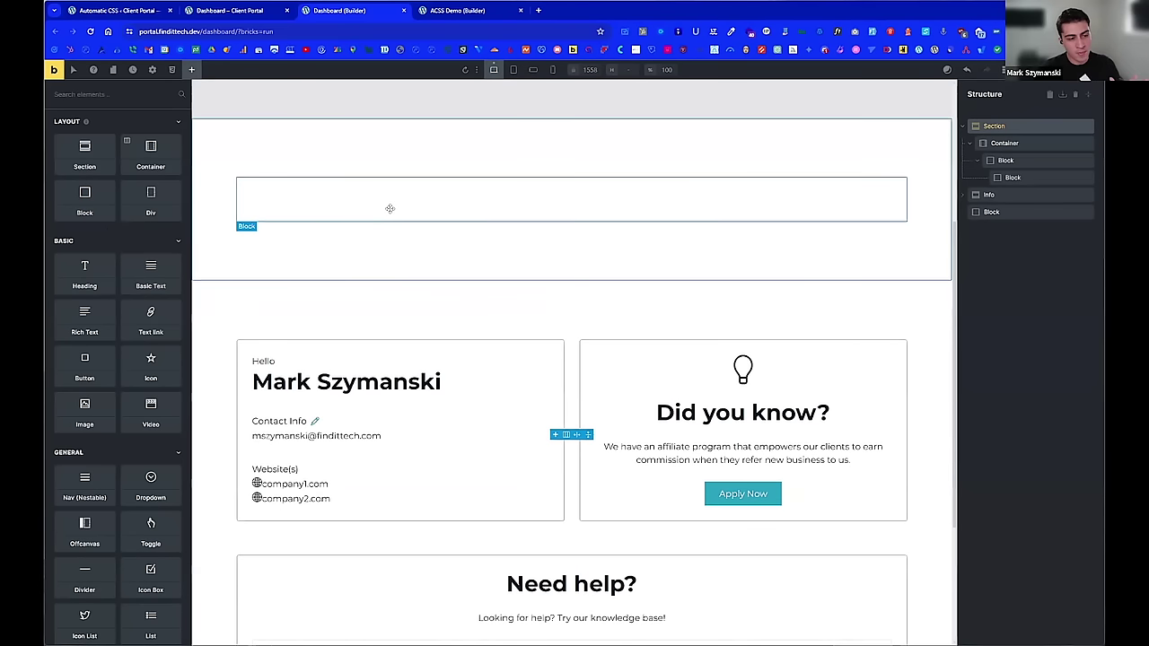
scroll(348, 237, down, 1)
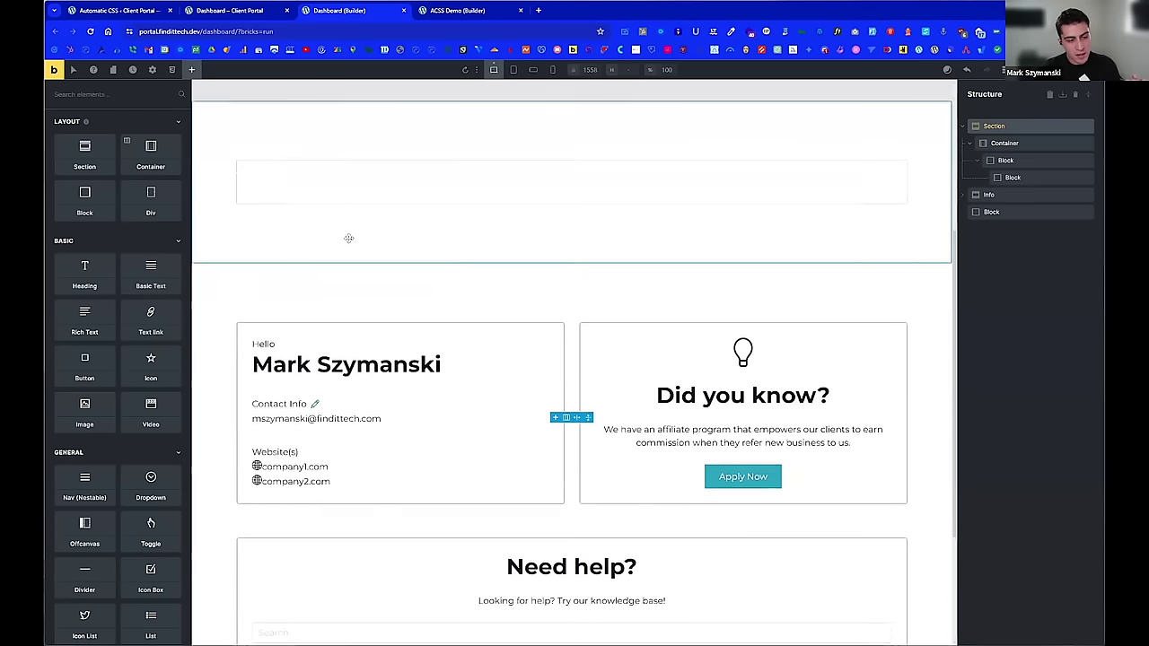
scroll(348, 237, down, 3)
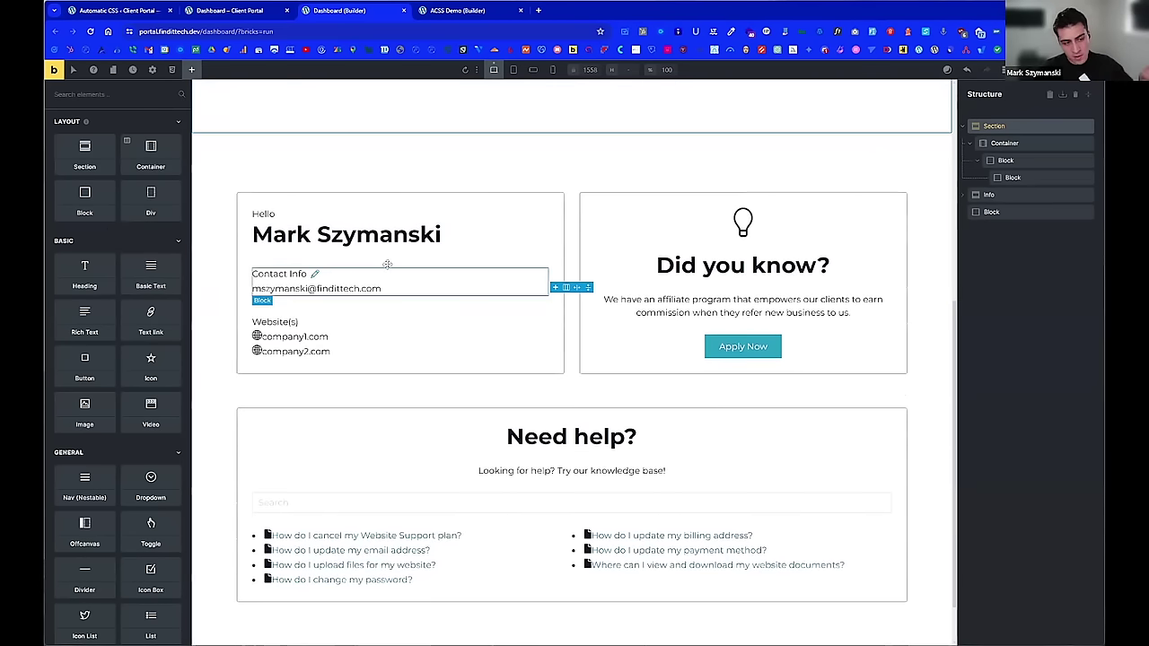
scroll(407, 261, up, 5)
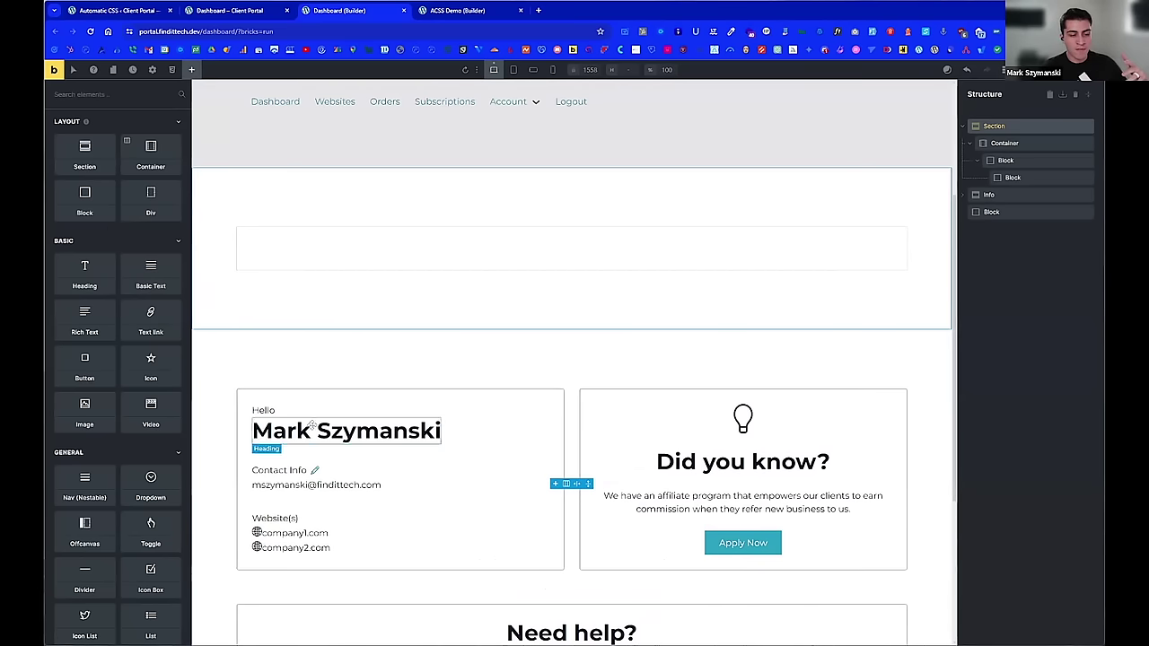
scroll(893, 472, down, 1)
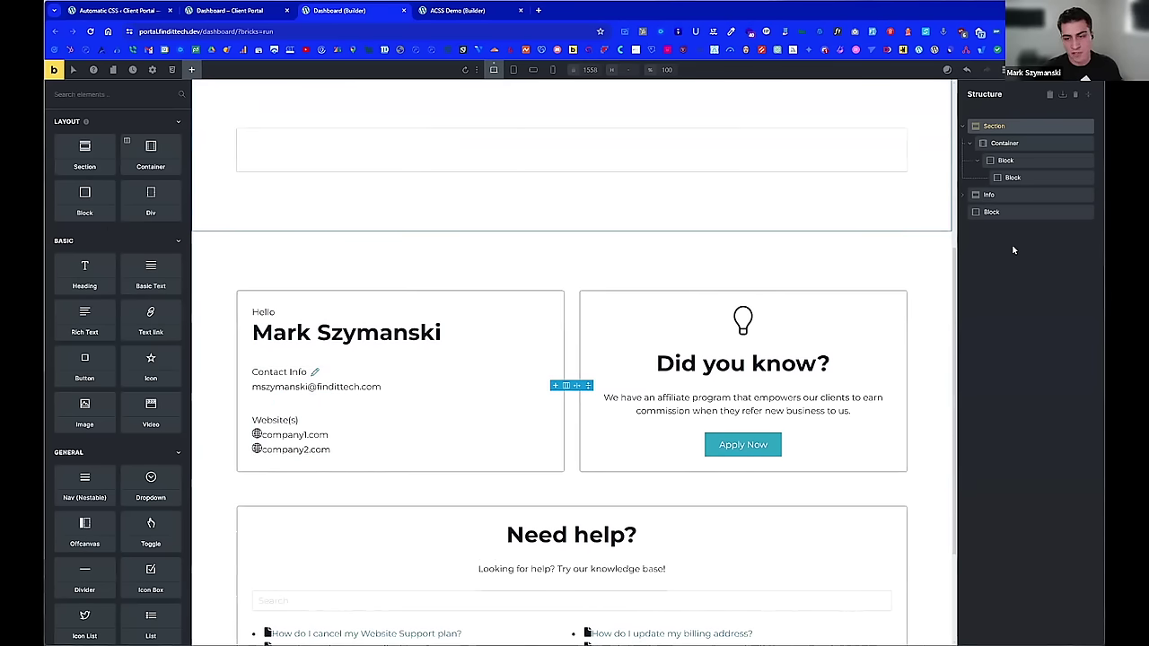
scroll(835, 290, up, 2)
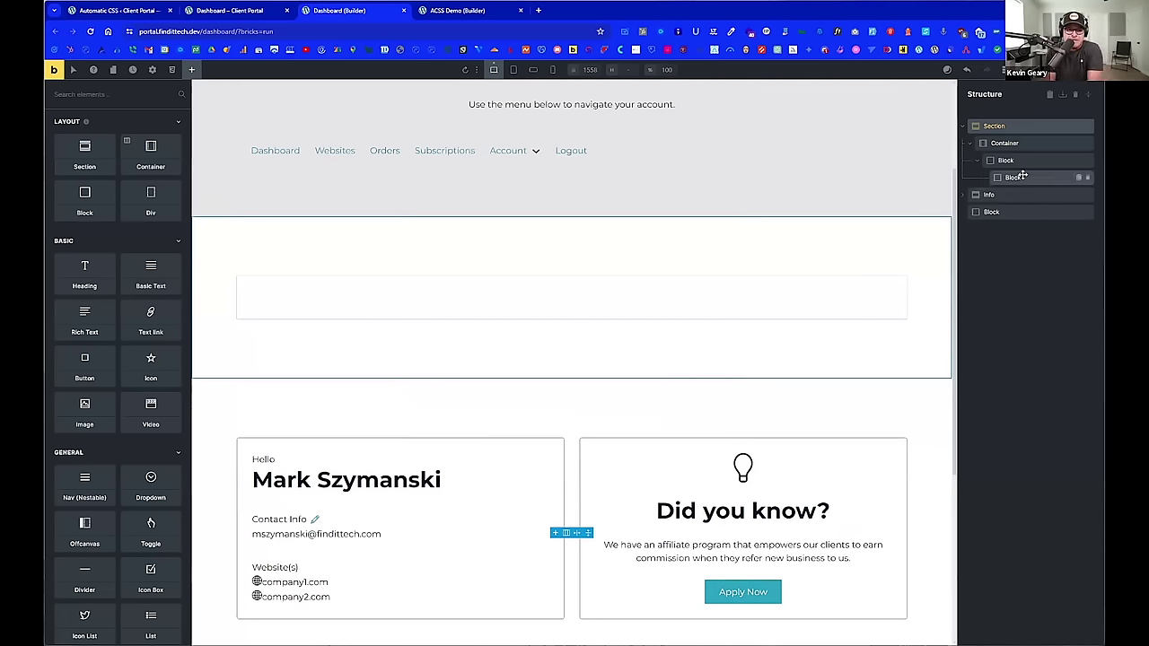
Step: Delete the leftover standalone Block after Info and reselect the Section
click(1001, 159)
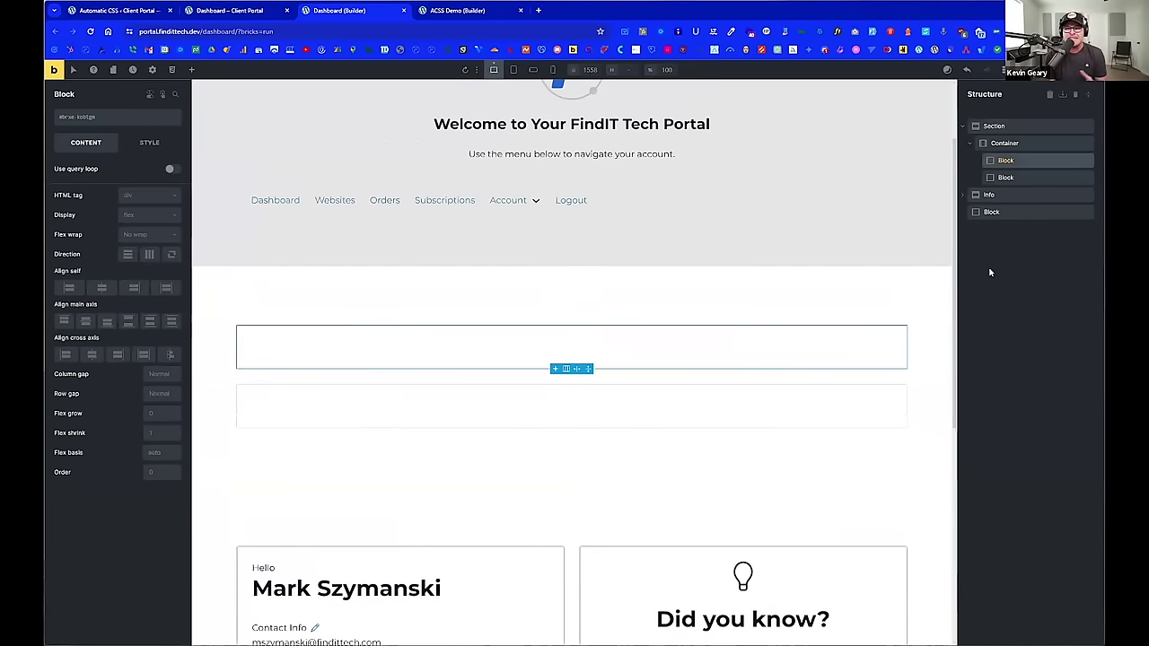
click(1087, 213)
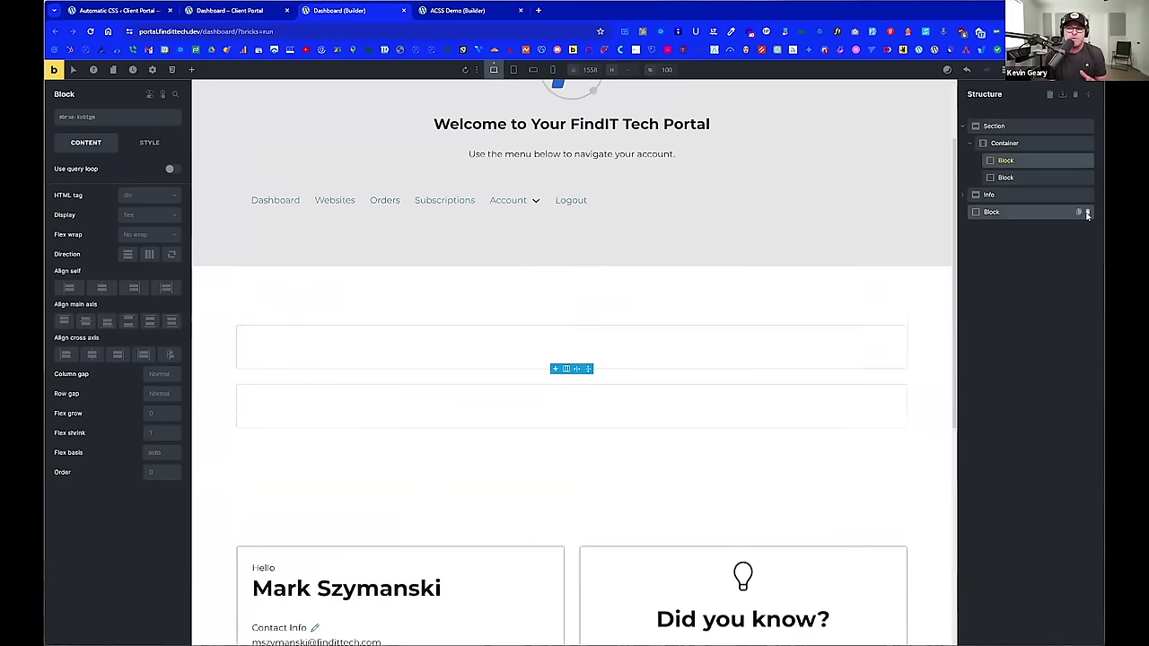
click(993, 126)
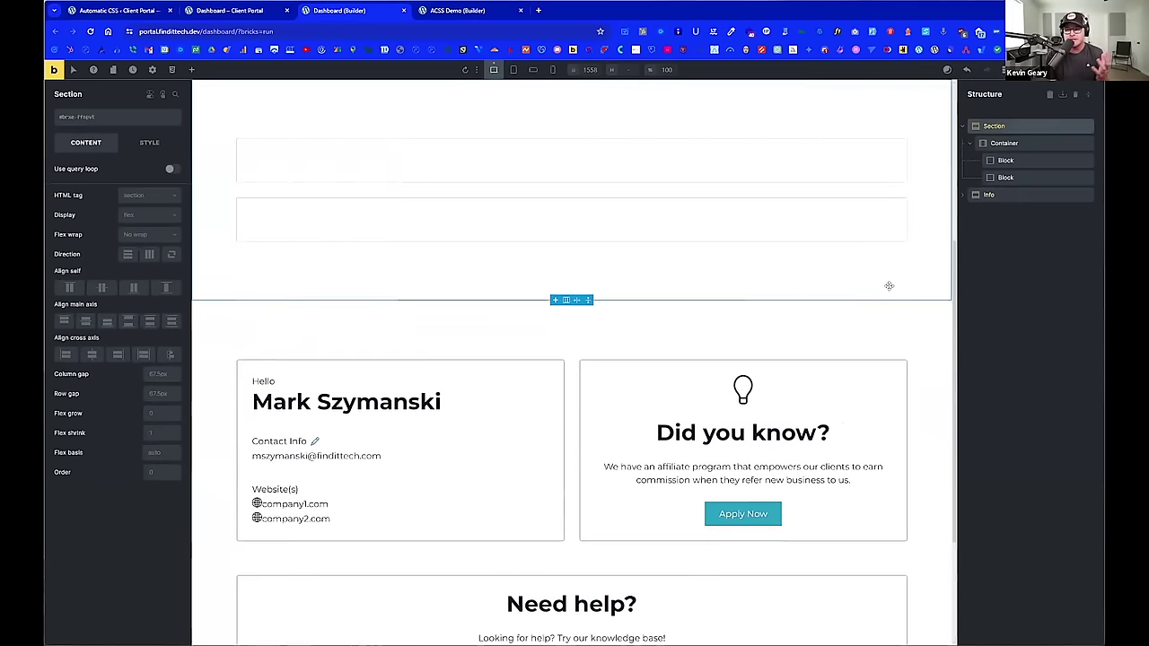
scroll(861, 324, down, 1)
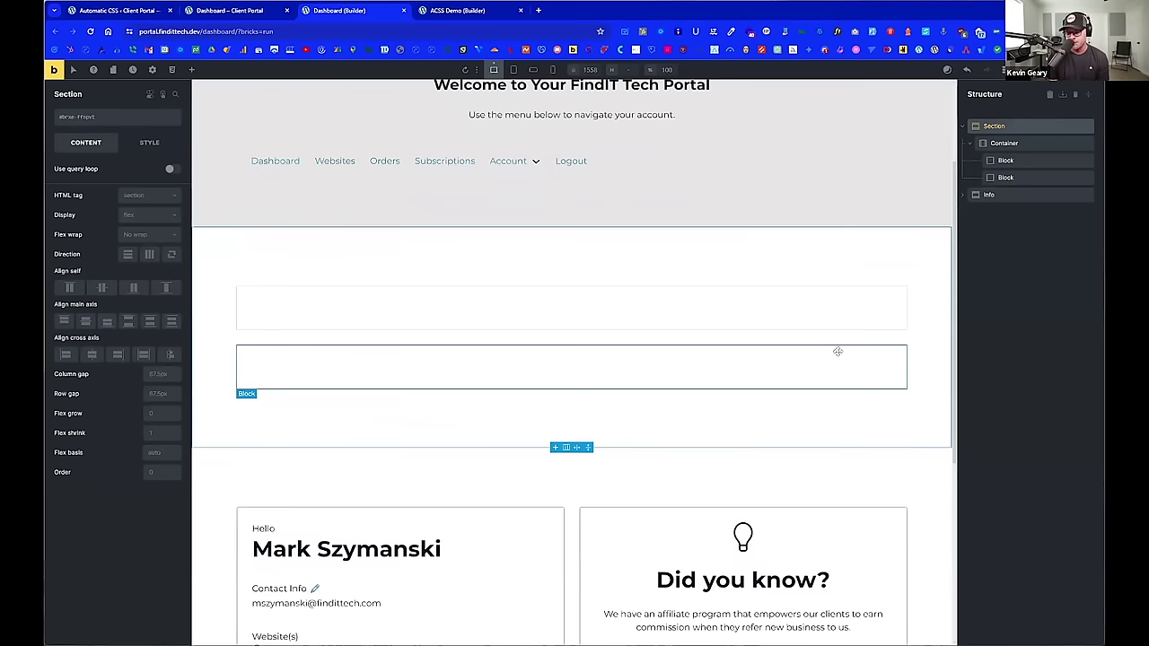
scroll(836, 350, down, 2)
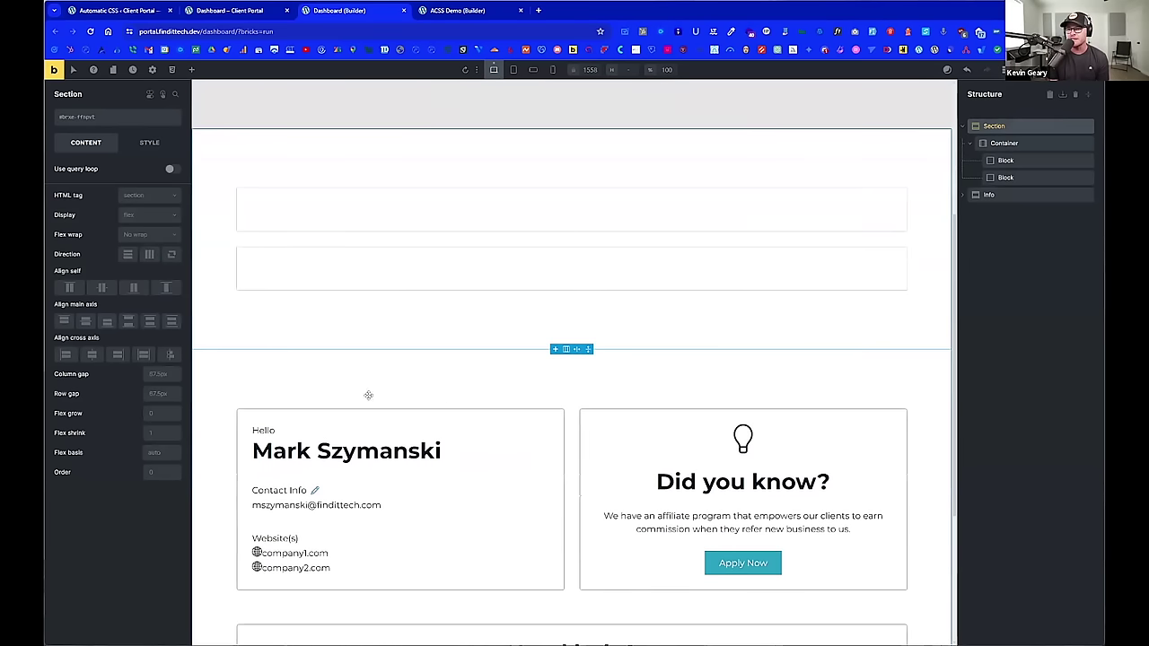
scroll(445, 506, up, 1)
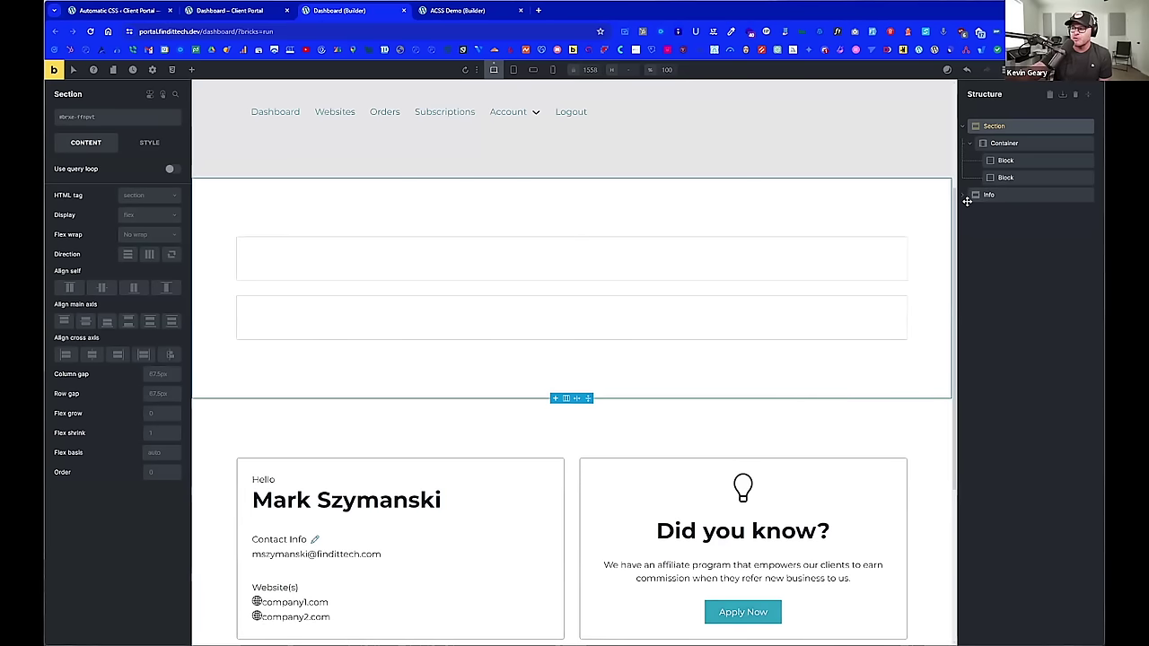
scroll(923, 279, down, 1)
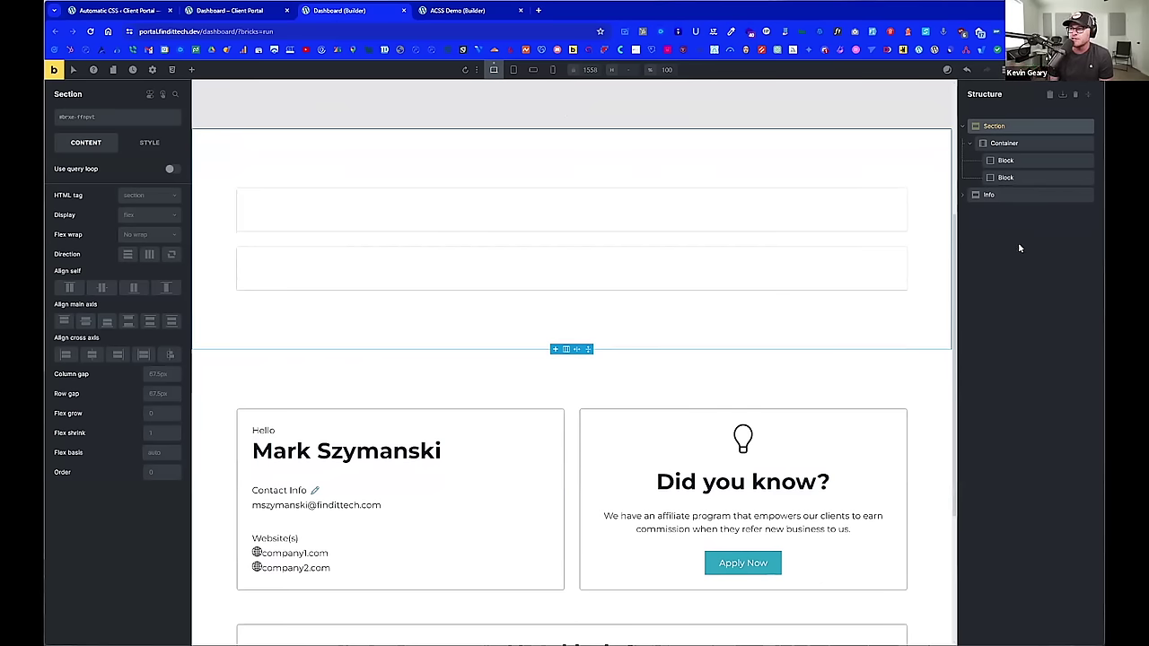
Step: Give the Container the .grid--2 class so its two Blocks sit in two columns
click(1010, 144)
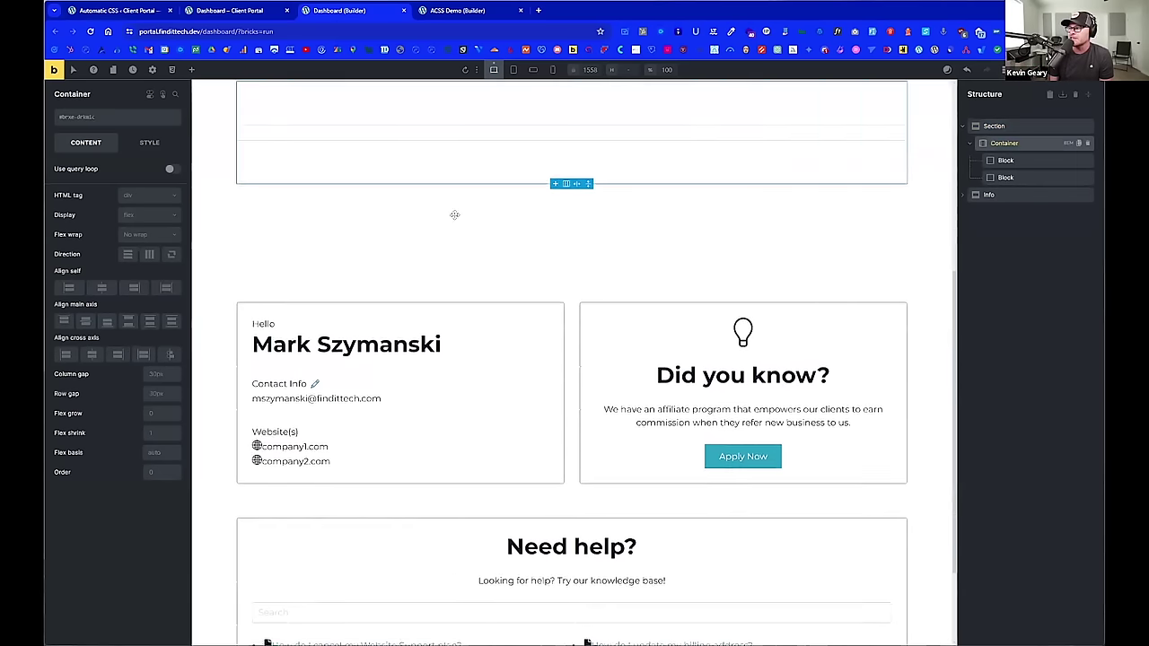
click(123, 119)
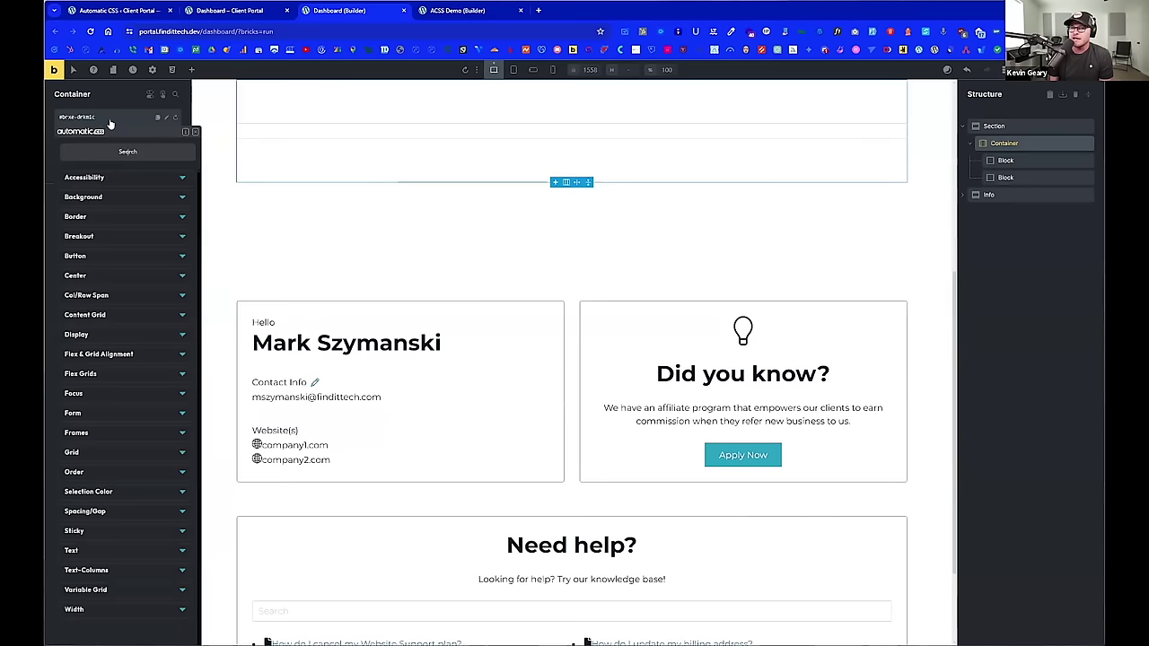
click(104, 118)
text(grid--2)
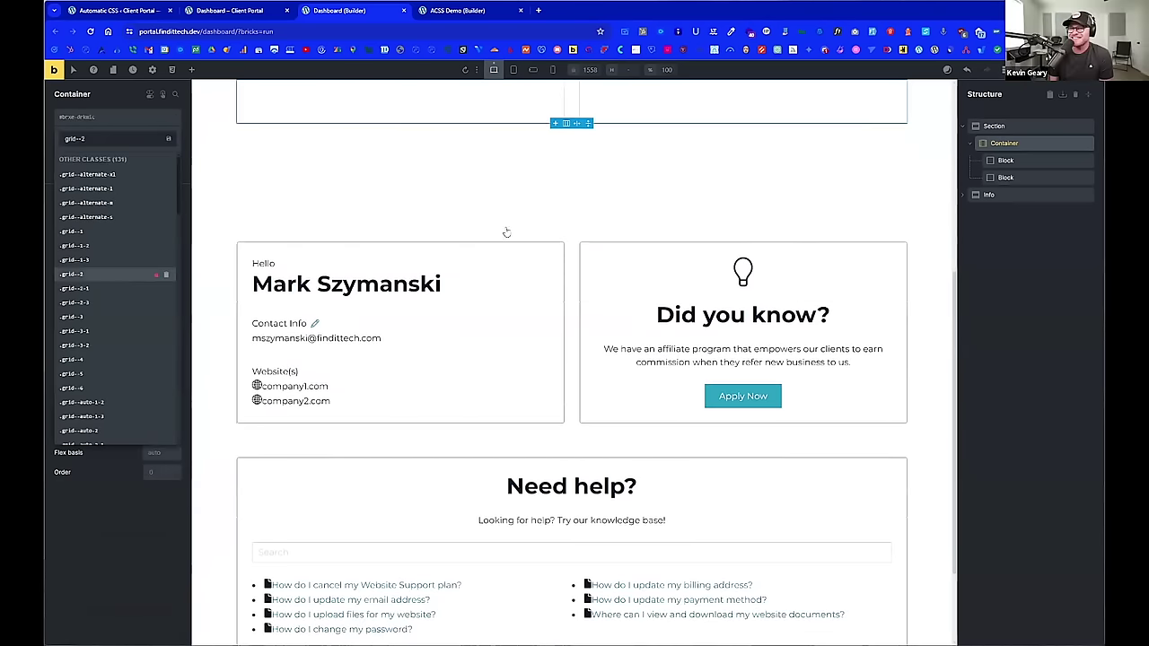
click(120, 274)
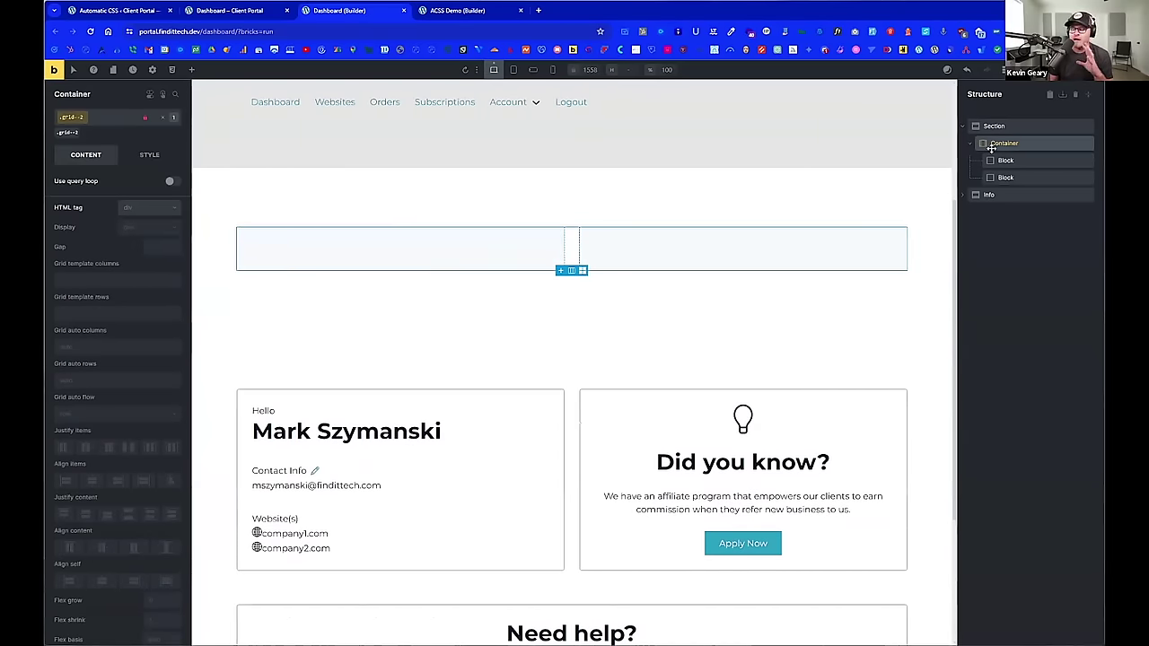
click(1005, 160)
scroll(852, 211, up, 1)
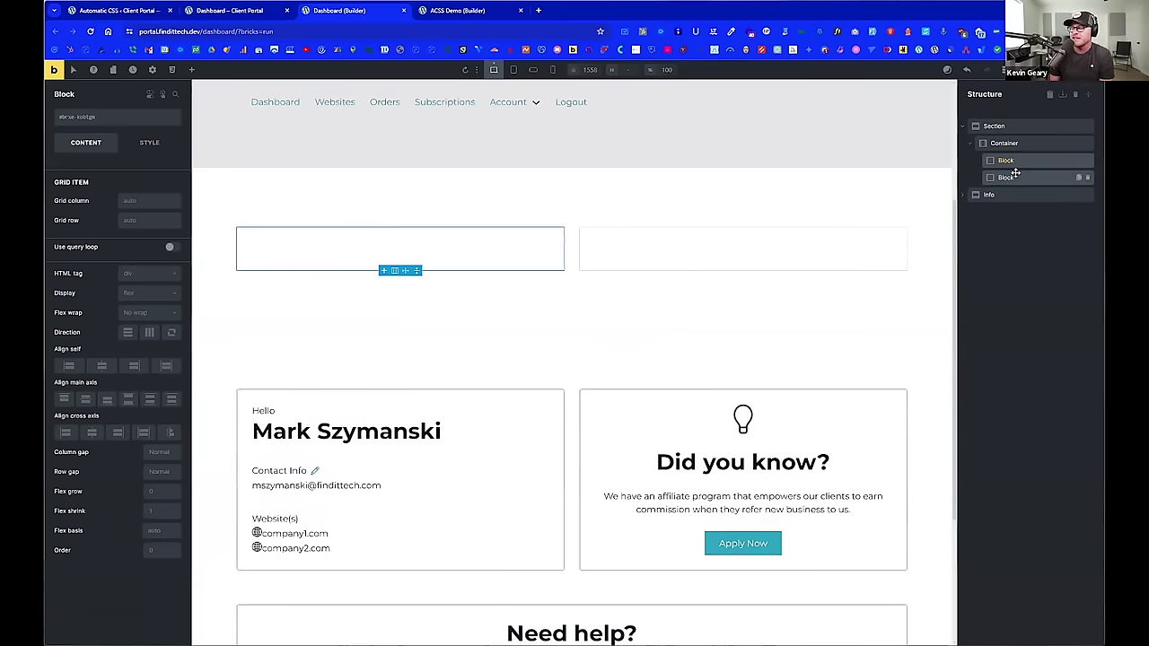
Step: Rename the two grid Blocks 'Hello Card' and 'CTA Card' in the Structure panel
drag(1014, 177, 1011, 160)
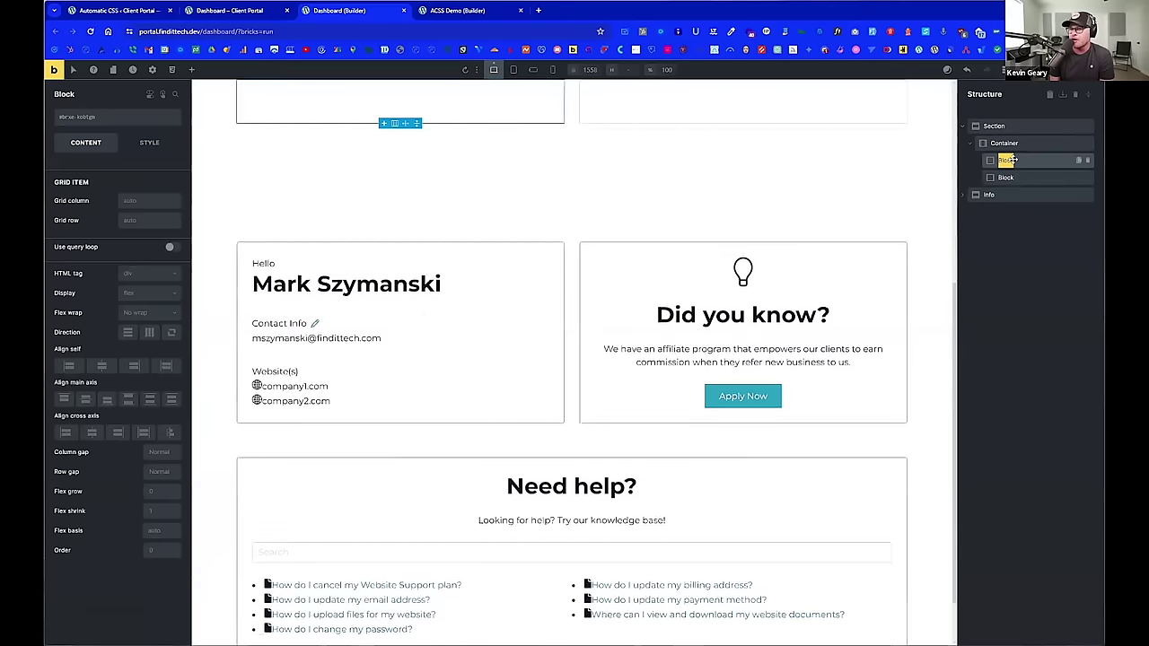
text(Hello CArd)
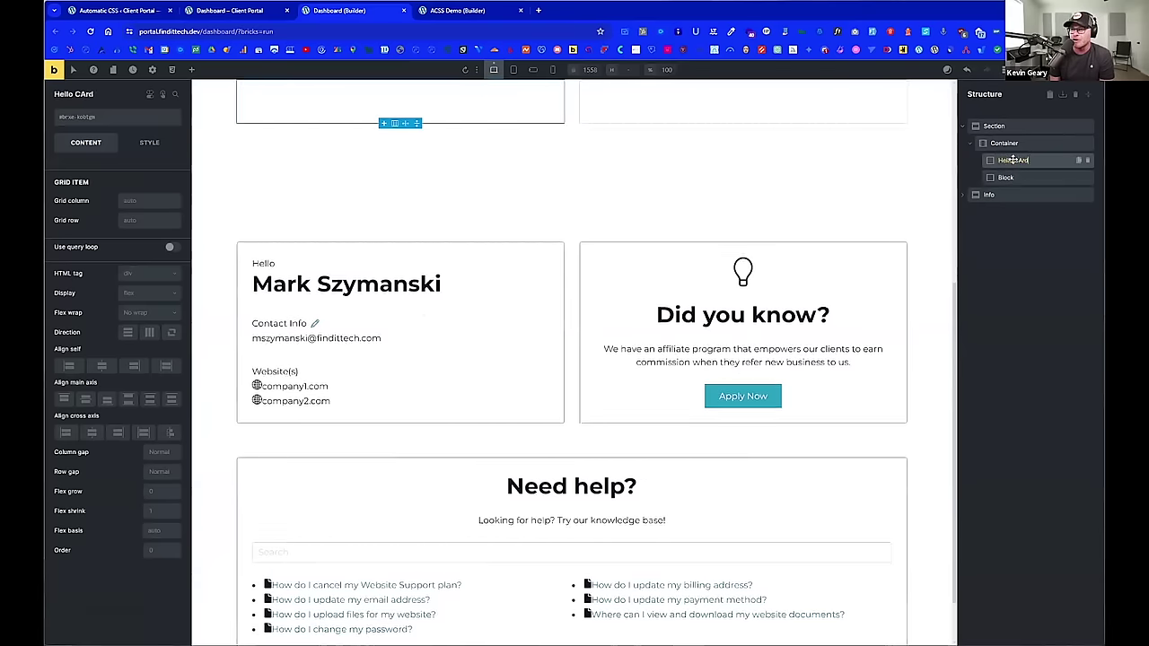
key(Return)
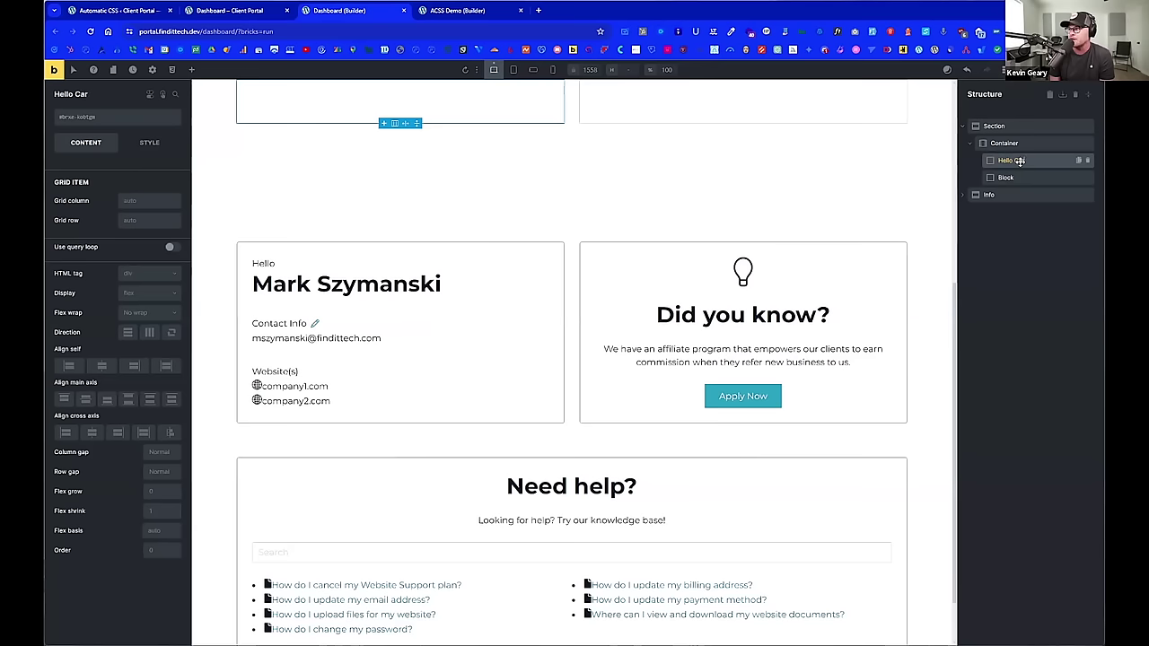
double_click(1024, 177)
text(CTa)
key(BackSpace)
text(A Card)
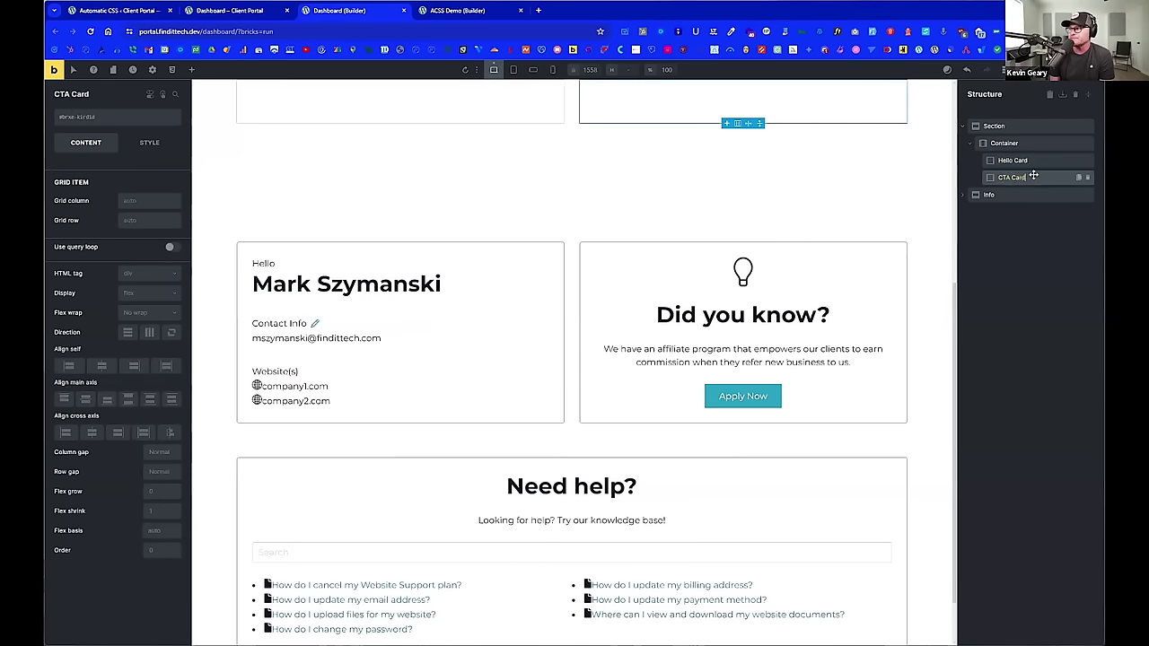
key(Return)
click(1043, 142)
scroll(728, 300, up, 3)
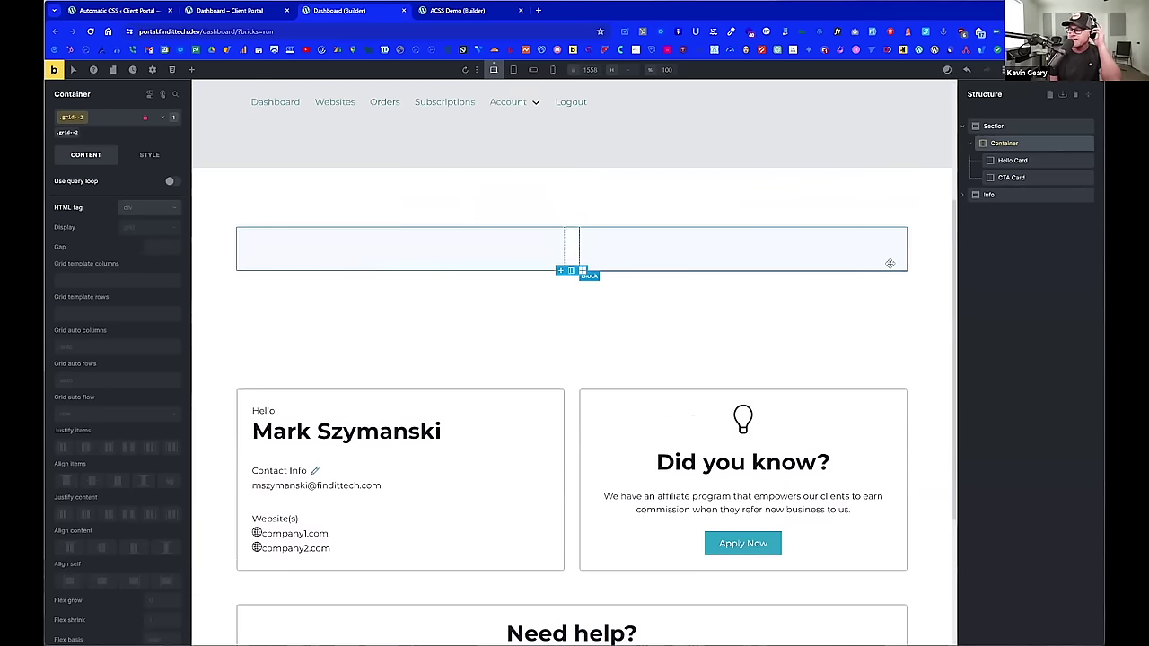
click(1013, 160)
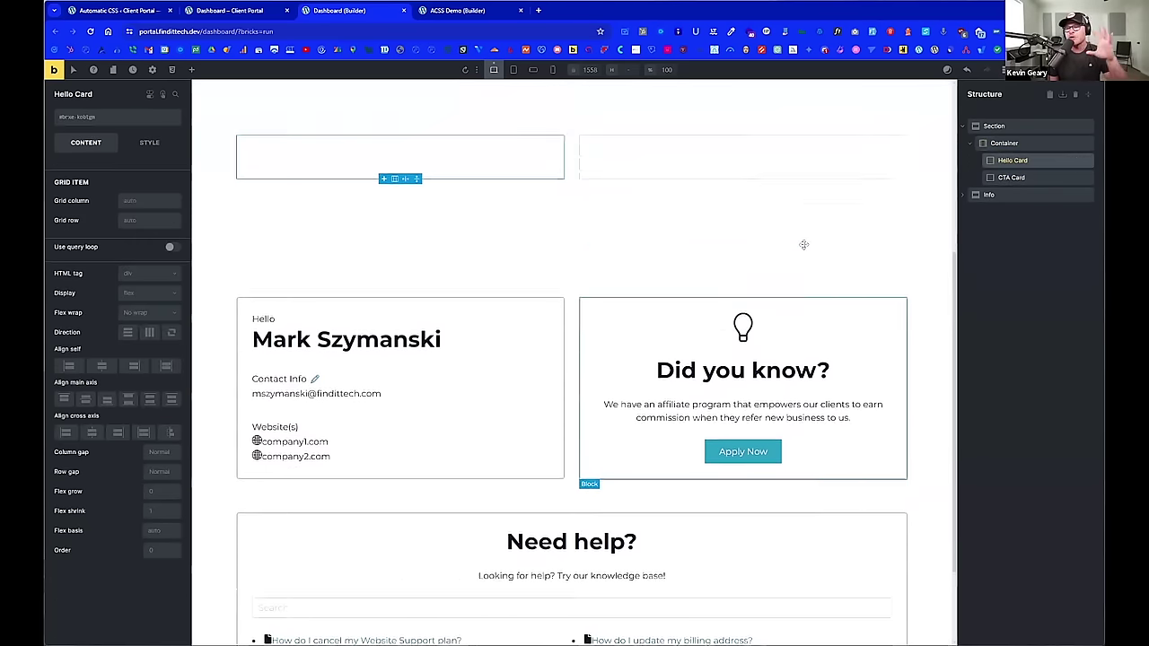
scroll(790, 245, up, 1)
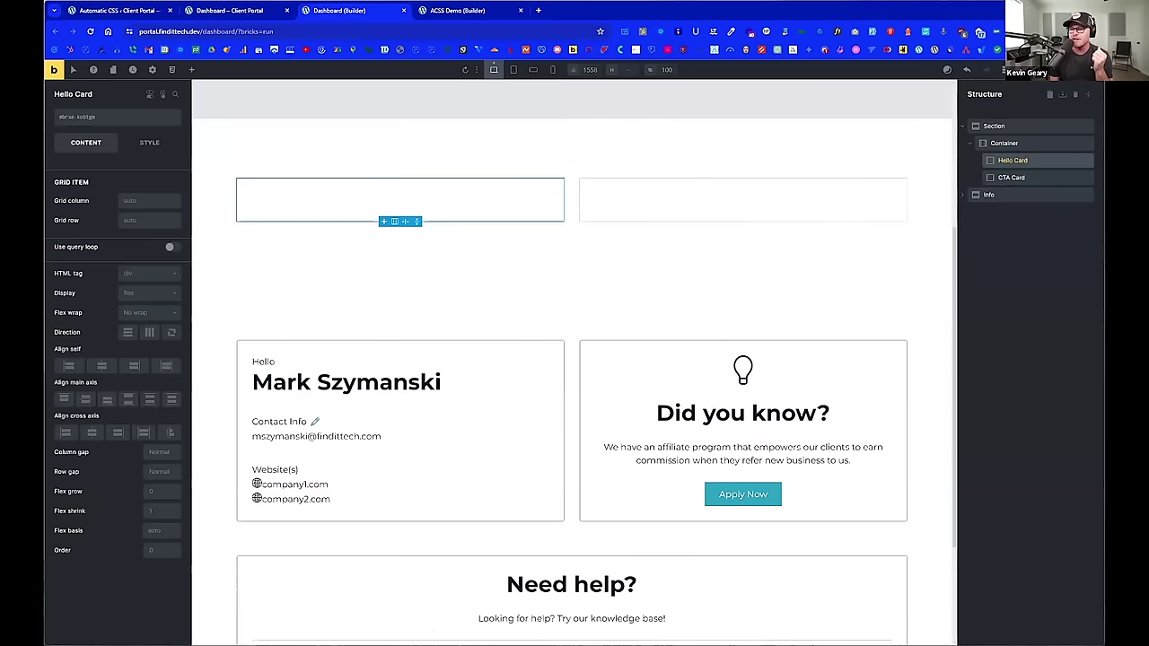
Step: Add three empty Blocks inside Hello Card from the Elements panel
click(192, 70)
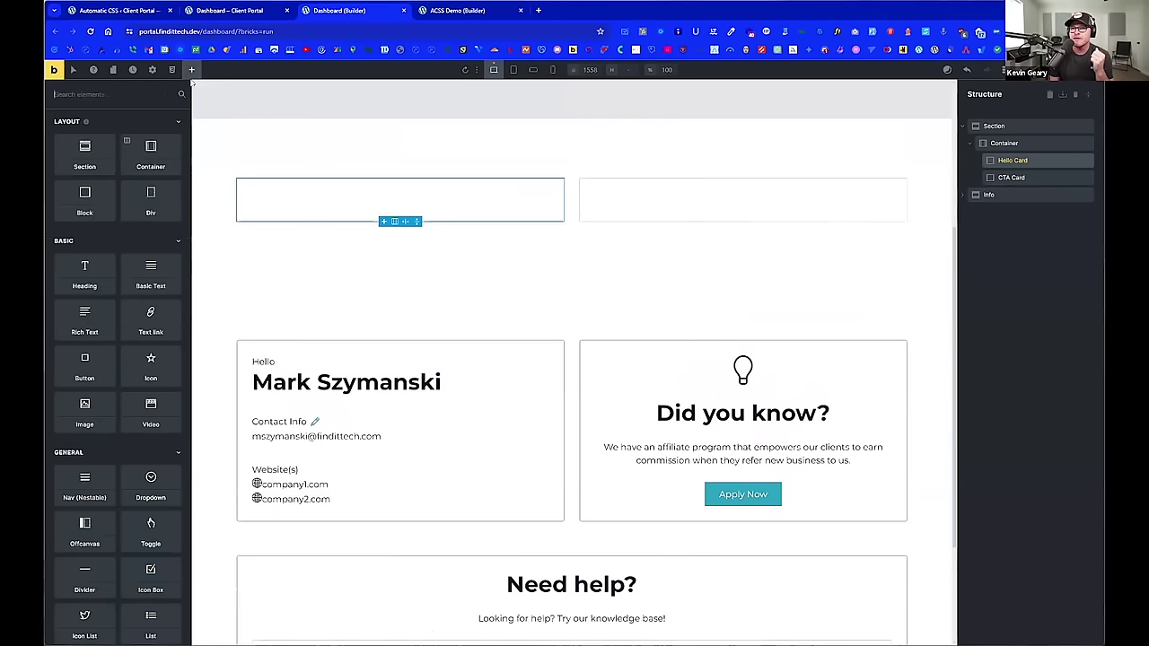
click(85, 198)
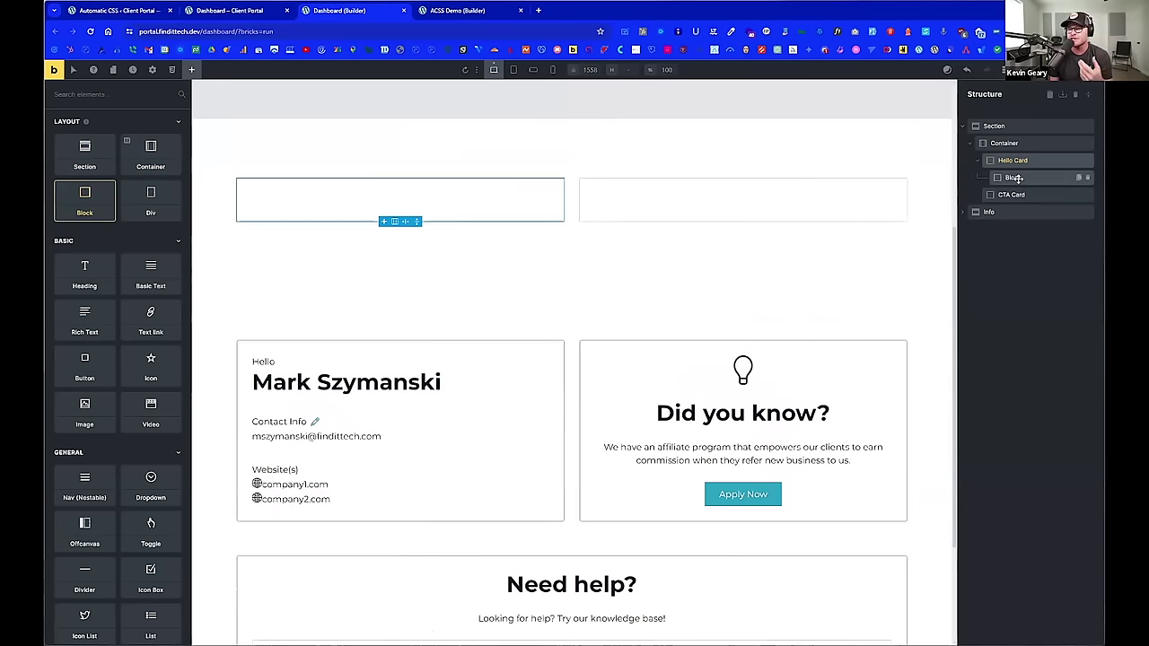
click(1015, 178)
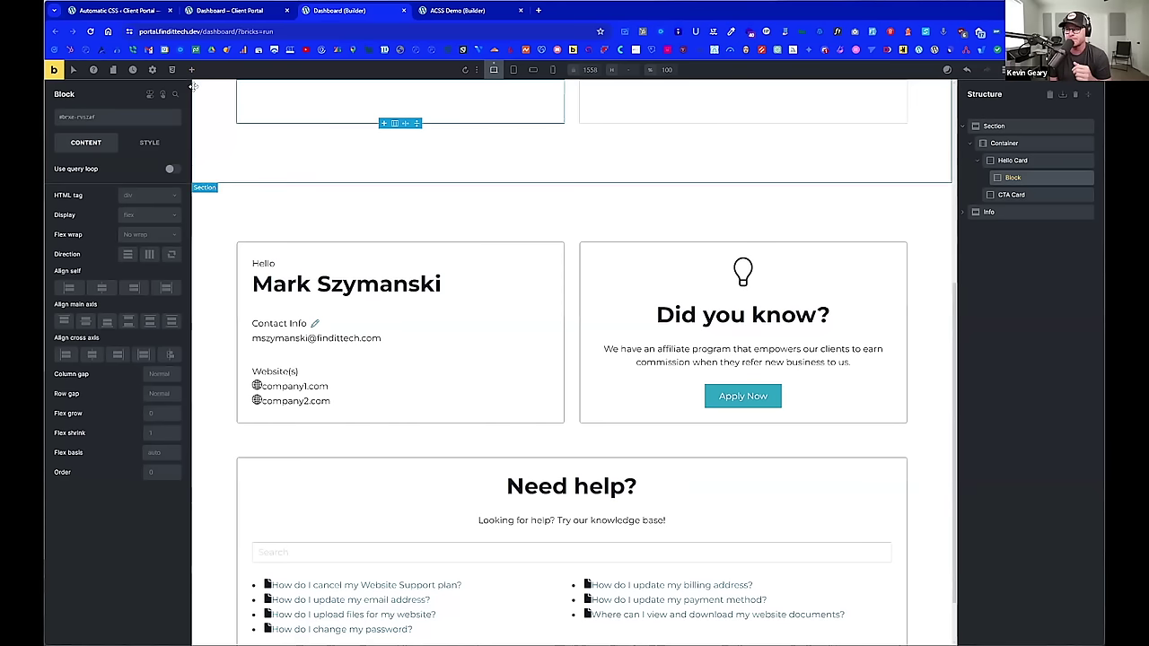
scroll(203, 101, up, 1)
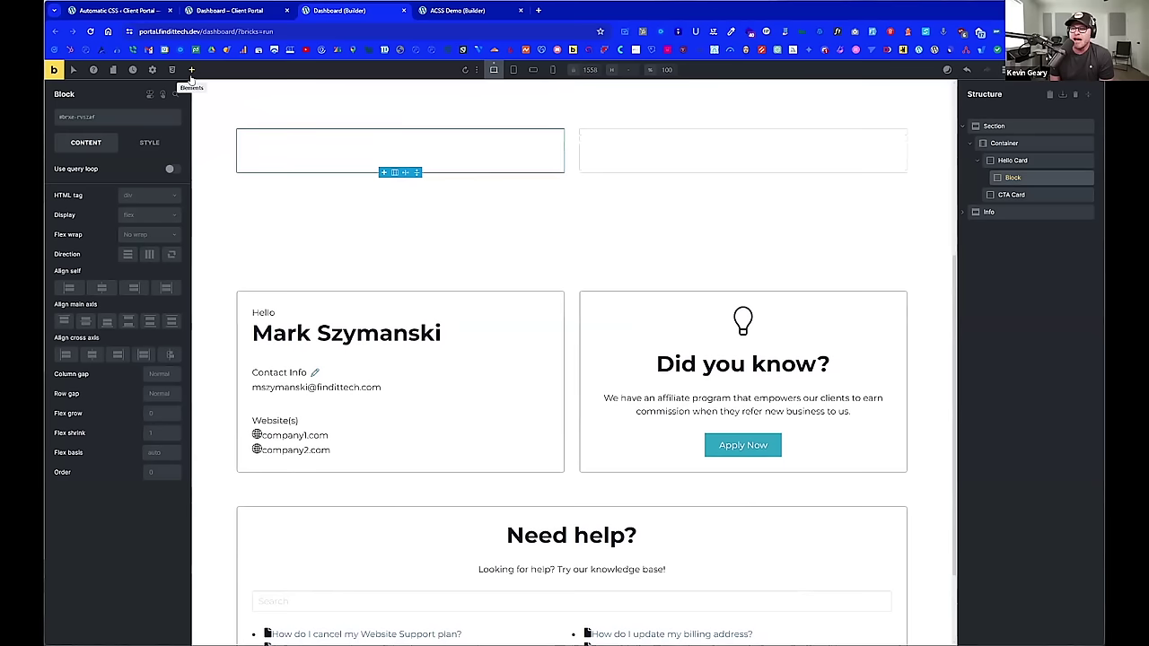
click(1013, 160)
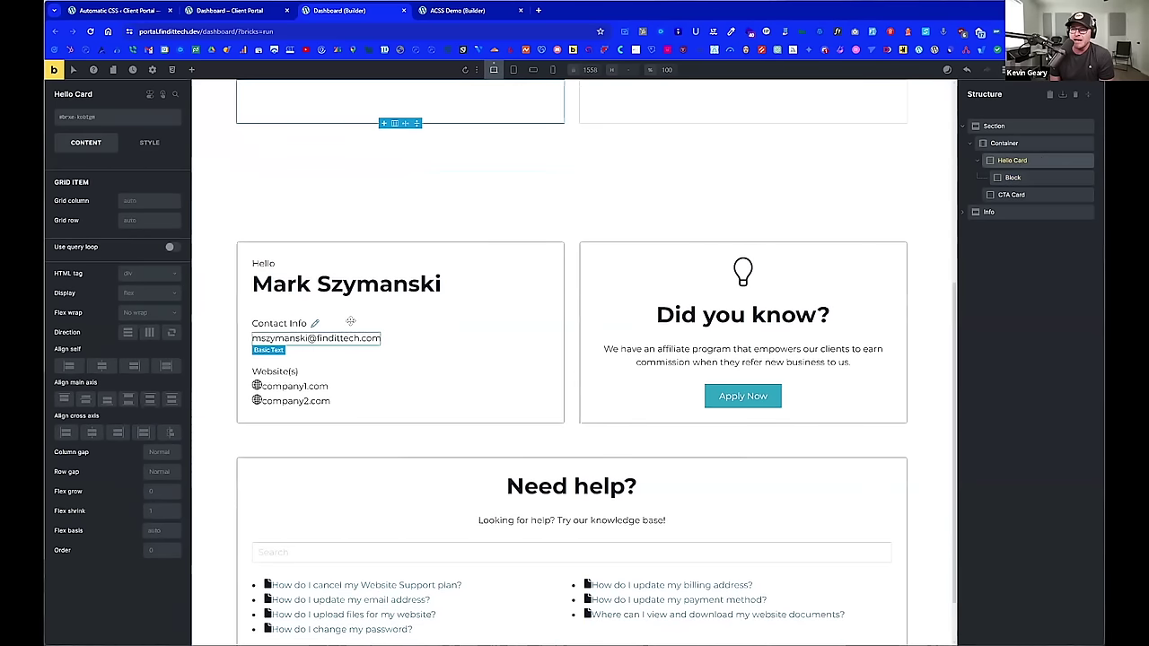
click(191, 69)
click(100, 201)
drag(187, 196, 121, 186)
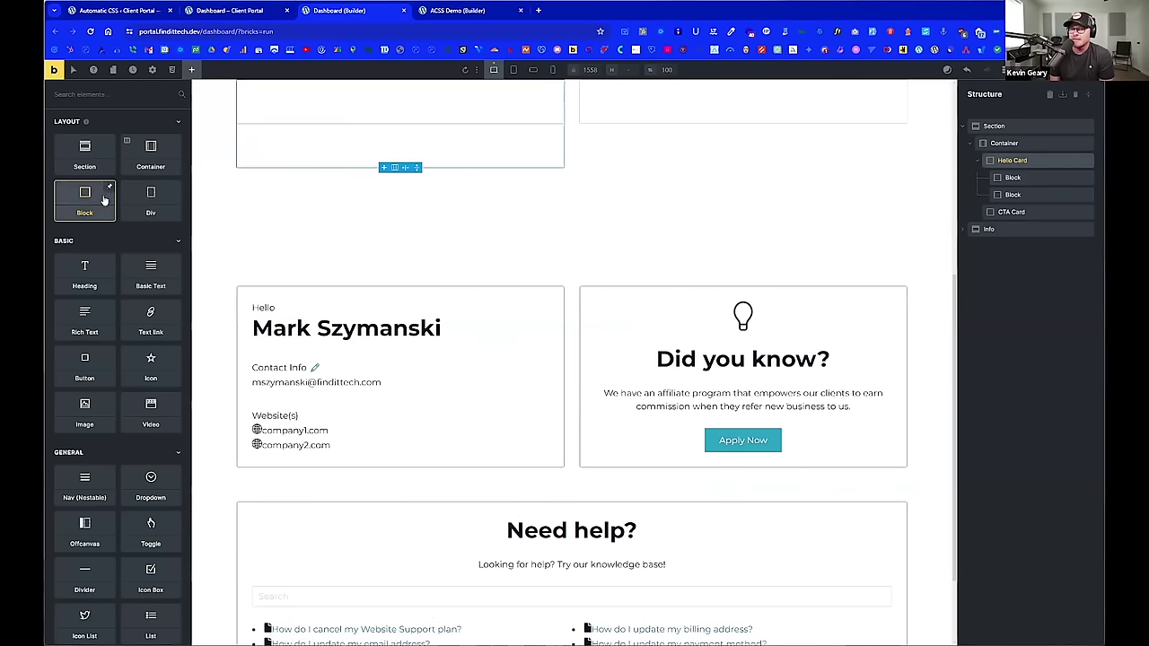
click(97, 200)
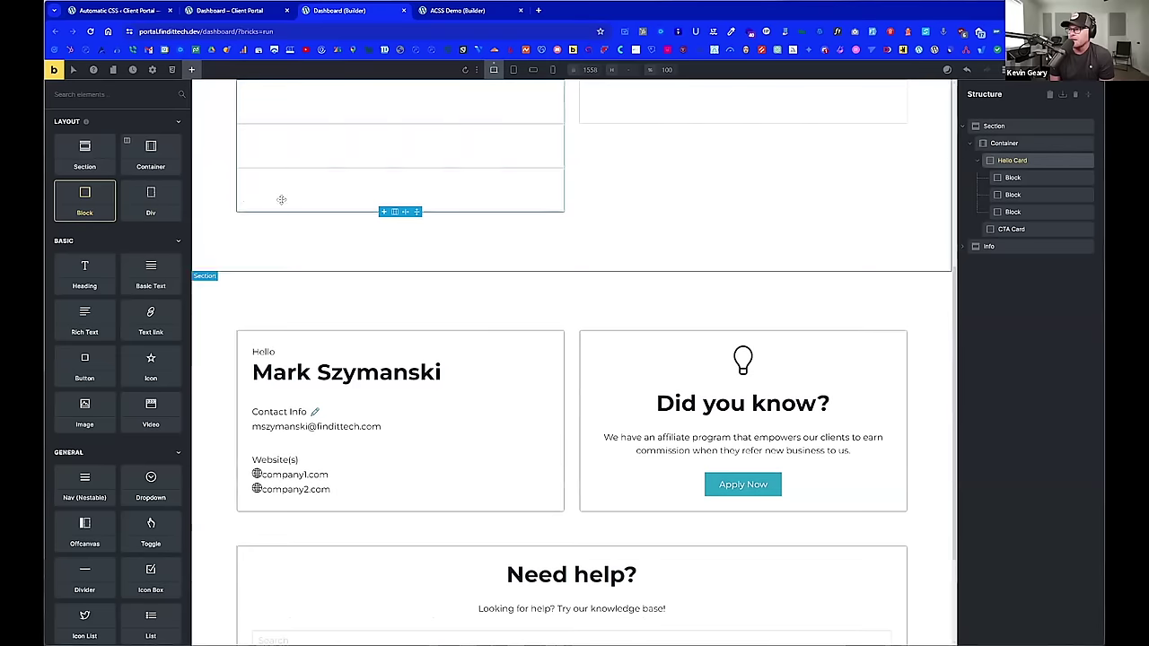
scroll(481, 188, up, 1)
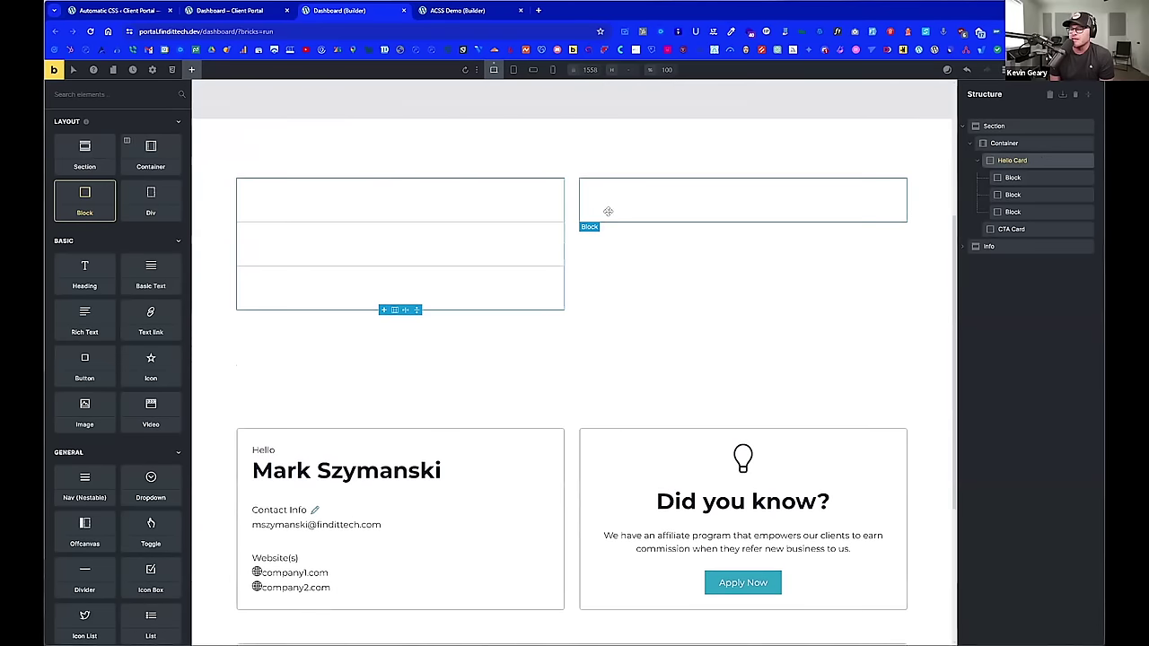
Step: Start renaming the first nested Block inside Hello Card
click(1021, 178)
double_click(1026, 179)
key(Escape)
double_click(1026, 182)
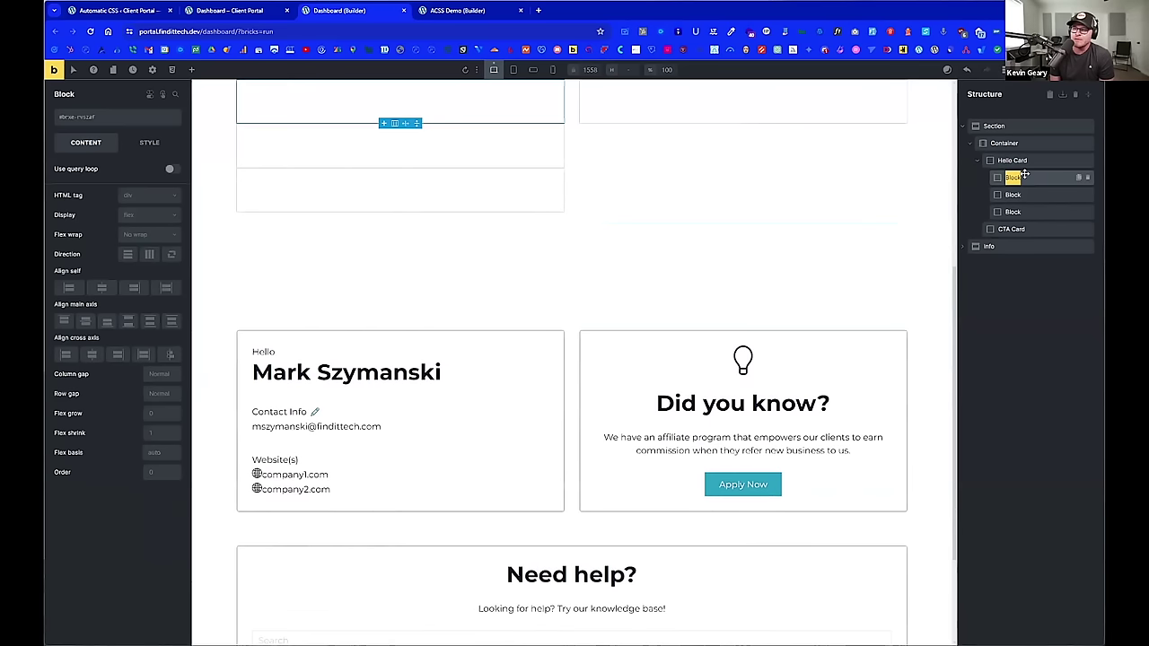
Step: Rename the first two nested Blocks 'Header' and 'Body Wrapper'
text(Header)
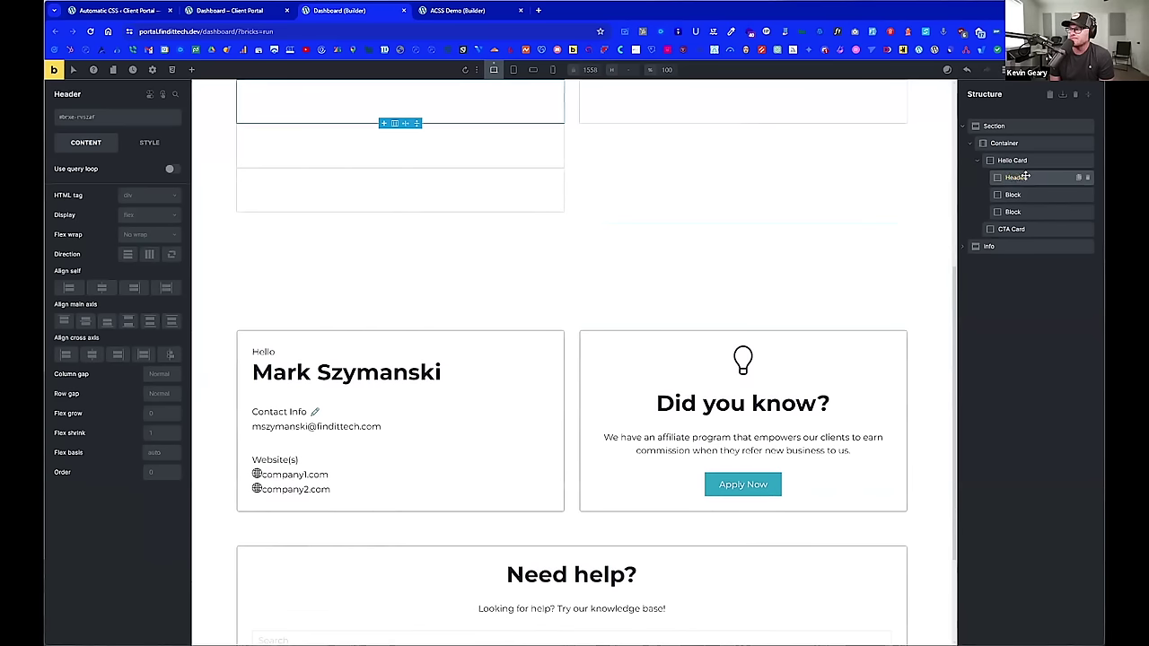
click(1028, 194)
double_click(1027, 194)
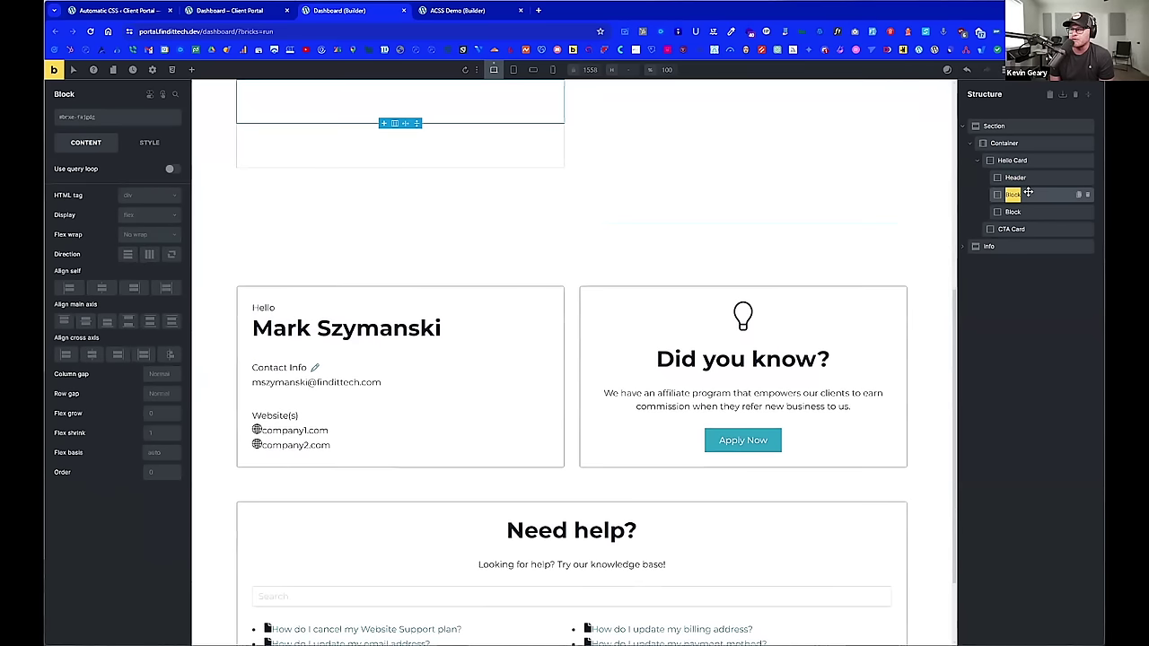
key(Right)
text(Body)
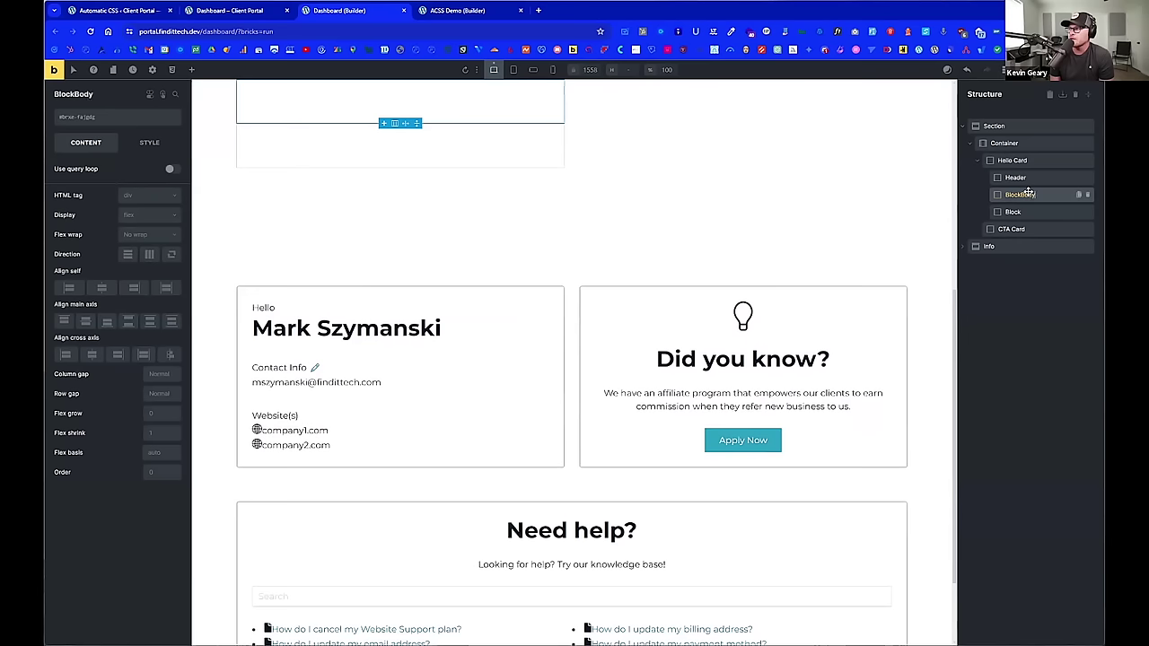
key(Left)
key(Left)
key(Left)
key(Left)
key(BackSpace)
key(BackSpace)
key(BackSpace)
key(BackSpace)
key(BackSpace)
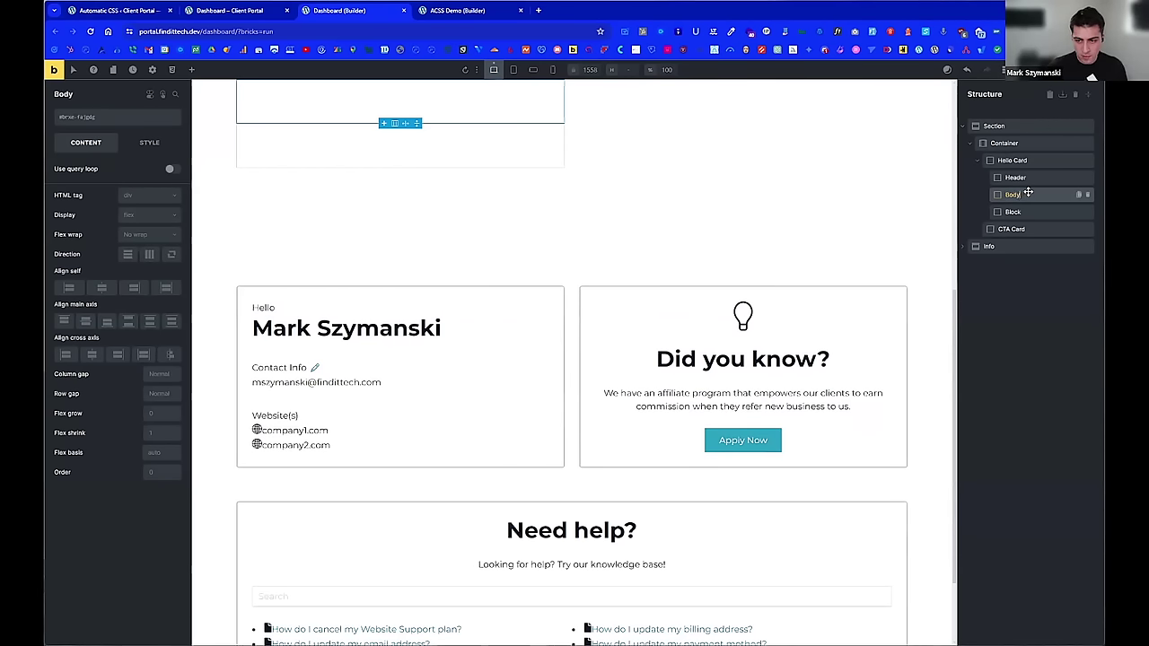
text(Wrapper)
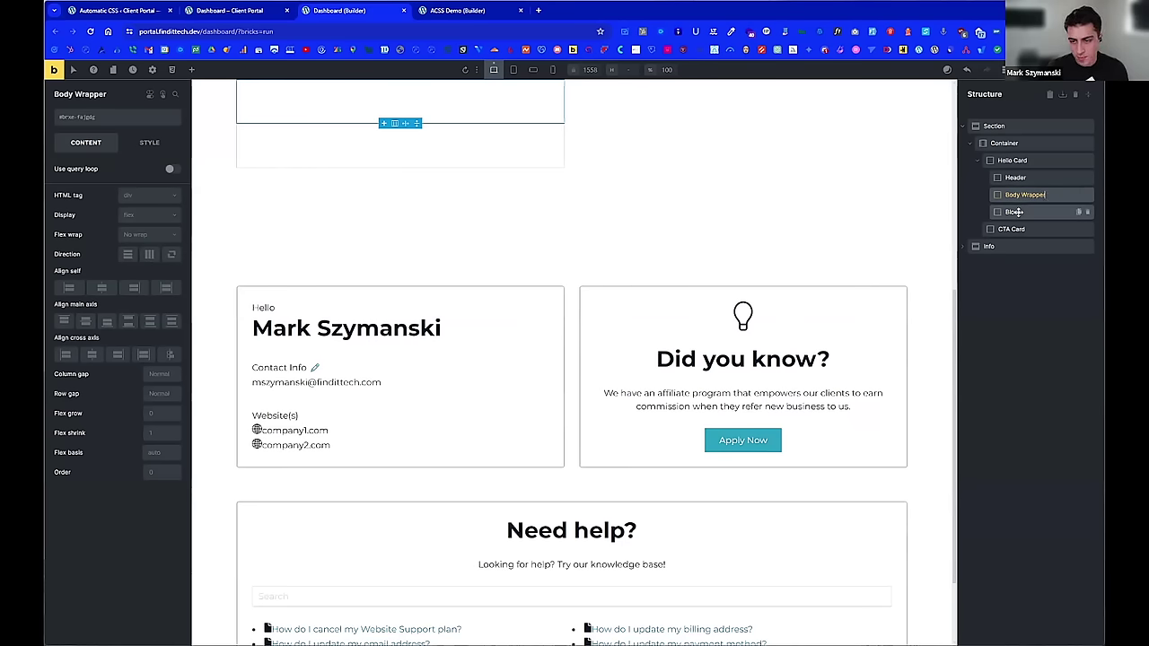
click(1015, 212)
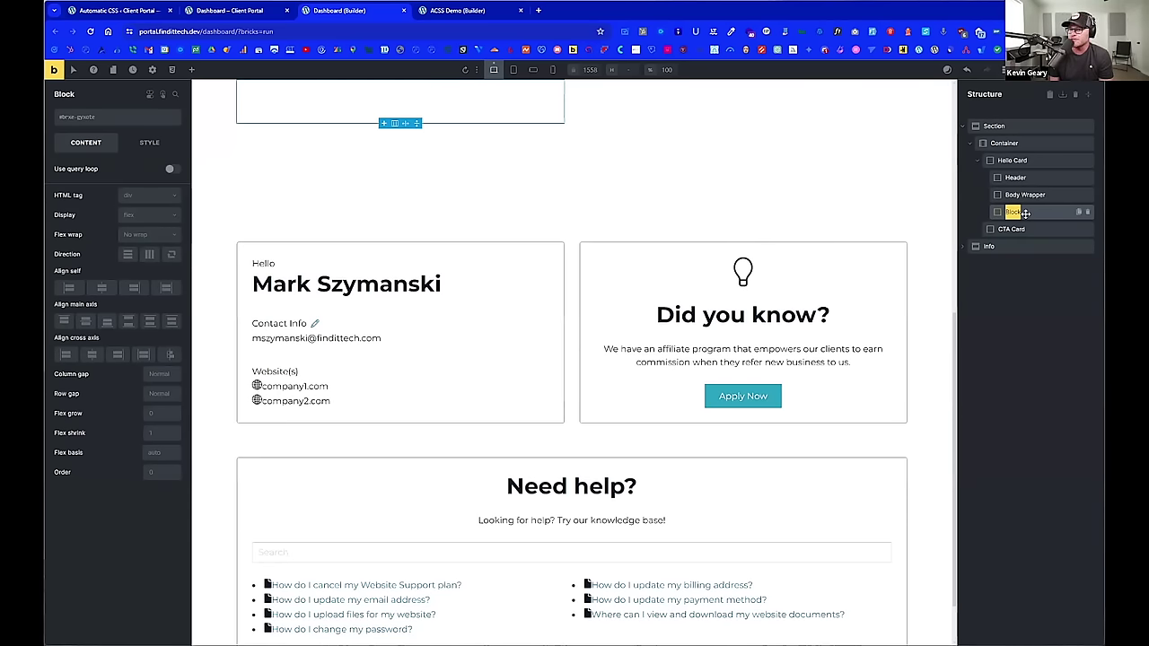
Step: Rename the third Block 'Websites Wrapper' and reselect the Header block
text(Websites Wrapper)
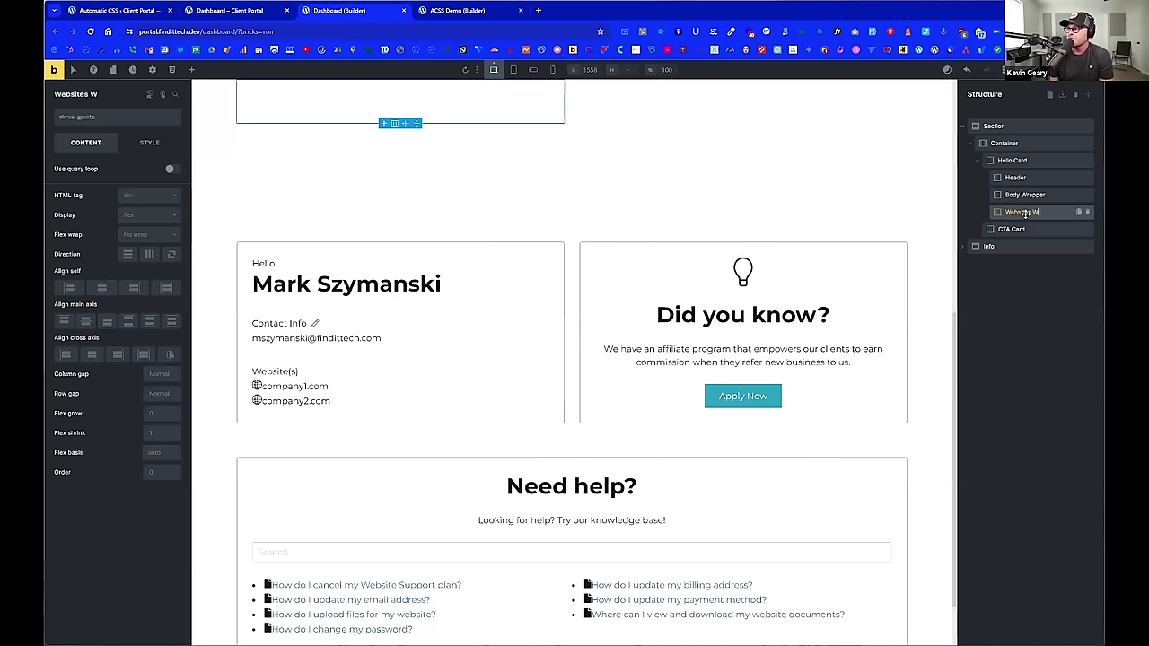
key(Return)
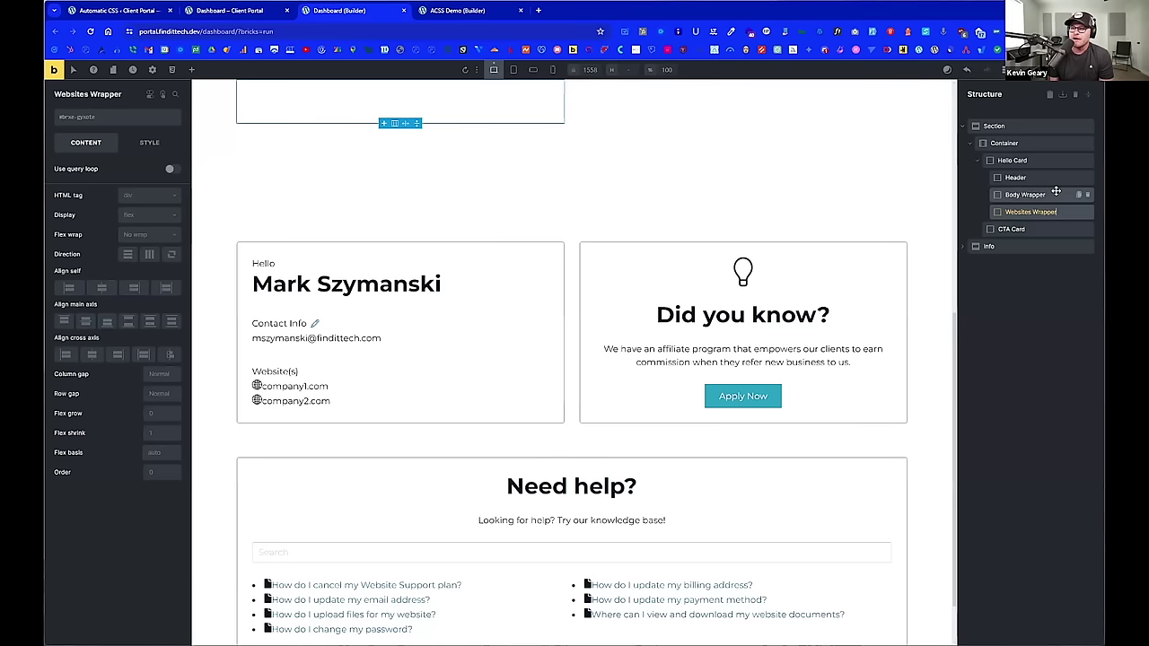
click(1055, 194)
scroll(847, 225, up, 2)
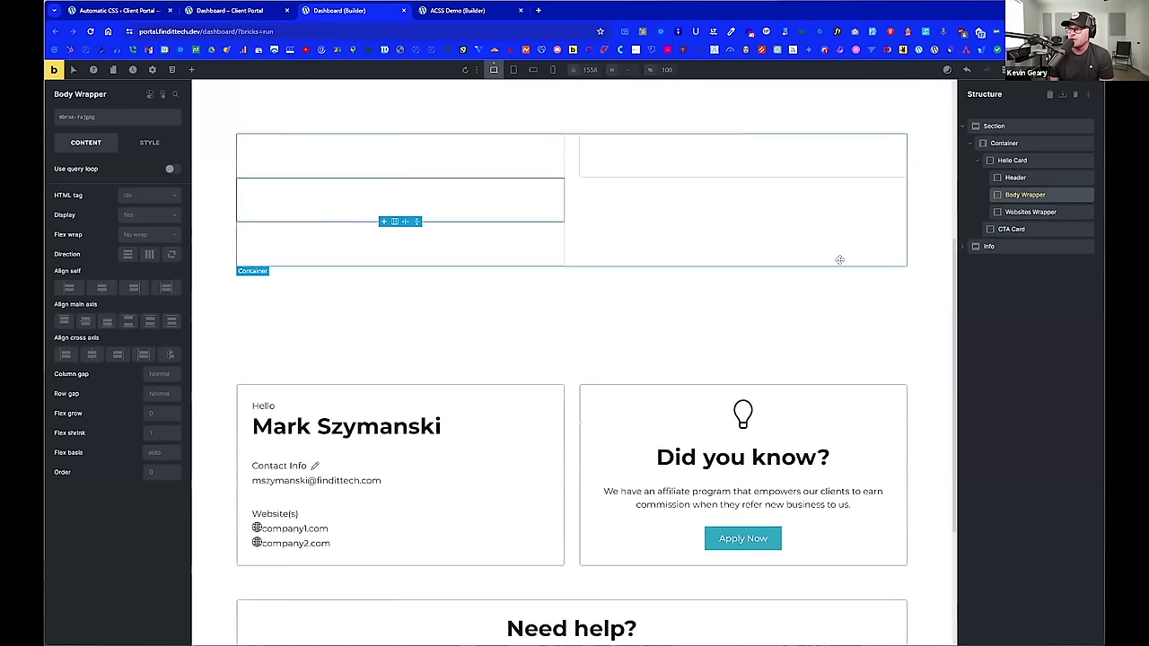
click(1023, 178)
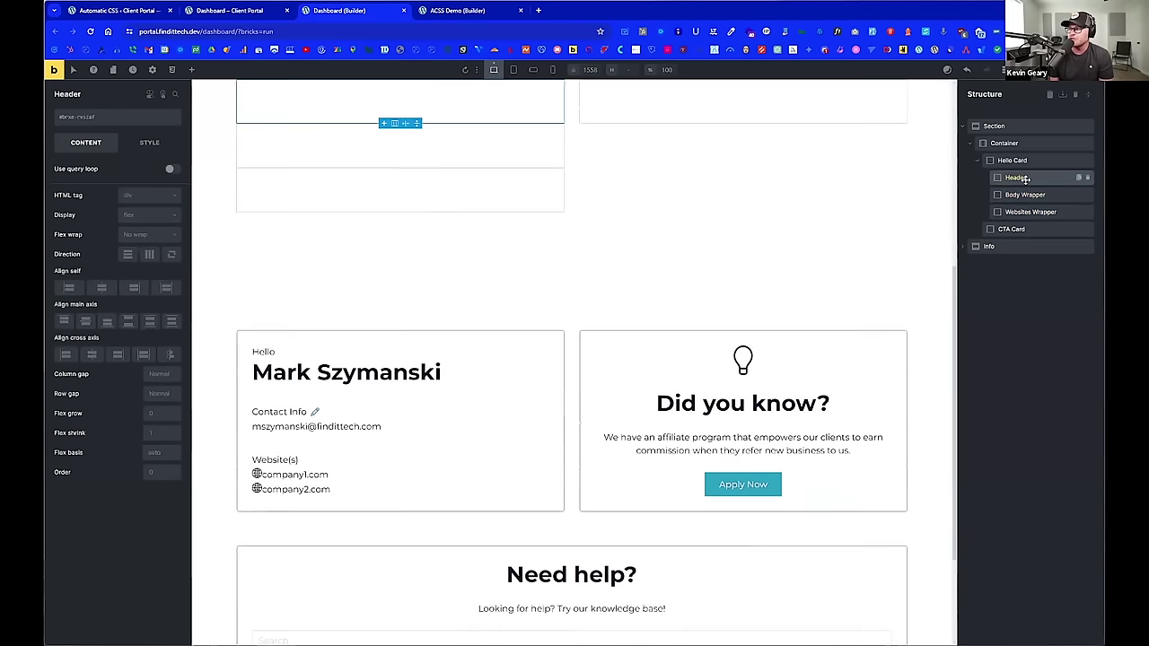
click(191, 69)
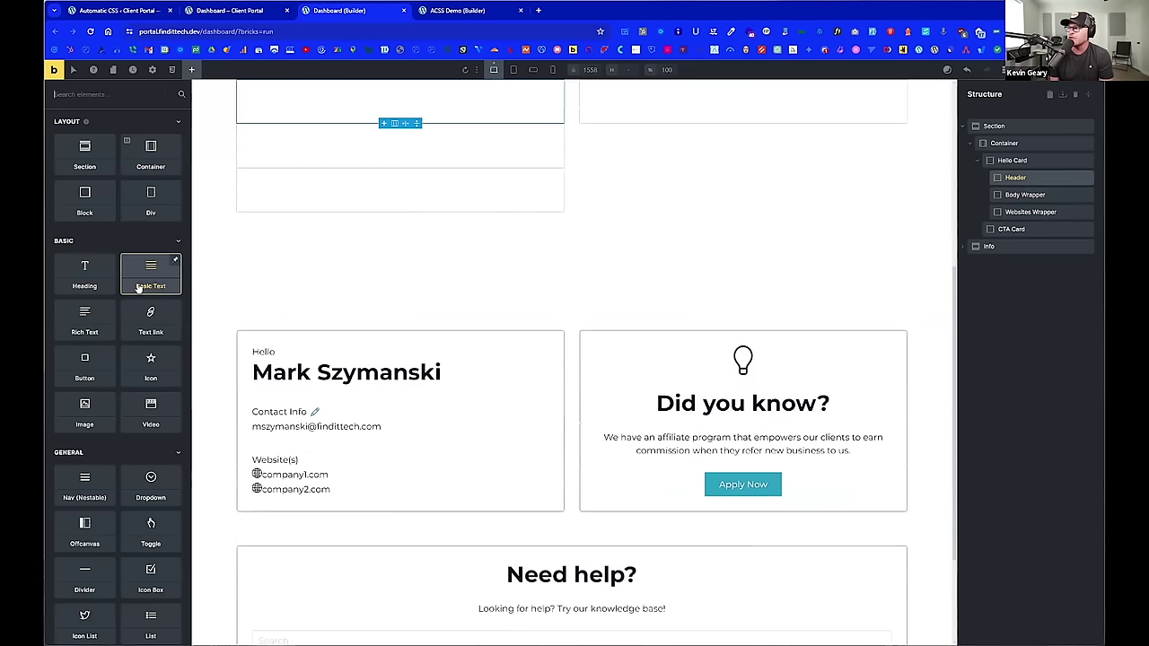
Step: Add an 'I am a heading' Heading and a Basic Text element below it in Header
click(84, 273)
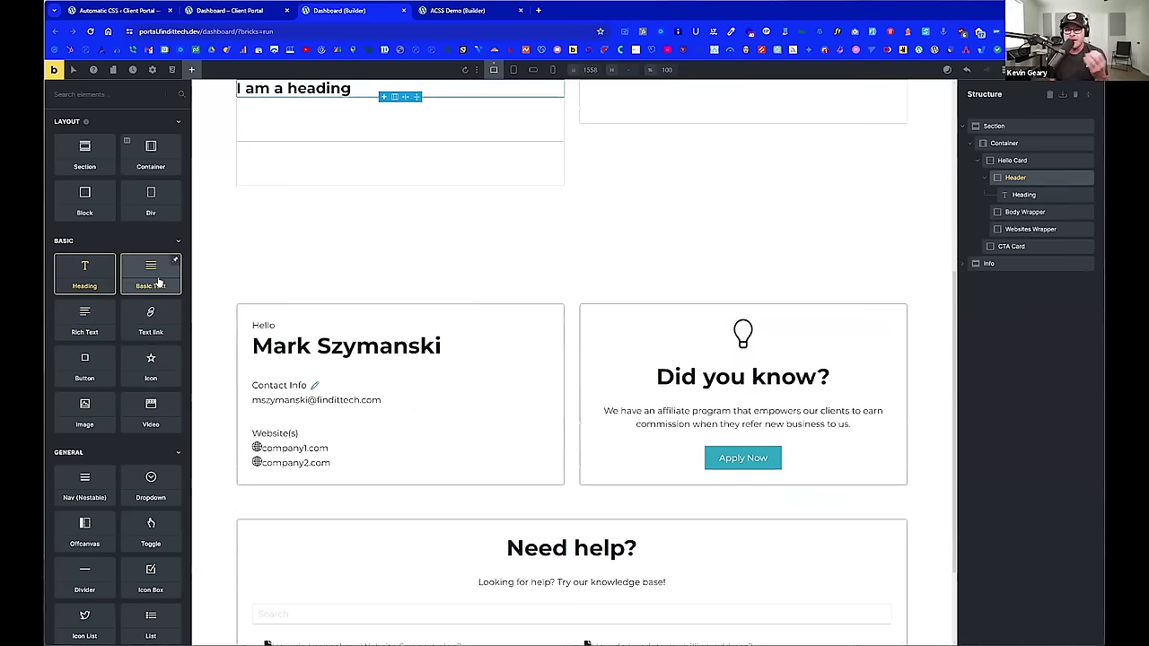
click(158, 282)
drag(158, 282, 428, 339)
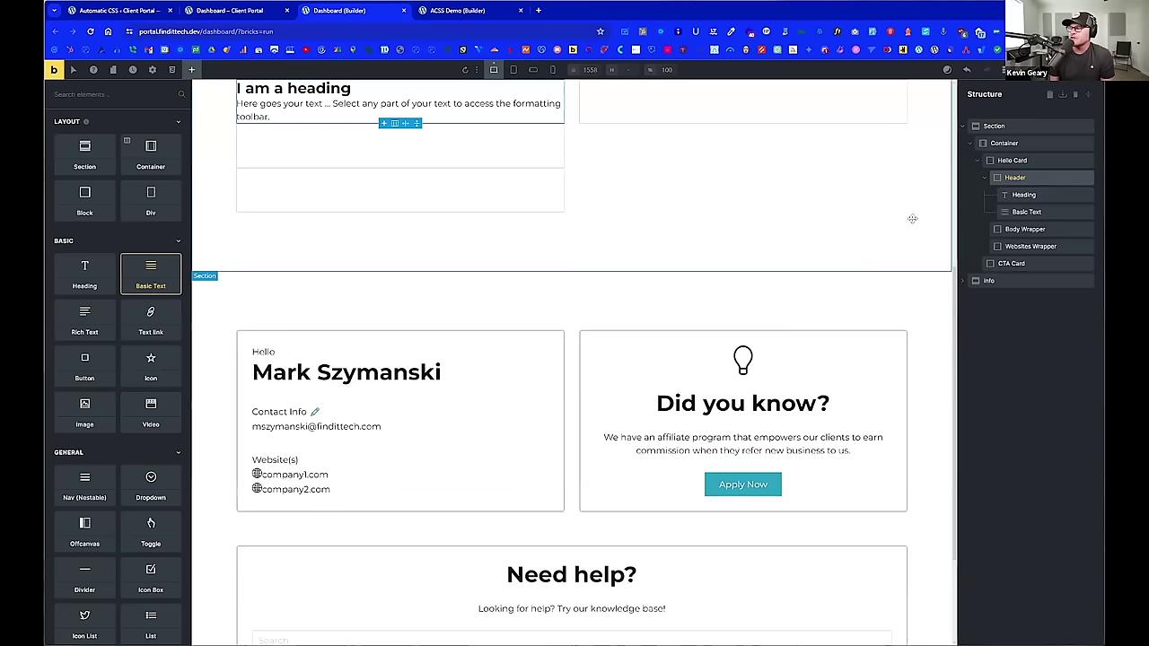
Step: Rename the text element 'Intro' and the heading 'Name' in the Structure panel
click(1030, 212)
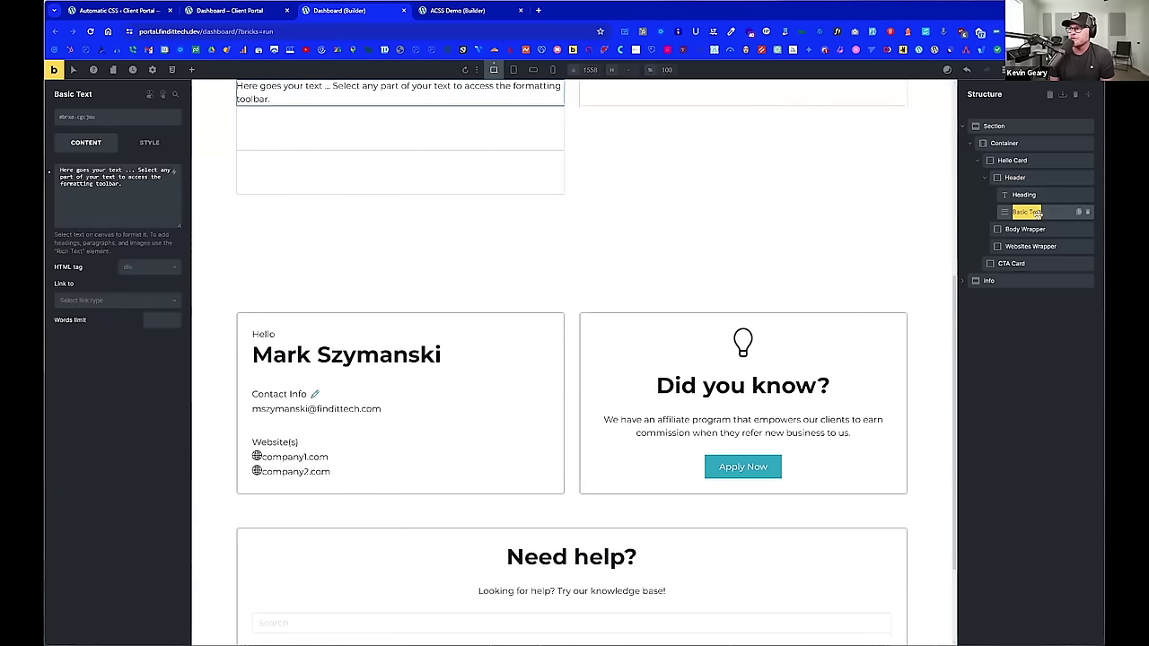
text(Intro)
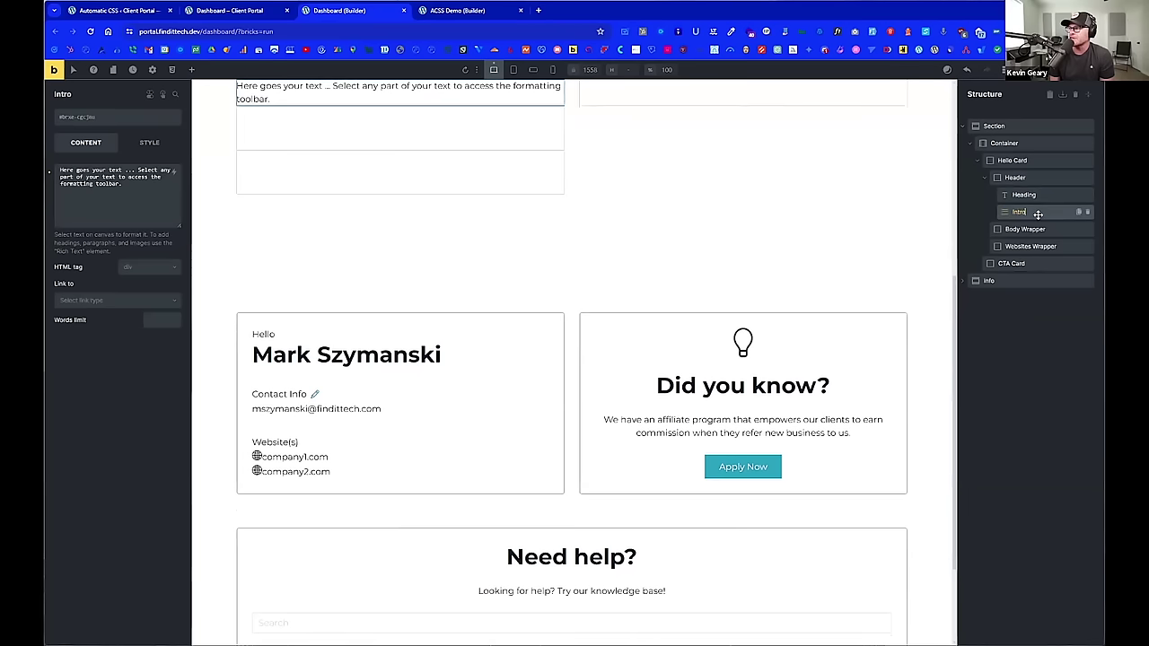
click(1038, 196)
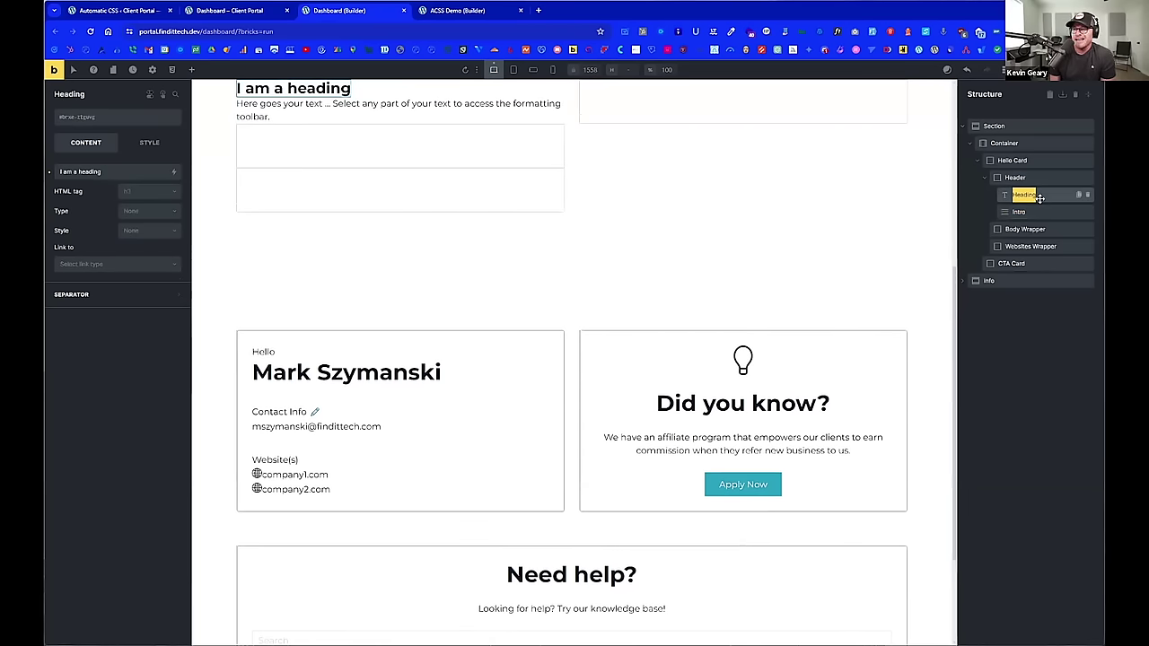
text(Name)
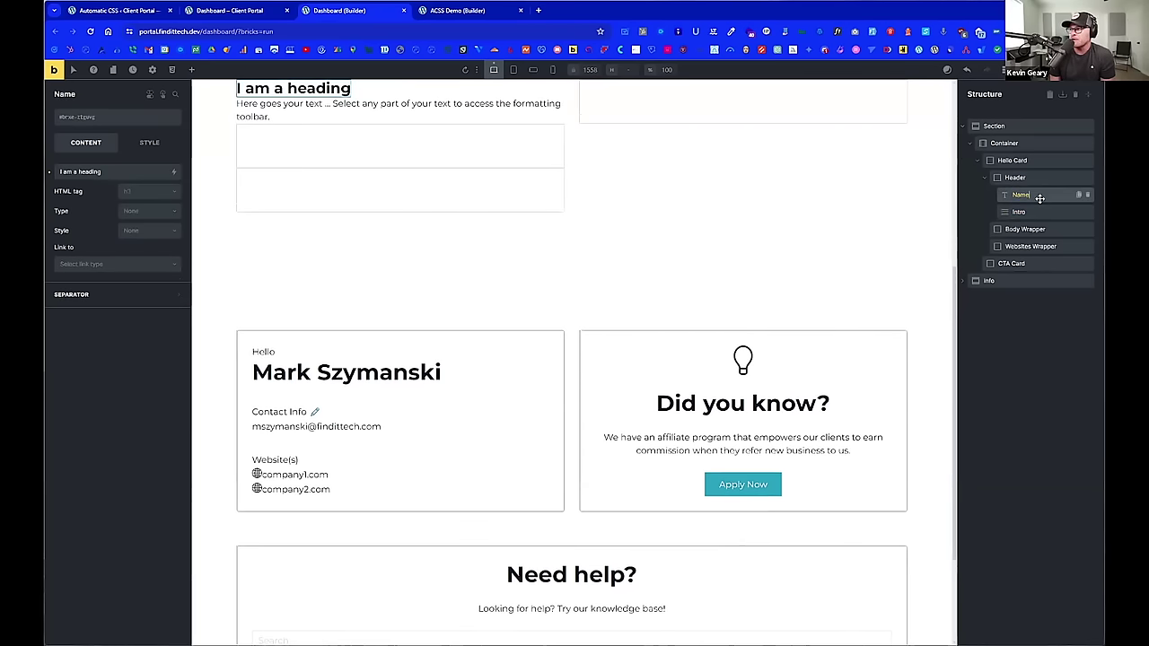
click(1034, 212)
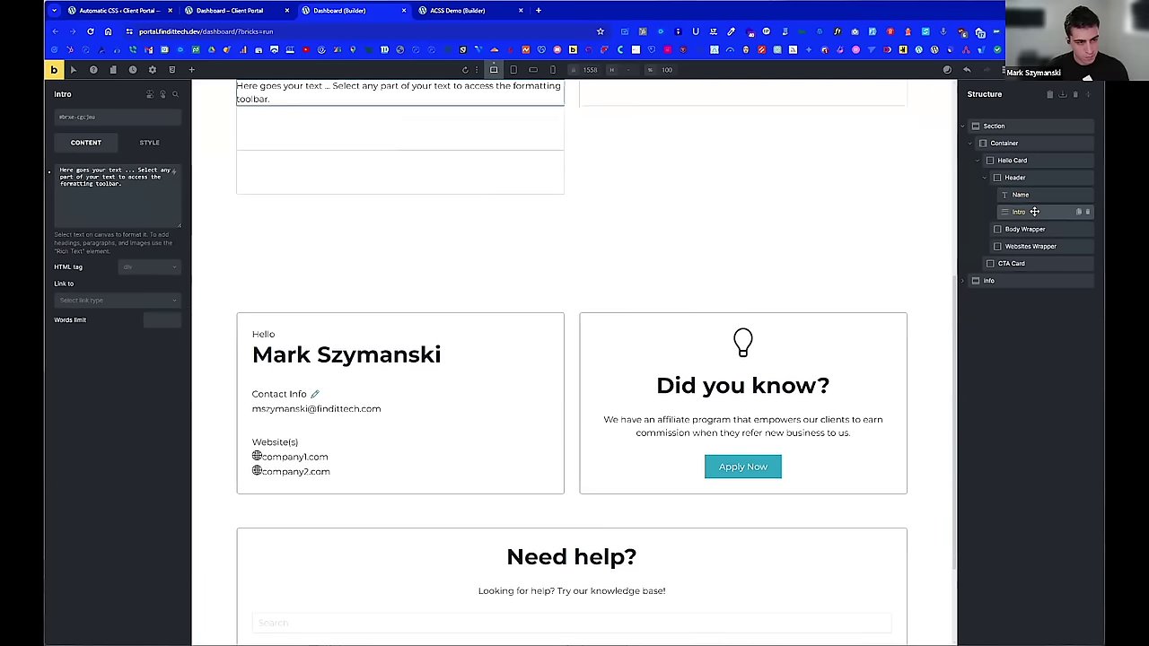
click(1026, 228)
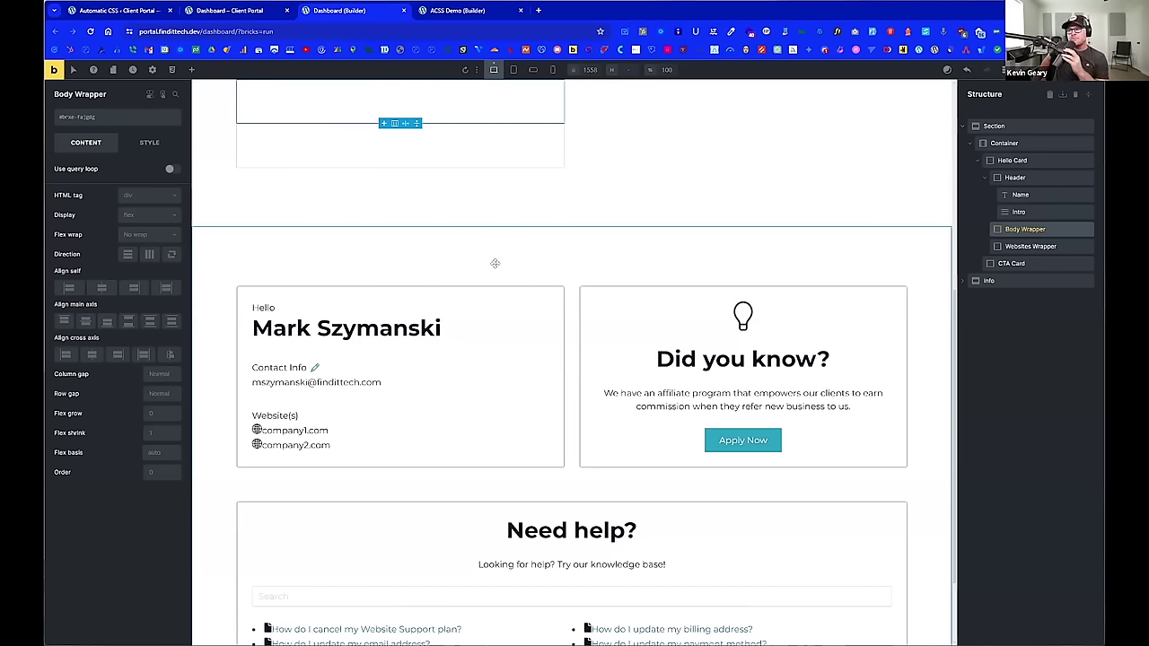
scroll(495, 263, up, 1)
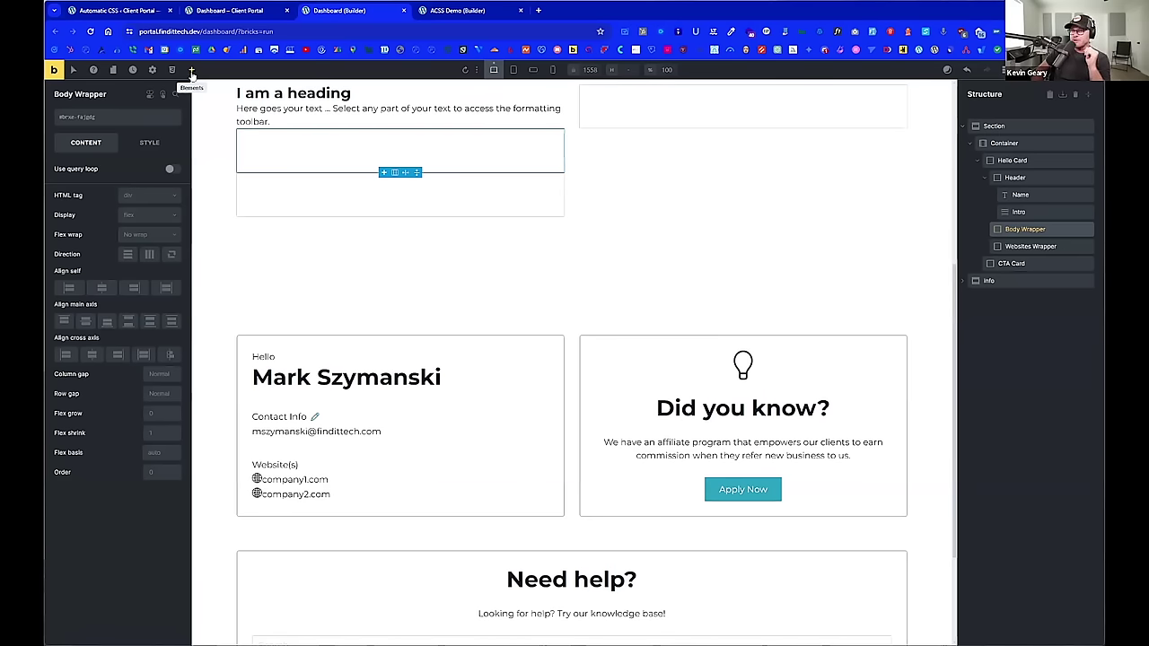
Step: Add a Div inside the Body Wrapper and select it
click(192, 71)
click(151, 199)
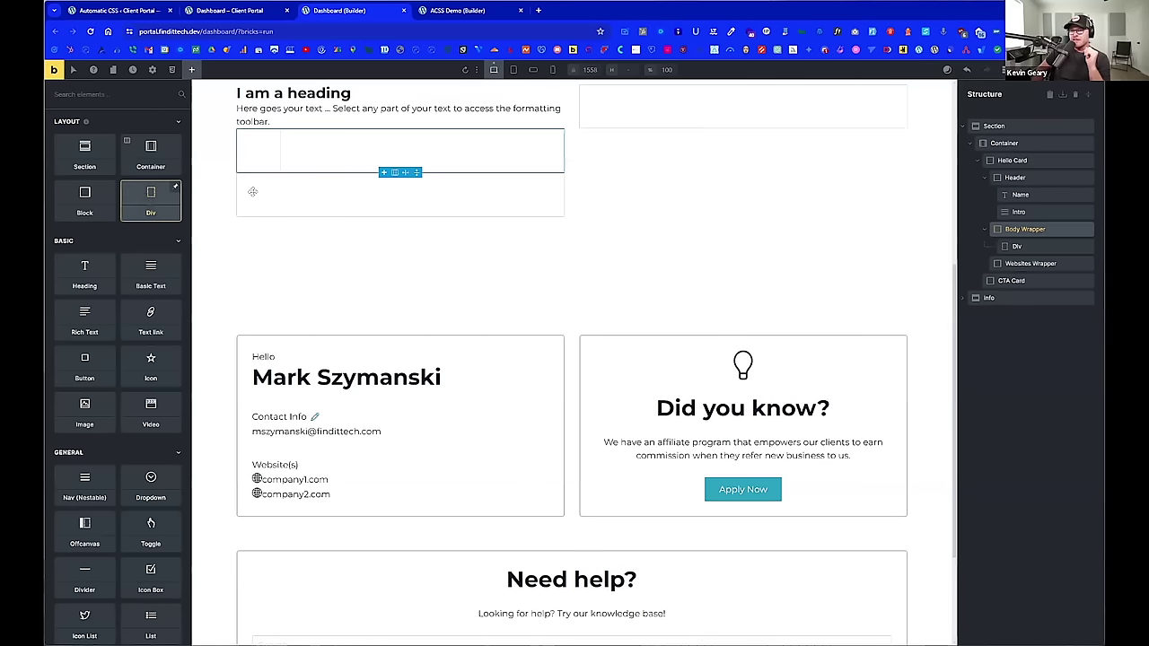
click(1024, 245)
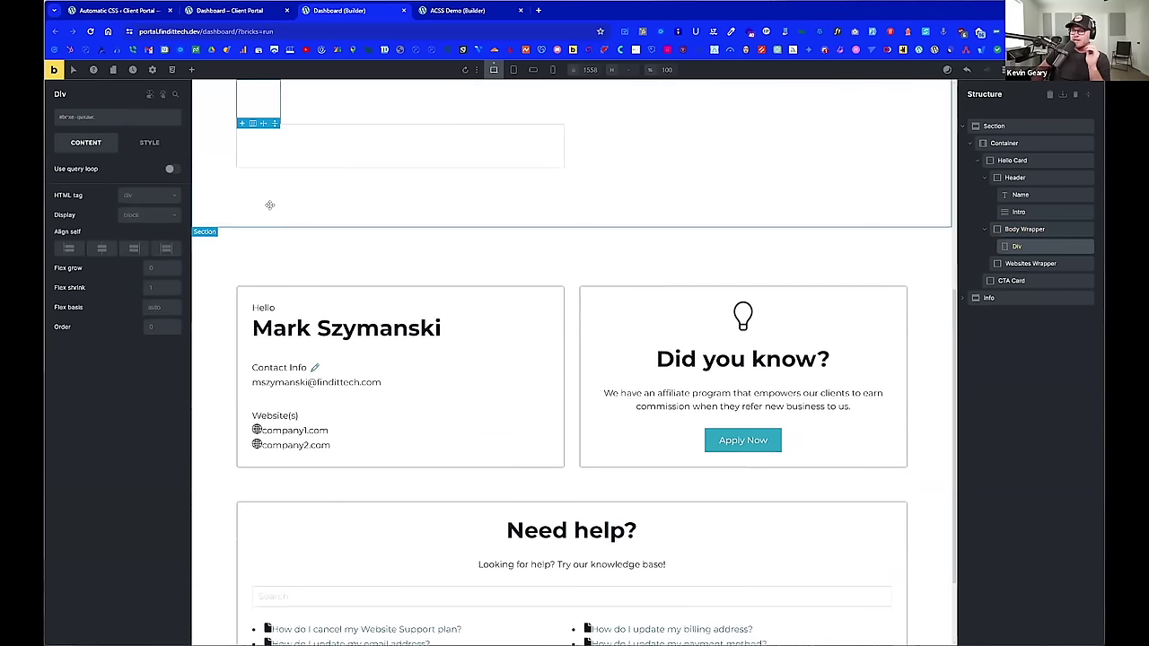
Step: Put a Basic Text element and a star Icon inside the new Div
click(190, 72)
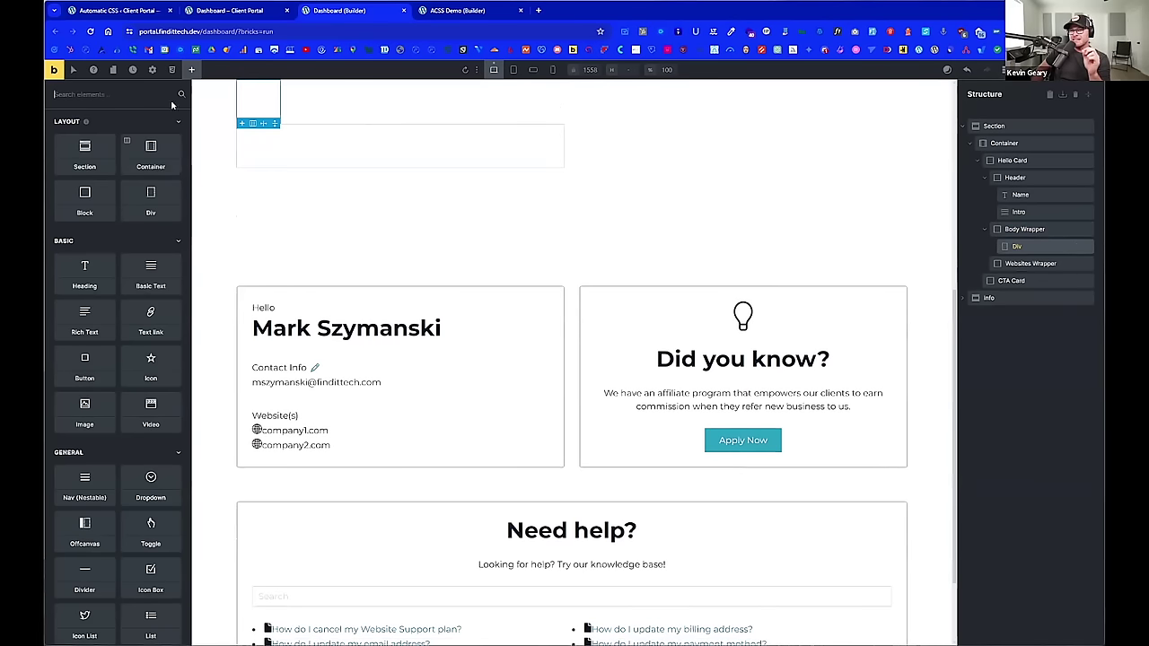
click(150, 282)
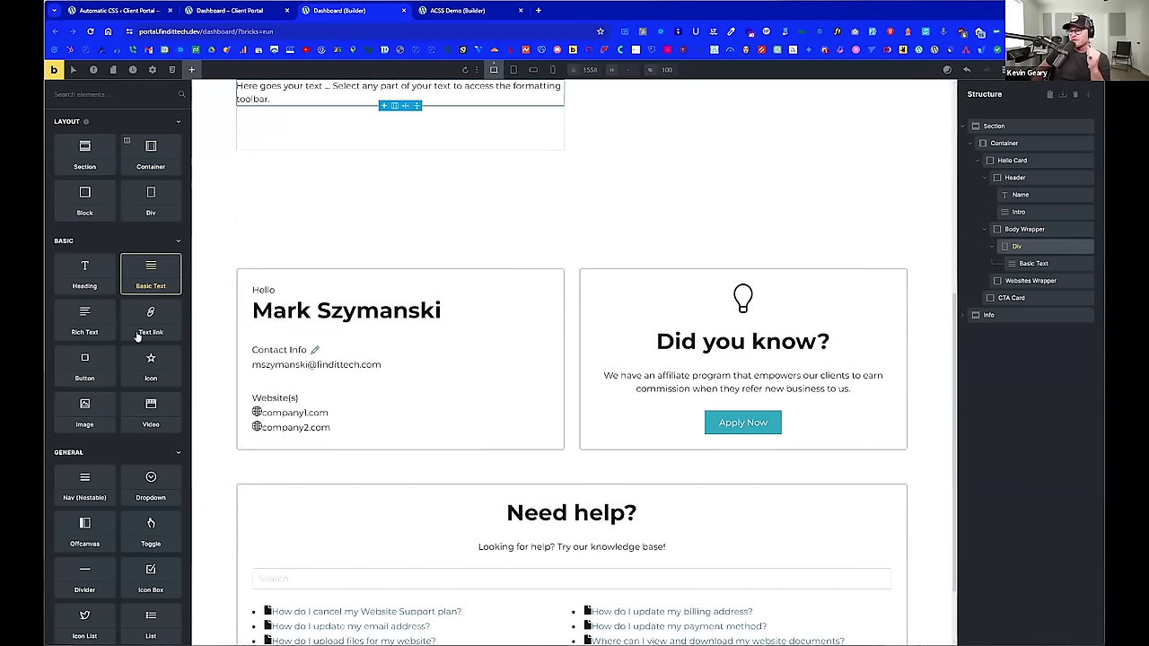
click(150, 366)
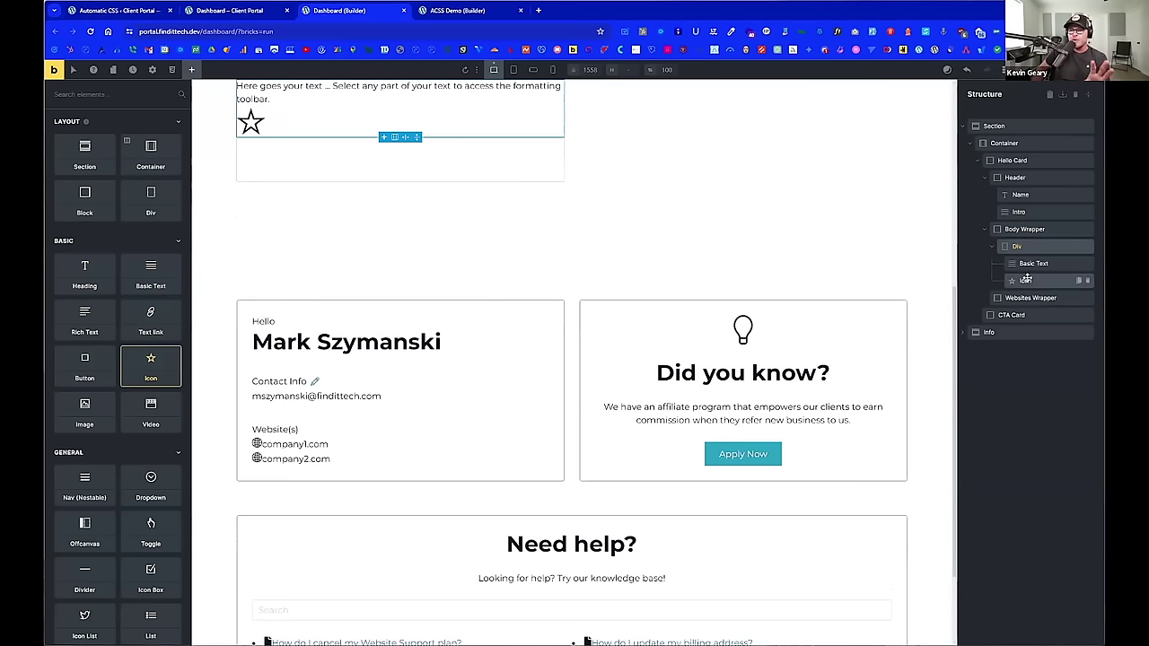
click(1026, 280)
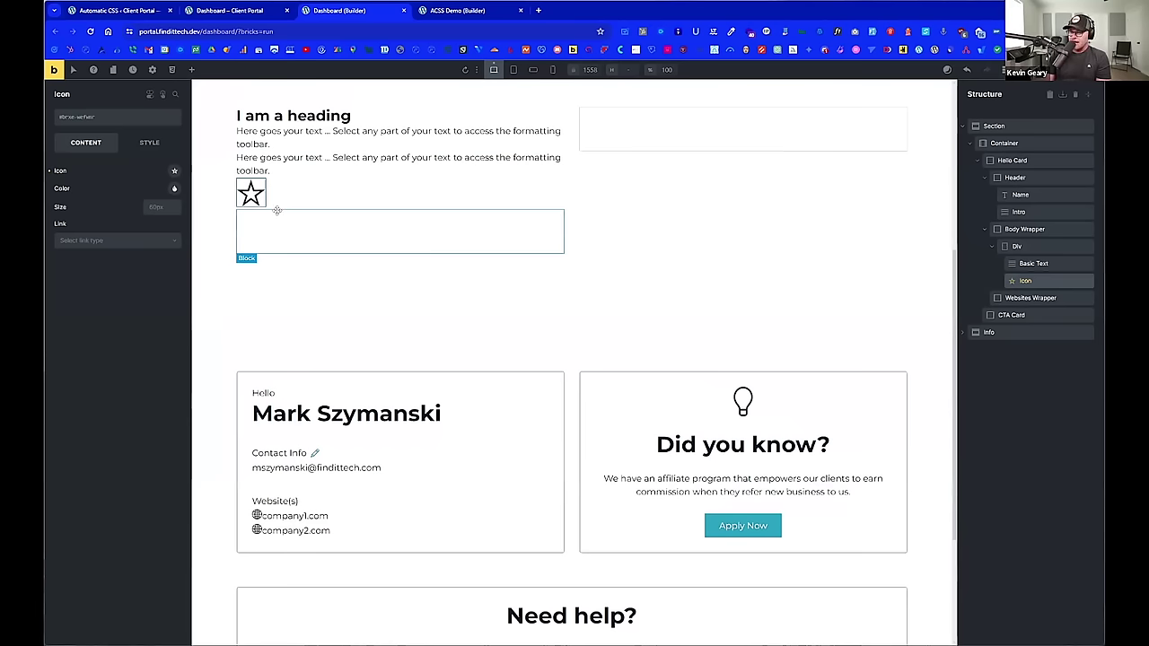
Step: Wrap the star Icon in its own new Div using Wrap (Div), and select that Div
right_click(257, 199)
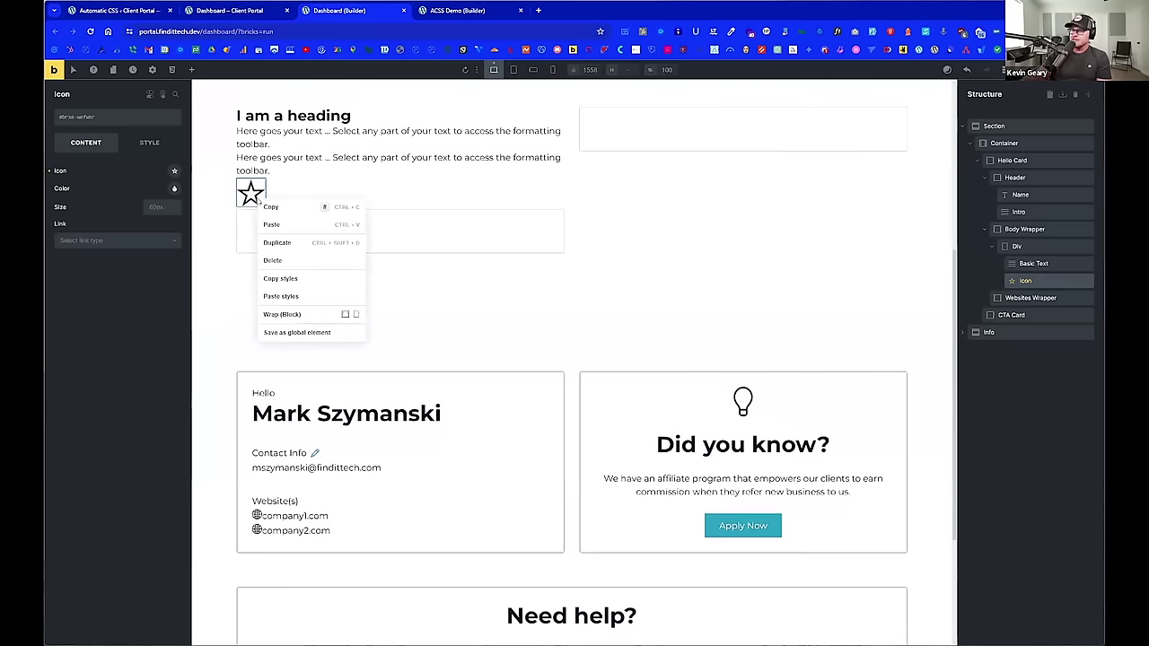
right_click(1025, 280)
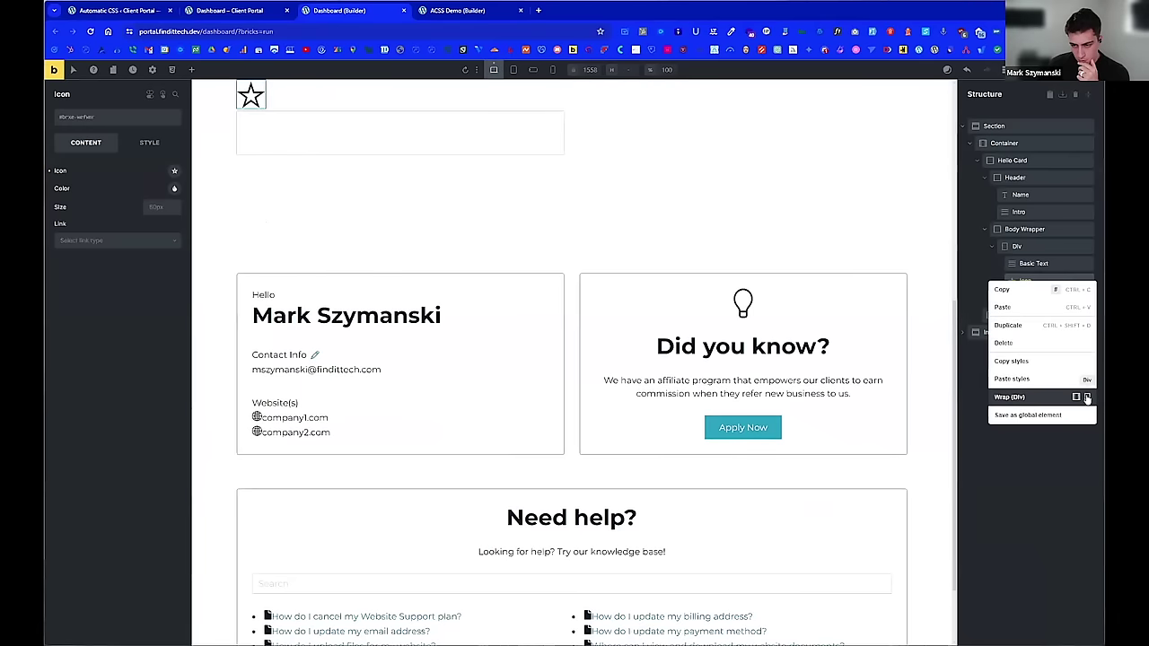
click(1082, 397)
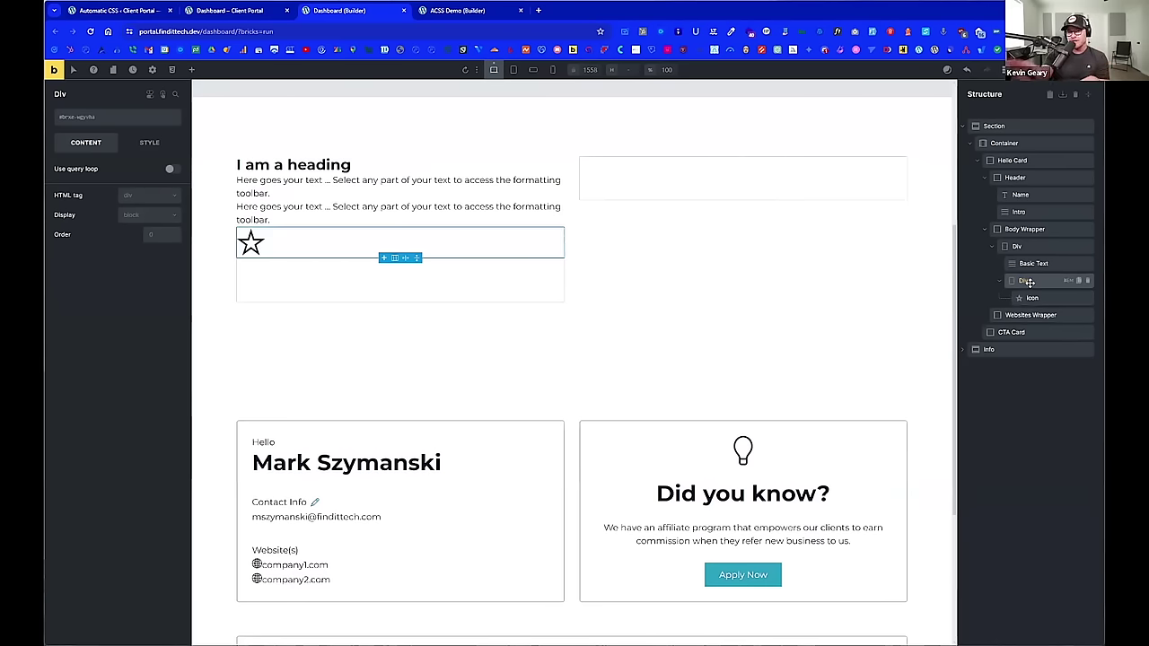
click(1029, 282)
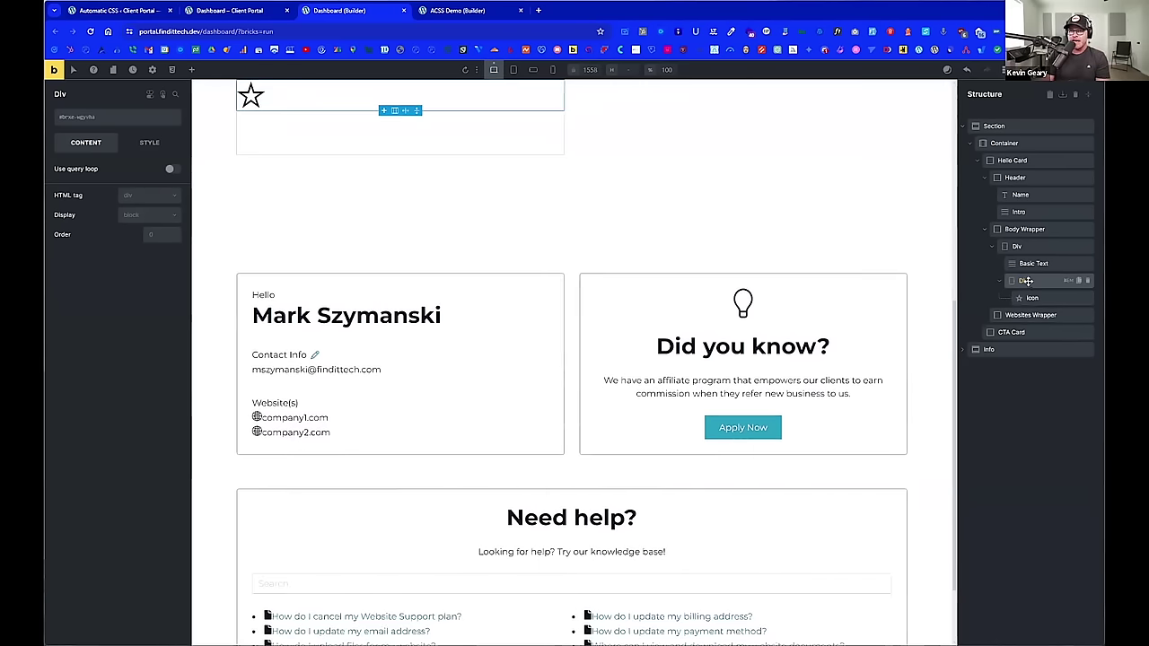
Step: Change the icon's Div to an a (link) tag pointing to External URL '#'
click(144, 195)
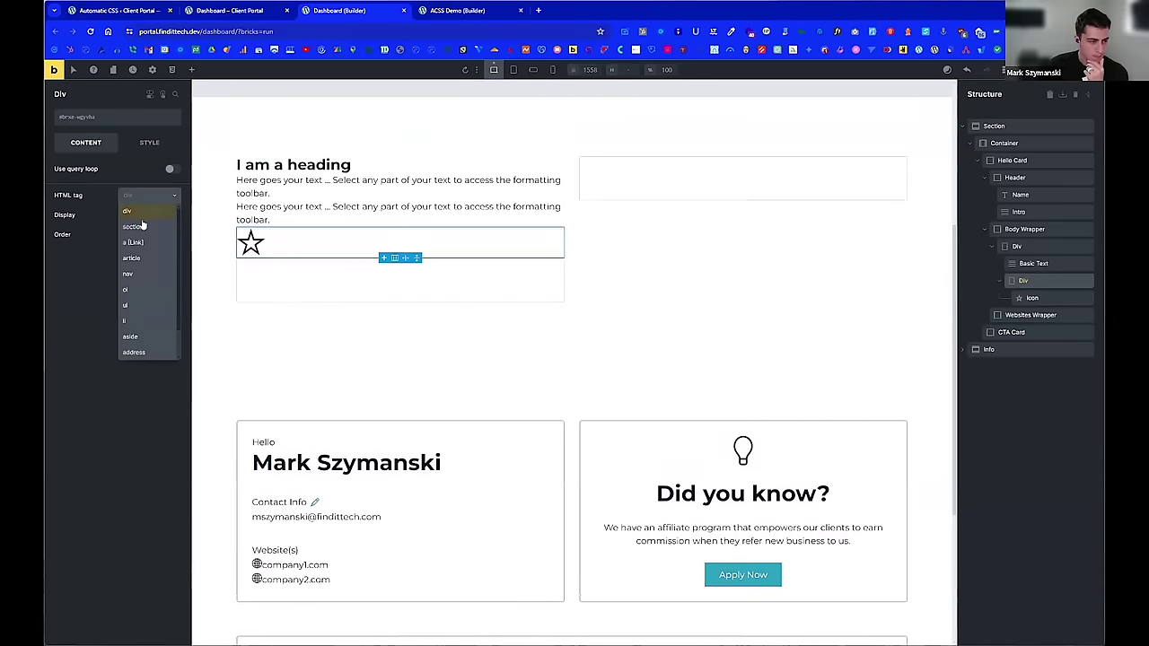
click(145, 244)
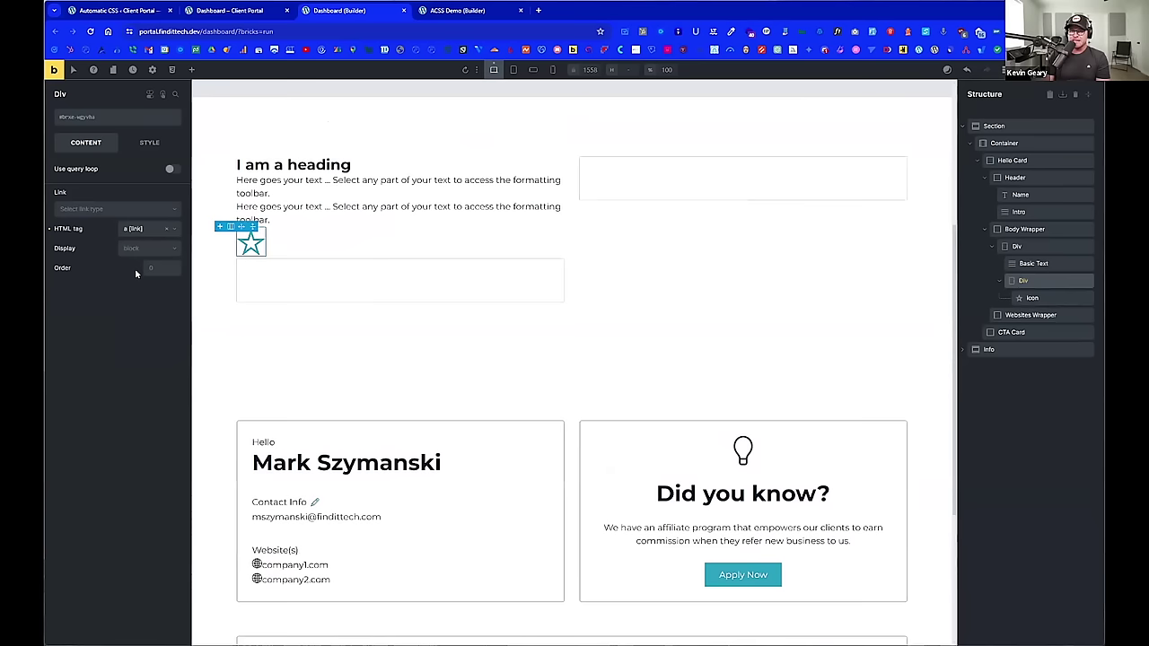
click(130, 211)
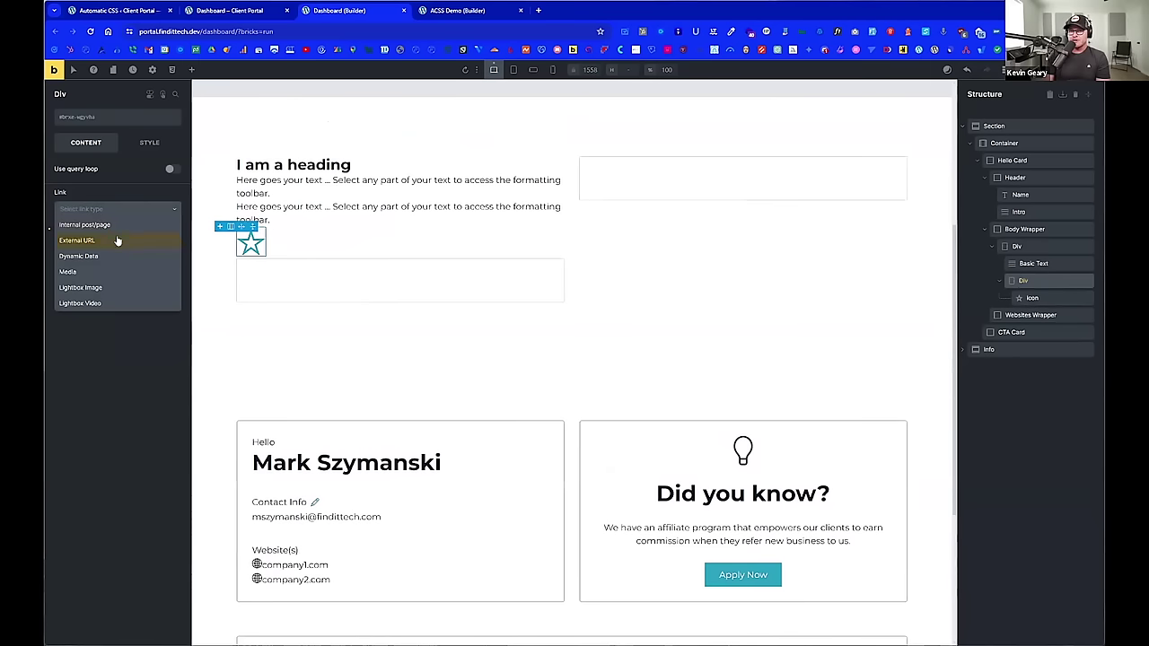
click(117, 240)
click(100, 242)
text(#)
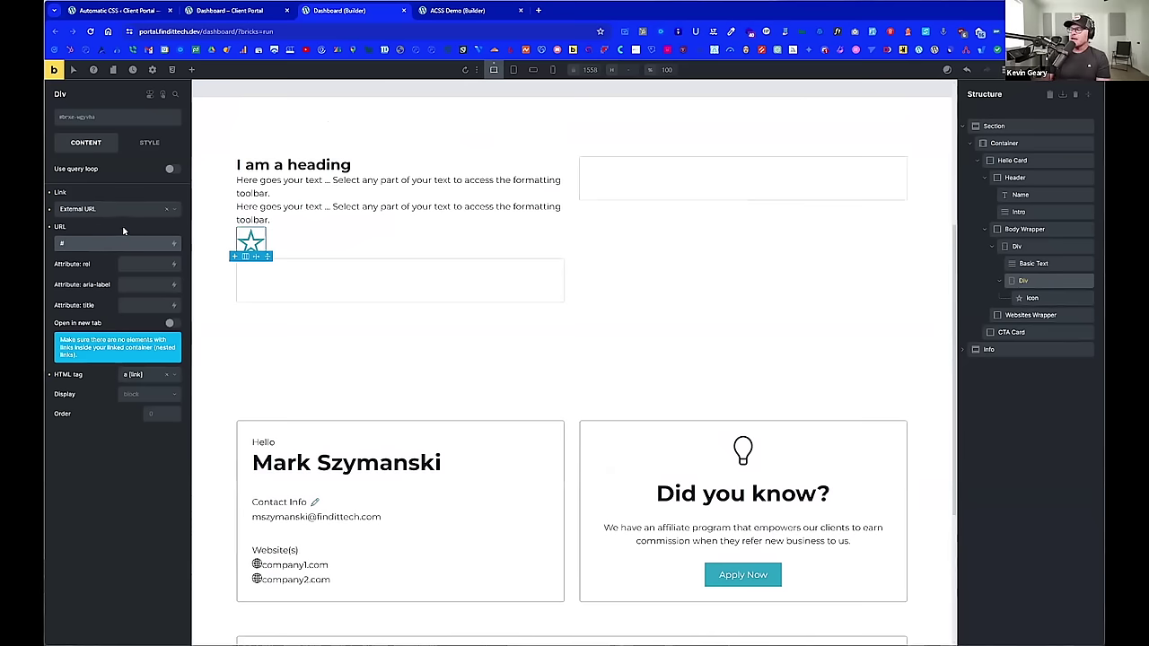
click(120, 468)
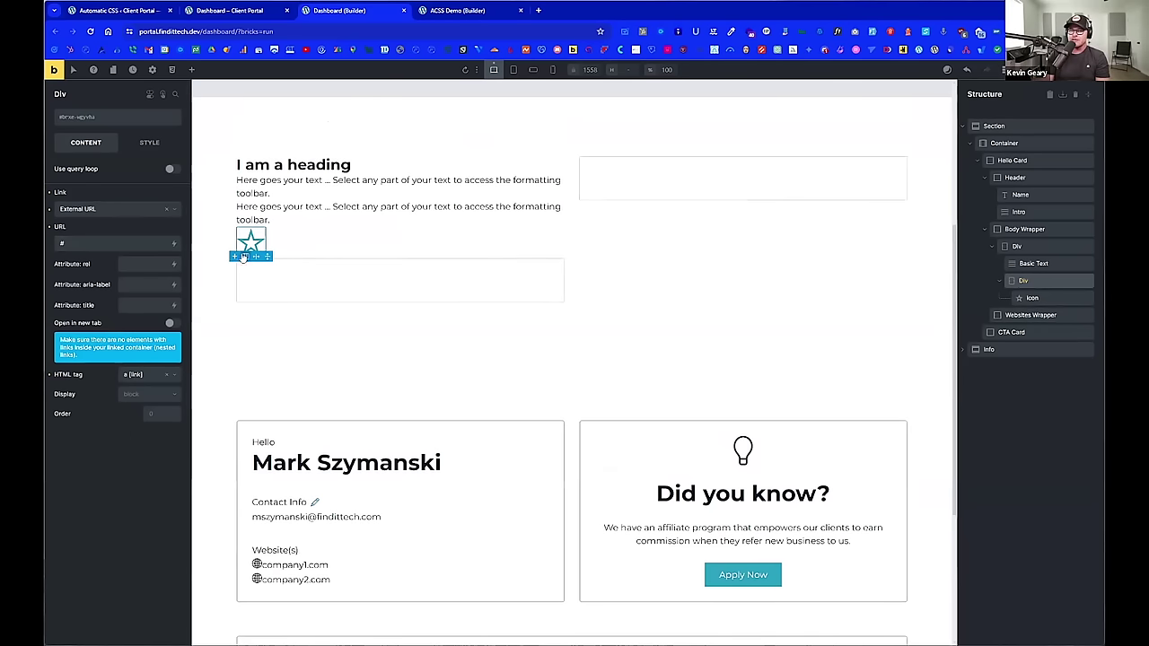
Step: Add a Basic Text inside the link Div reading 'Edit Account Info'
click(192, 71)
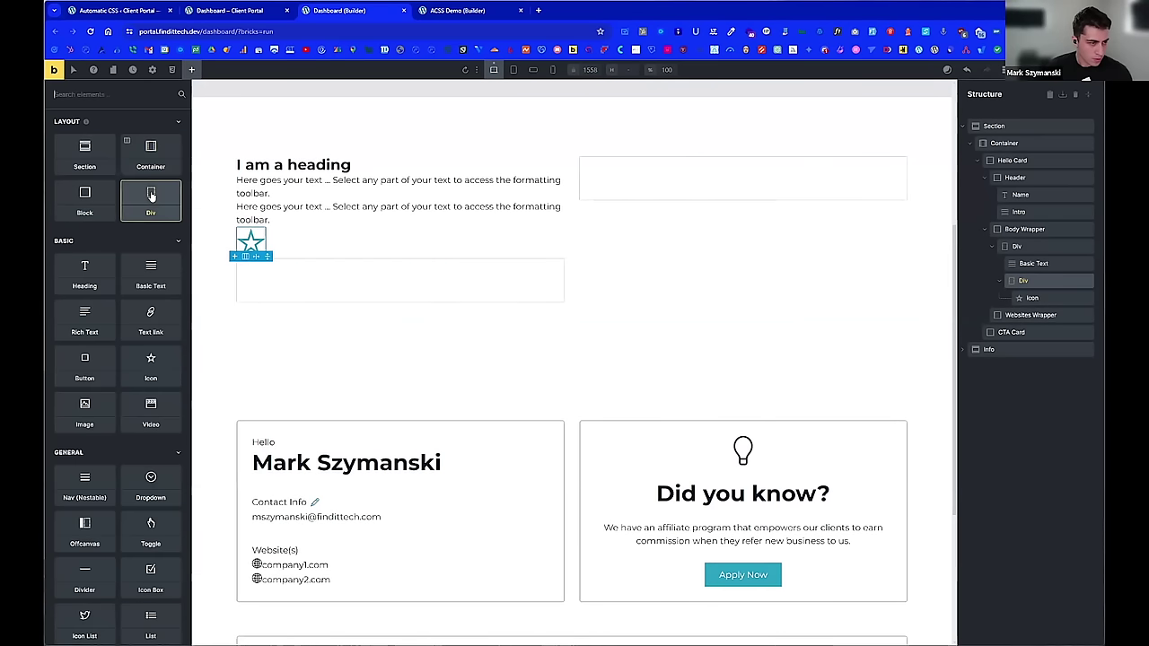
click(151, 269)
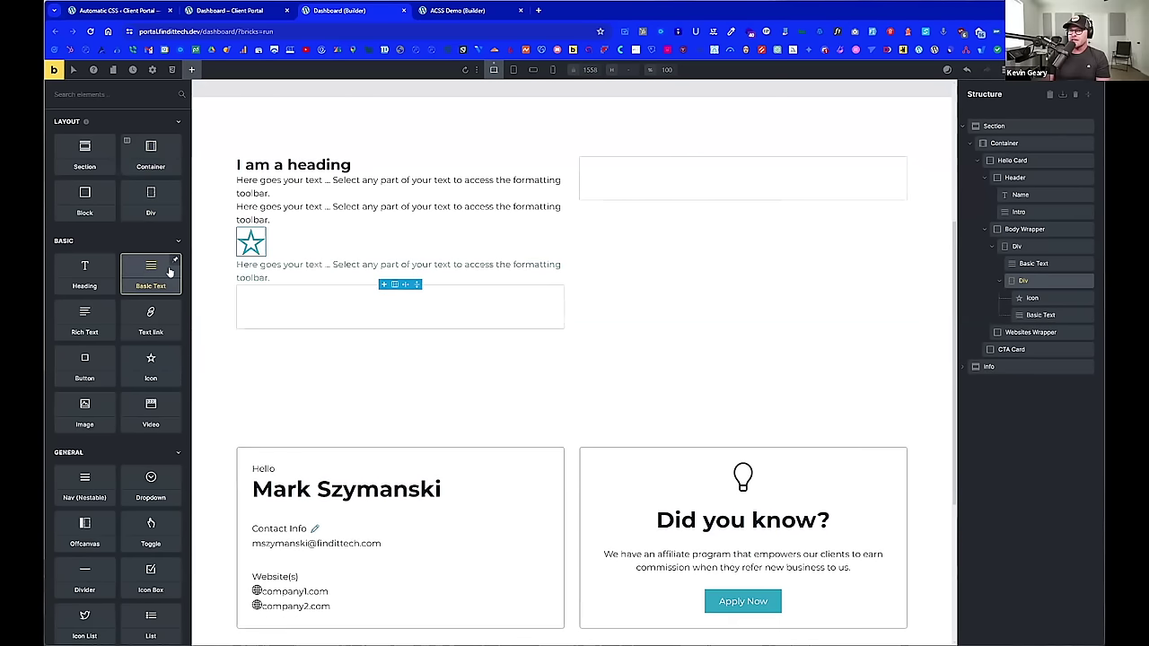
click(1036, 314)
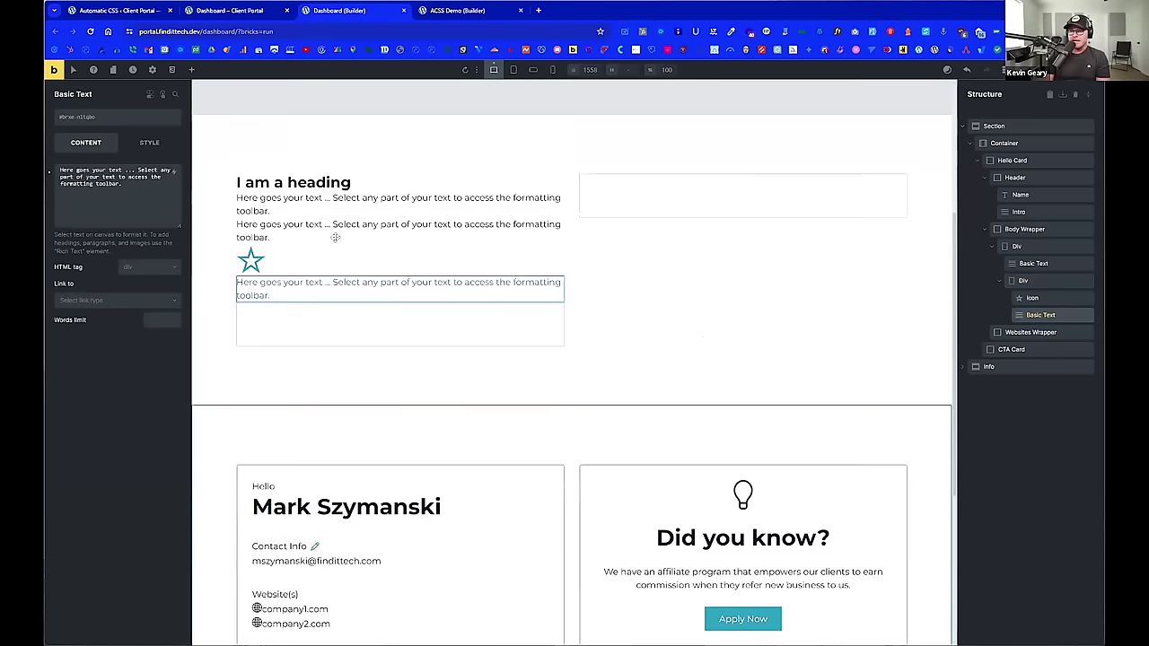
scroll(335, 237, up, 1)
scroll(332, 243, down, 2)
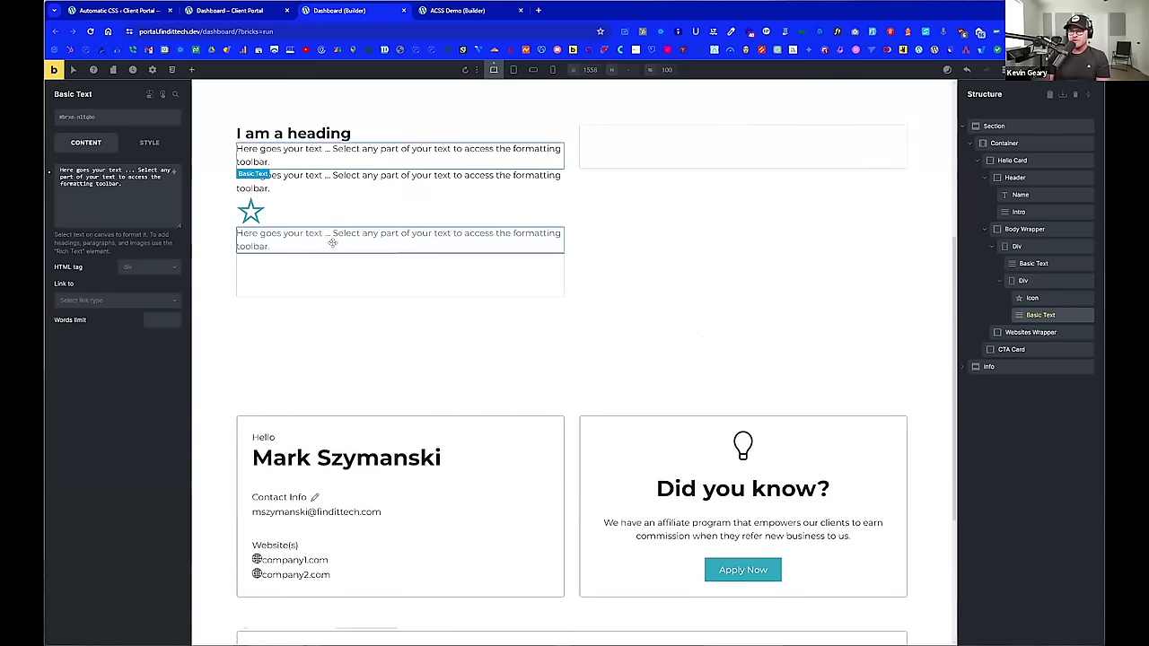
click(320, 496)
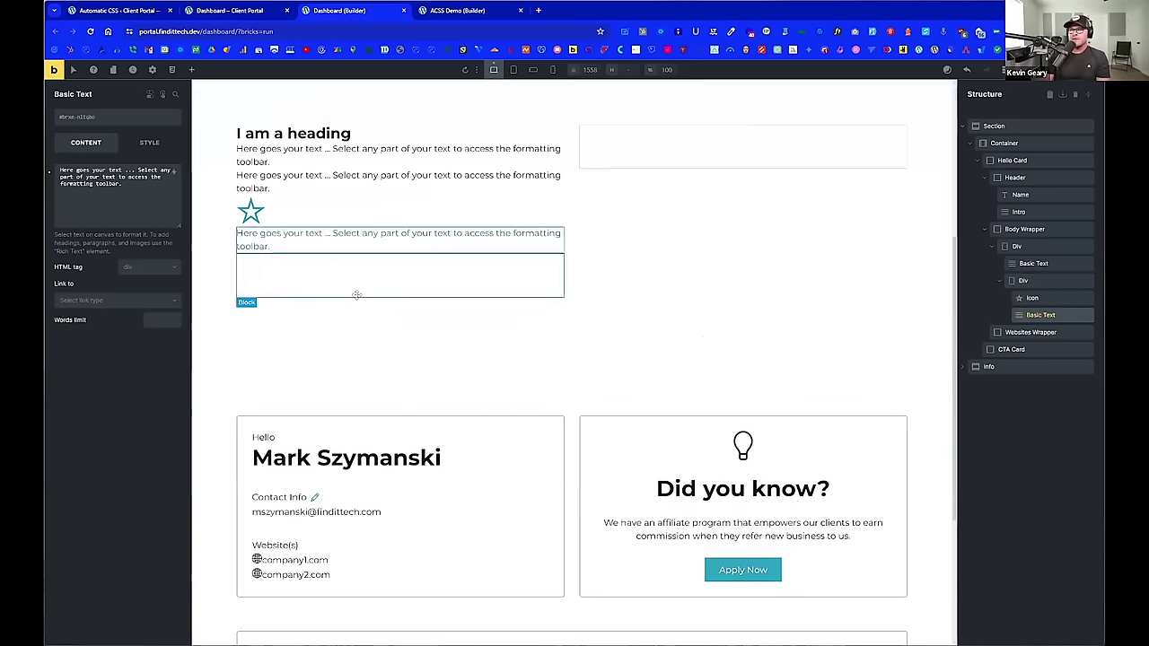
click(161, 194)
key(ctrl+a)
text(EDit Account Info)
key(ctrl+Left)
key(ctrl+Left)
key(ctrl+Left)
key(Right)
key(Right)
key(BackSpace)
text(d)
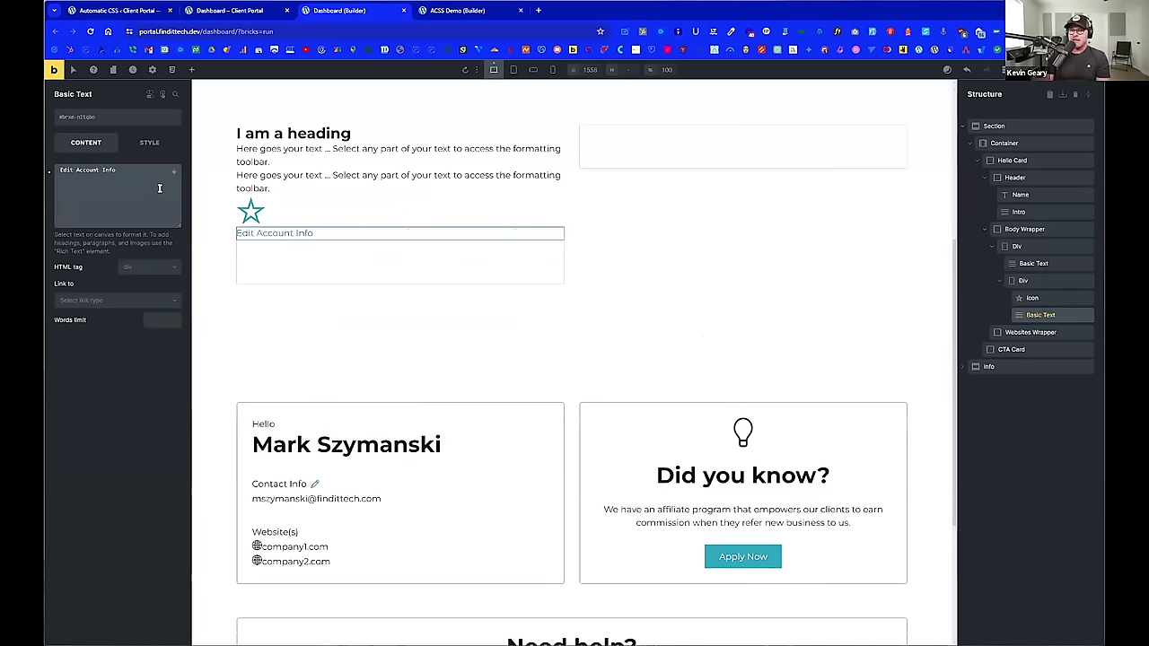
Step: Make that text a span and give it the hidden-accessible class
click(148, 266)
click(128, 256)
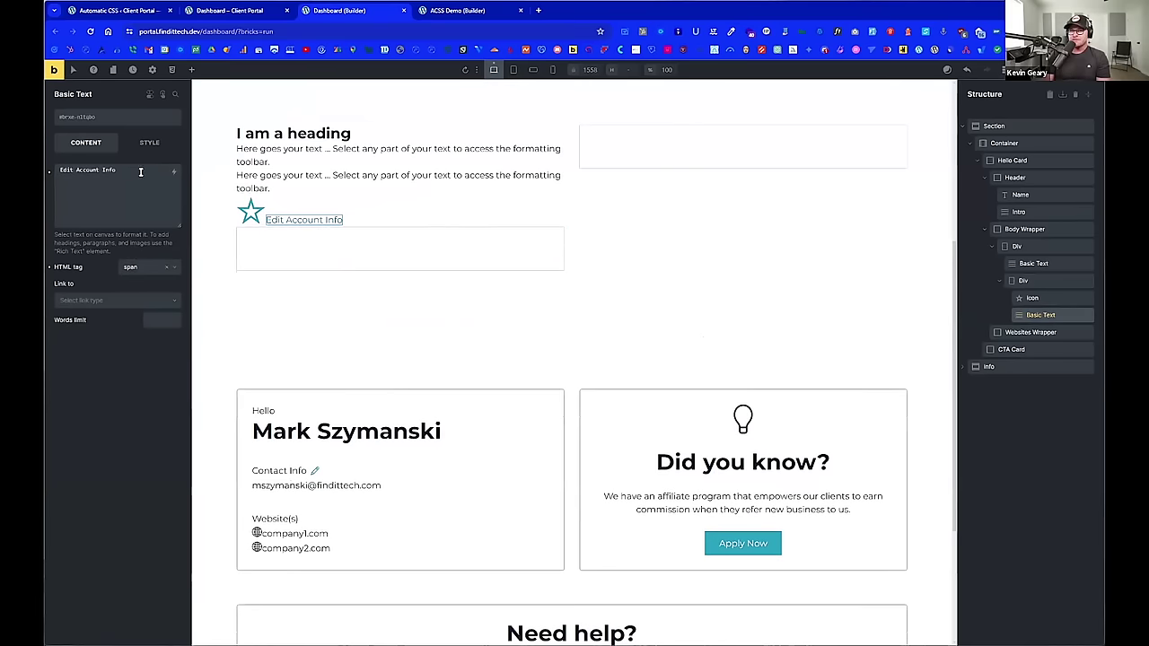
click(125, 125)
text(hidden-accessible)
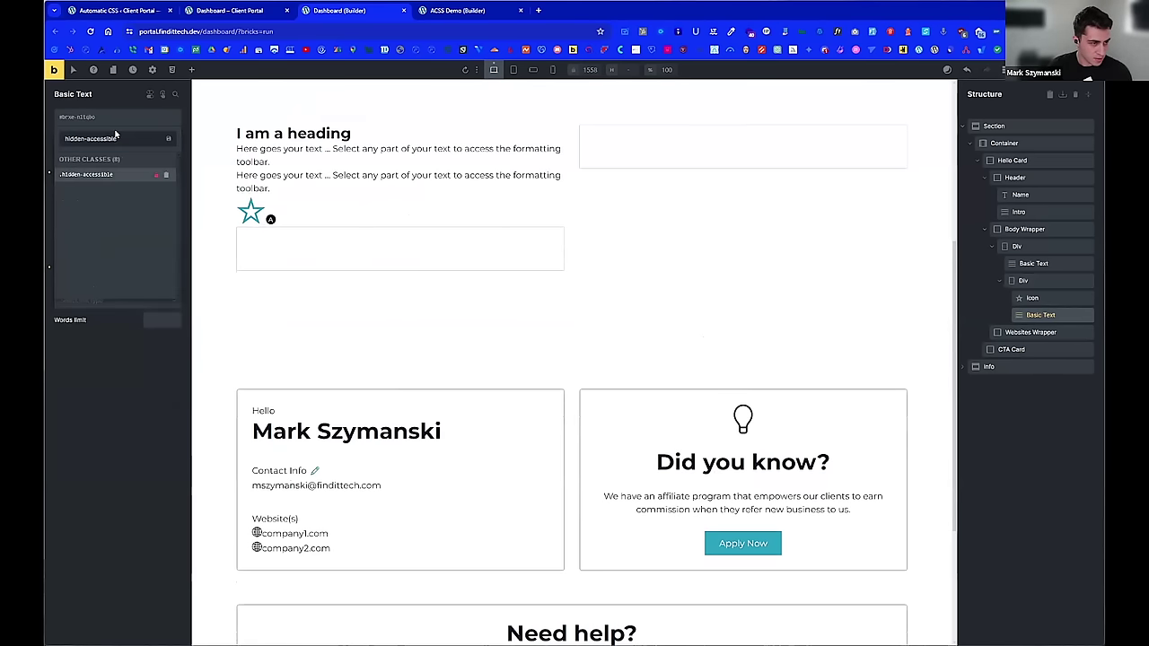
click(119, 175)
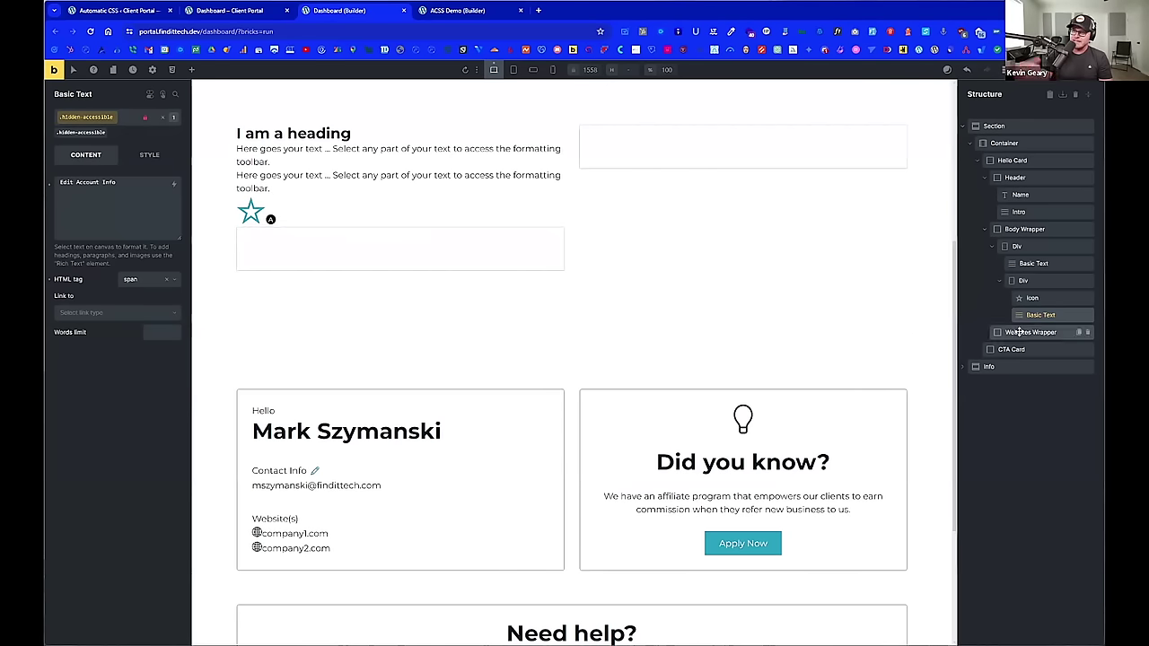
Step: Add a Basic Text below the star link in the body Div and name it 'Email Address'
click(999, 280)
click(1005, 282)
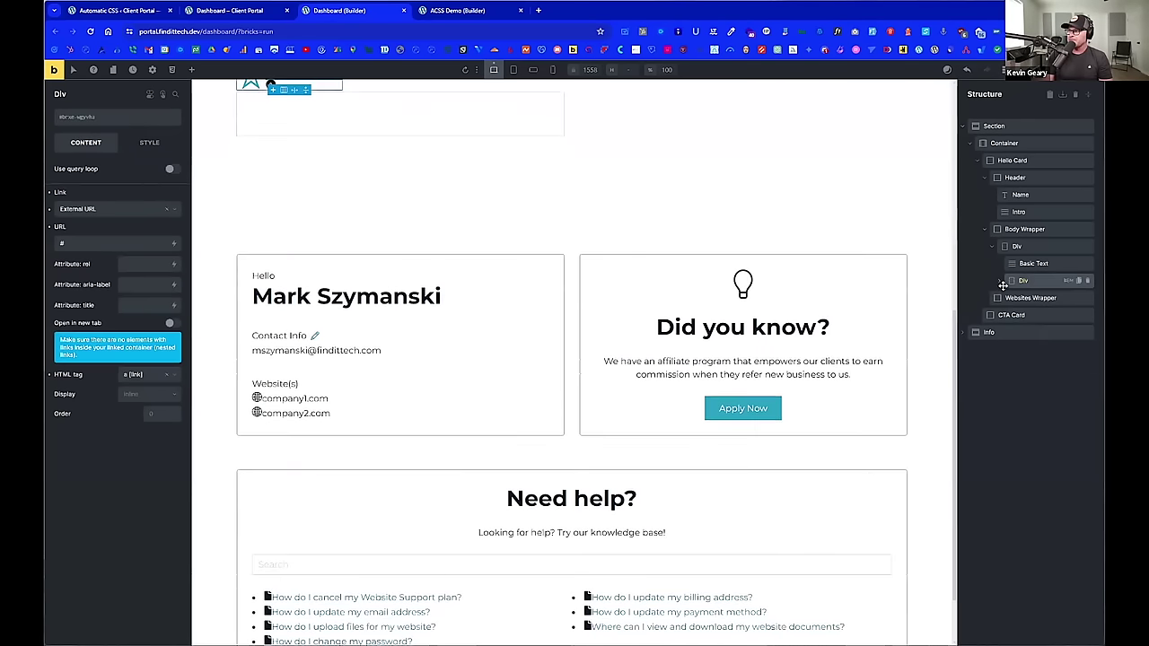
scroll(667, 268, up, 1)
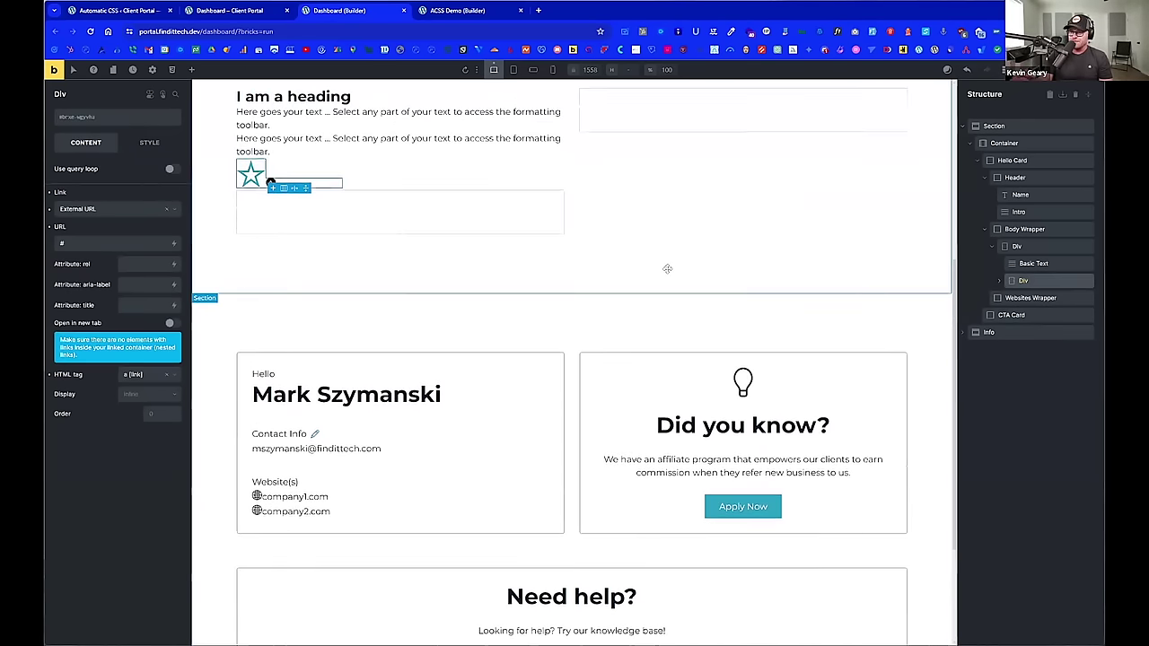
click(1024, 247)
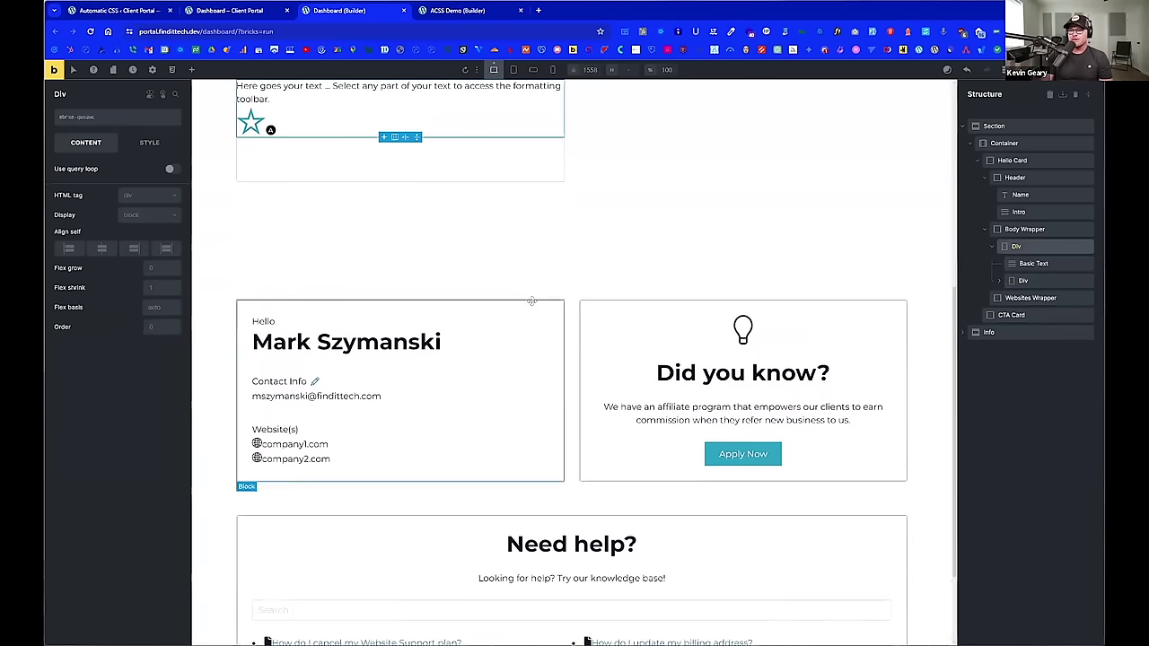
click(190, 71)
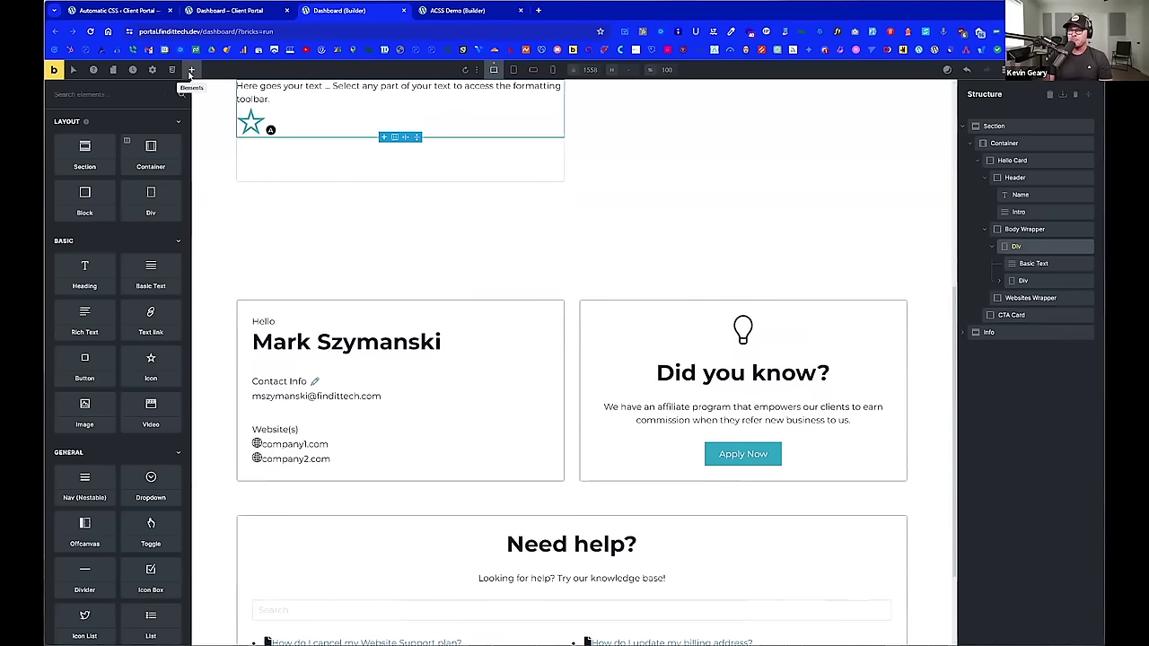
click(150, 274)
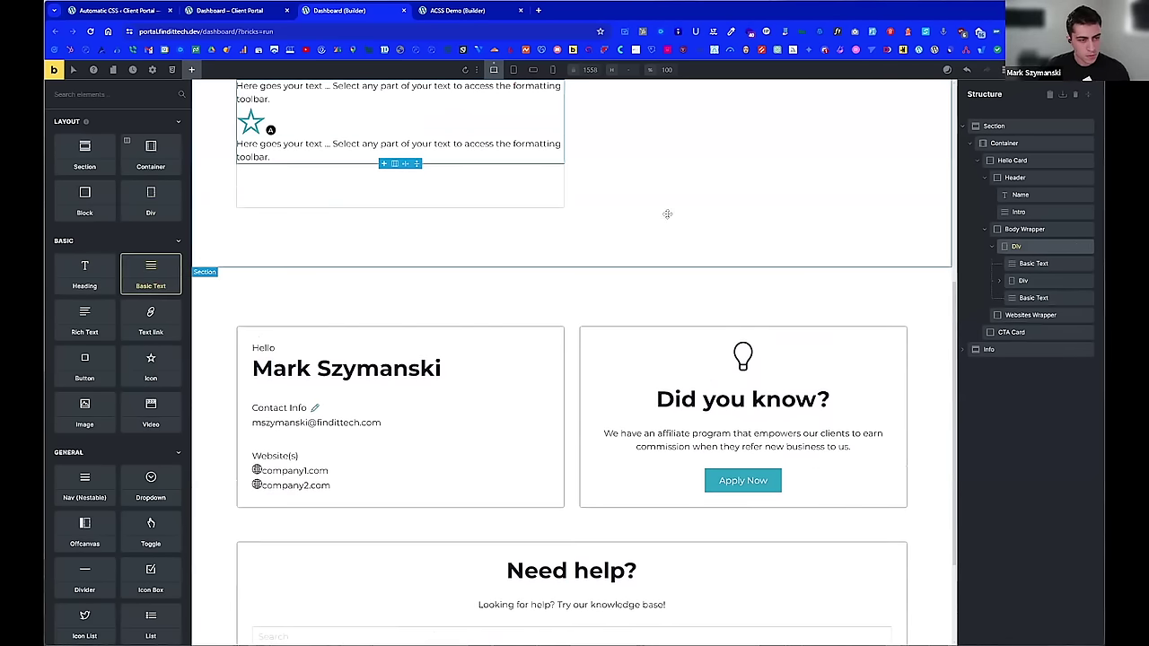
click(1035, 298)
double_click(1035, 298)
text(Email)
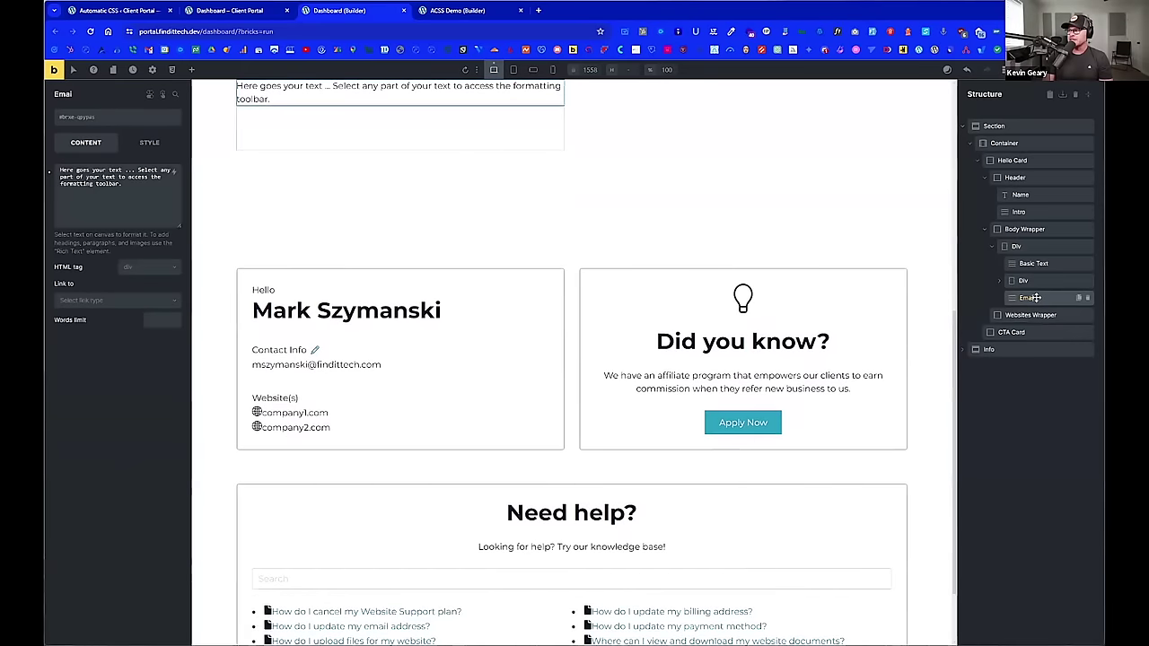
text( Address)
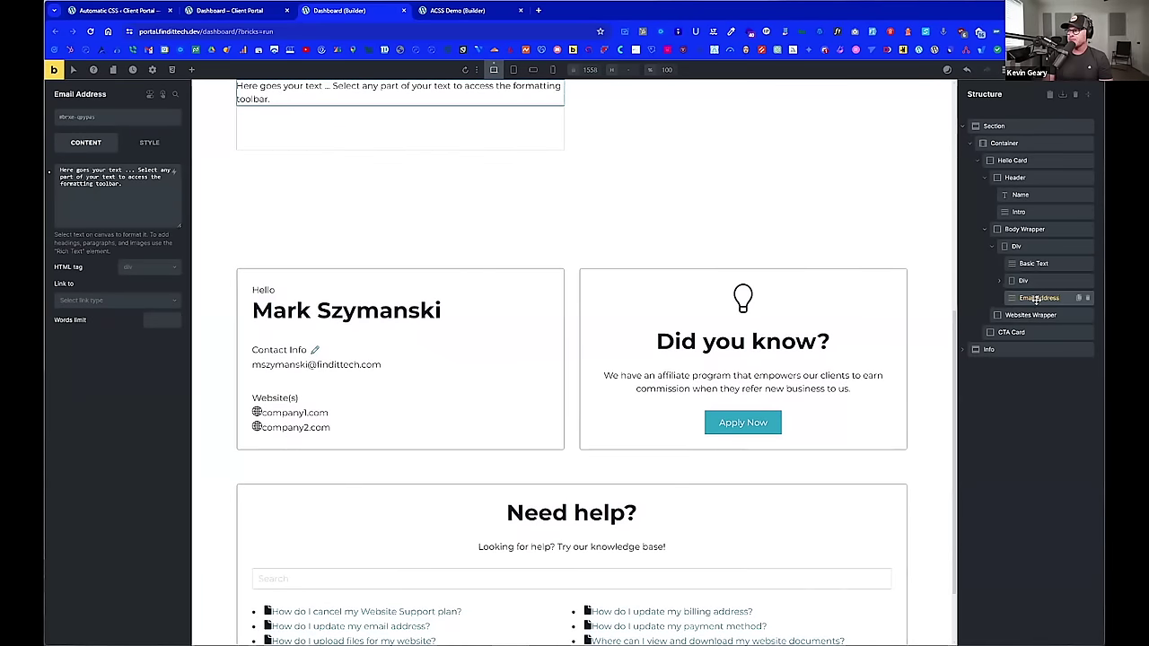
scroll(785, 229, up, 3)
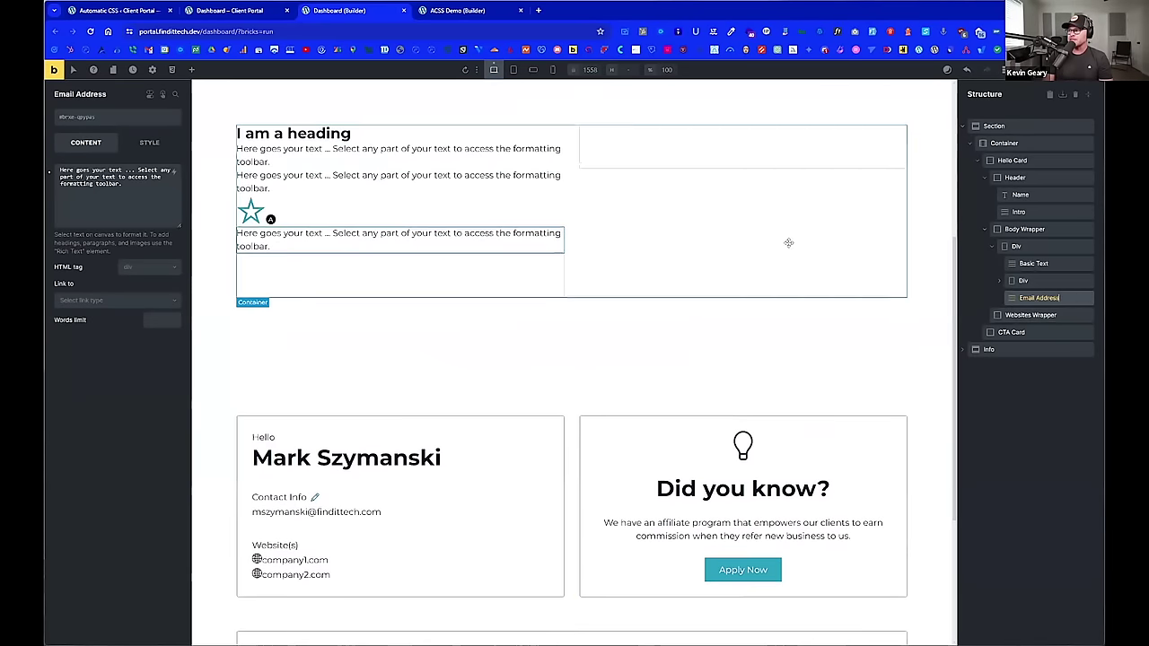
click(1032, 315)
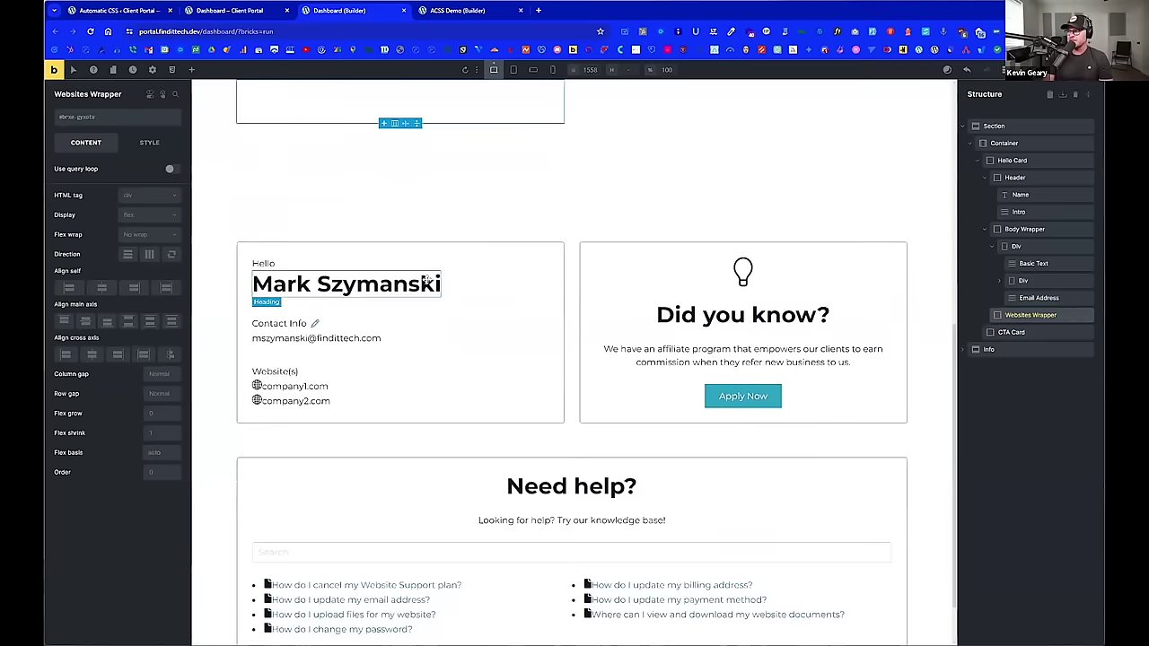
Step: Add a Basic Text inside Websites Wrapper and duplicate it
scroll(444, 288, up, 3)
scroll(444, 287, down, 1)
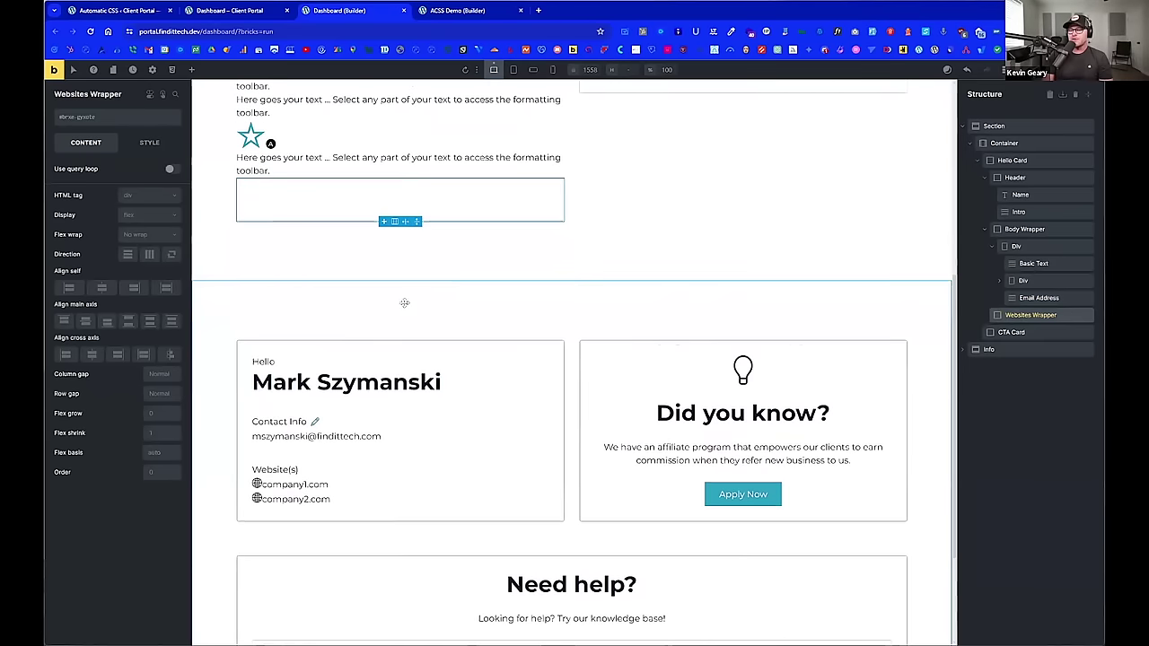
click(191, 70)
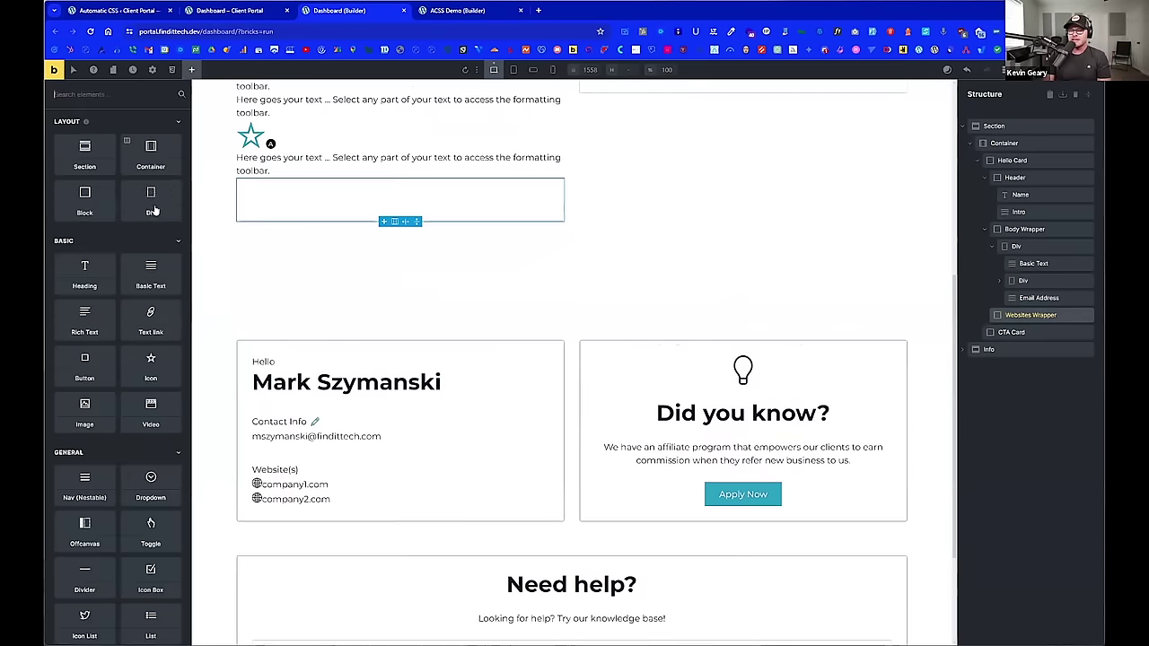
click(143, 283)
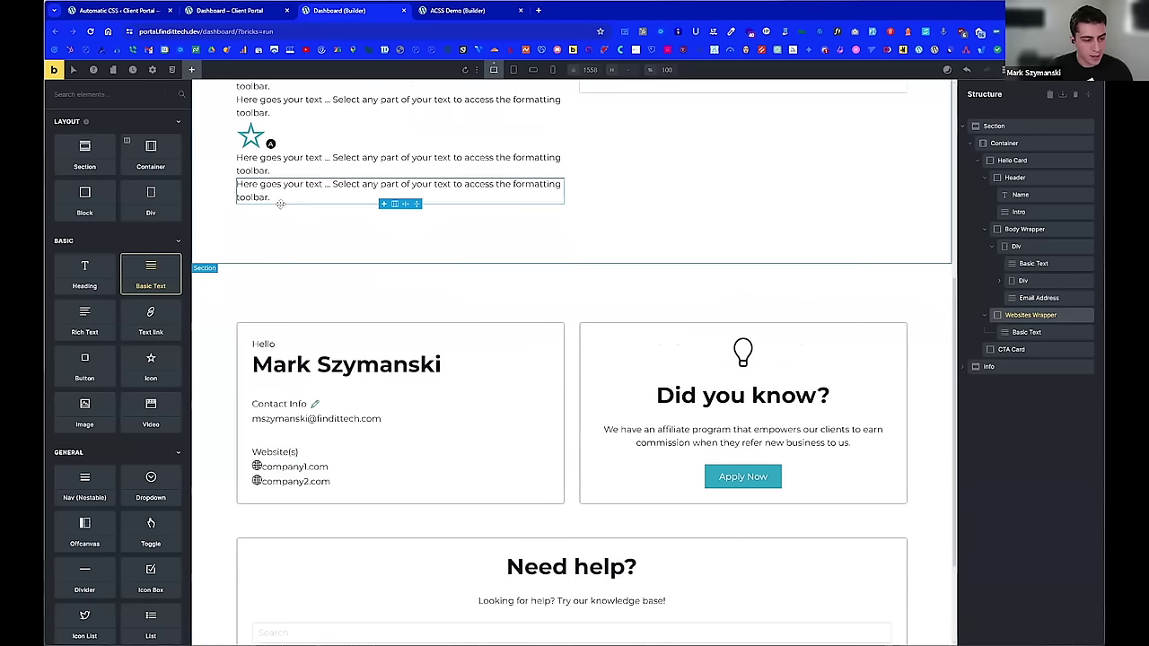
scroll(330, 216, up, 1)
scroll(328, 224, up, 1)
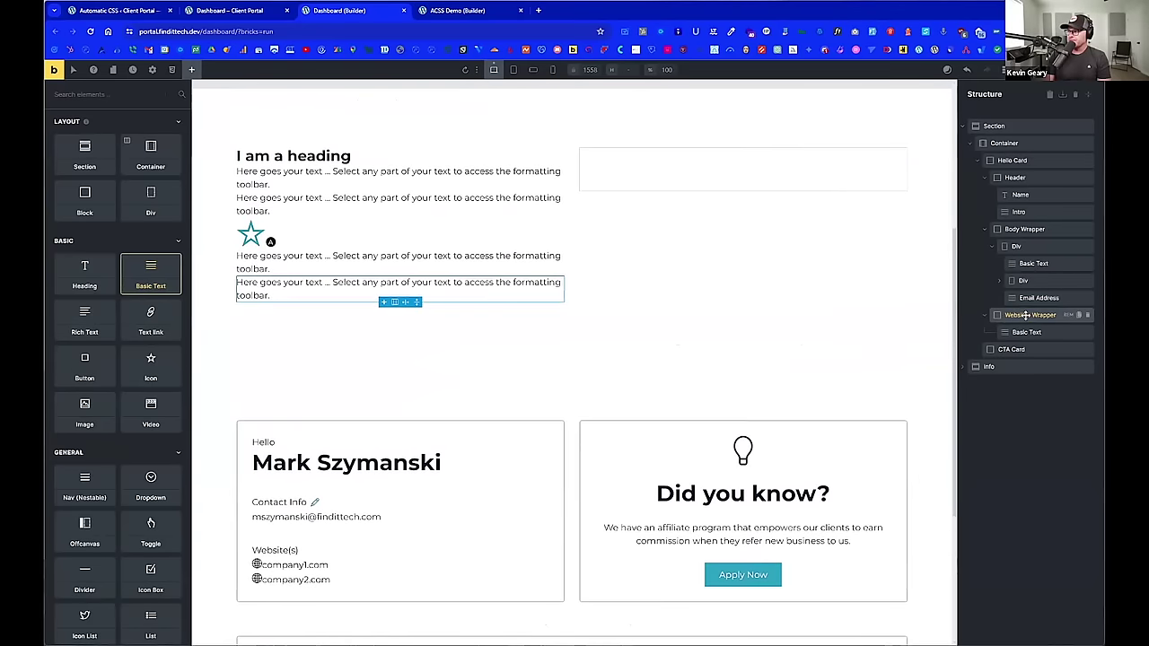
click(1026, 332)
scroll(400, 250, up, 1)
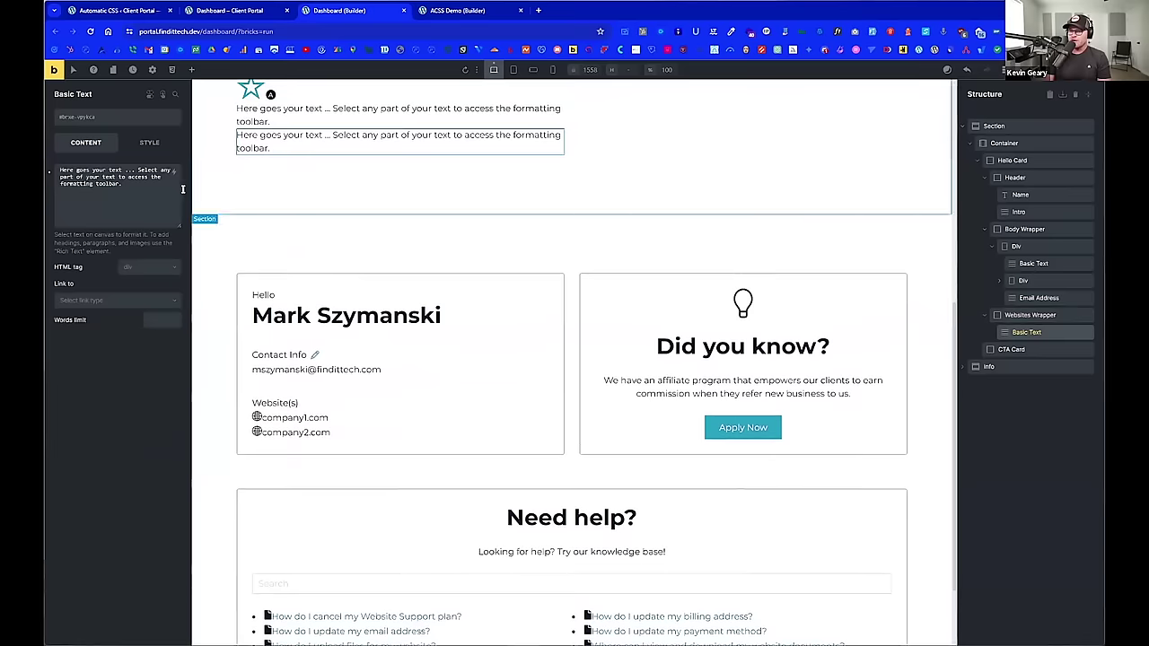
click(1078, 332)
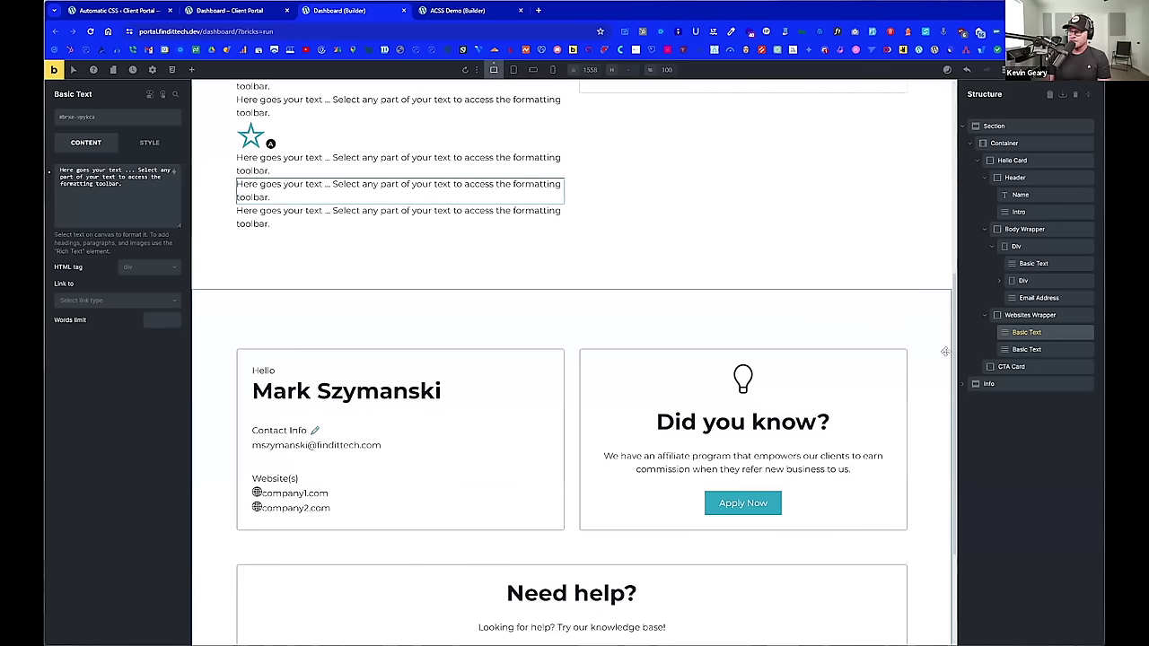
Step: Rename the two text elements to 'Heading' and 'URL'
double_click(1028, 332)
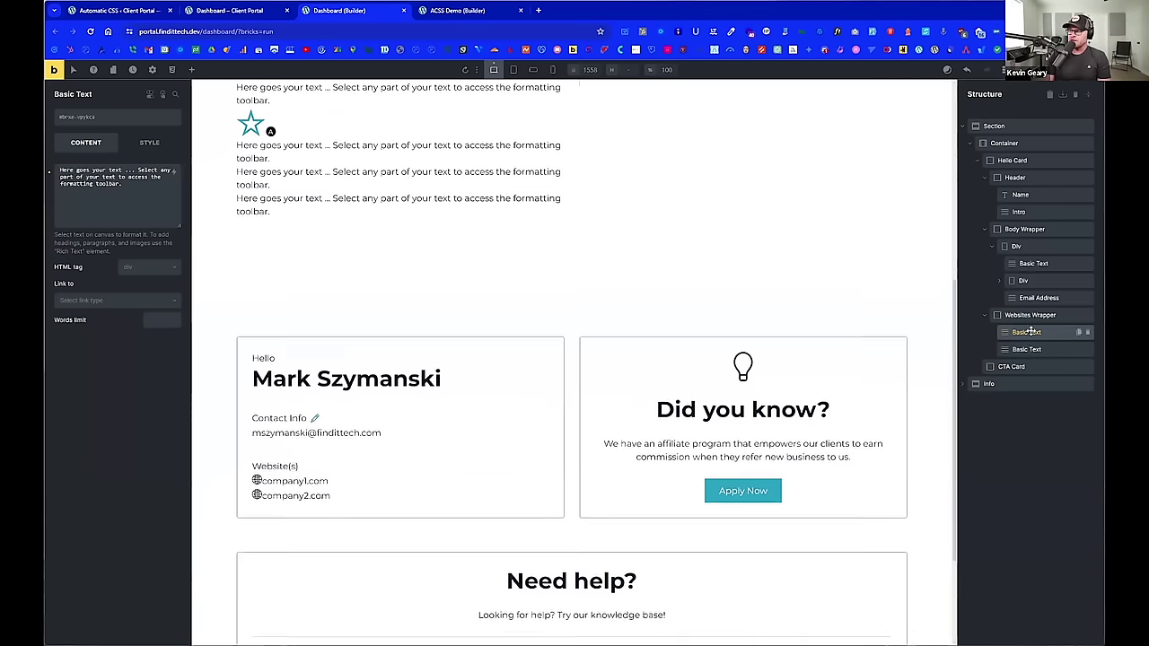
text(Heading)
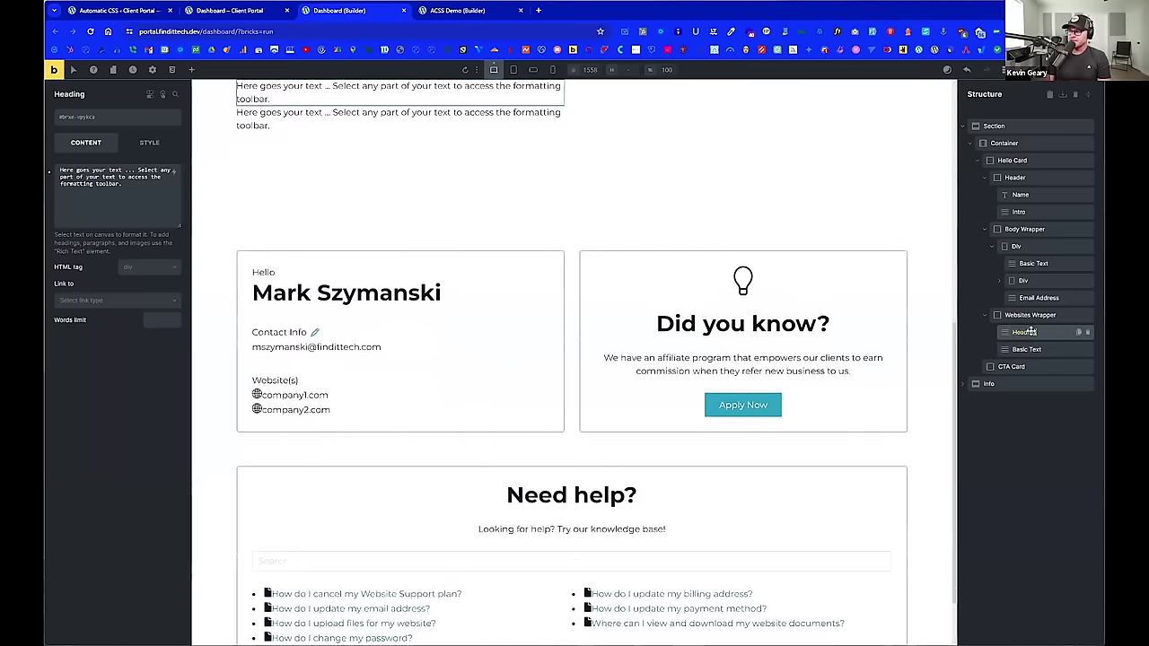
click(1028, 350)
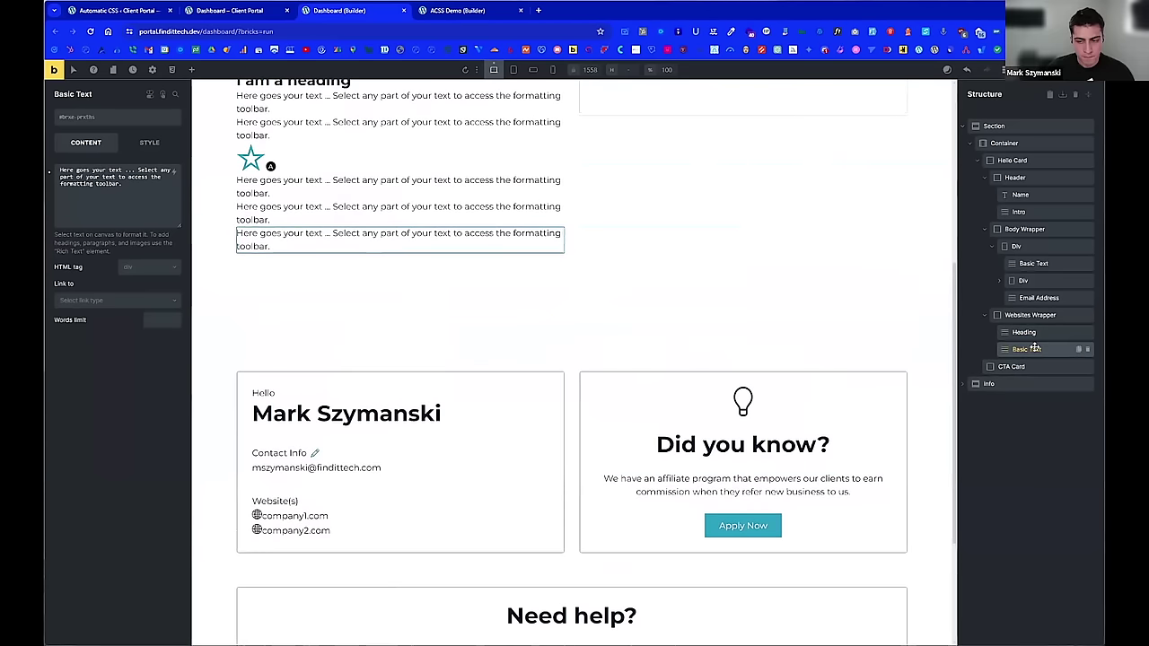
double_click(1034, 348)
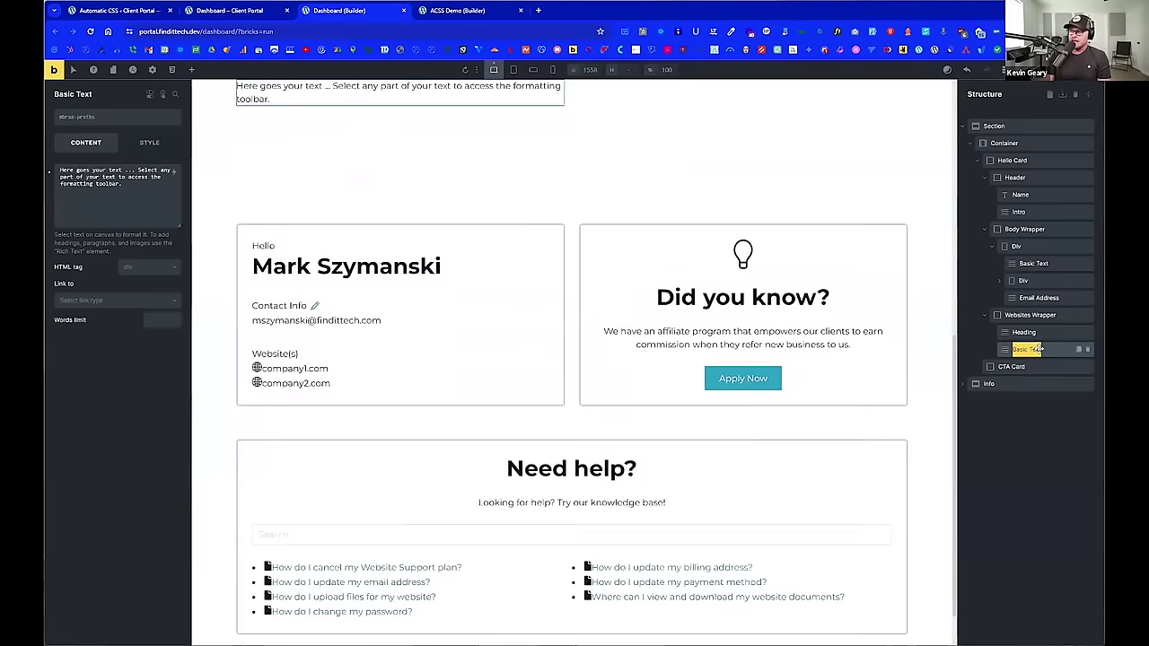
text(We)
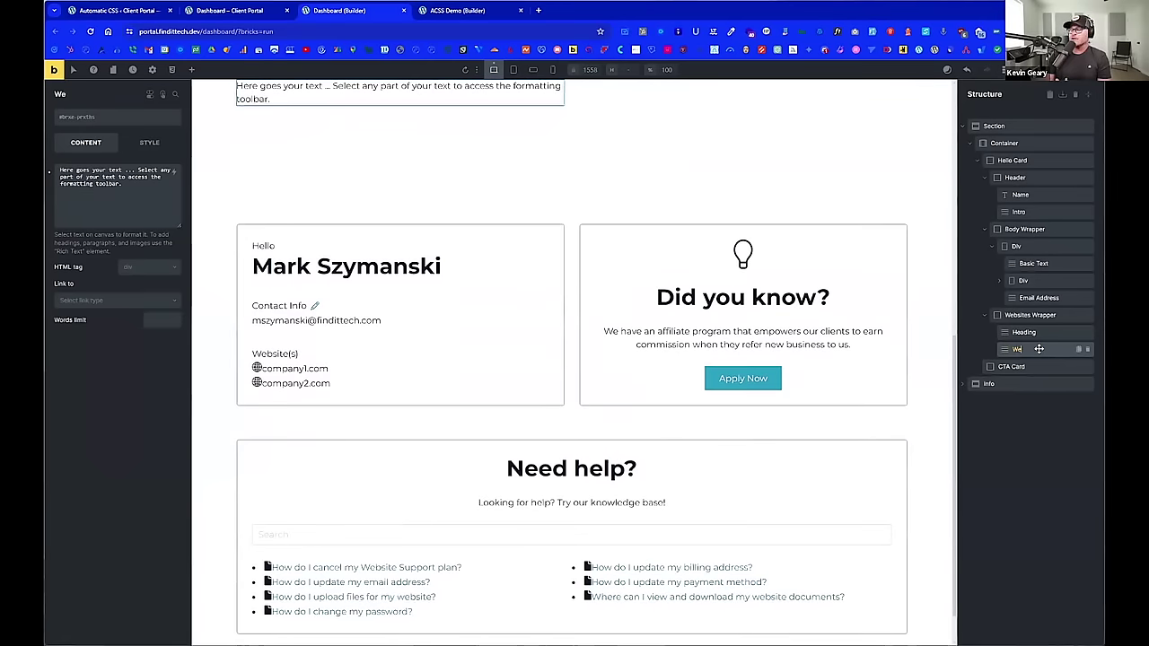
key(BackSpace)
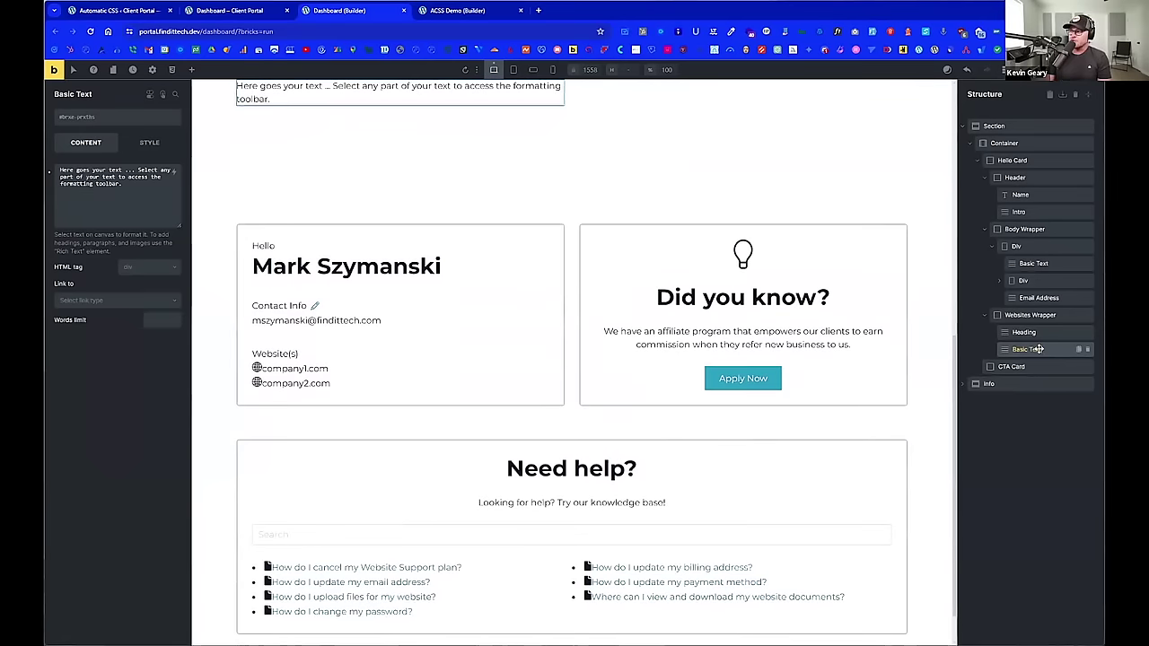
double_click(1037, 348)
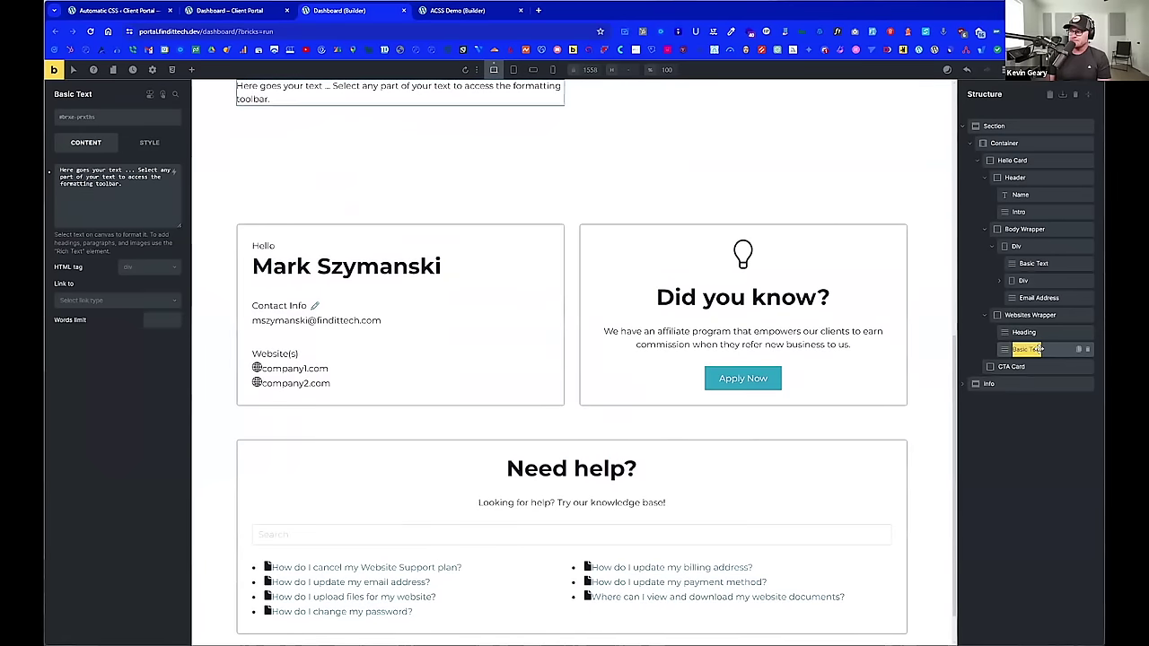
text(URL)
click(1027, 332)
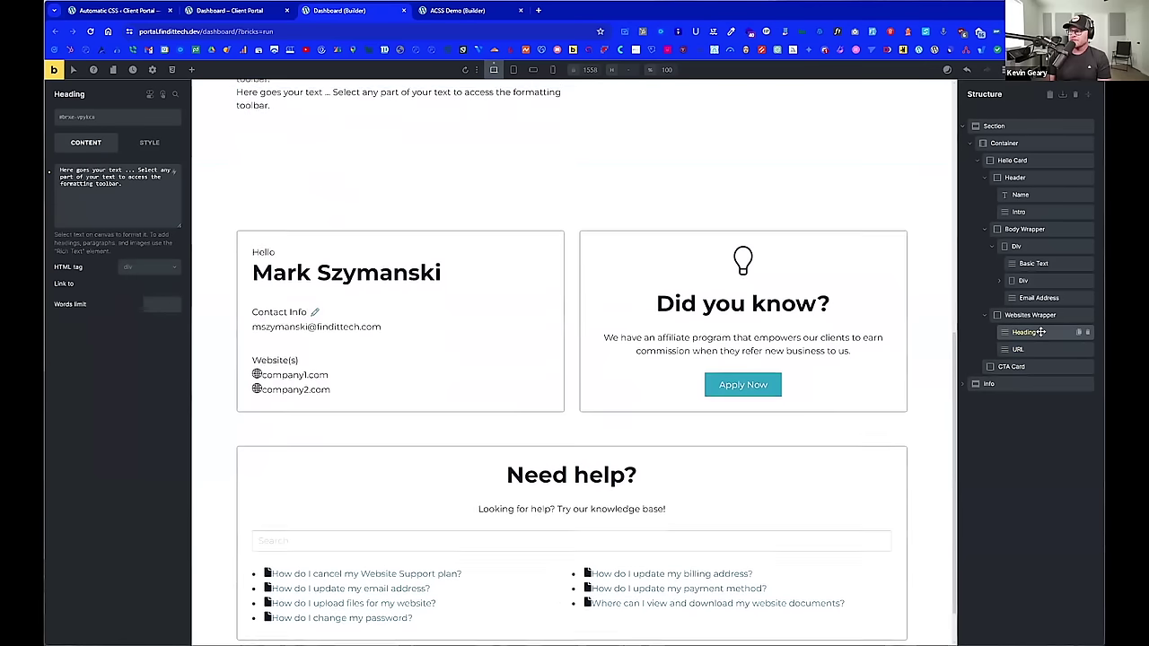
scroll(812, 344, up, 1)
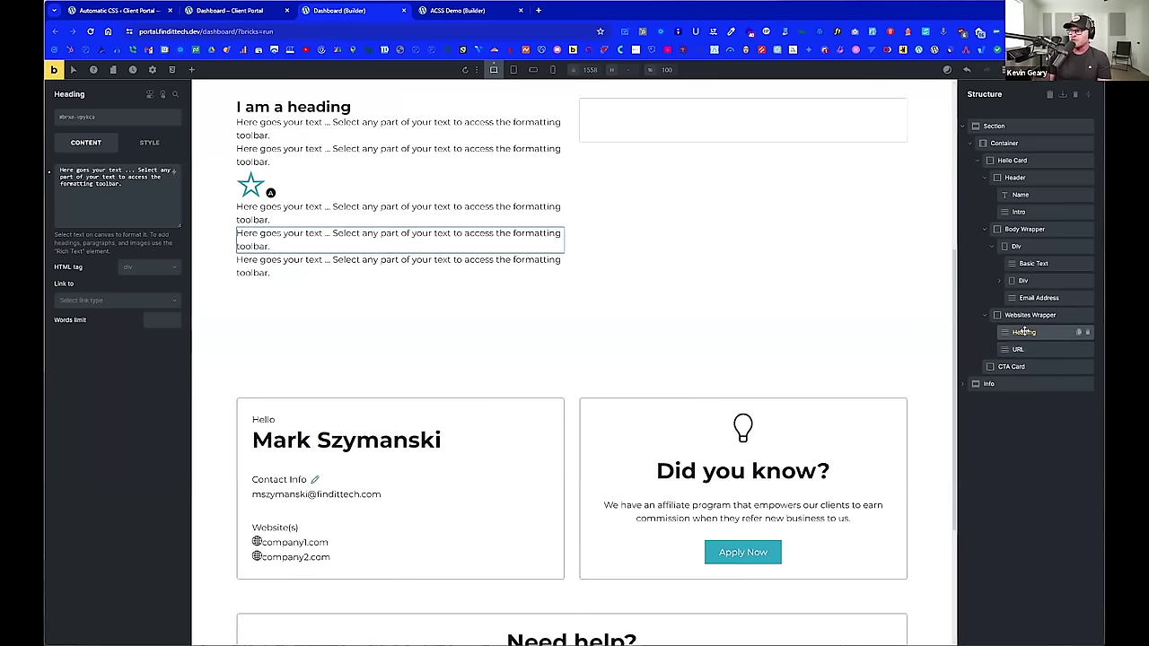
Step: Open the ACSS BEM class generator for the Hello Card element
click(1063, 160)
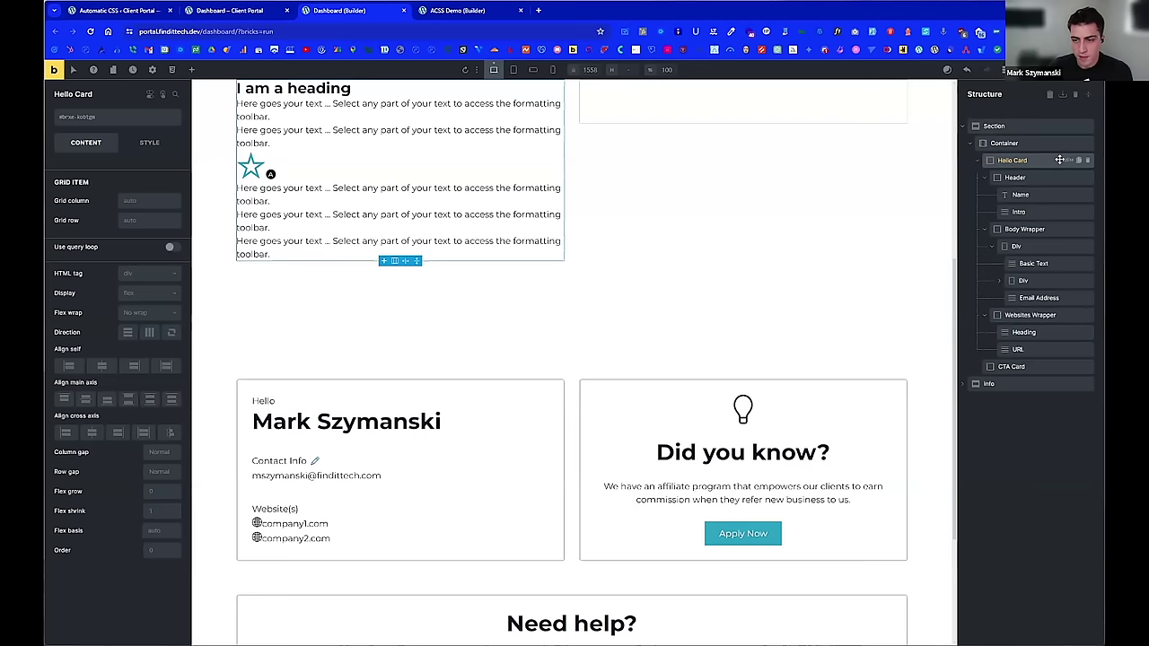
click(1068, 160)
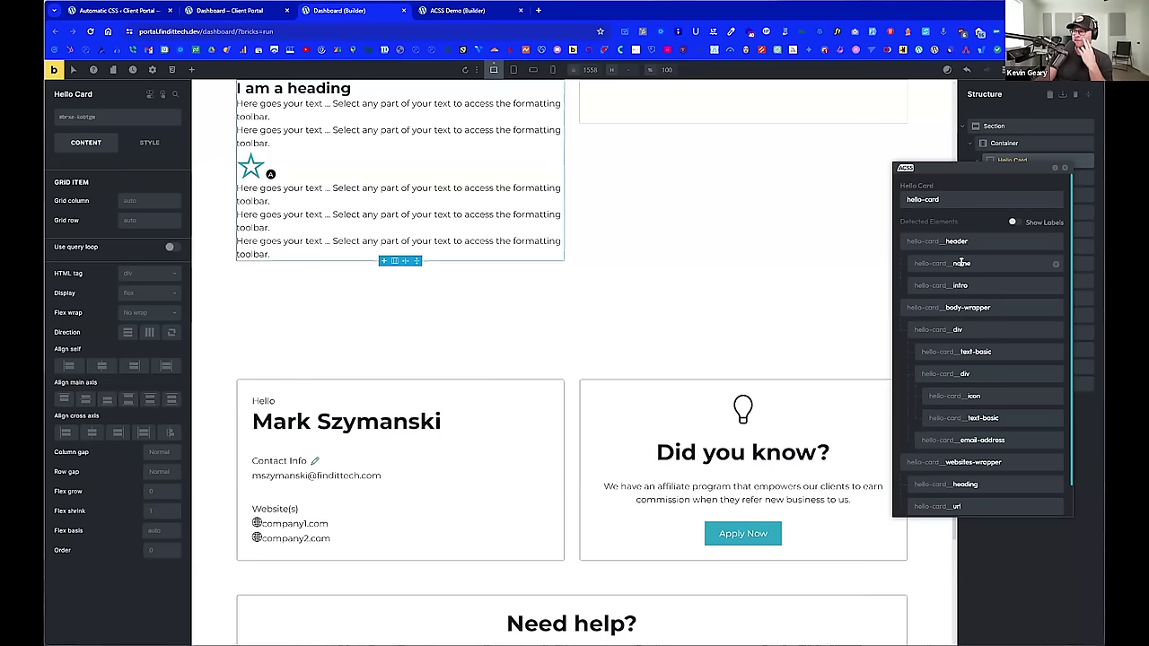
scroll(983, 310, down, 2)
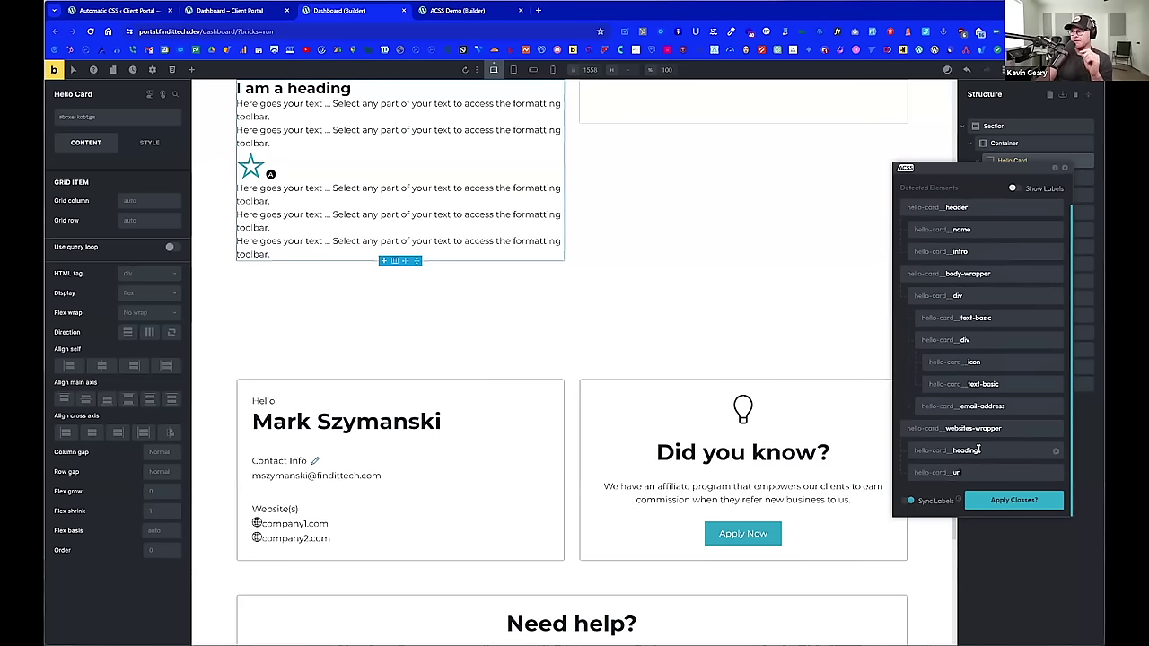
scroll(978, 449, up, 1)
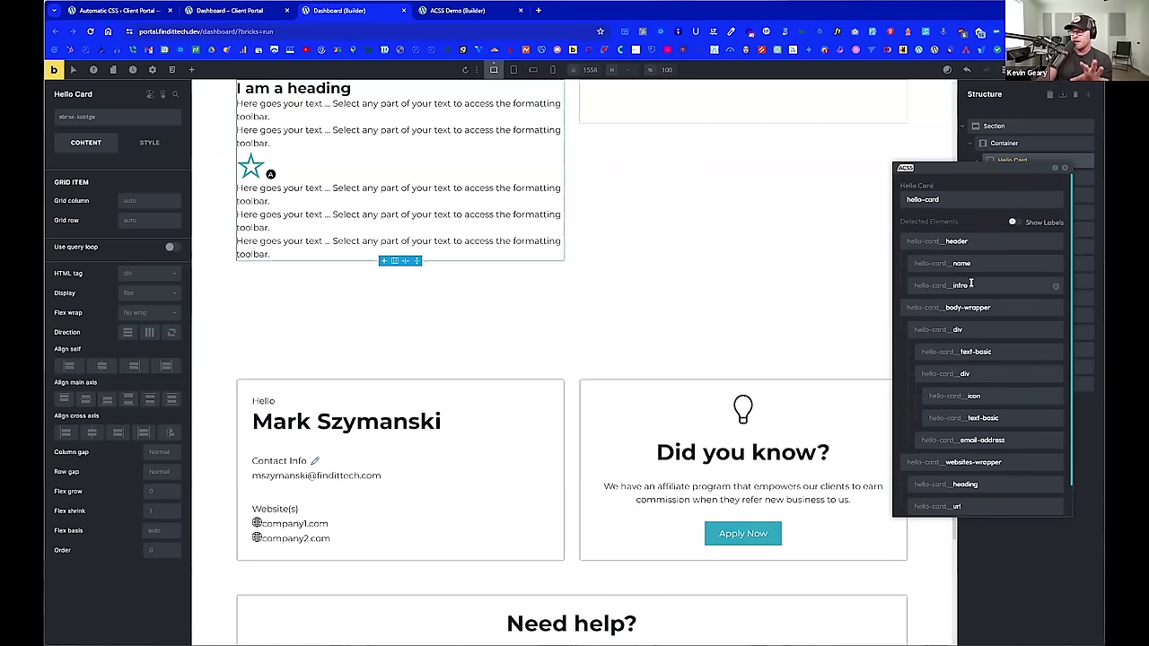
scroll(976, 264, down, 1)
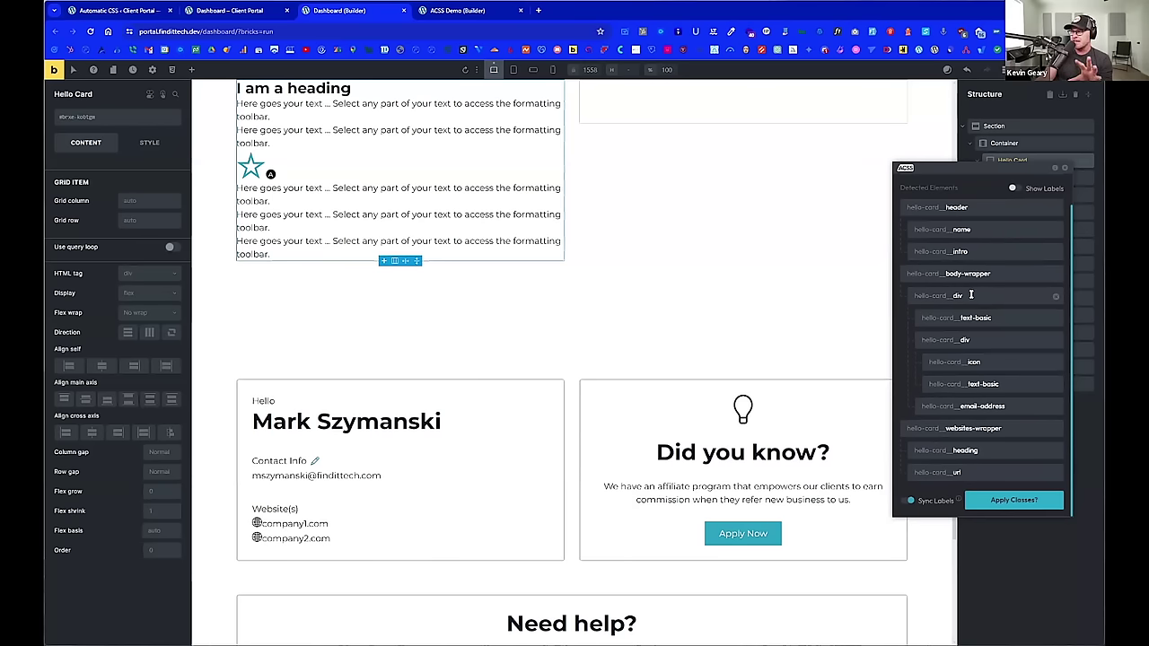
drag(988, 173, 807, 159)
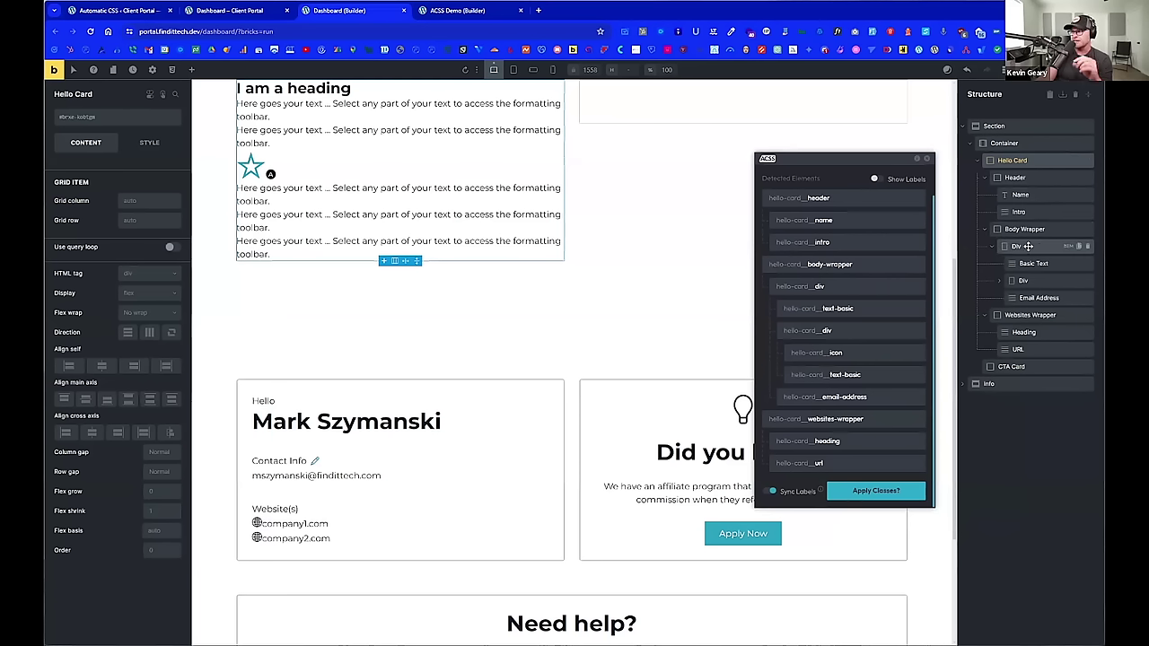
Step: Rename the div, text-basic and inner div classes to contact-wrapper, contact-info and icon-wrapper
click(820, 285)
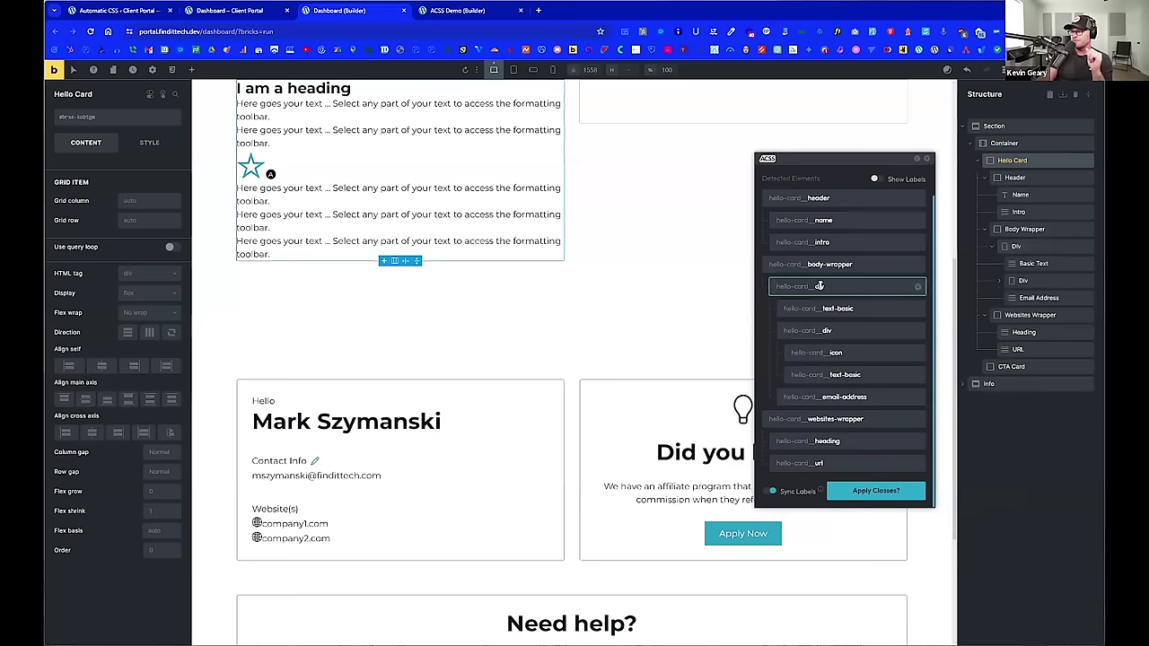
text(contact)
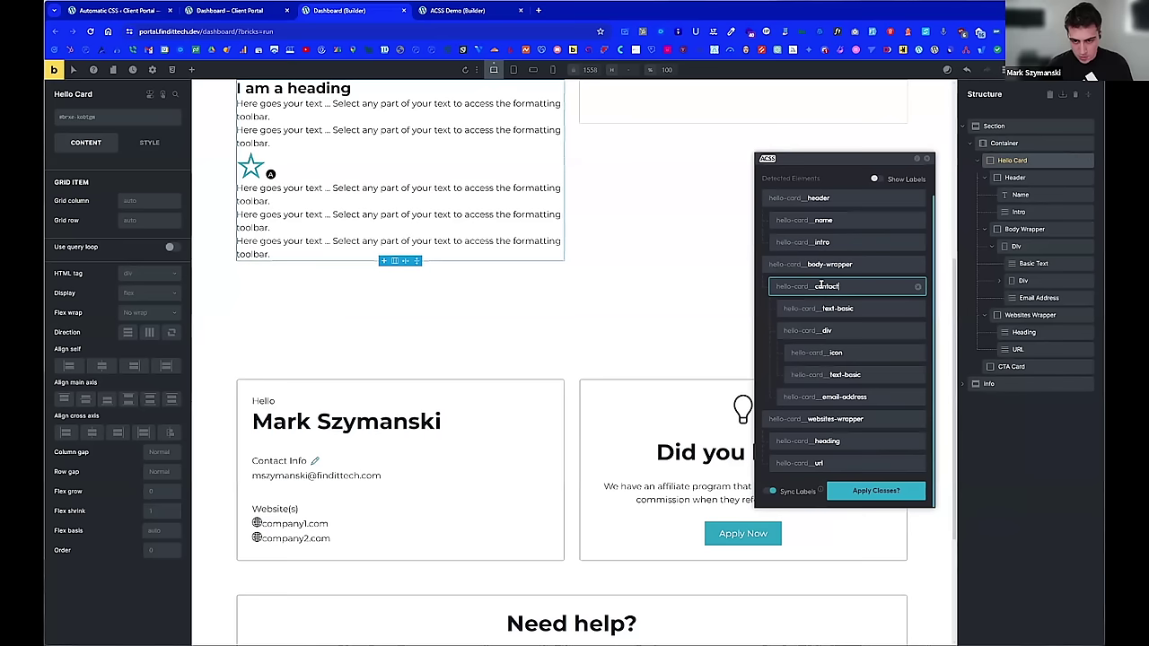
text(-wrapper)
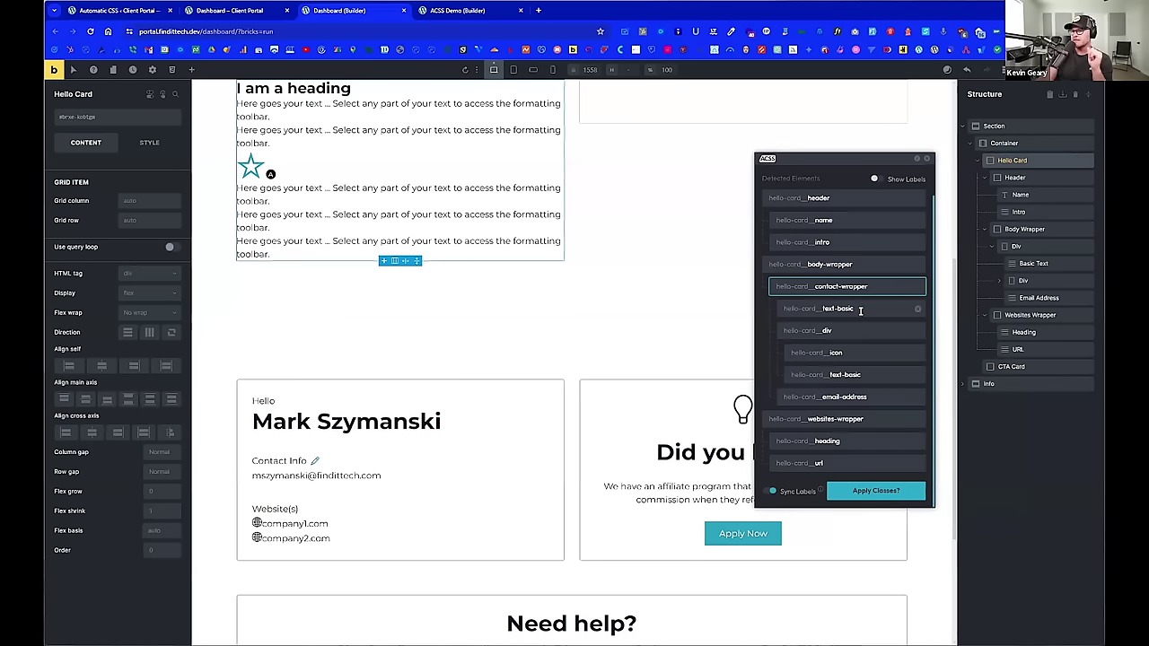
double_click(860, 310)
text(con)
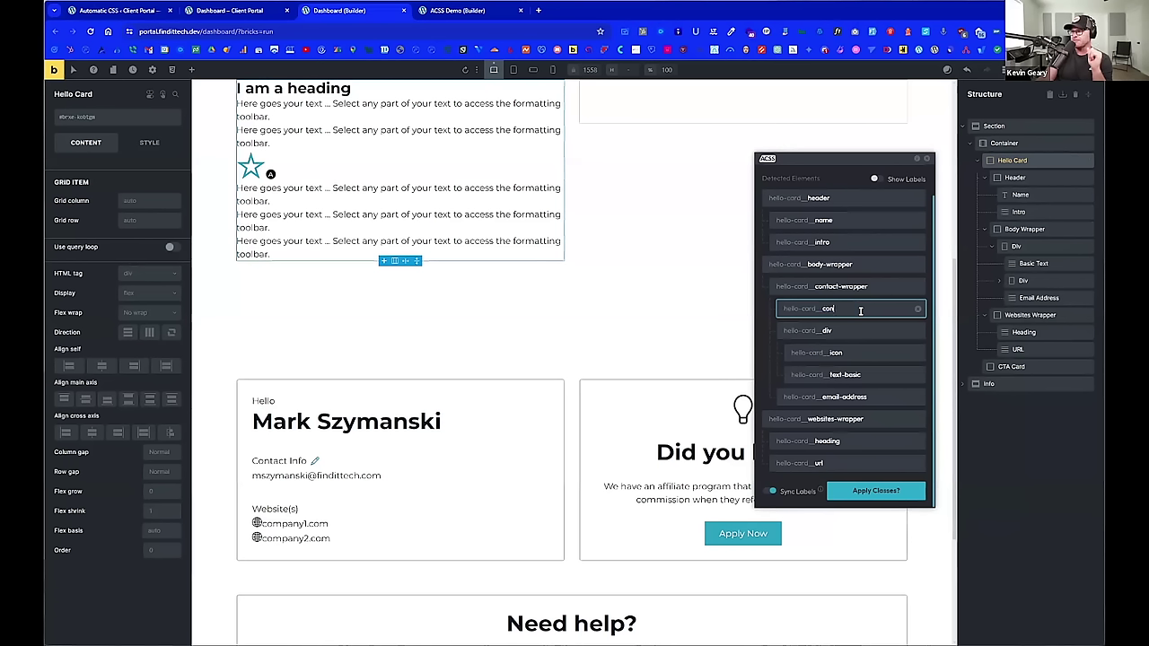
text(tact-info)
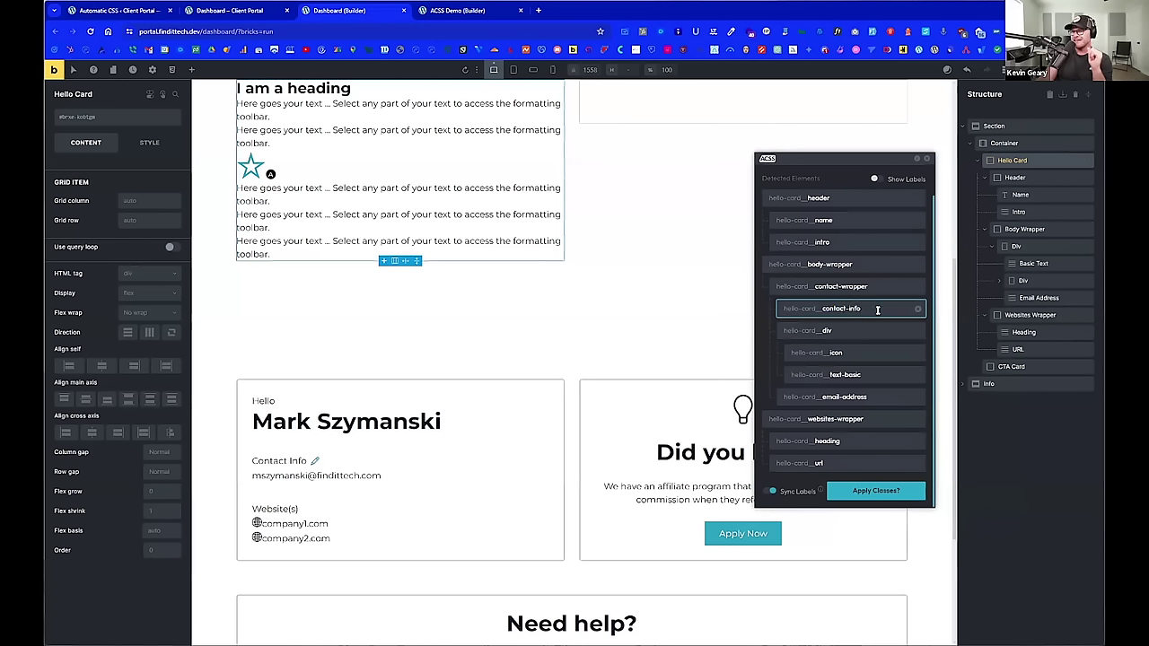
click(861, 329)
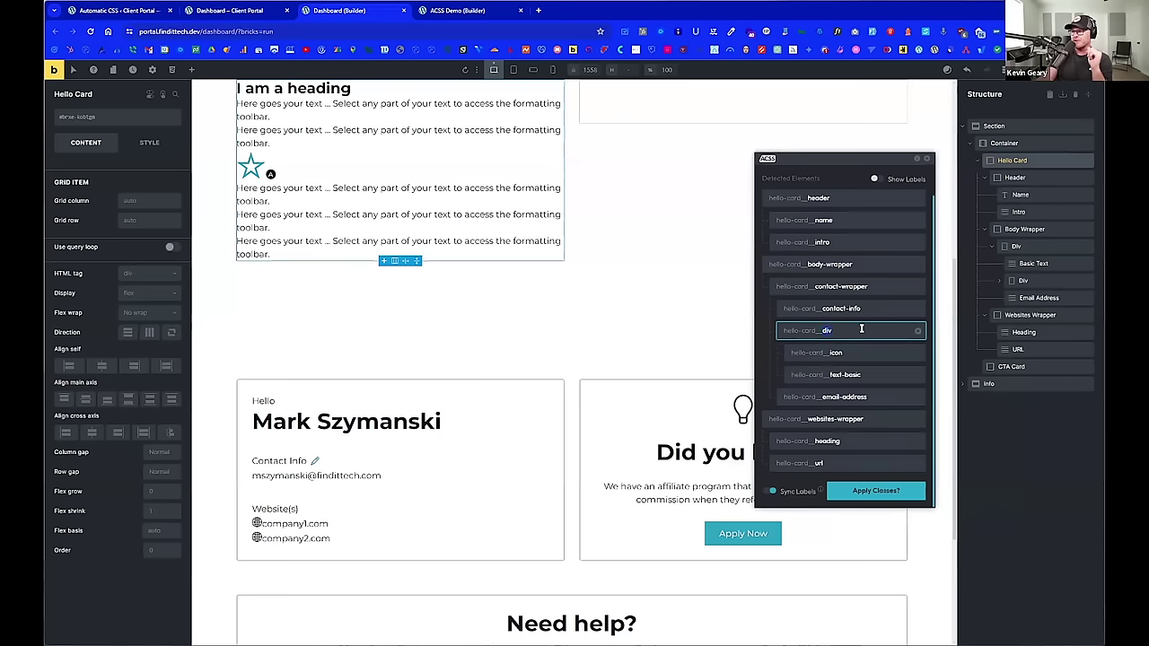
key(BackSpace)
key(BackSpace)
key(BackSpace)
text(icon-wrapper)
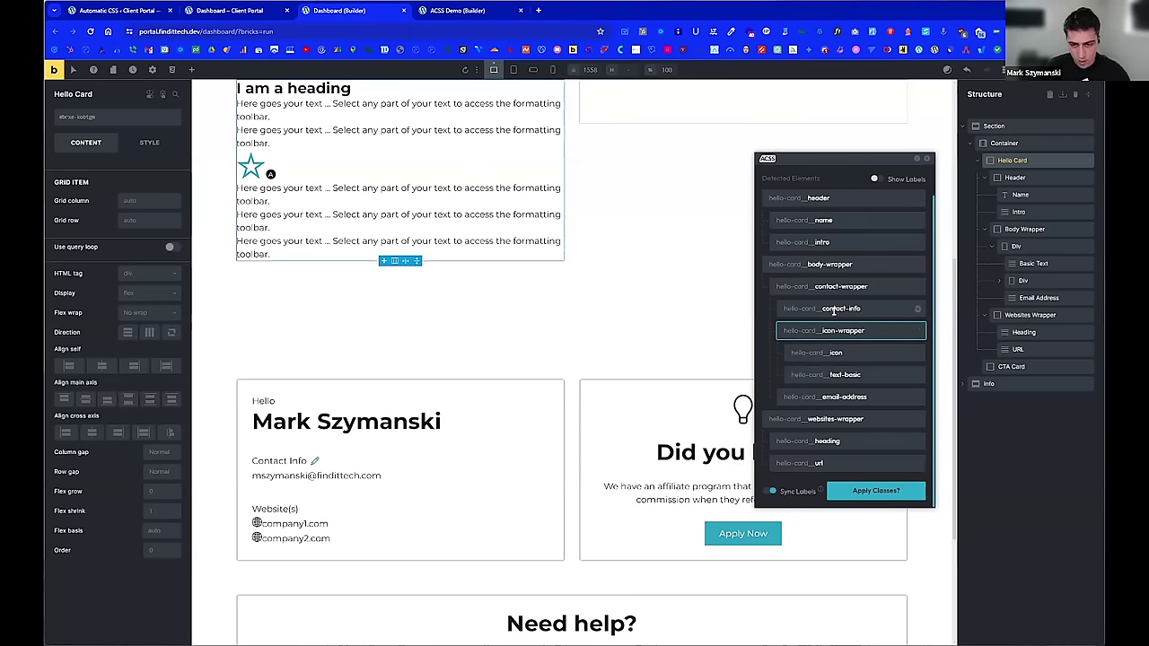
click(827, 308)
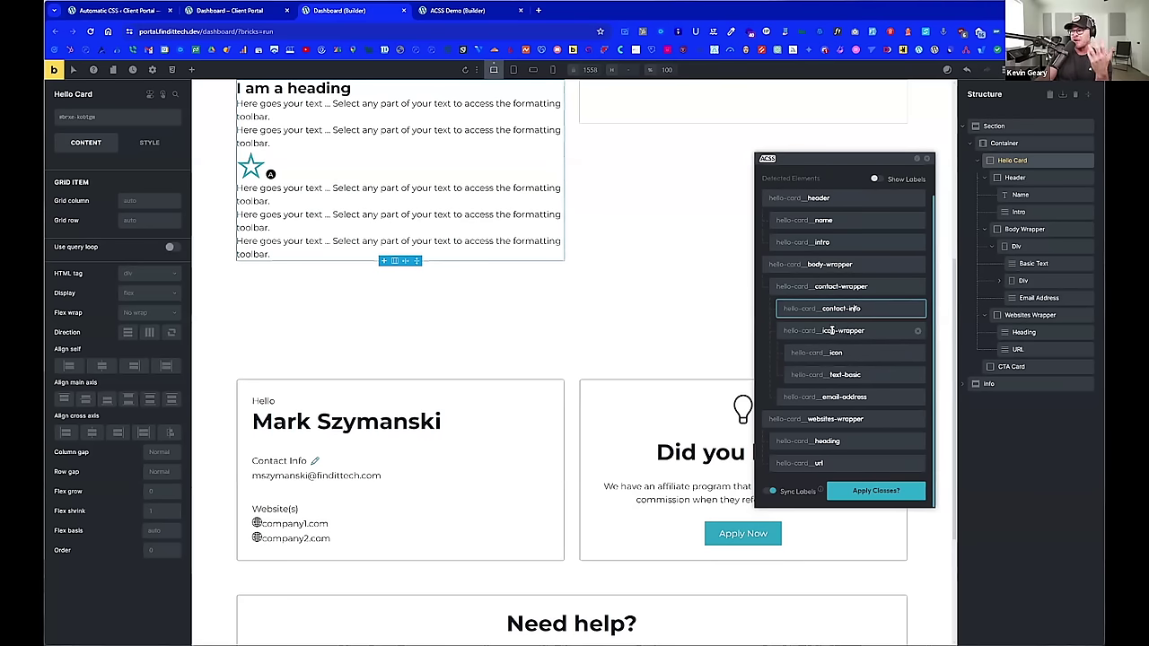
Step: Rename the icon classes to contact-icon-wrapper, contact-icon and contact-icon-label
click(824, 330)
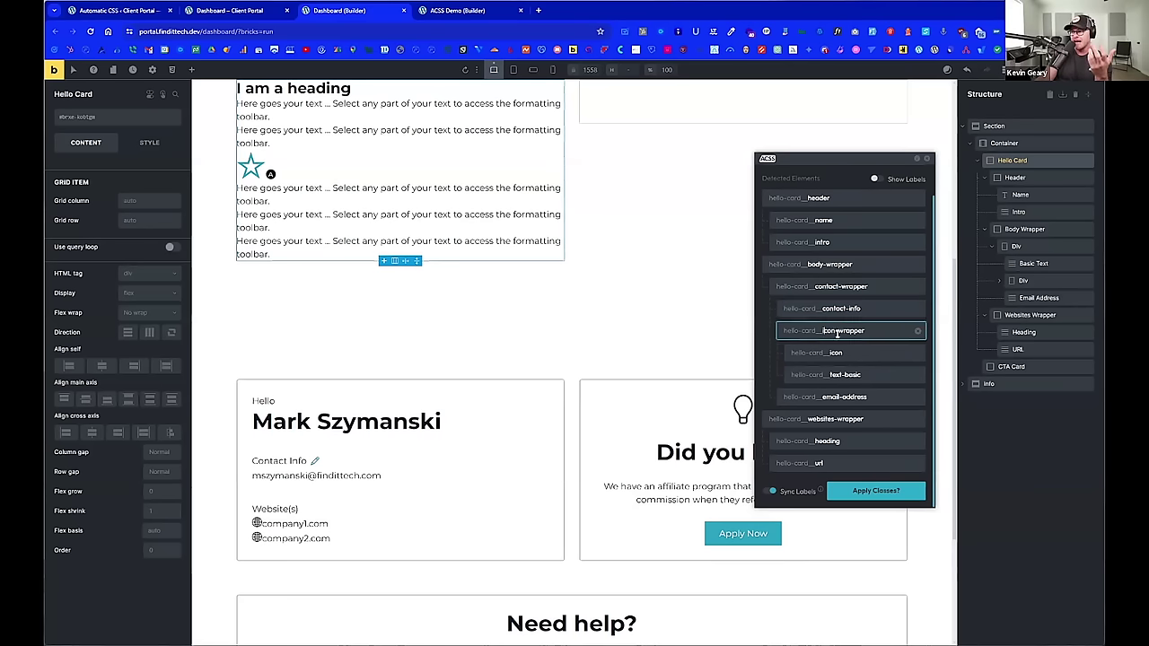
text(contact-)
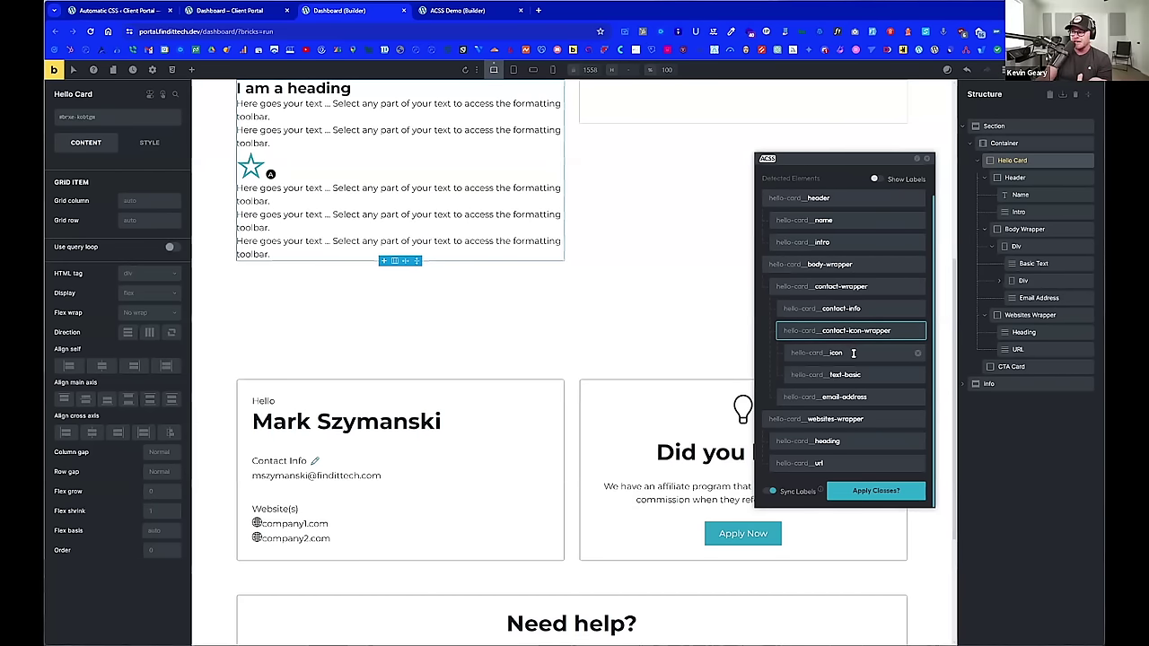
click(858, 354)
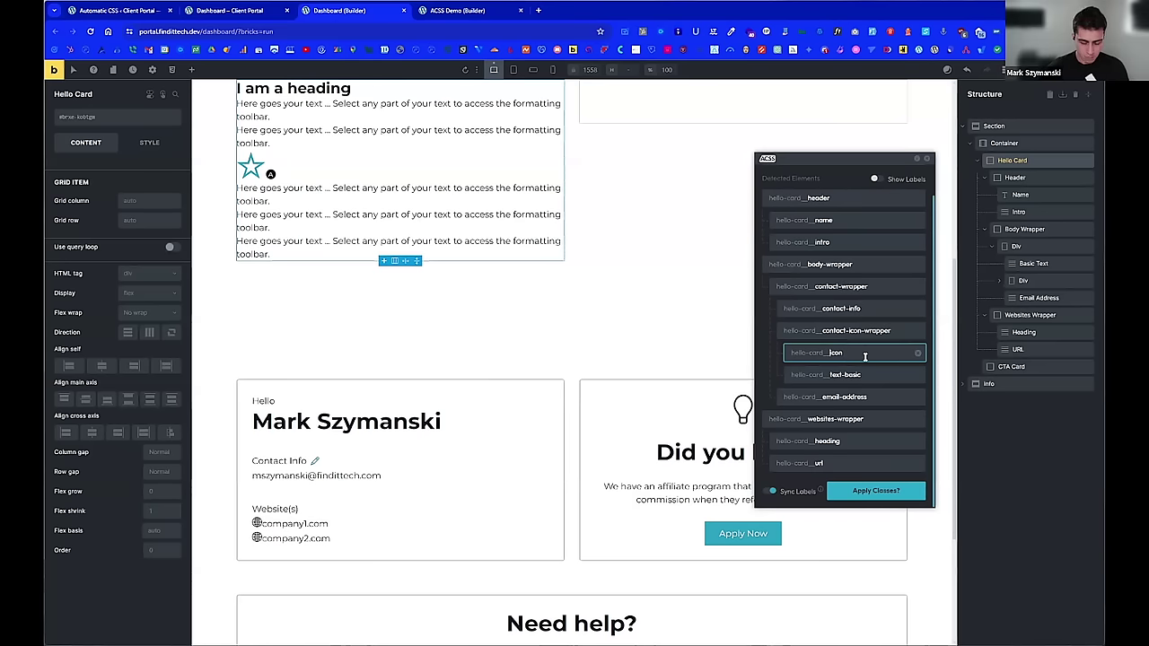
text(contact-)
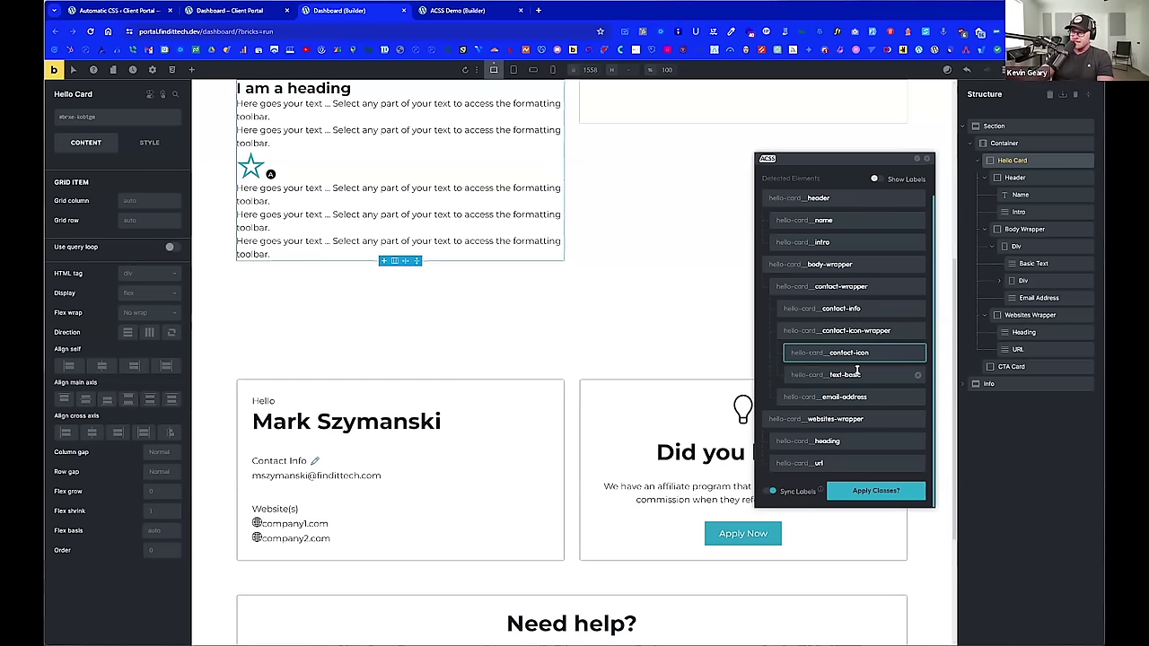
click(834, 376)
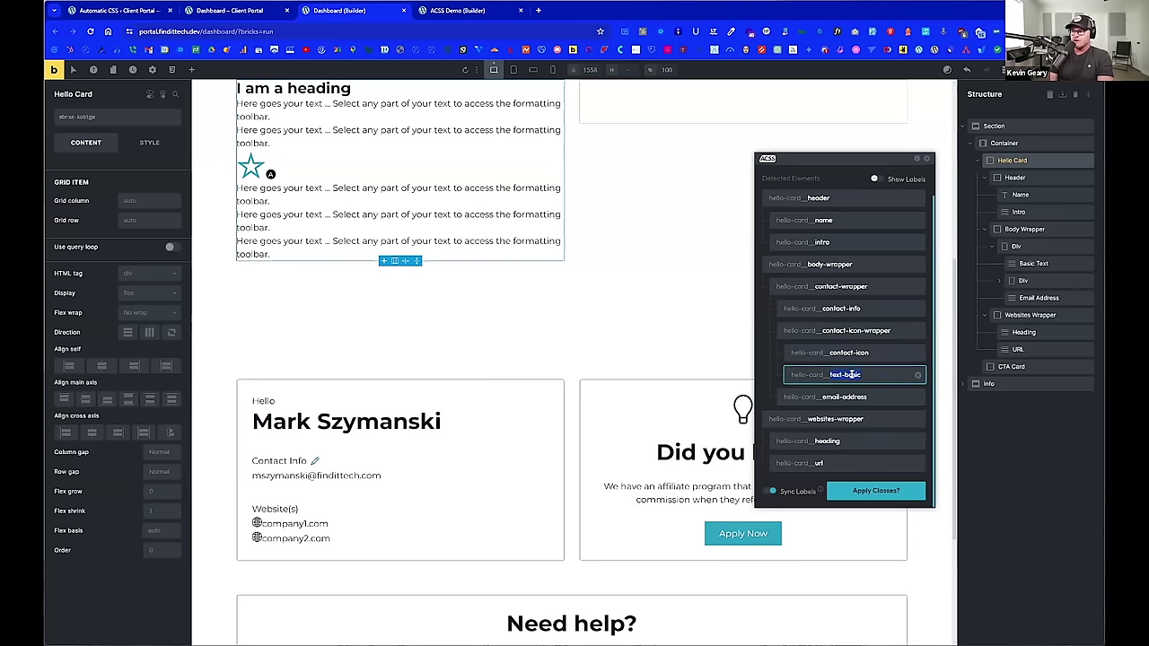
key(BackSpace)
key(BackSpace)
key(BackSpace)
key(BackSpace)
key(BackSpace)
key(BackSpace)
key(BackSpace)
key(BackSpace)
key(BackSpace)
key(BackSpace)
text(contact-icon)
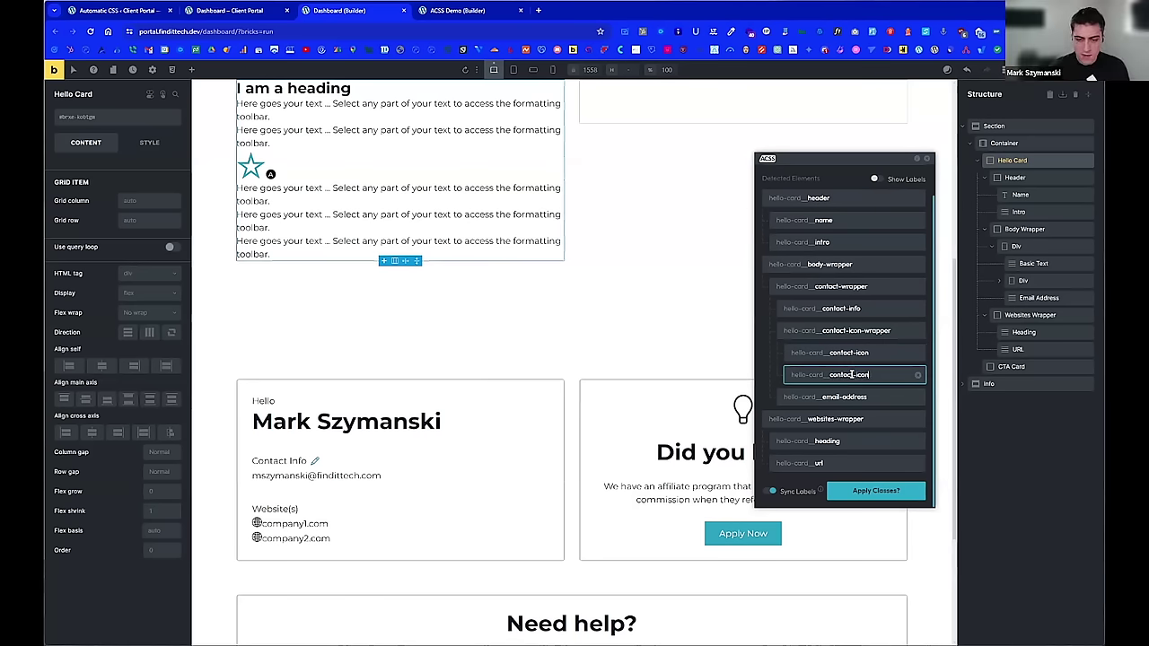
text(-label)
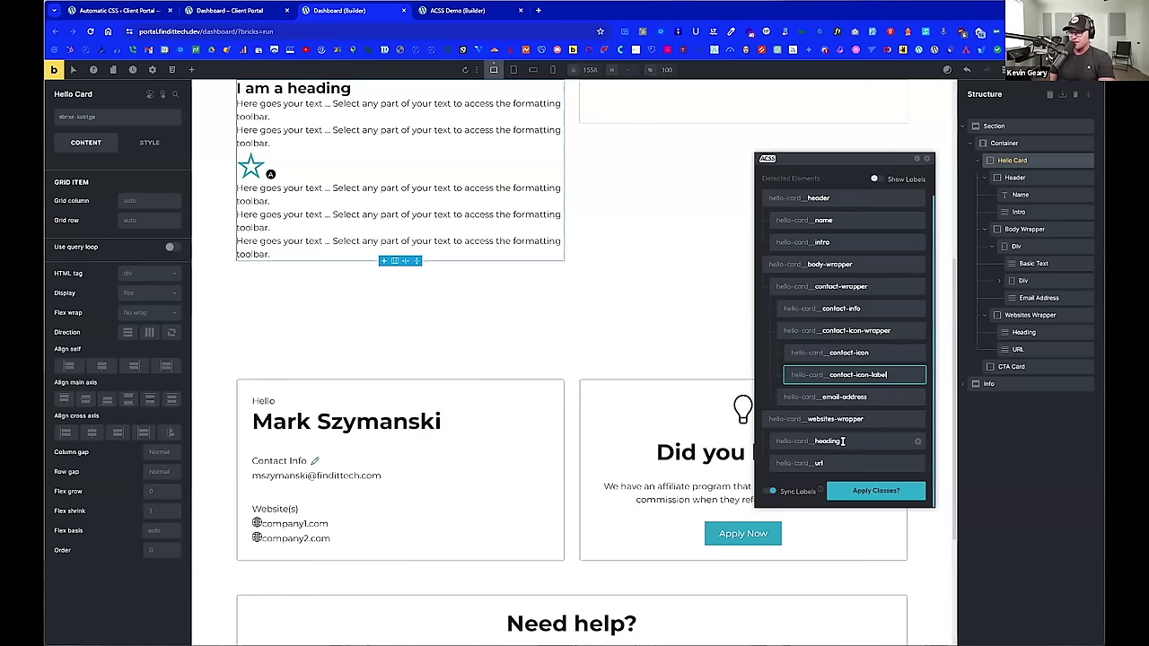
Step: Rename the heading and url classes to websites-heading and website-url
click(842, 441)
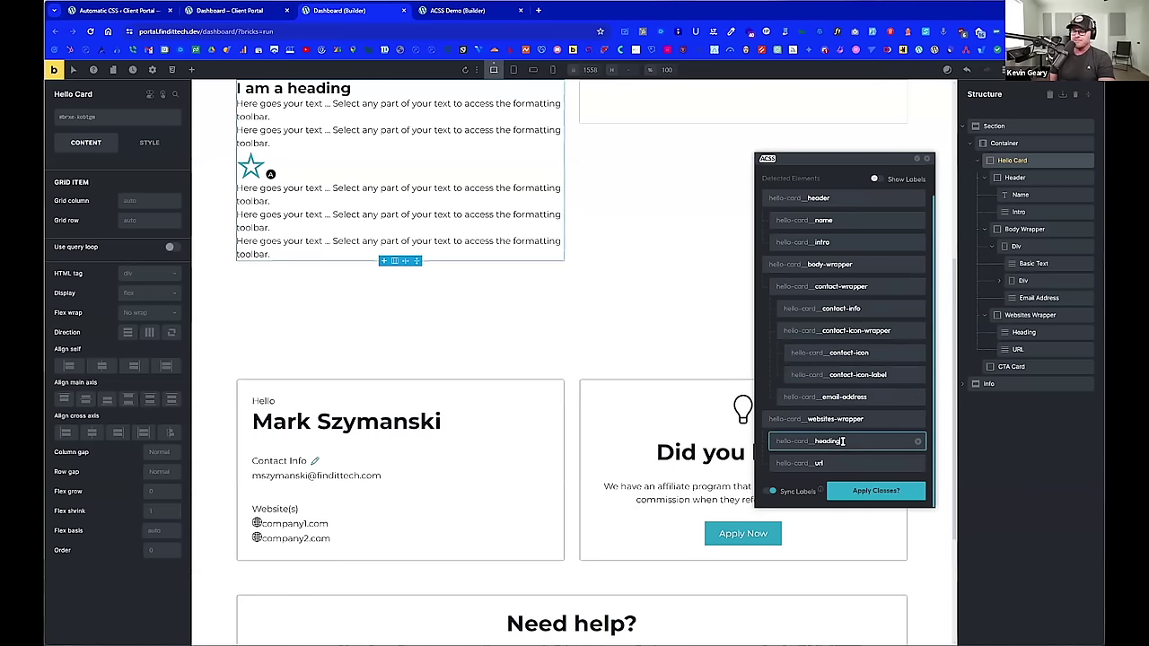
click(815, 441)
text(web)
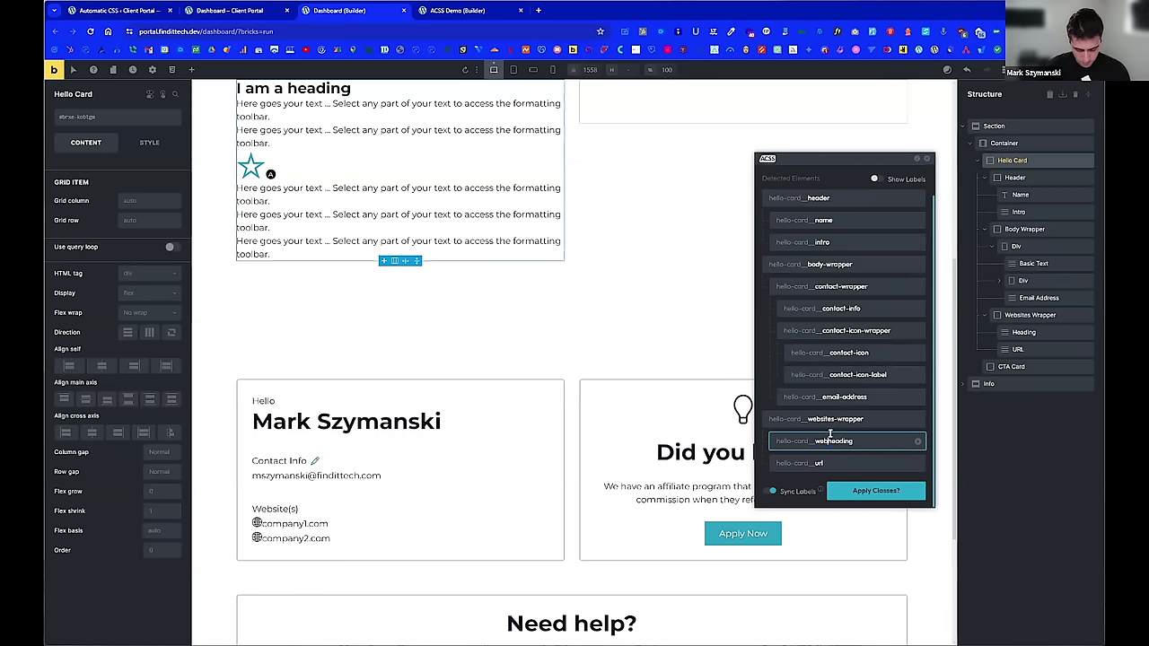
text(sites-)
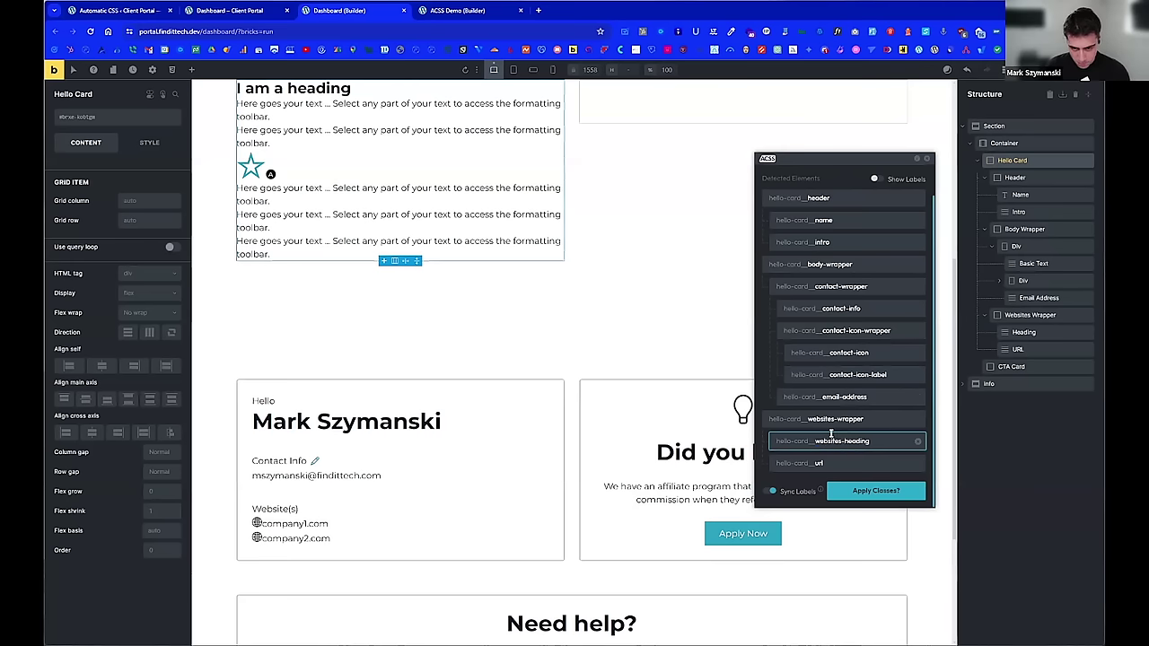
click(838, 462)
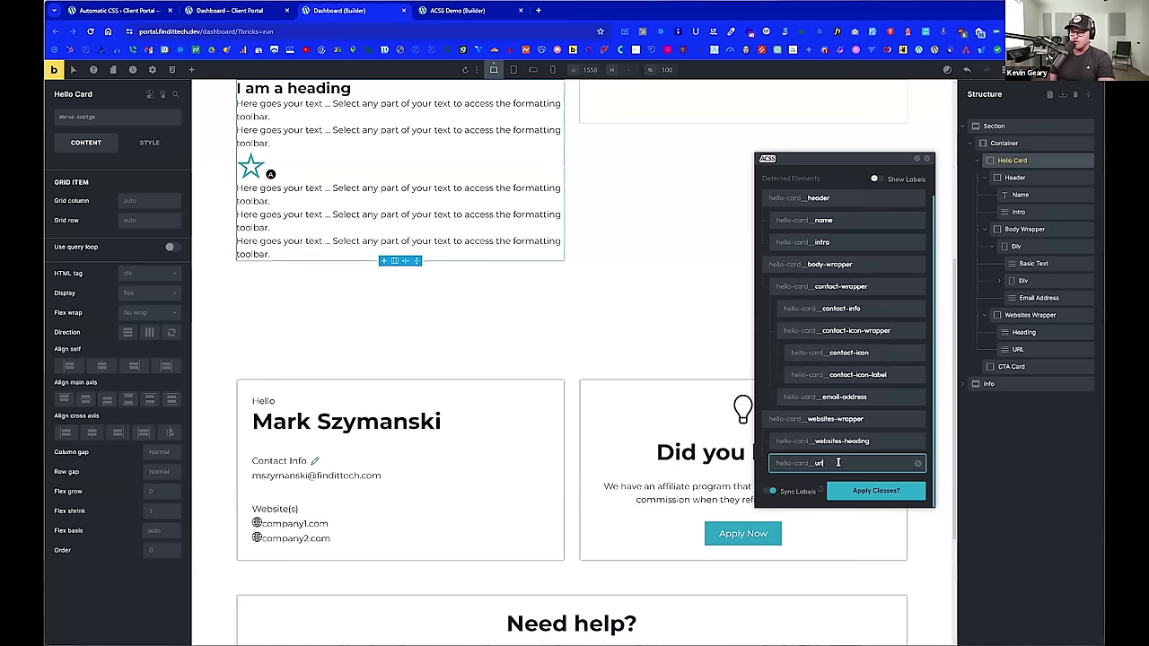
text(website-)
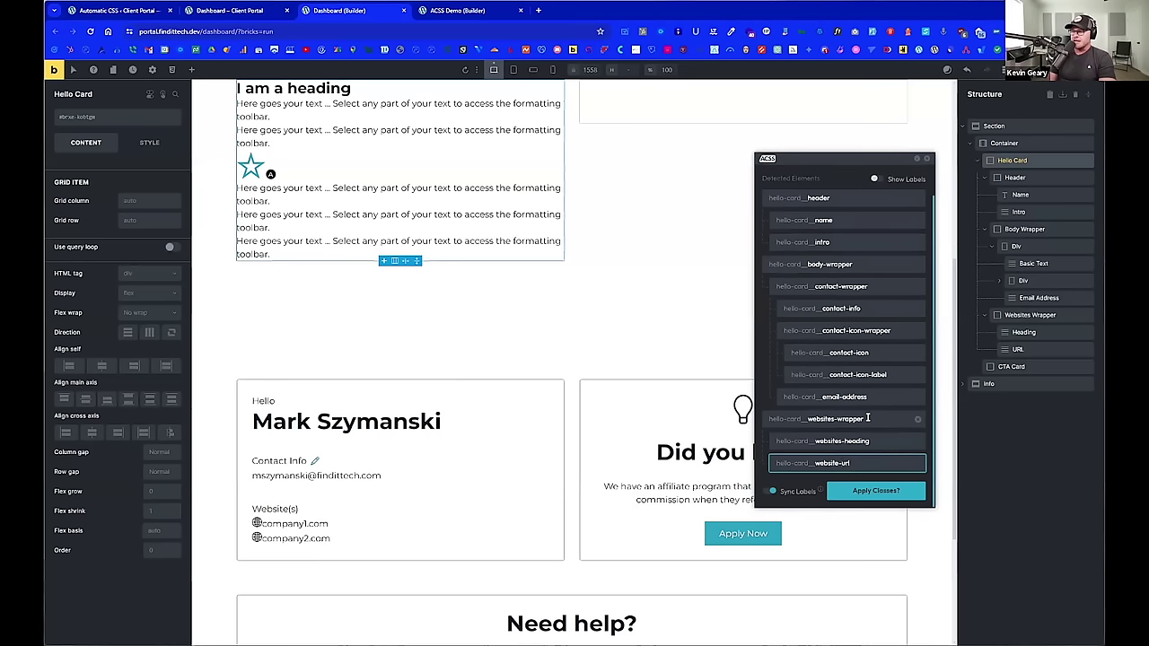
Step: Apply the hello-card BEM classes with Sync Labels on, then inspect Contact Icon Wrapper
click(773, 492)
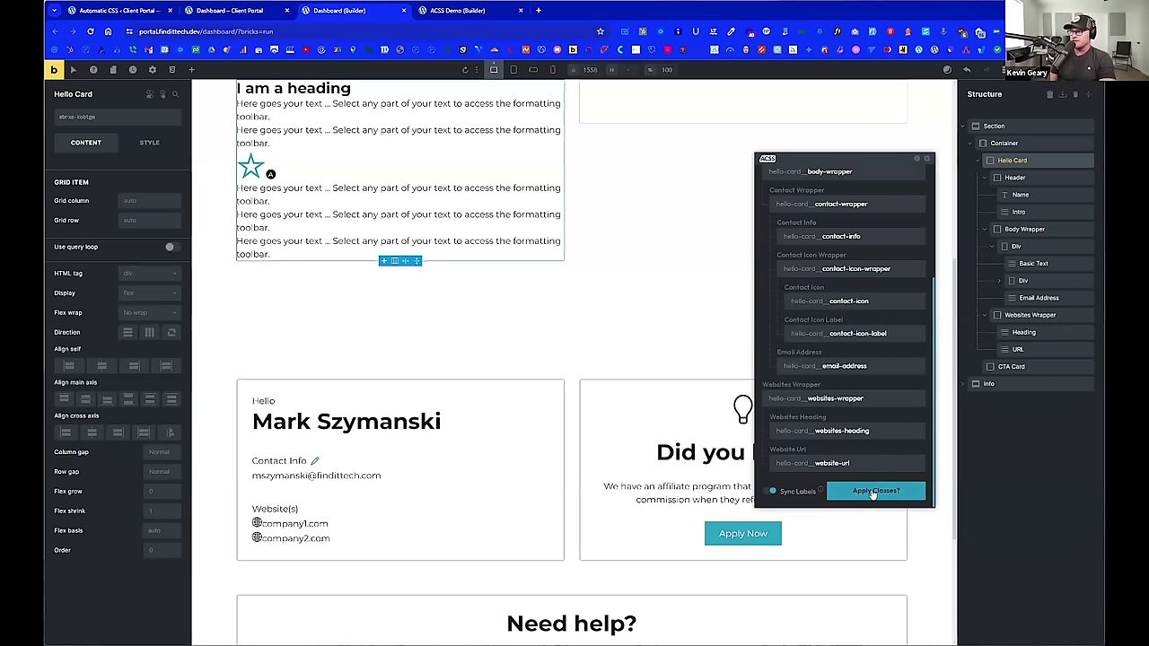
click(877, 492)
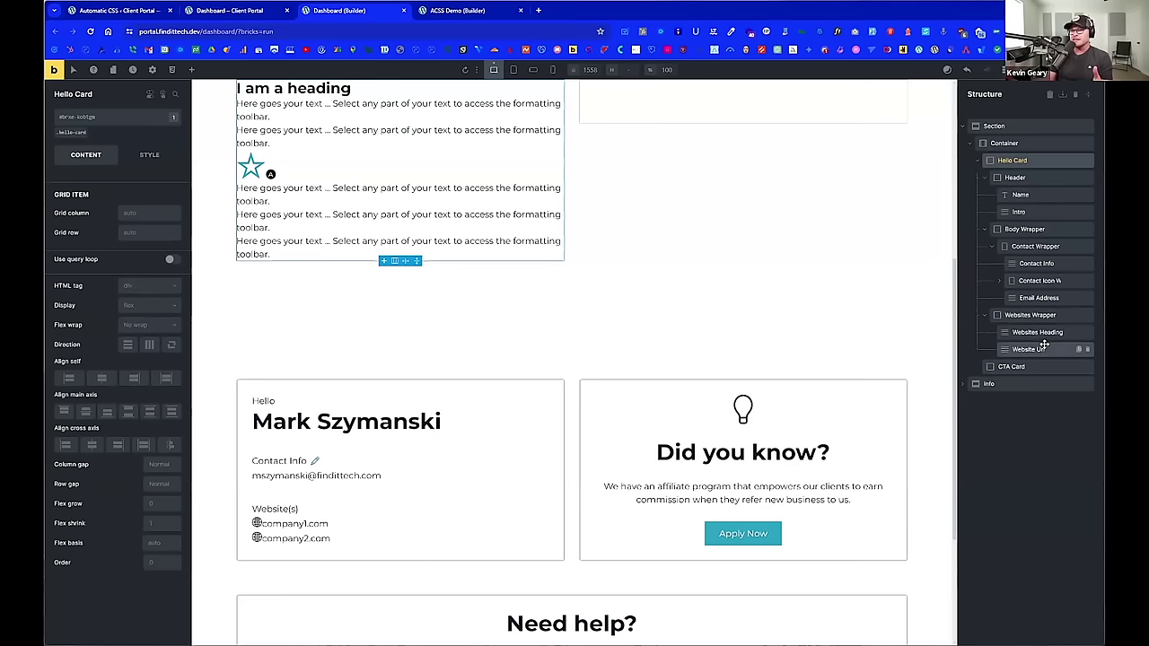
click(999, 282)
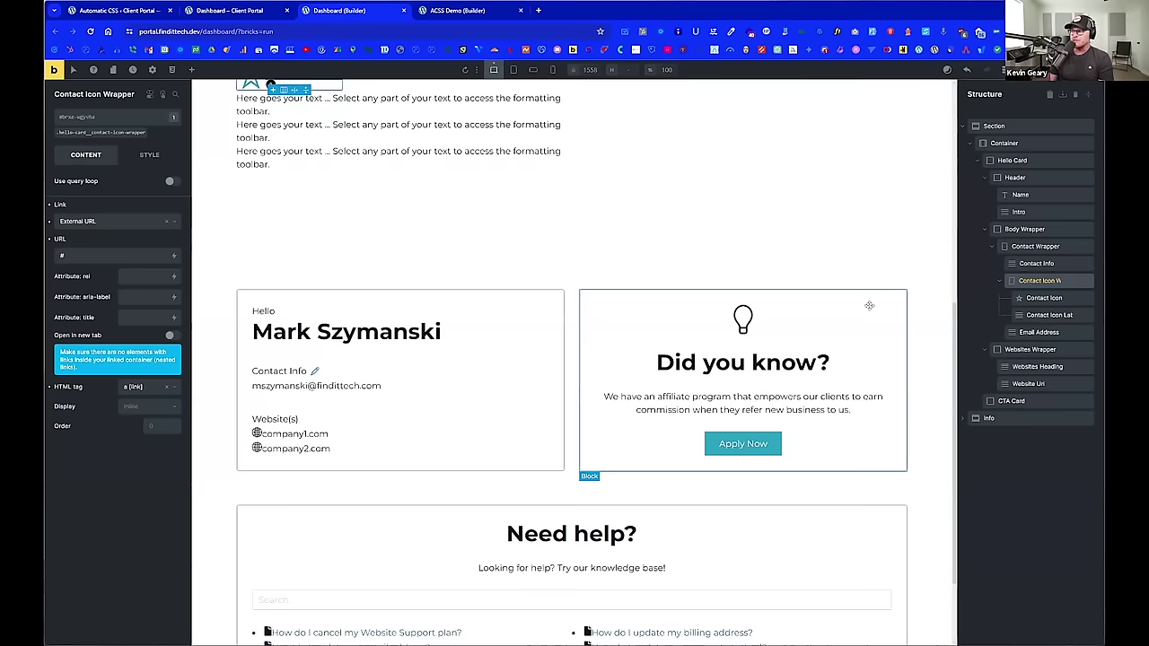
scroll(869, 305, up, 2)
click(619, 297)
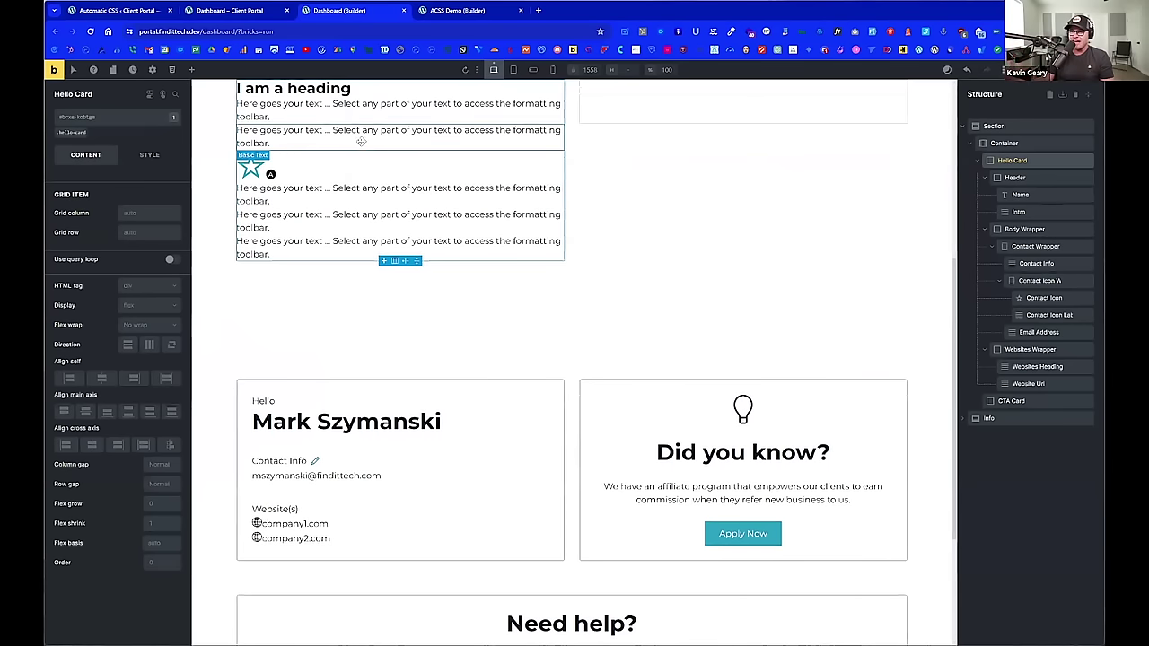
scroll(361, 141, up, 1)
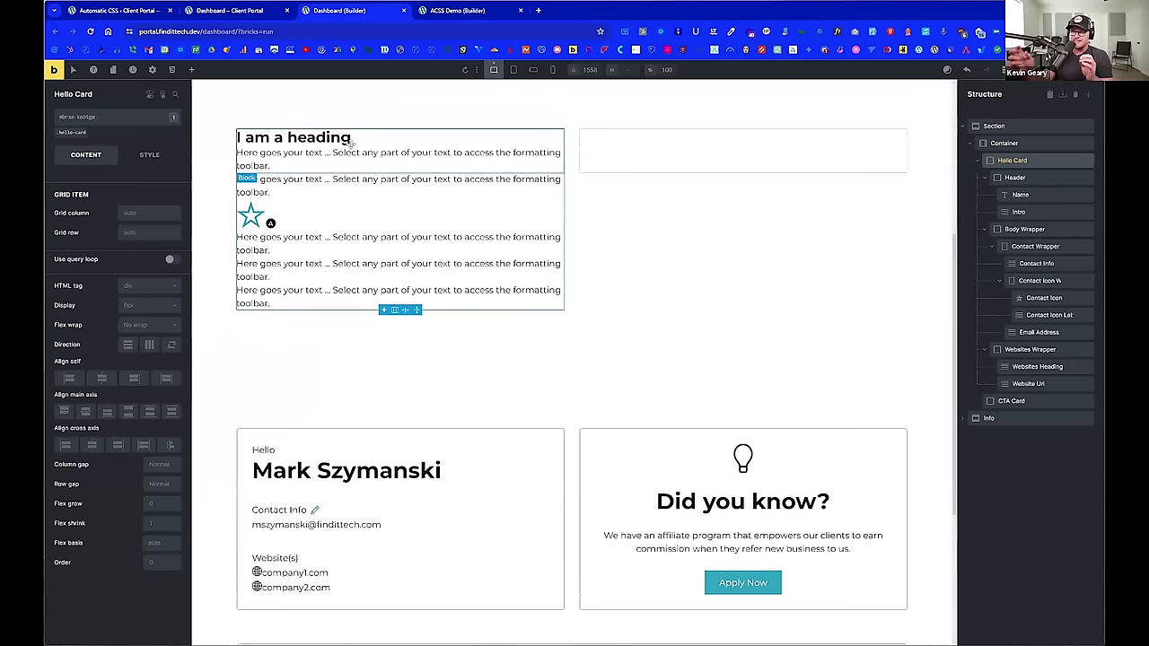
Step: Replace the canvas placeholders with 'Hello', the contact's full name and 'Contact Info'
click(275, 162)
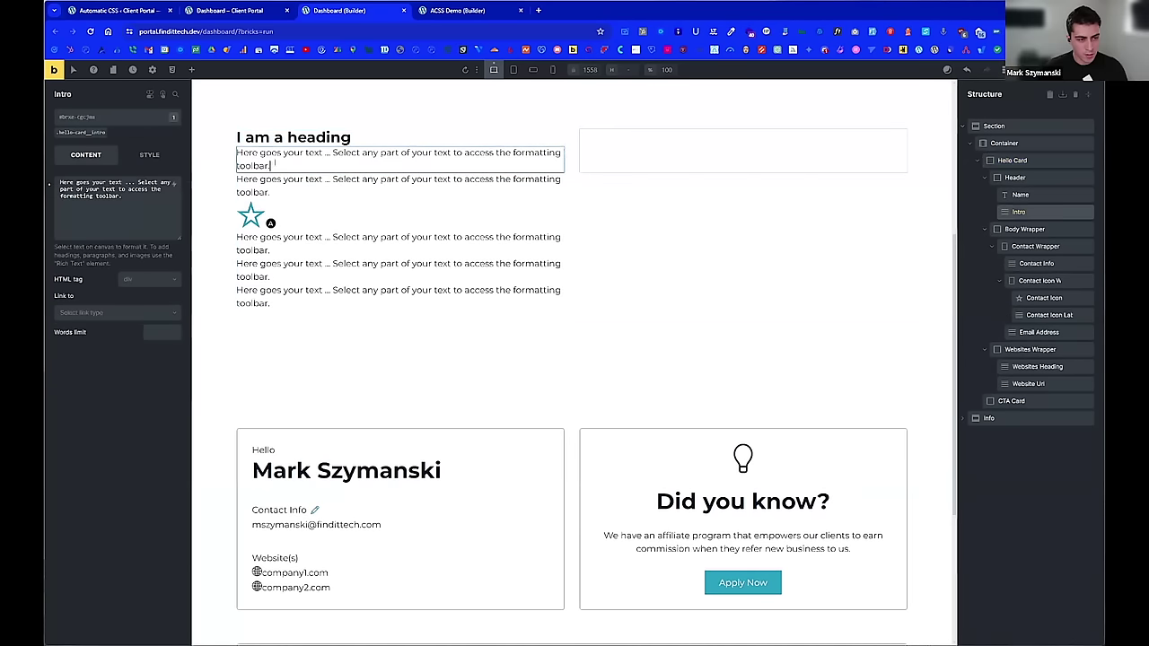
triple_click(277, 163)
text(Hello)
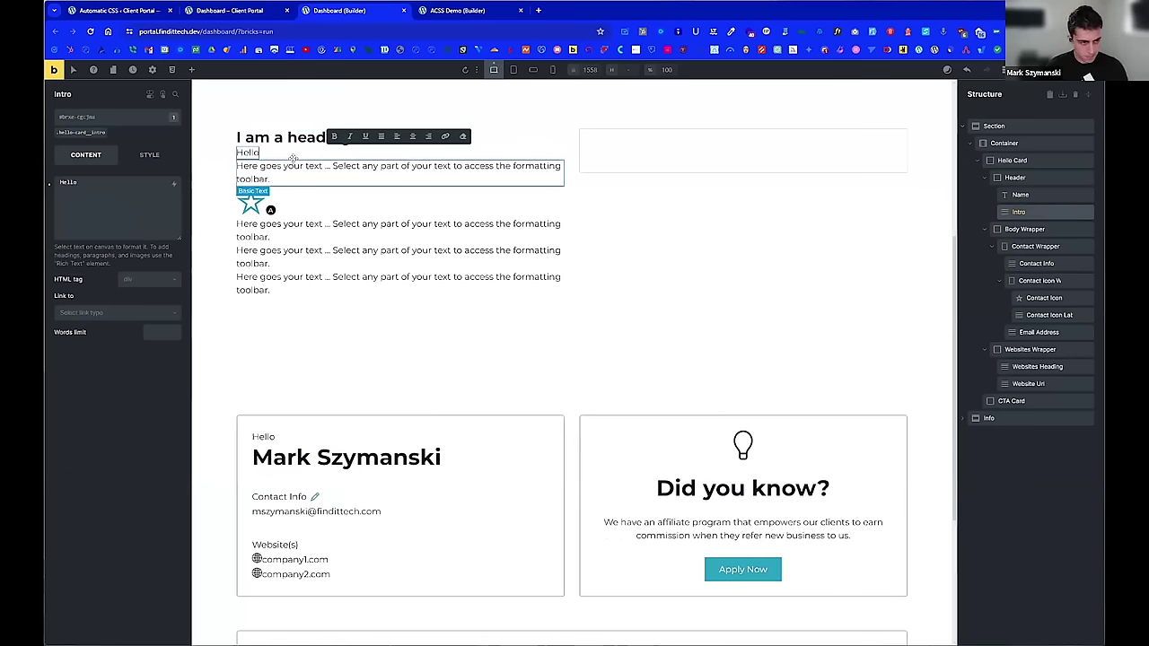
click(296, 134)
triple_click(296, 135)
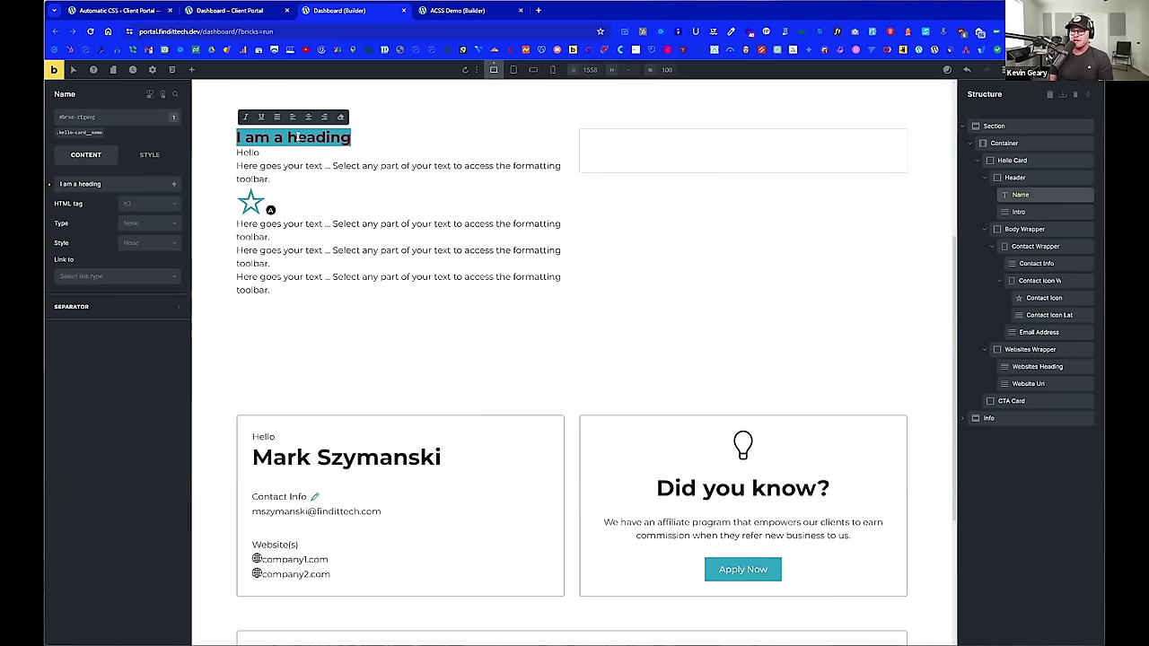
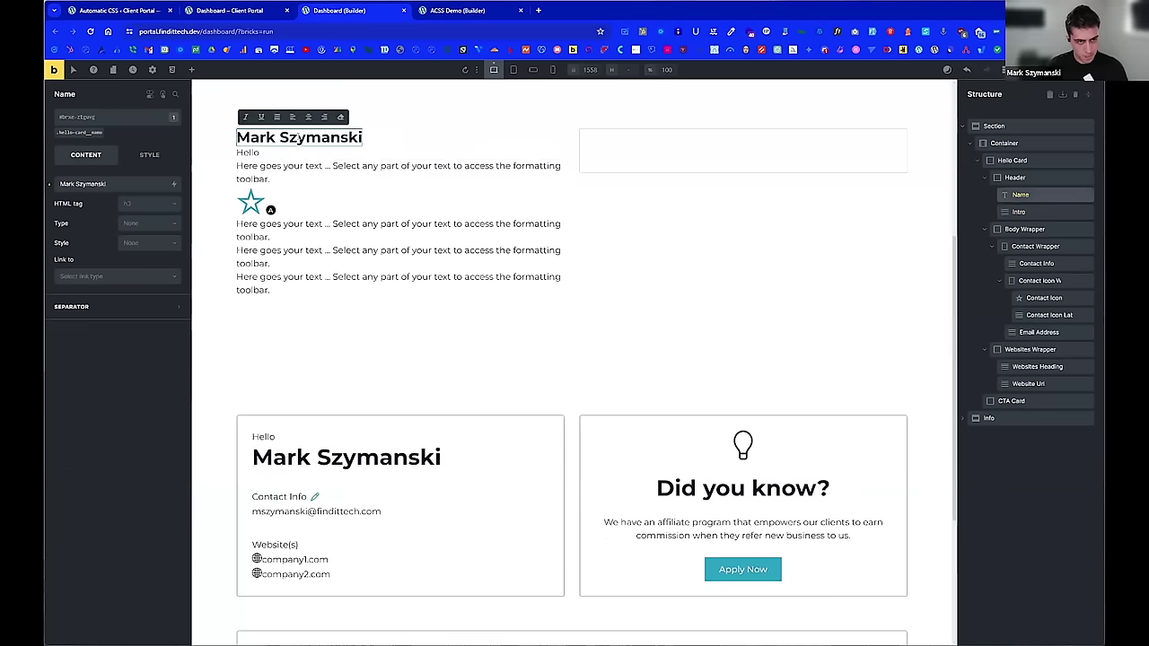
click(306, 166)
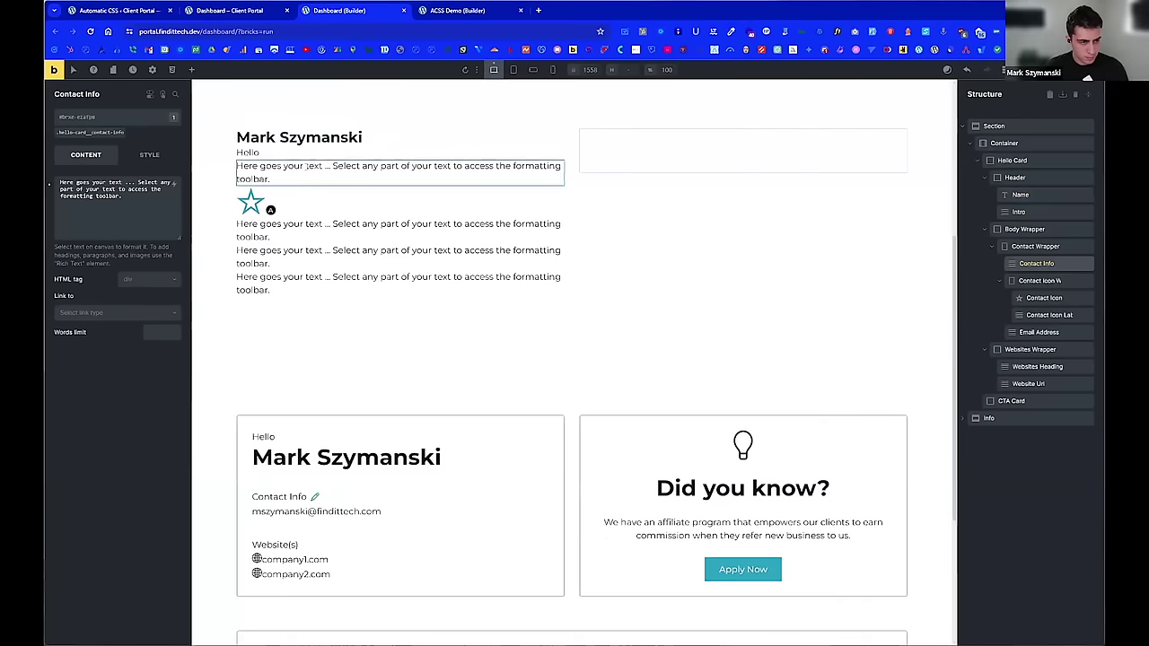
triple_click(306, 166)
text(Contact Info)
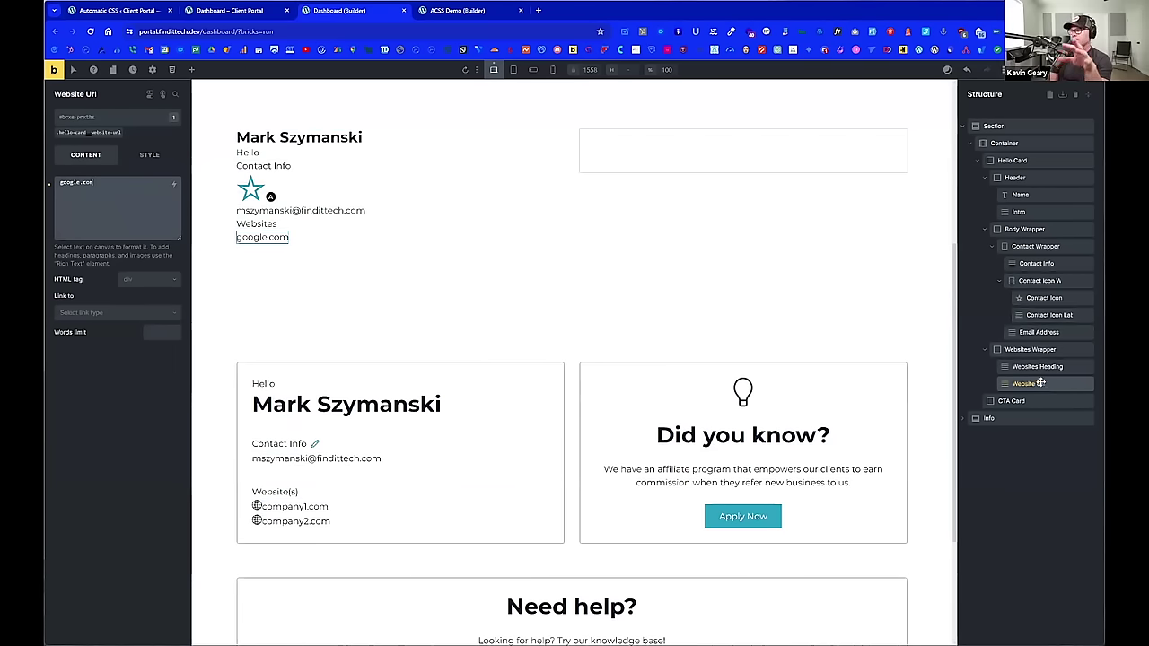
Step: Set the Website Url element's HTML tag to span
scroll(412, 267, down, 3)
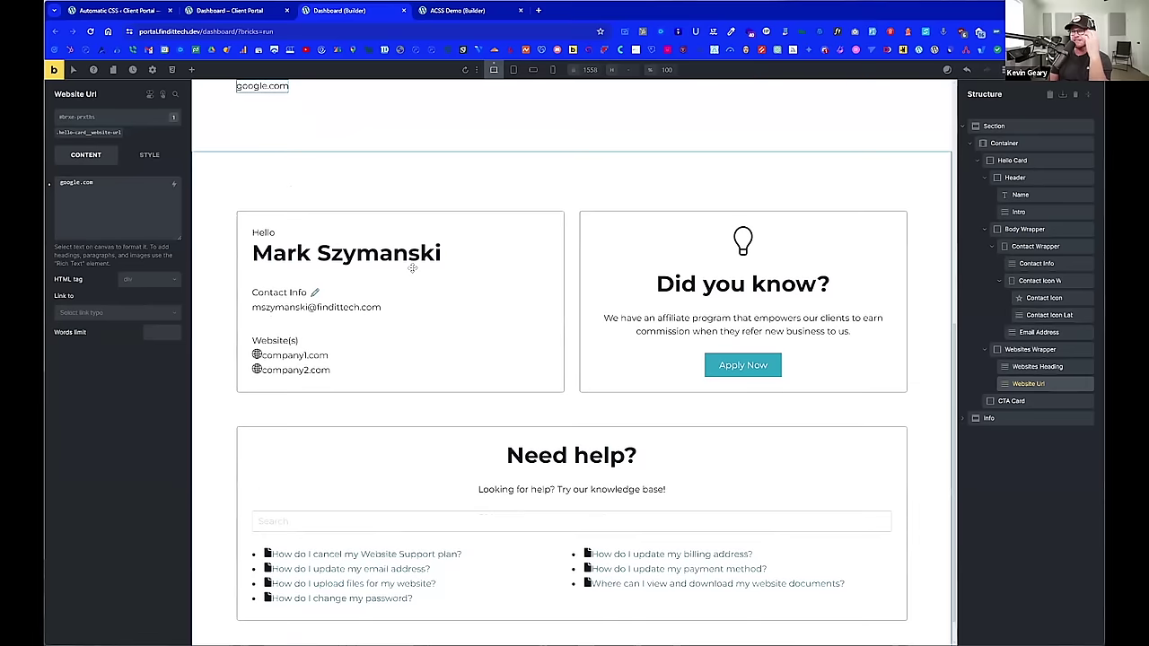
scroll(412, 267, up, 1)
click(145, 279)
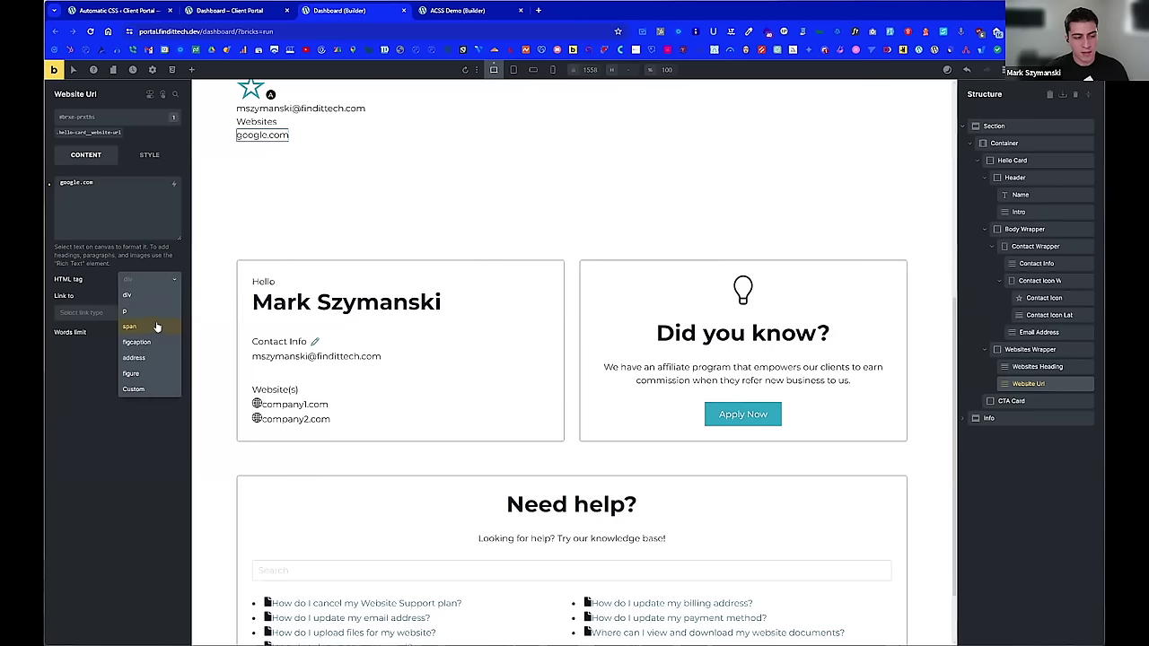
click(157, 326)
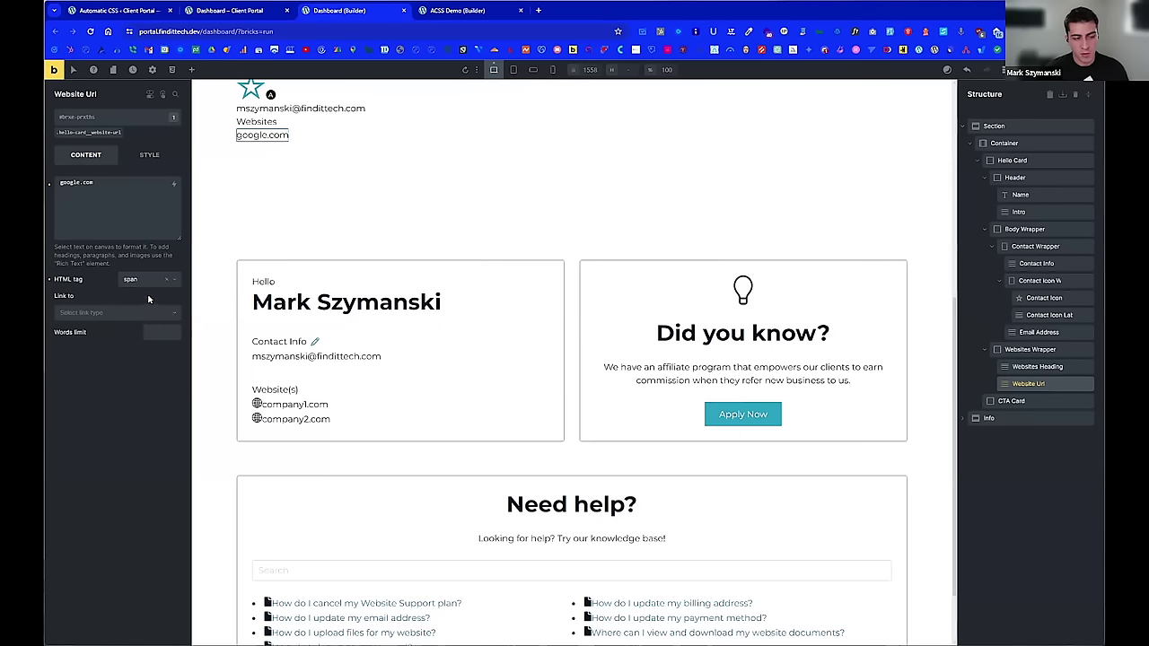
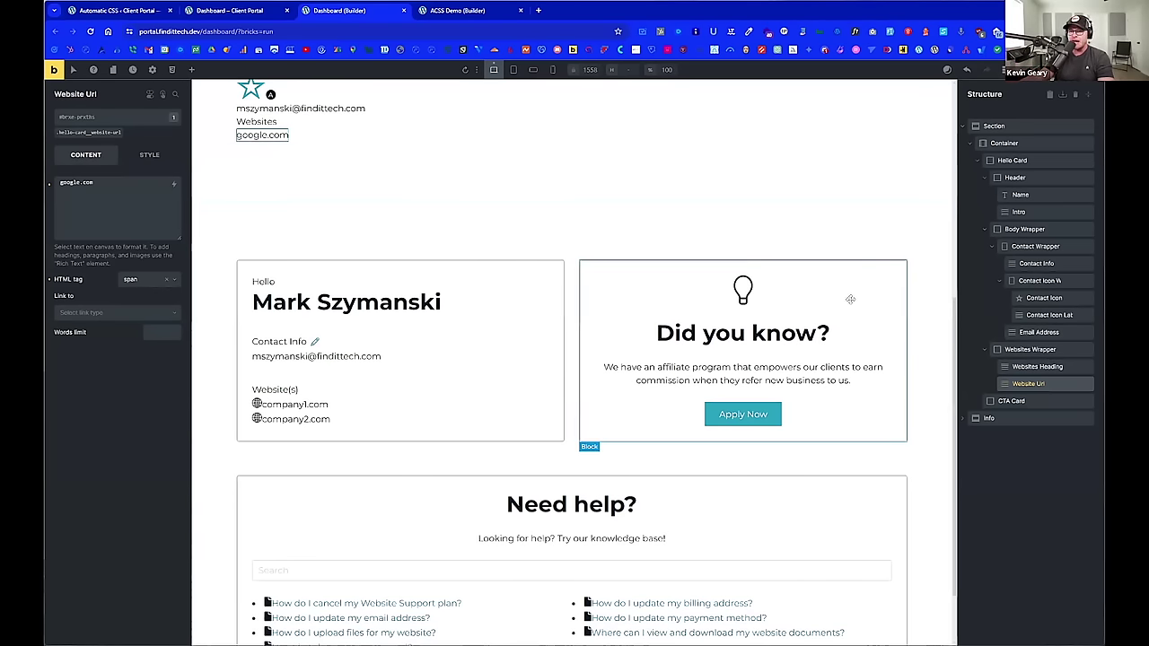
Step: Change the Websites heading and the email address elements from div to span
scroll(485, 248, up, 1)
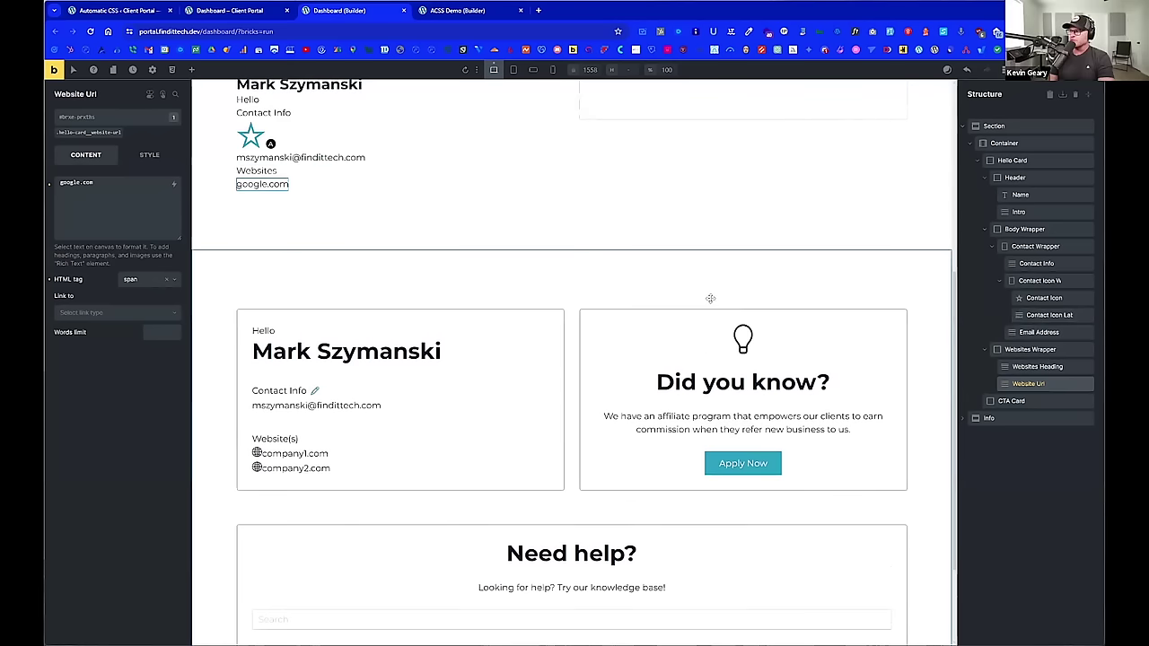
scroll(710, 298, up, 1)
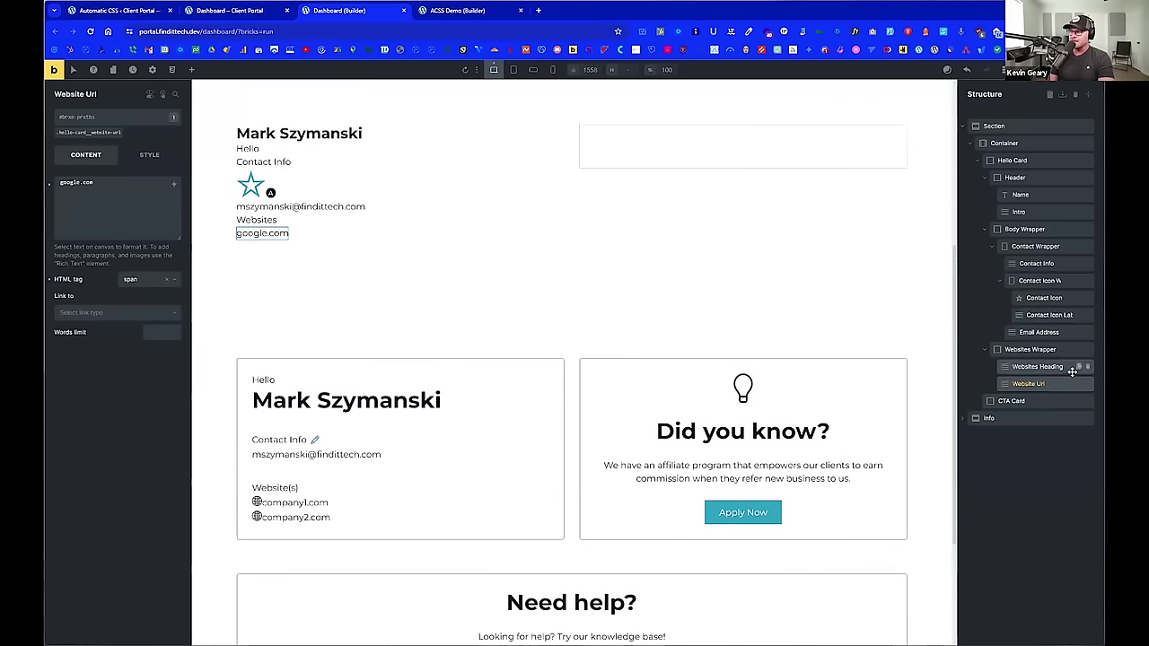
click(1055, 367)
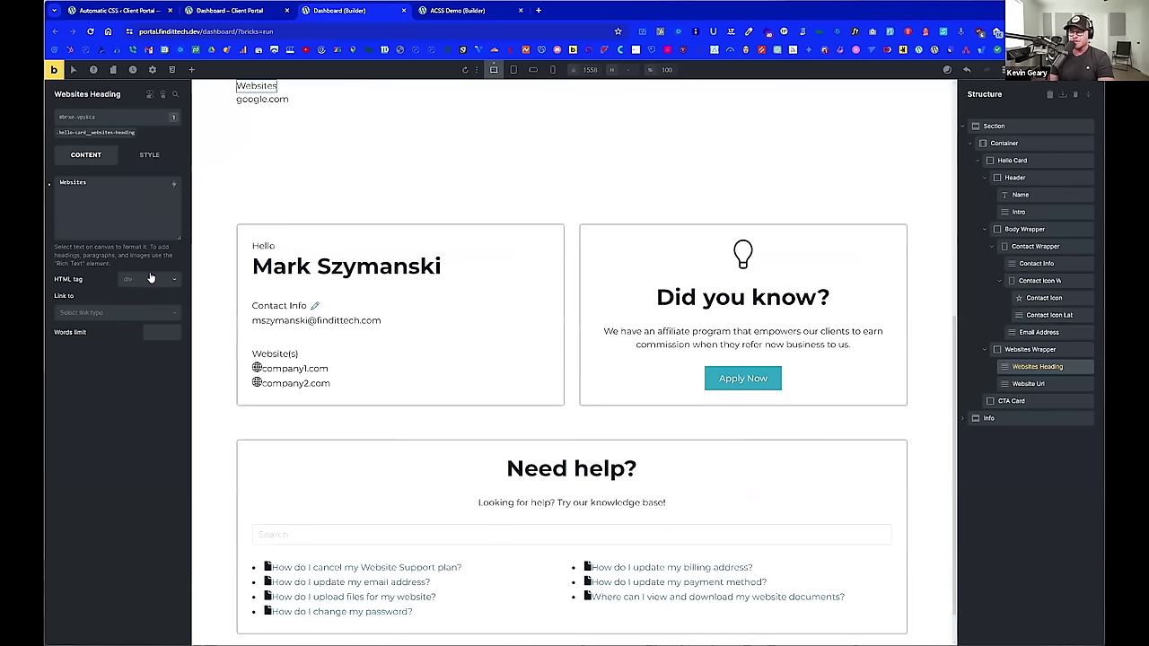
click(151, 280)
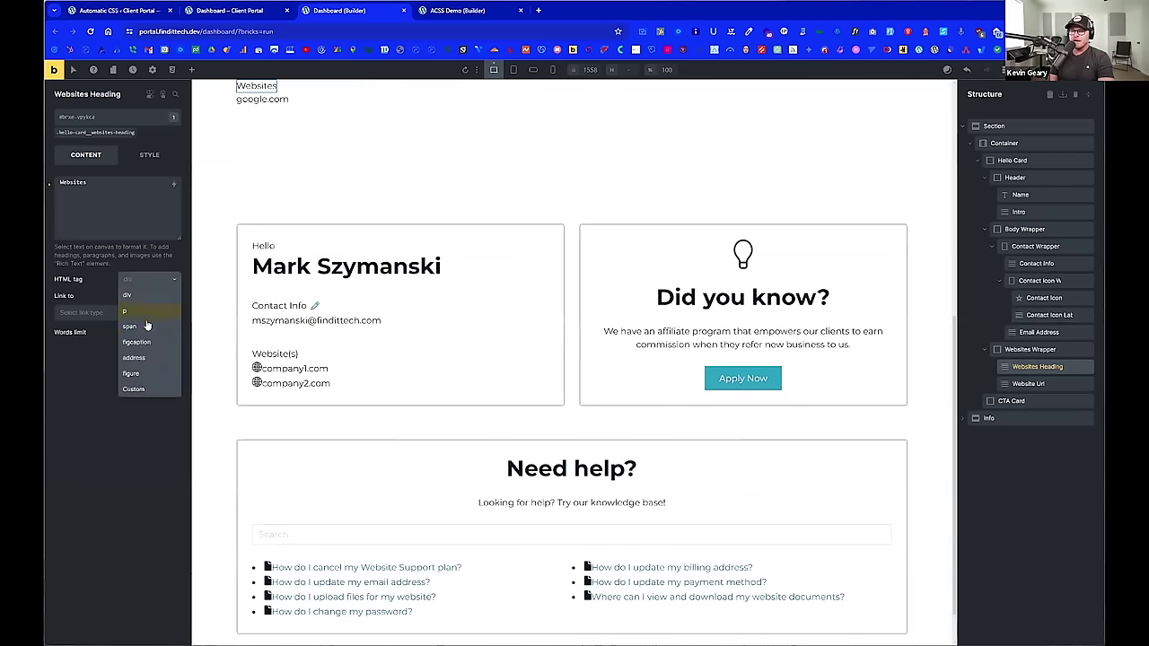
click(148, 326)
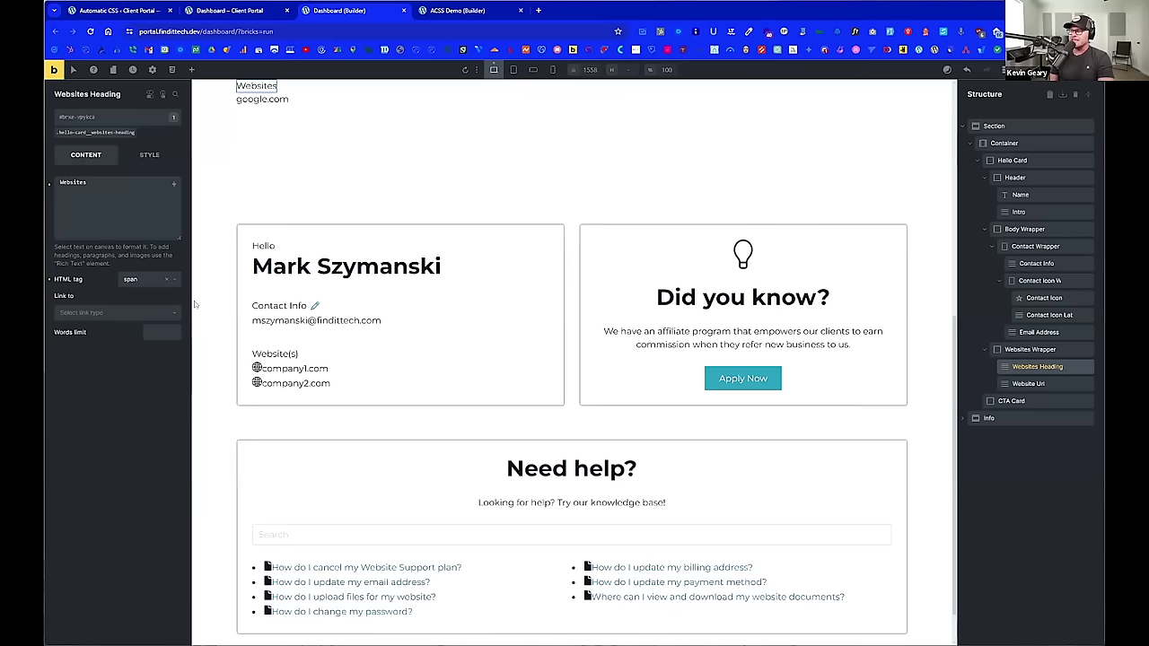
click(1033, 331)
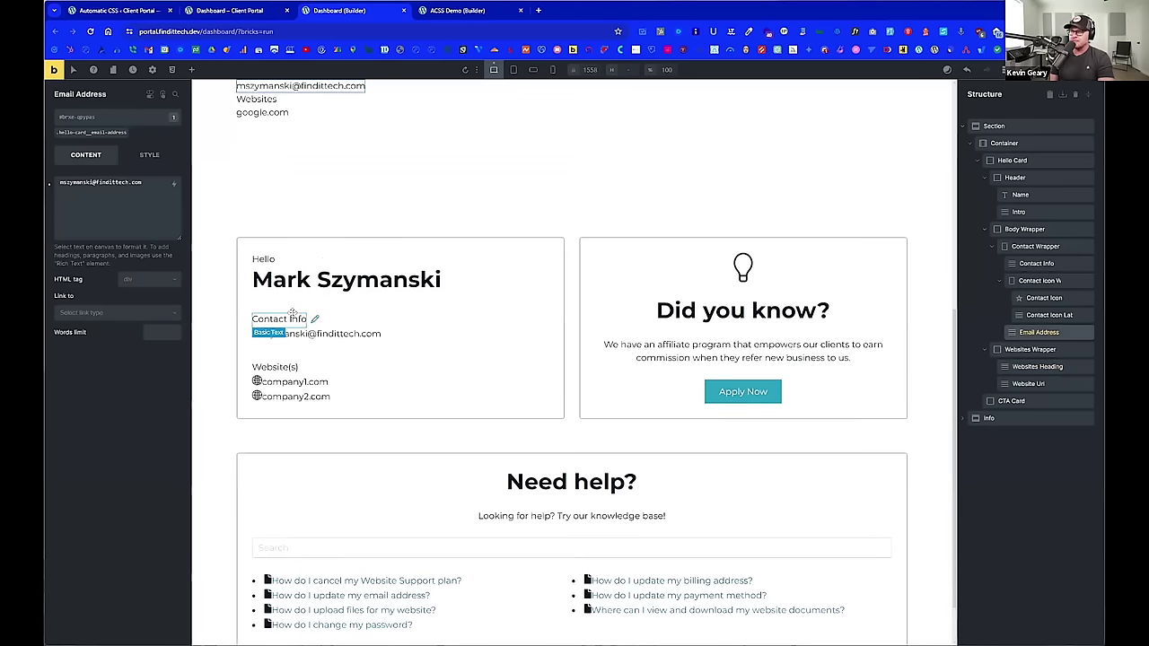
click(152, 284)
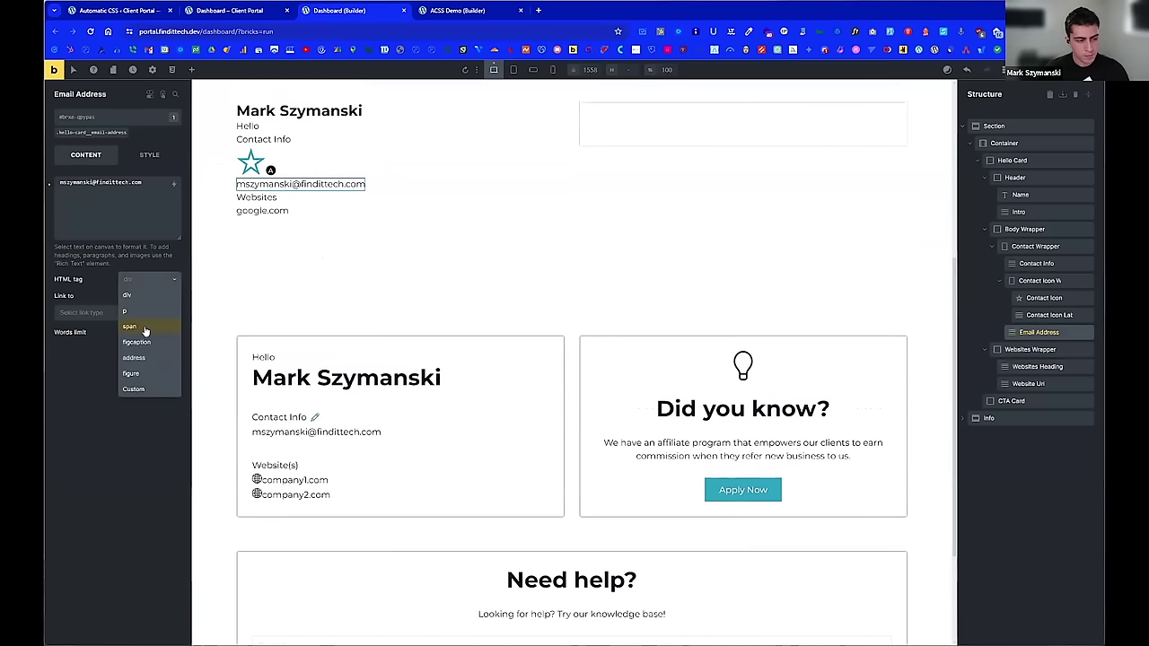
click(142, 326)
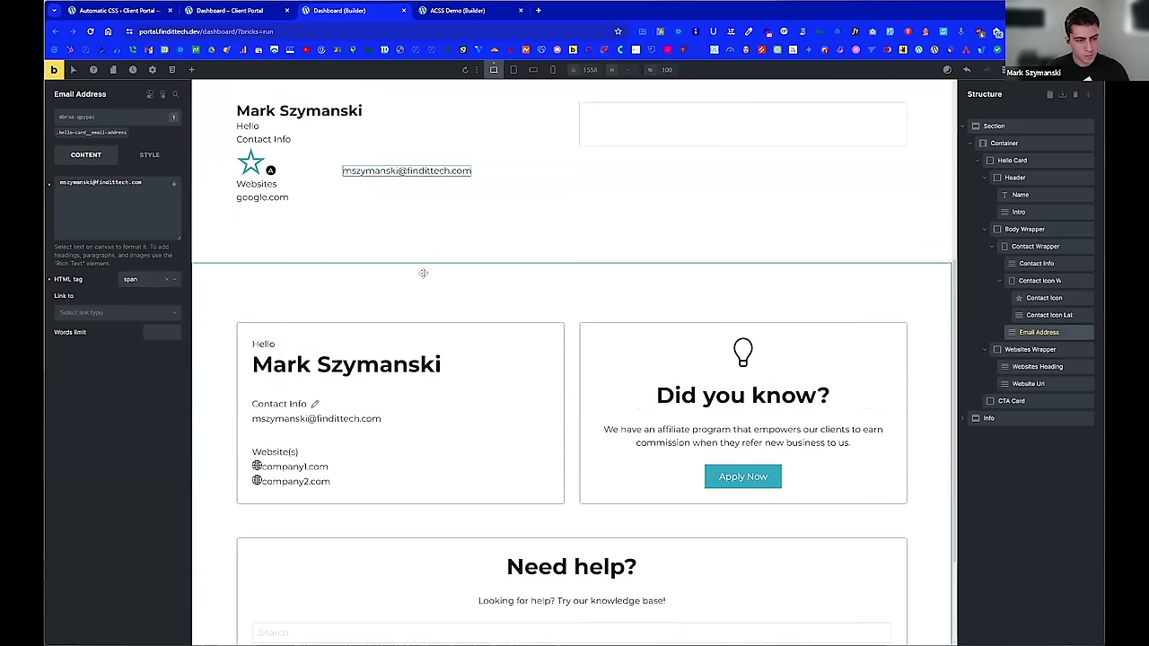
Step: Change the Contact Info and Hello intro texts from div to span
click(1038, 299)
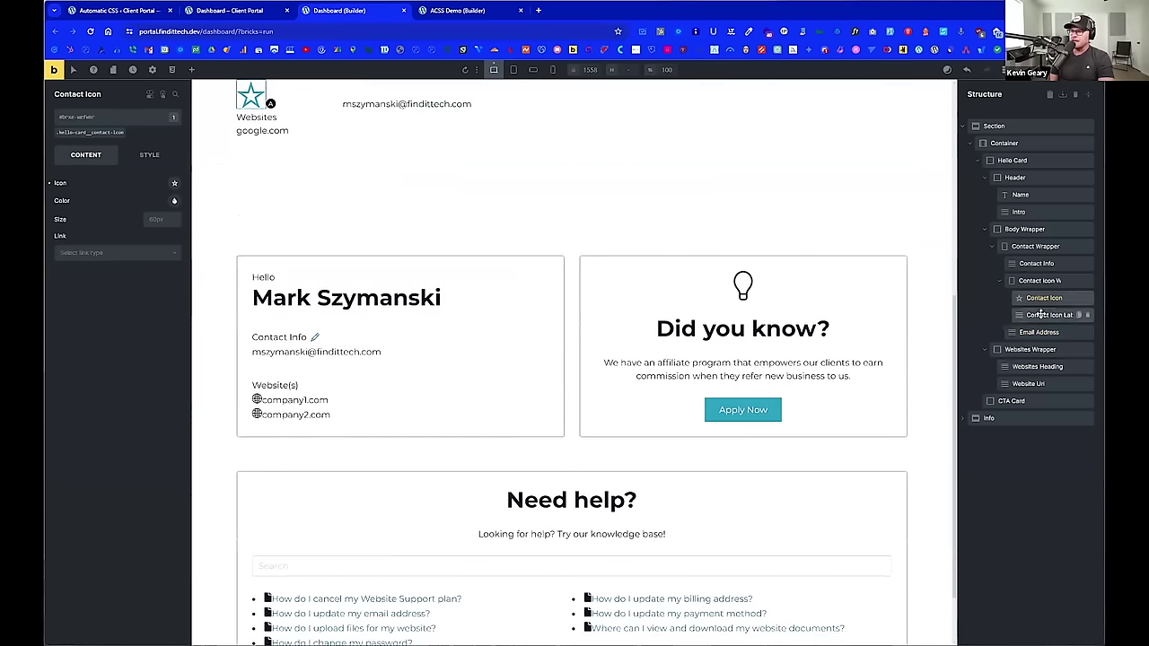
click(1039, 314)
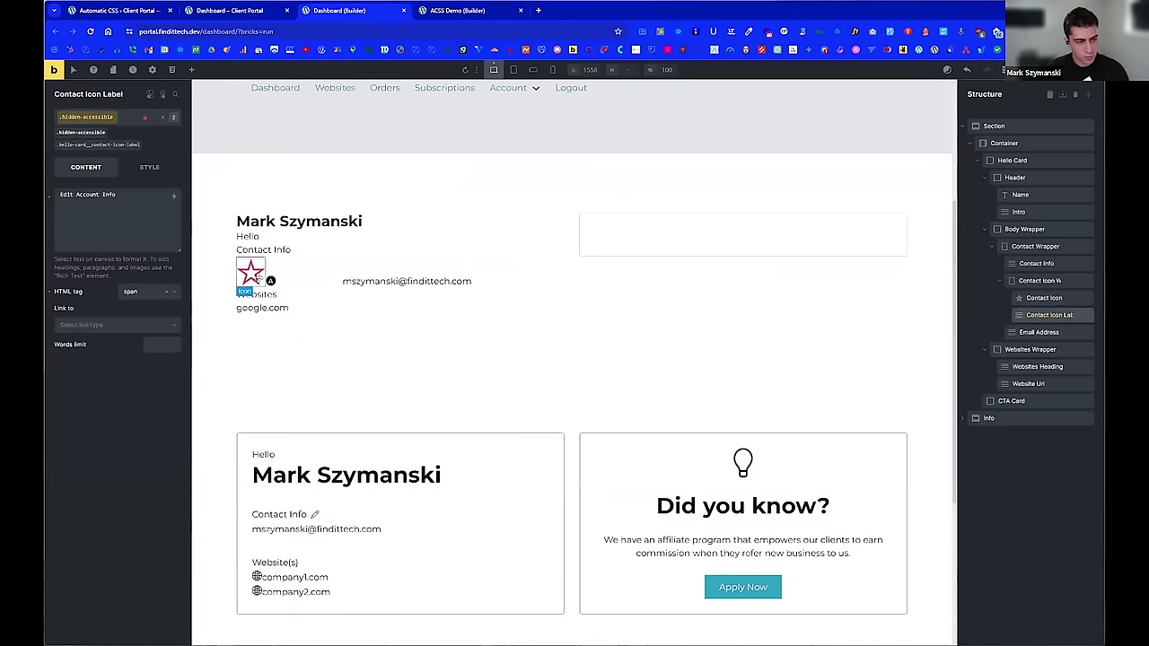
click(271, 253)
click(148, 279)
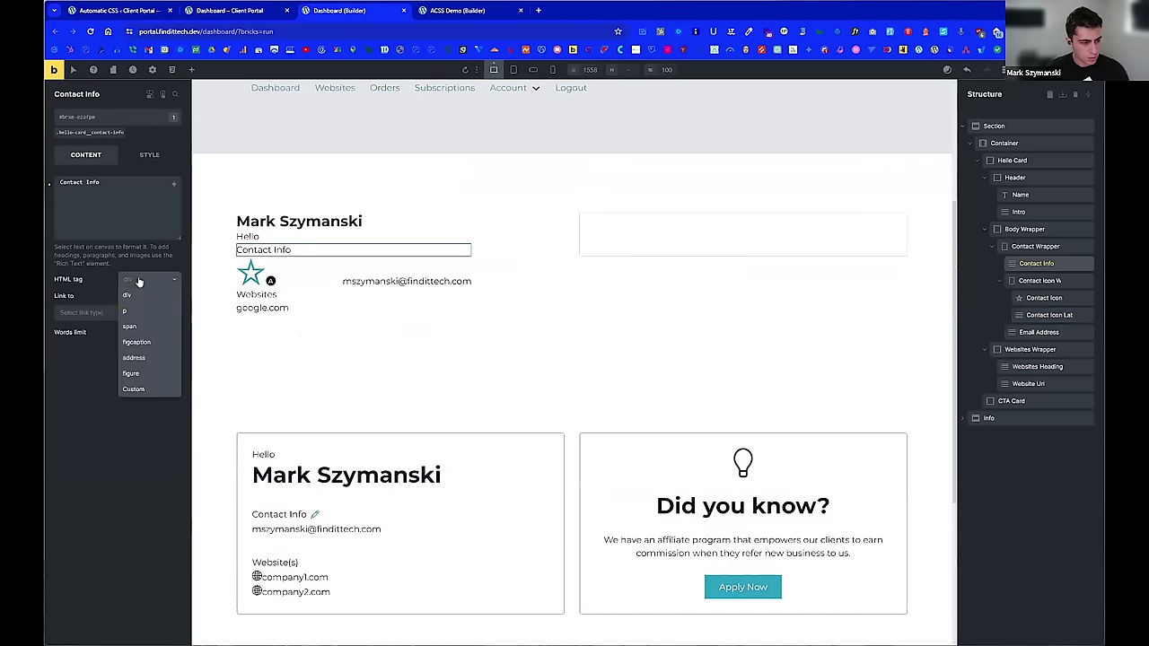
click(146, 325)
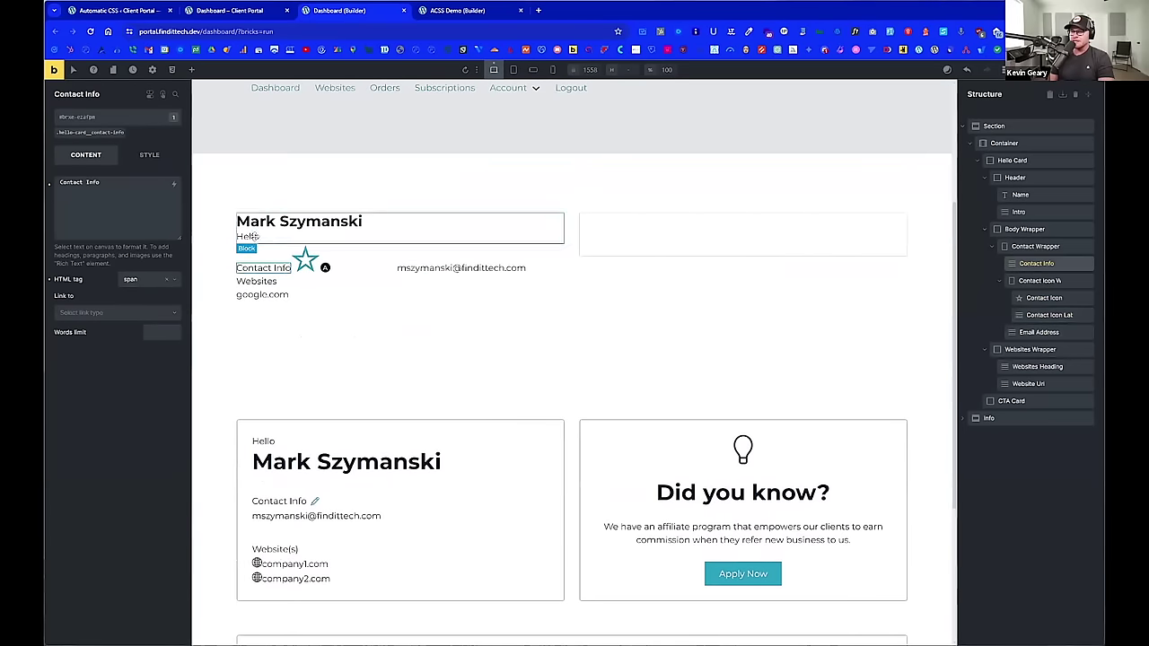
click(248, 236)
click(158, 279)
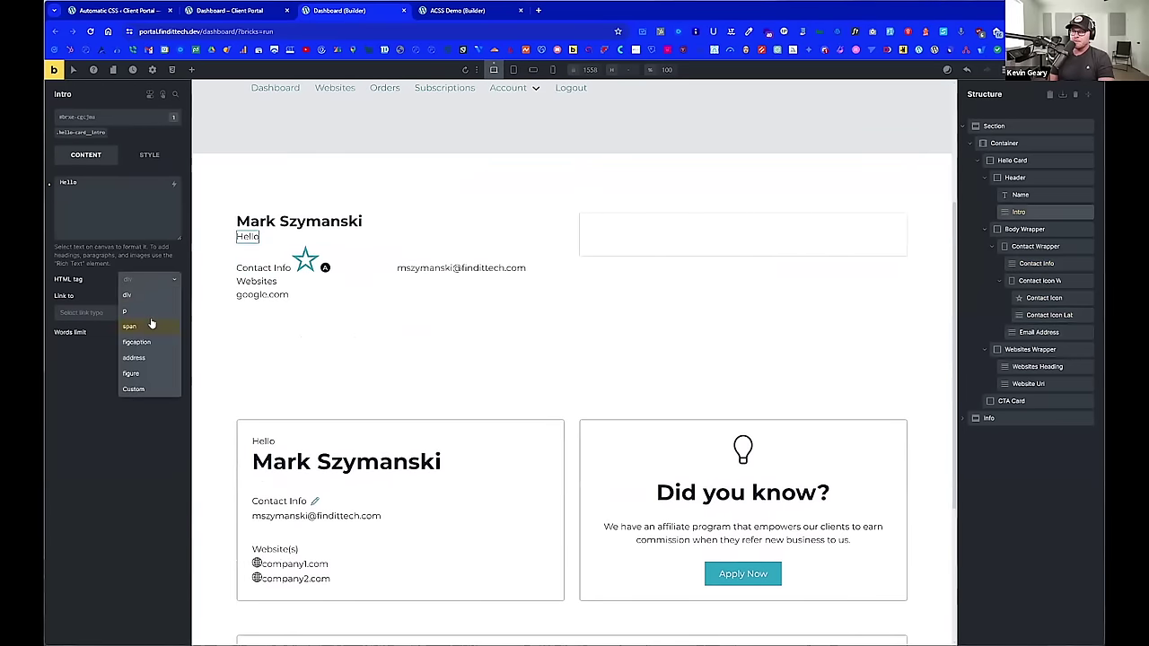
click(149, 325)
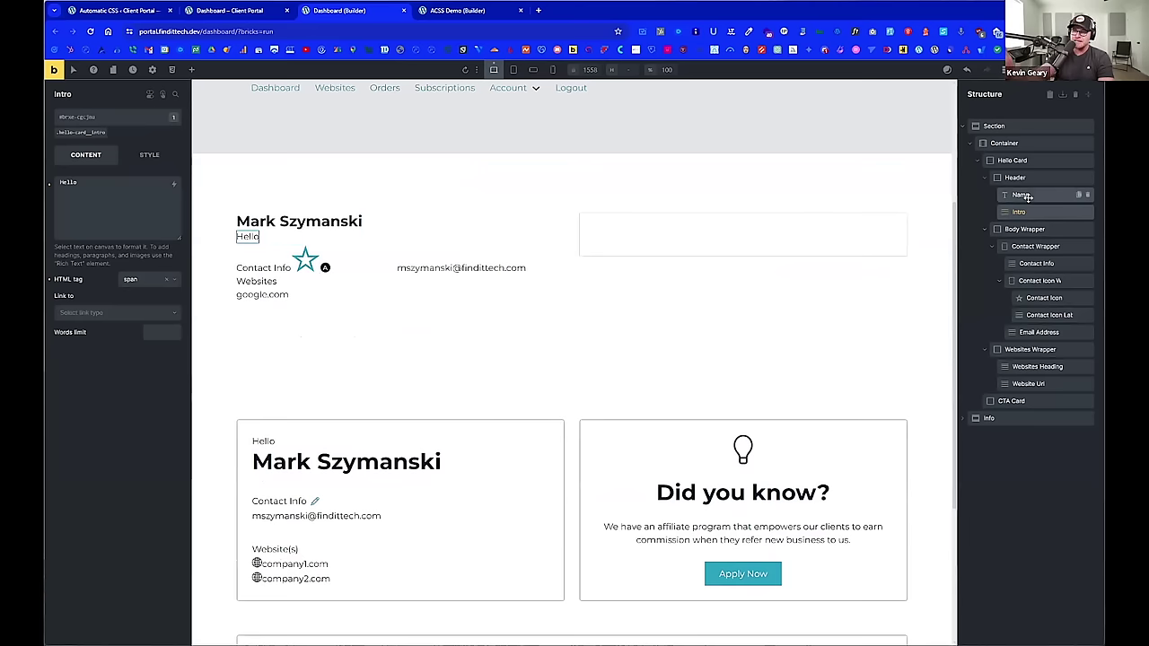
Step: Change the Name heading's HTML tag from h3 to h2
click(1022, 195)
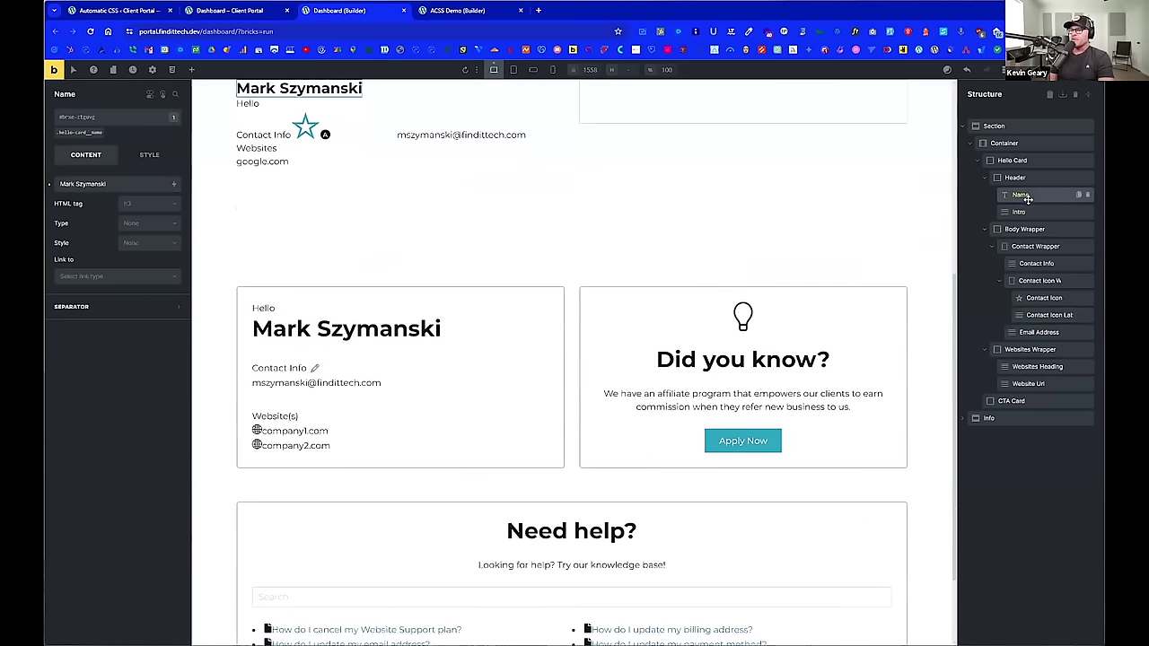
scroll(357, 222, up, 2)
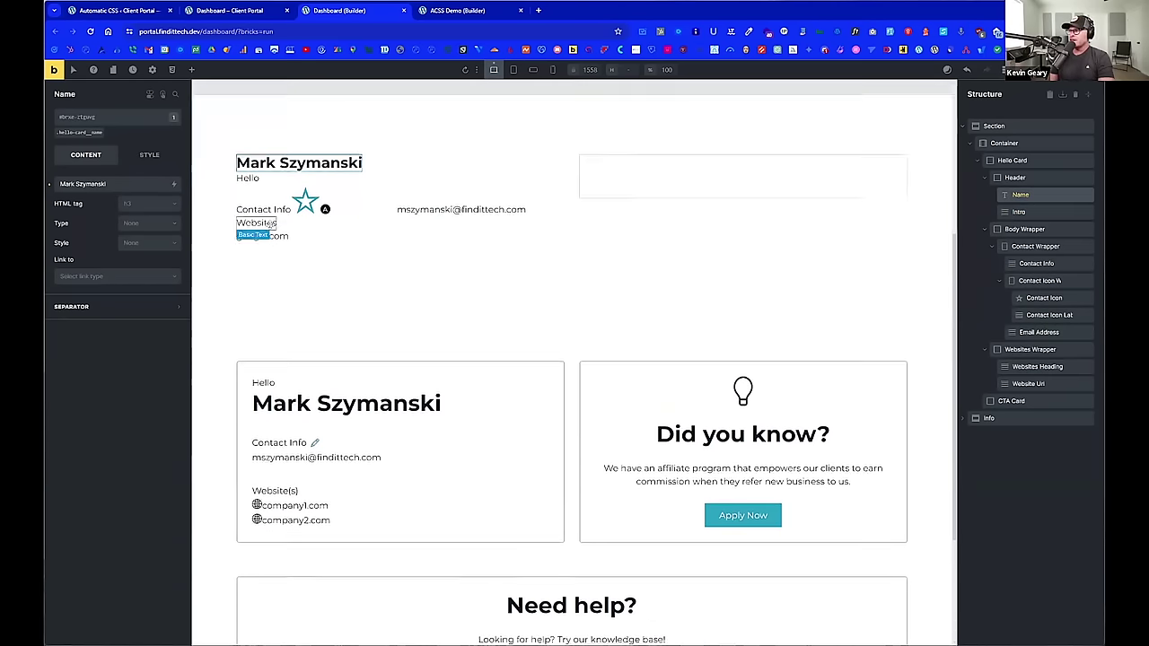
click(148, 204)
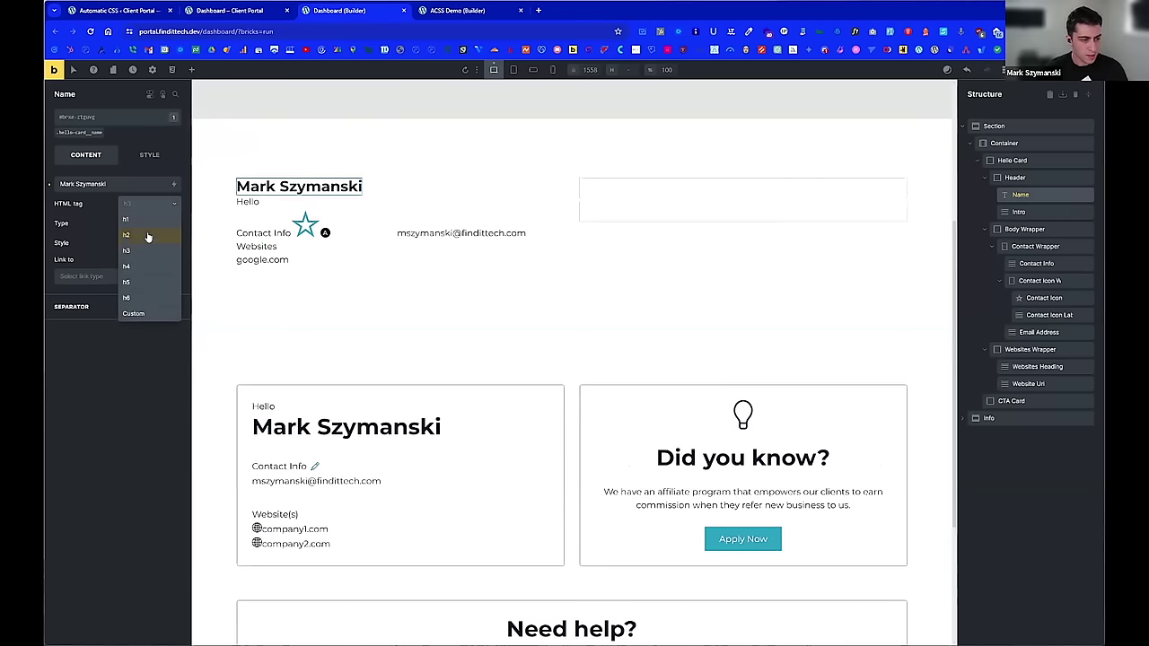
click(103, 220)
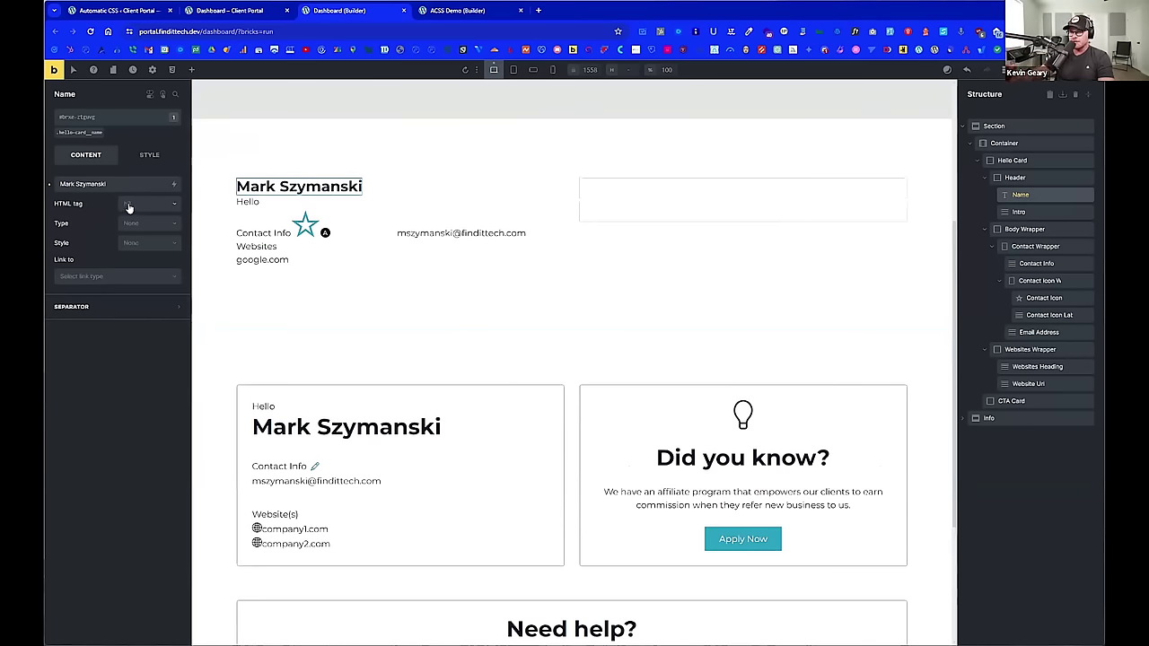
click(128, 208)
click(142, 231)
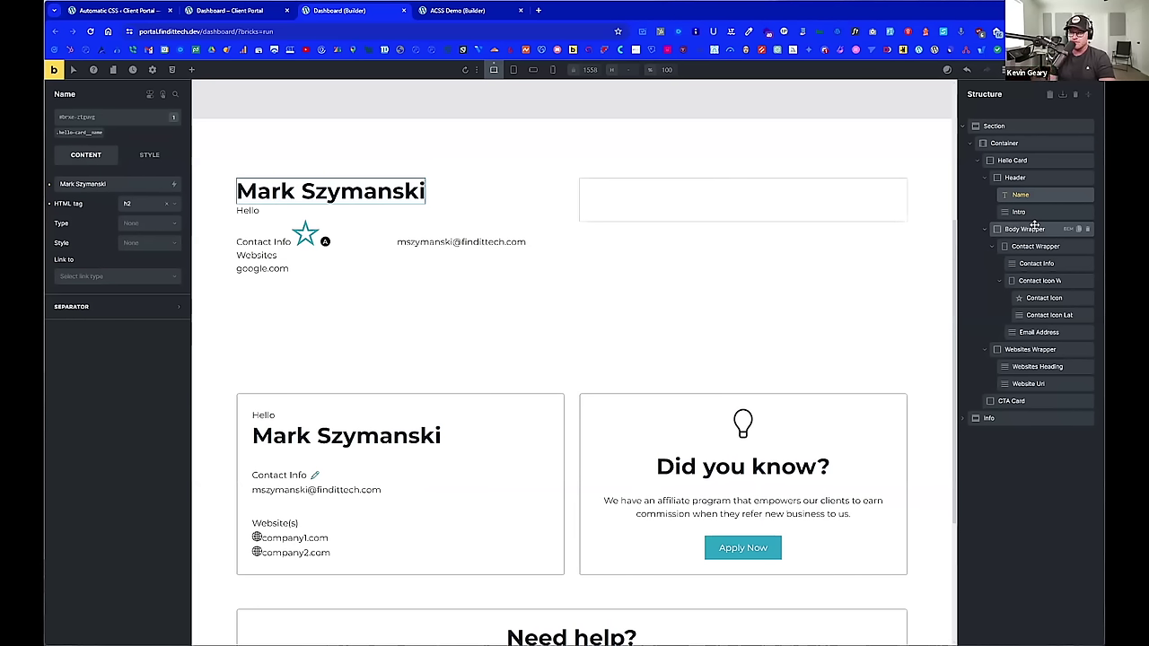
click(1032, 229)
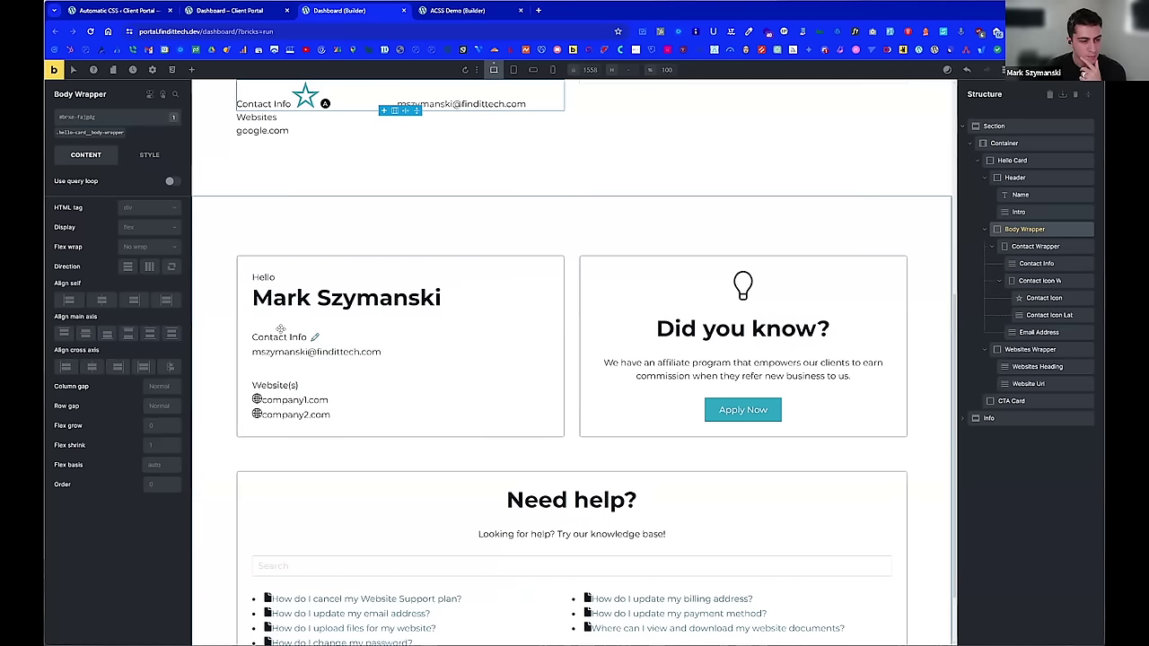
scroll(272, 318, up, 1)
scroll(271, 318, up, 2)
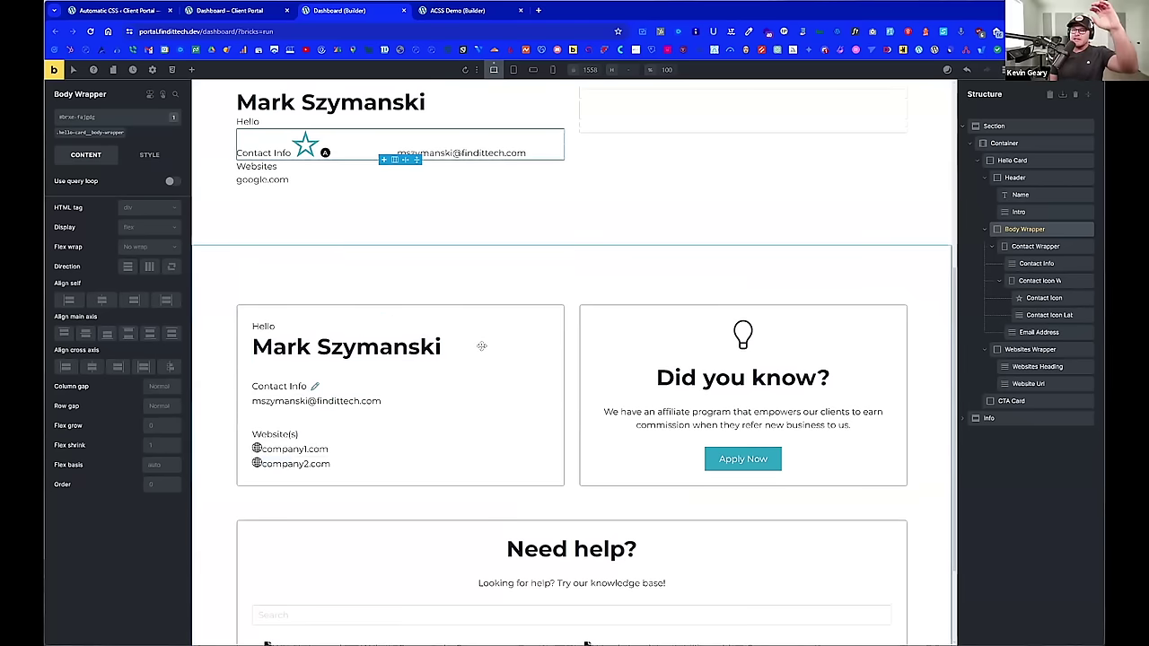
scroll(479, 344, up, 1)
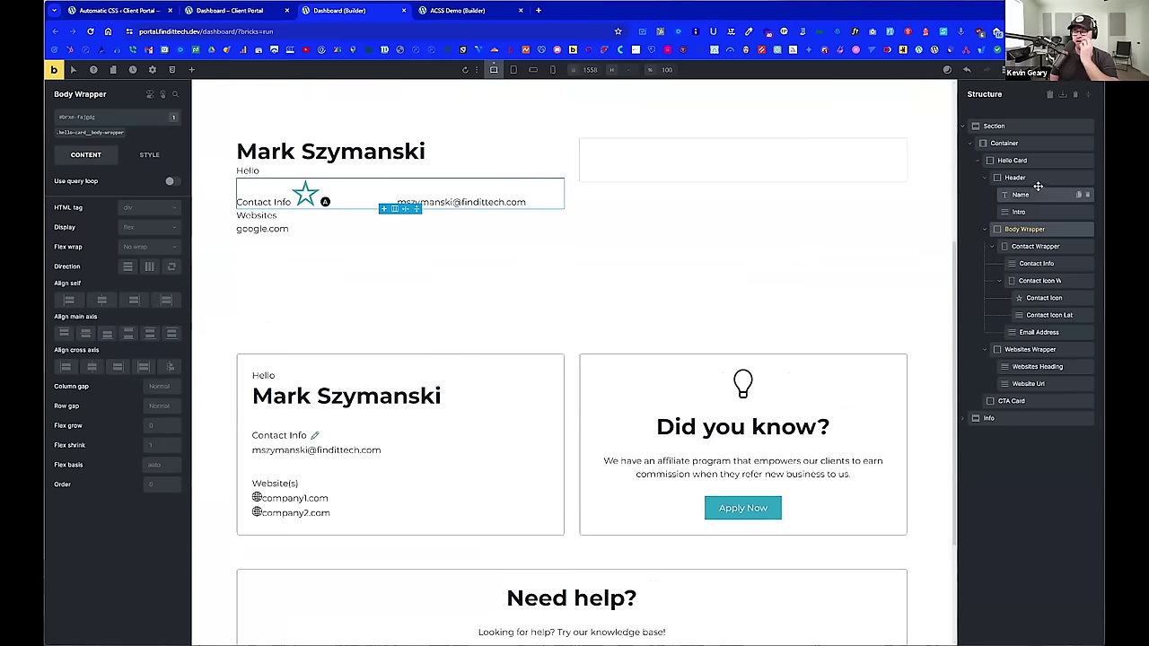
click(1013, 160)
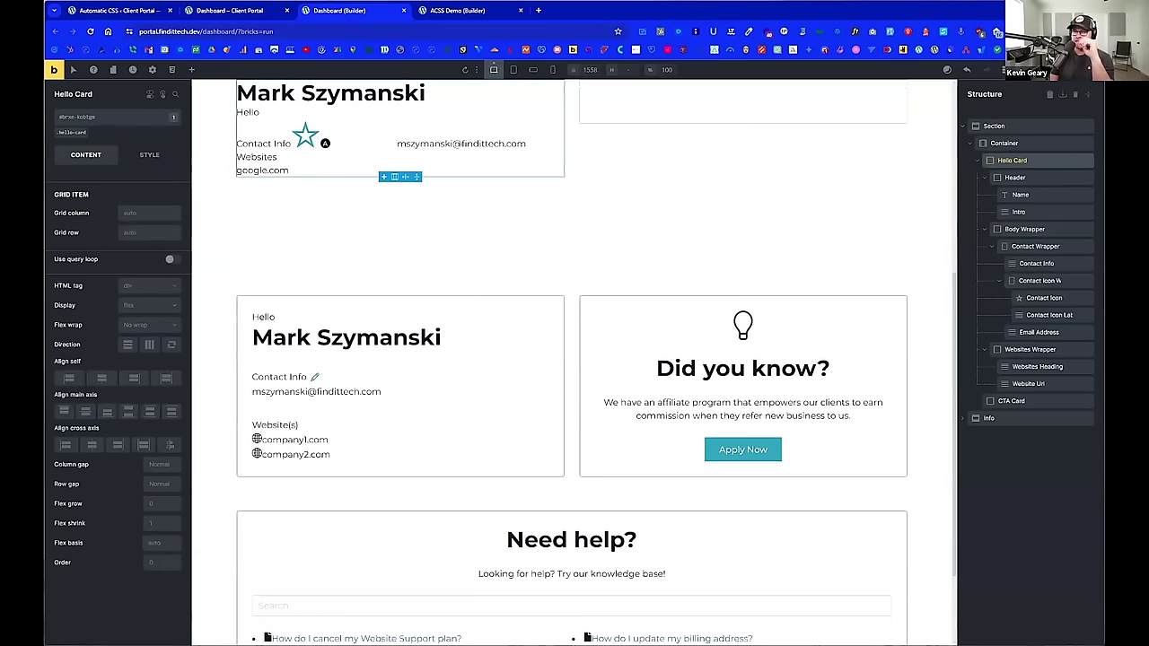
Step: On the .hello-card class, set Row gap to calc(var(--content-gap)*1.5)
click(66, 133)
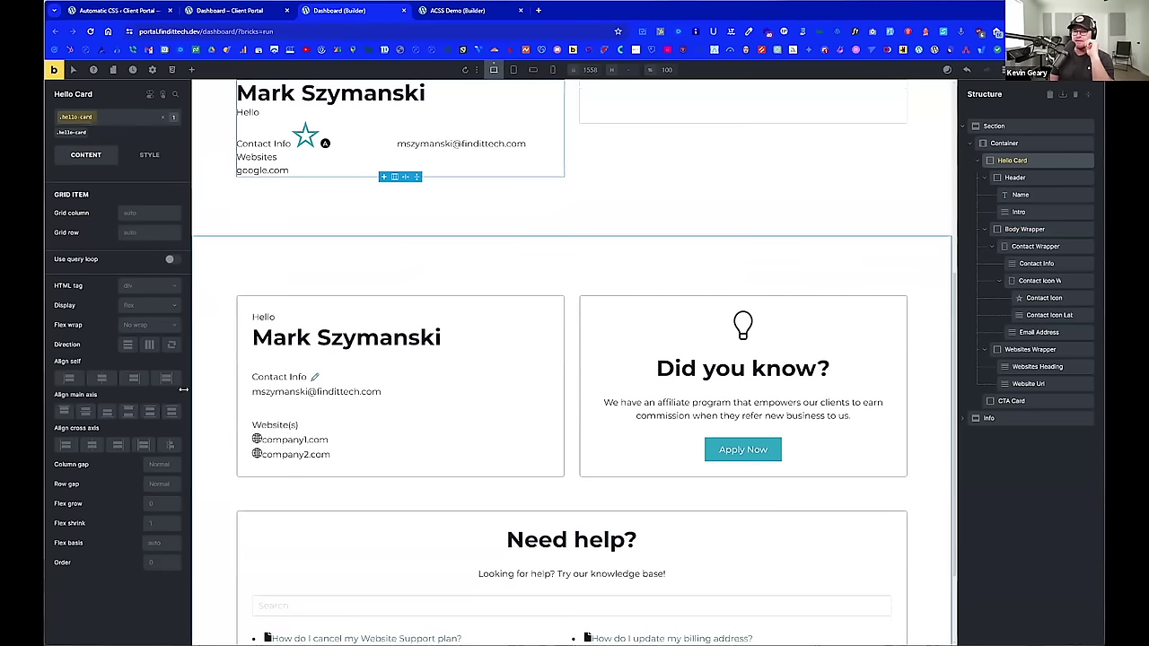
click(161, 482)
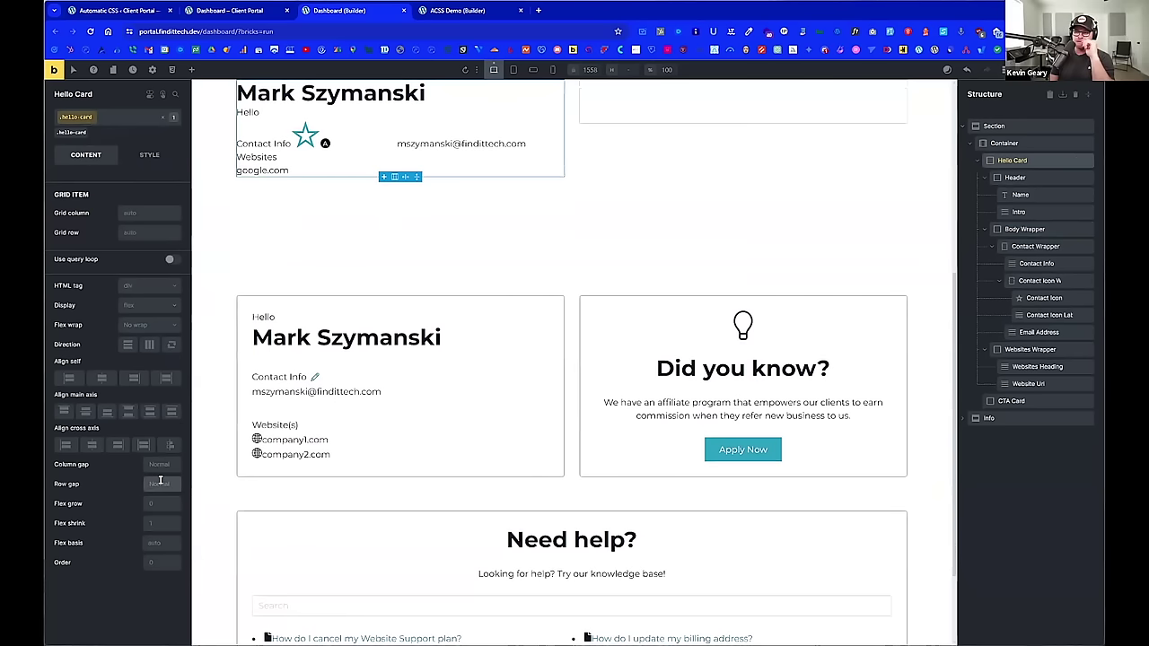
right_click(161, 482)
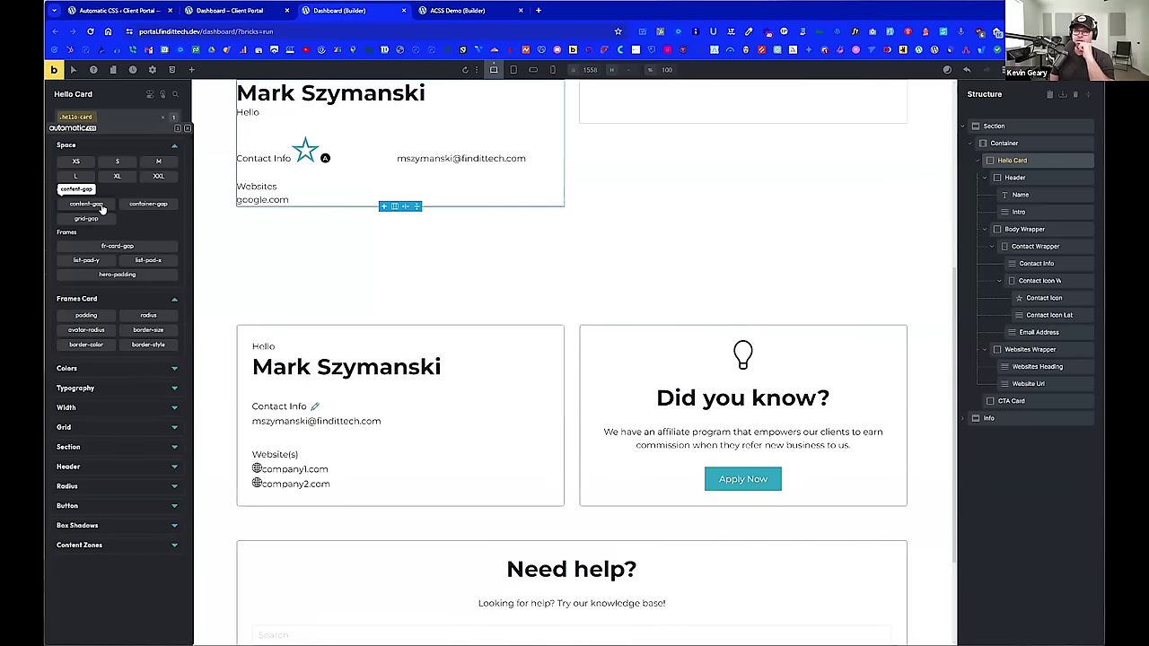
click(102, 207)
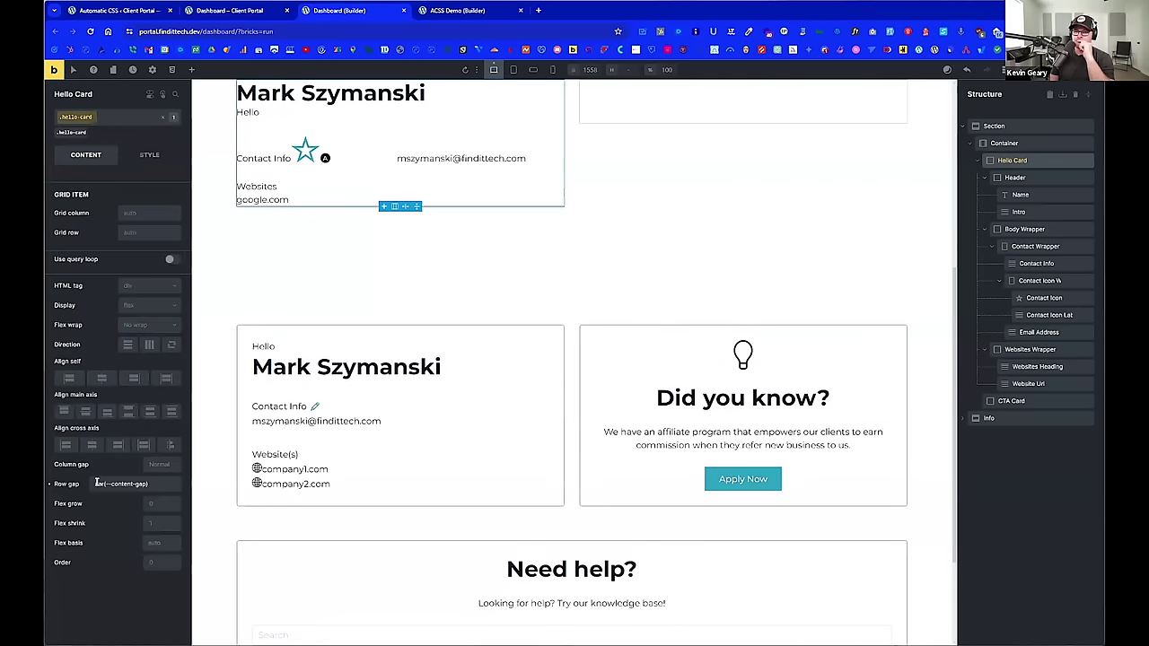
text(calc()
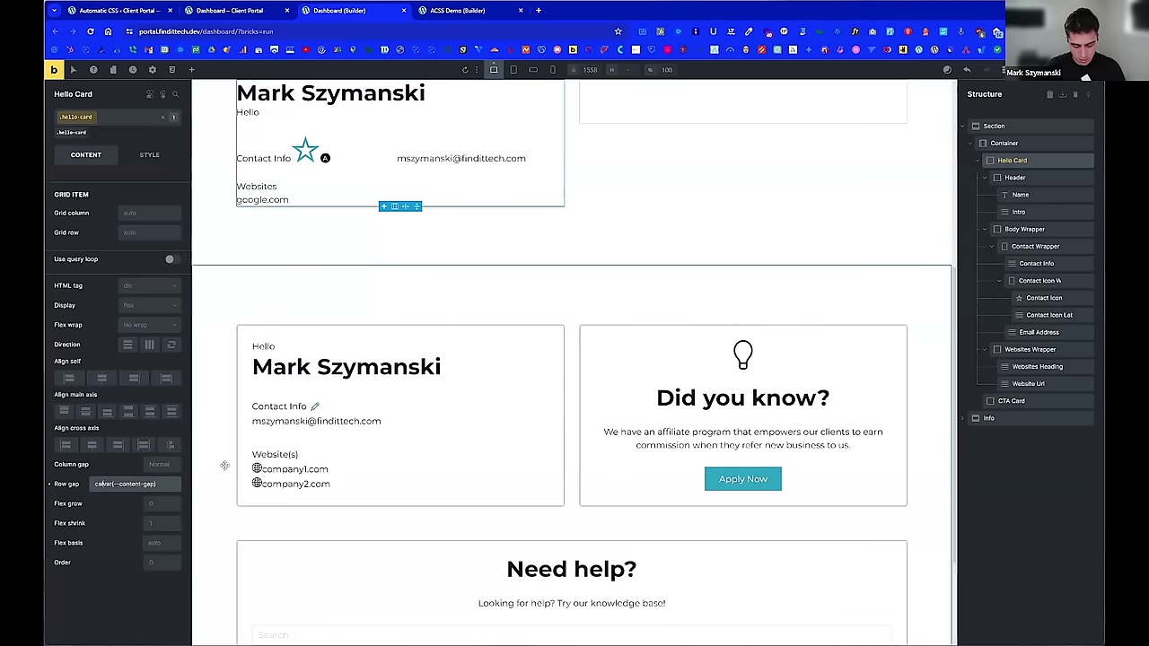
key(End)
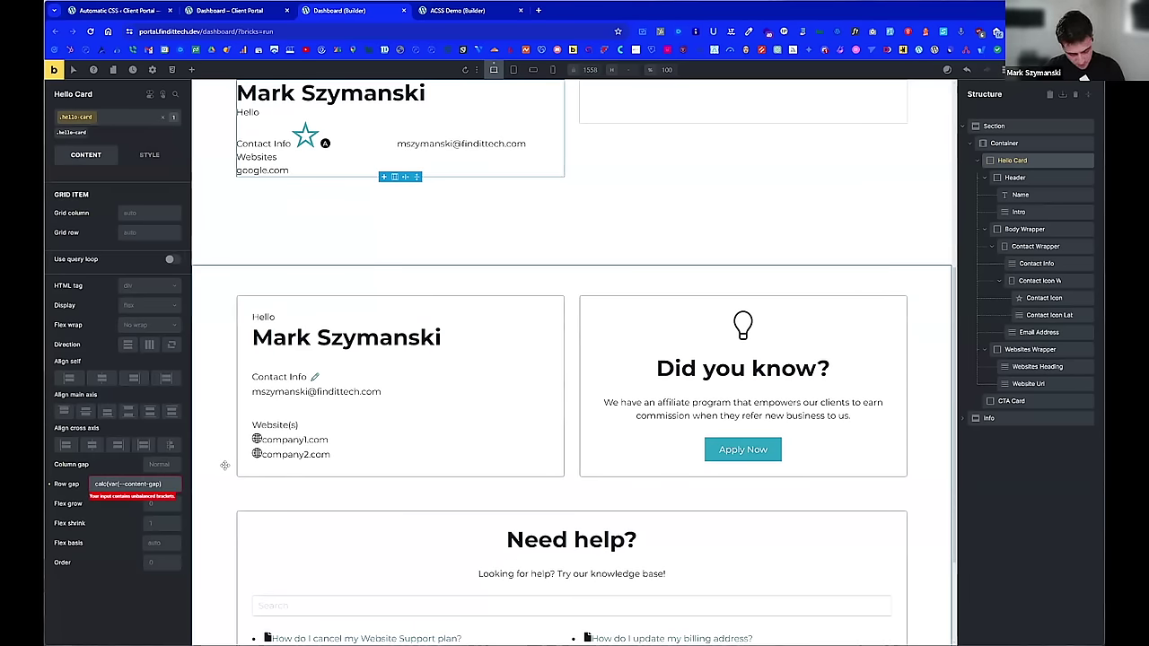
text(*1.5))
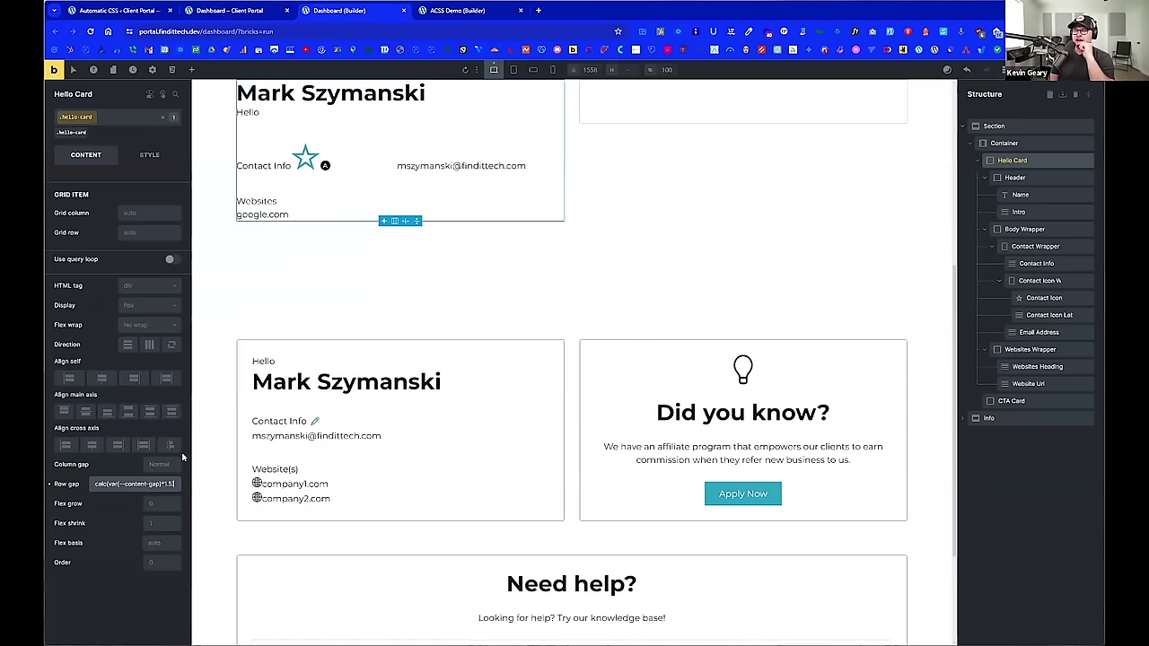
scroll(371, 356, up, 1)
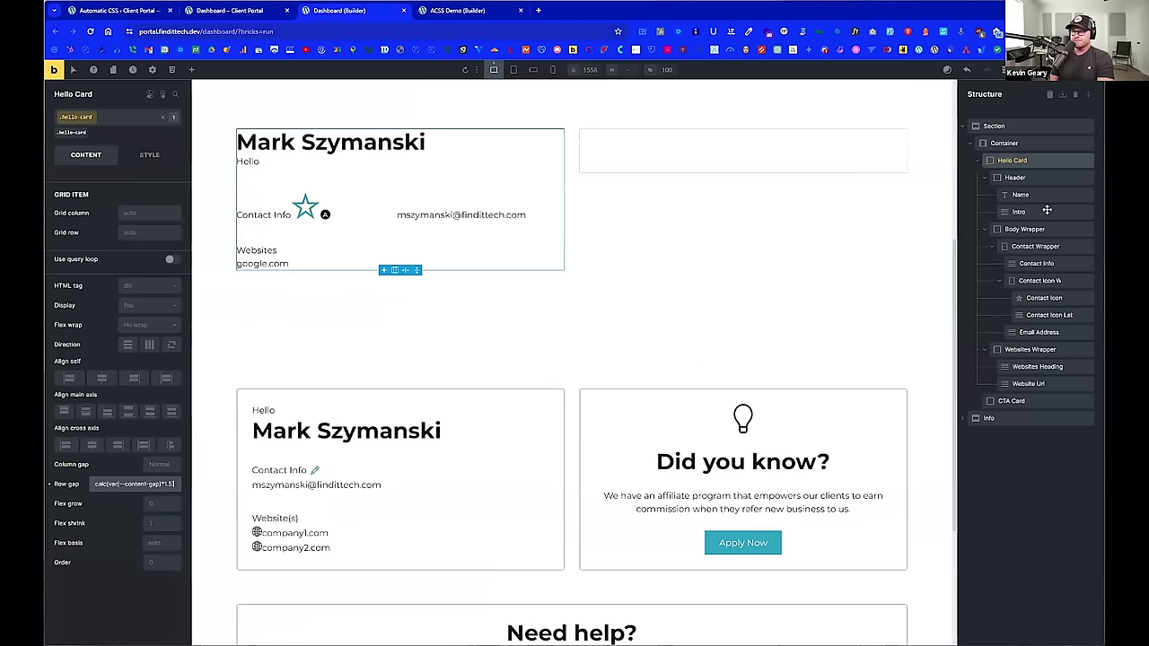
Step: Switch the Body Wrapper and Contact Wrapper styling targets from element IDs to their BEM classes
click(1025, 229)
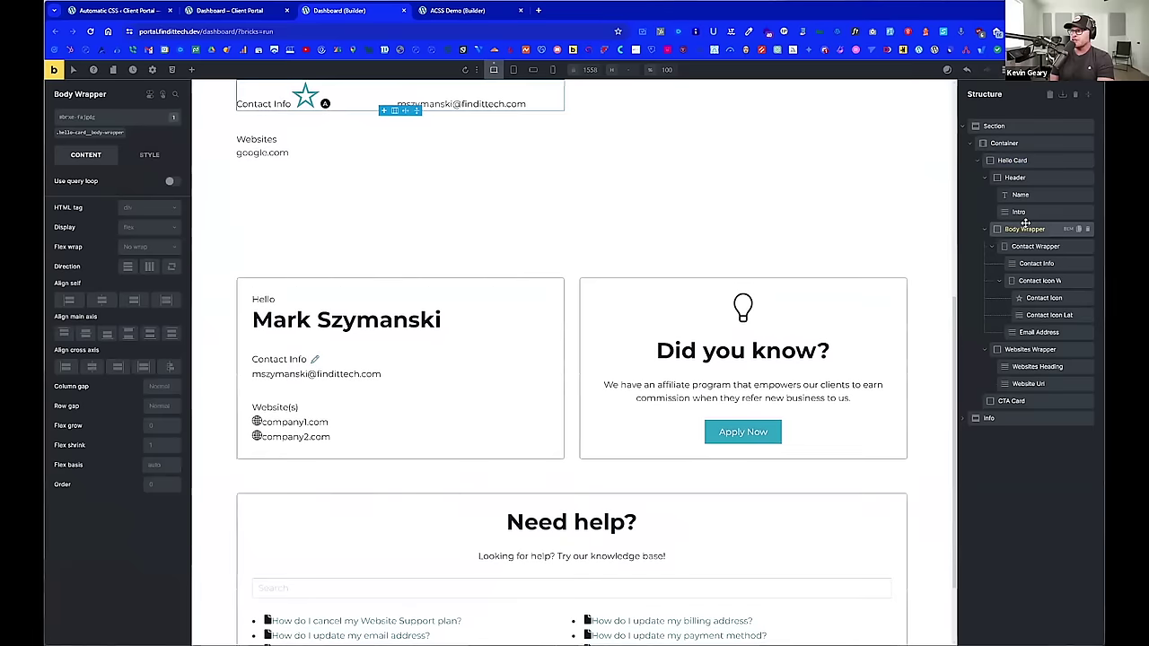
scroll(692, 261, up, 3)
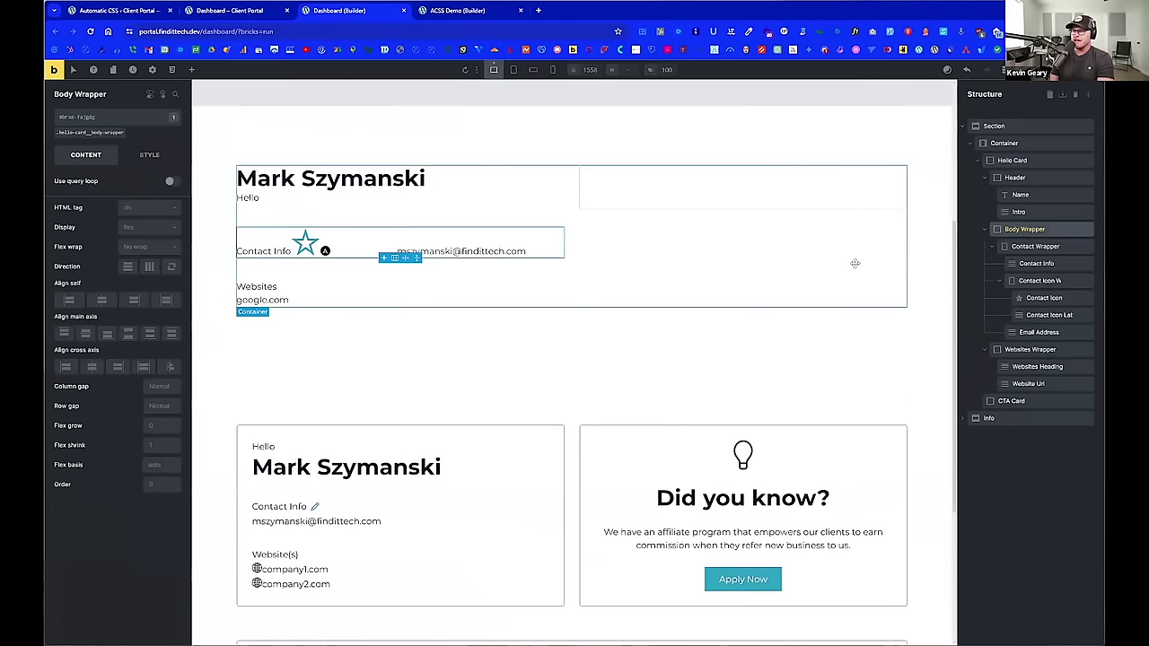
click(92, 132)
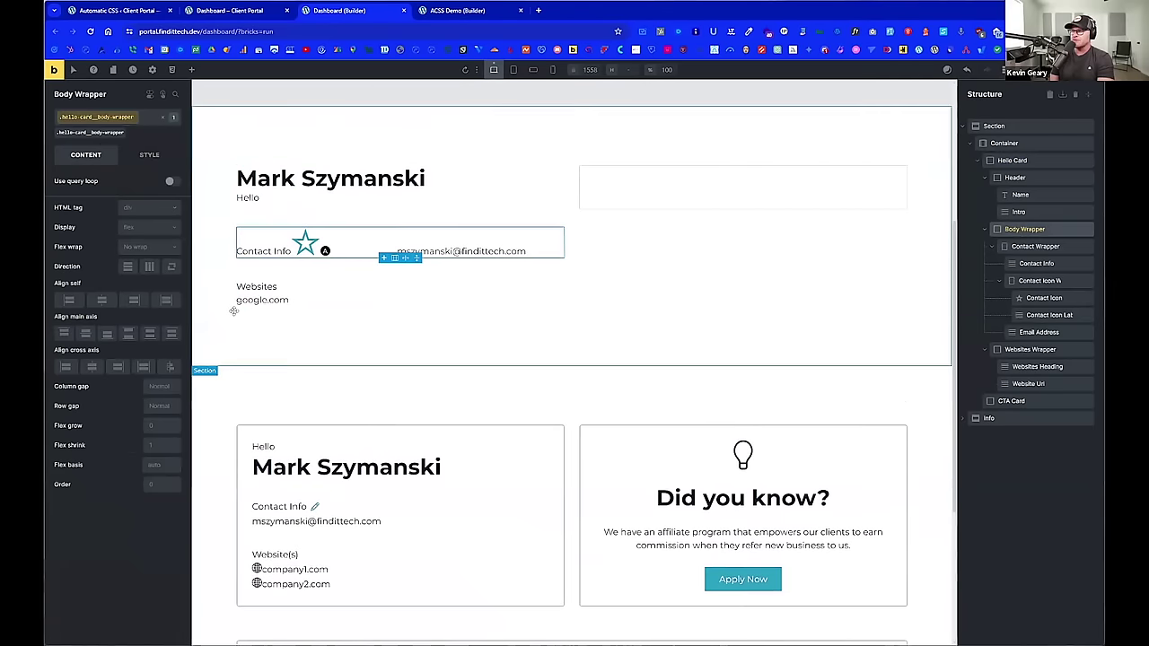
click(1032, 247)
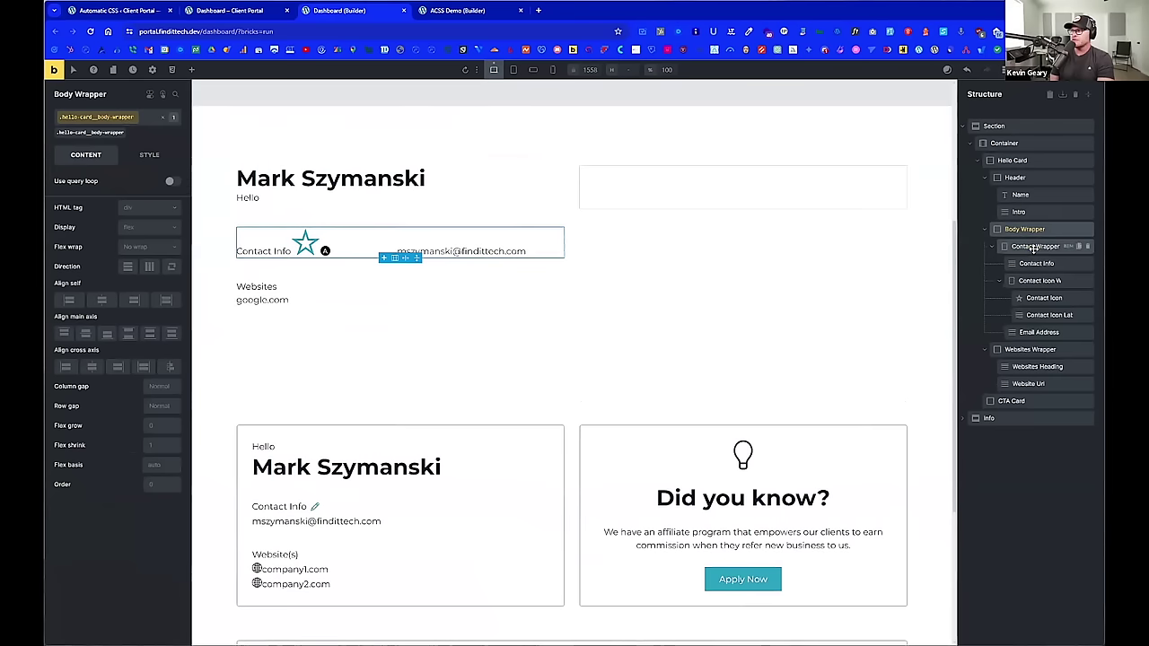
scroll(538, 269, down, 3)
scroll(372, 226, up, 2)
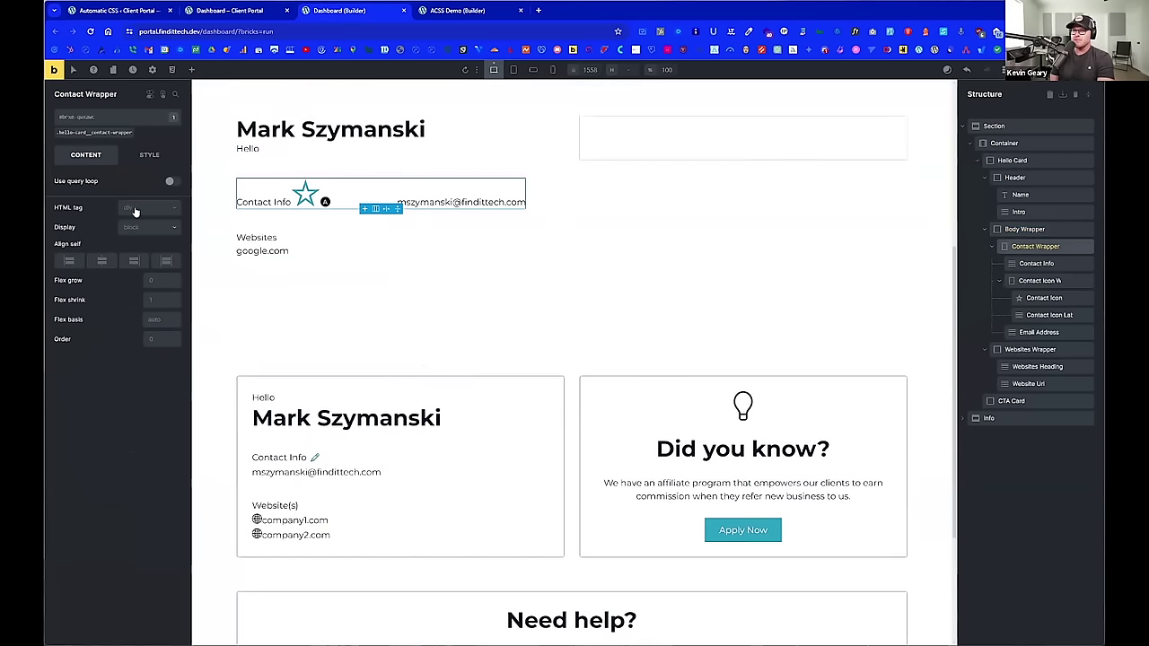
click(92, 132)
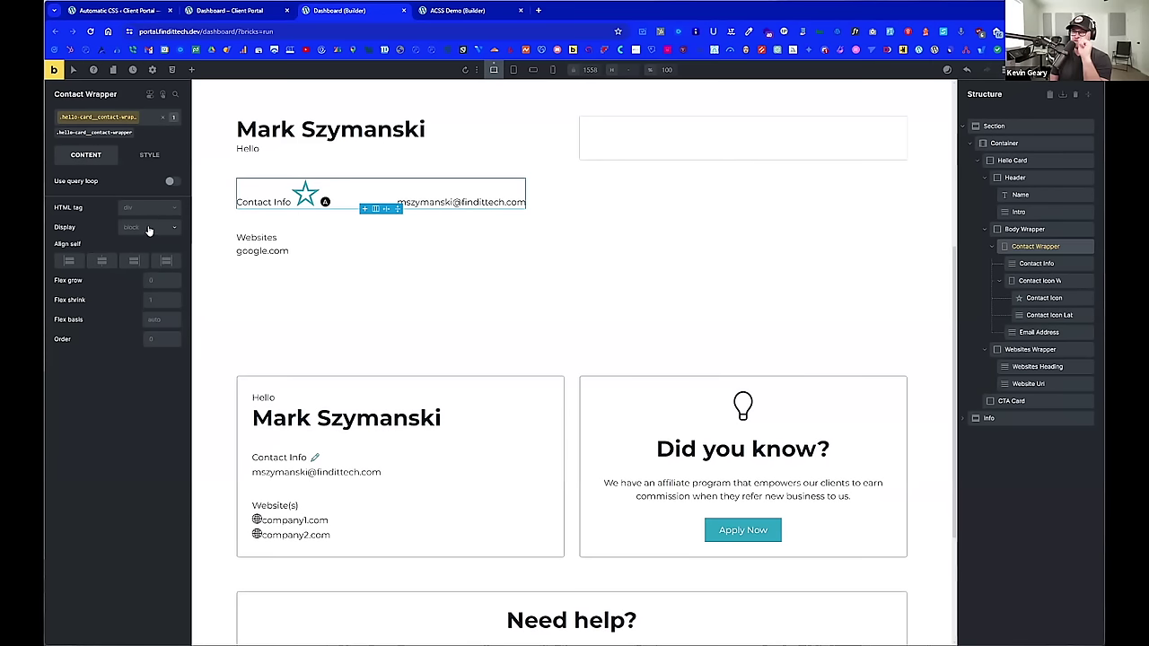
Step: Set the Contact Wrapper to display flex with vertical (column) direction
click(141, 232)
click(144, 262)
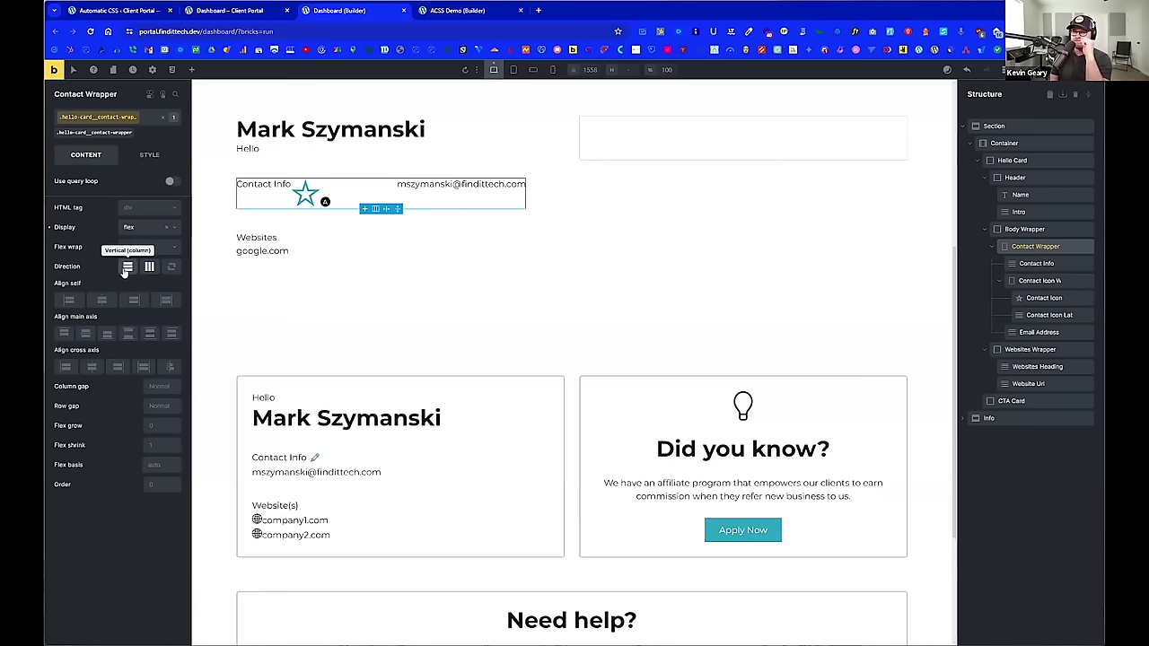
click(149, 266)
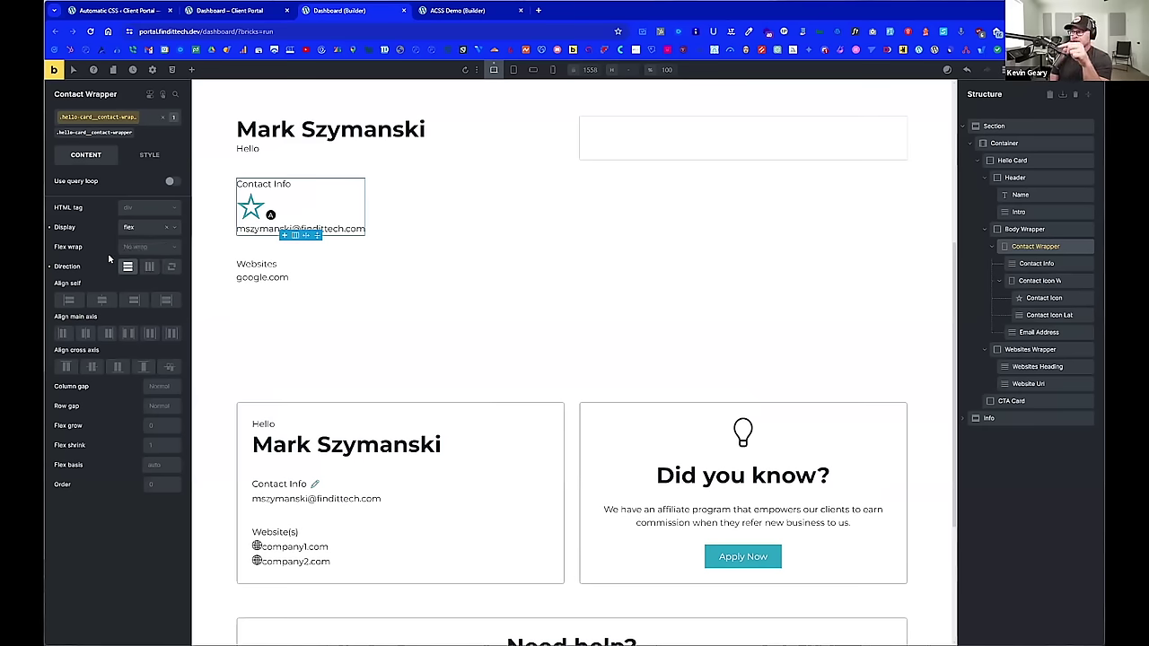
click(1039, 281)
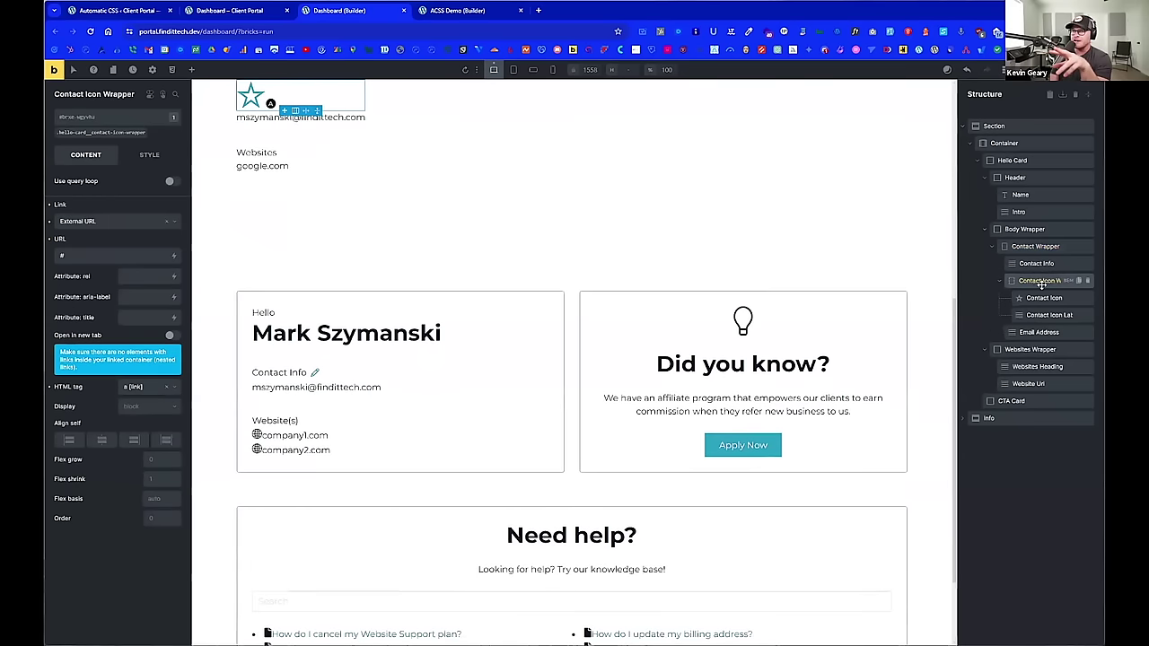
click(1035, 263)
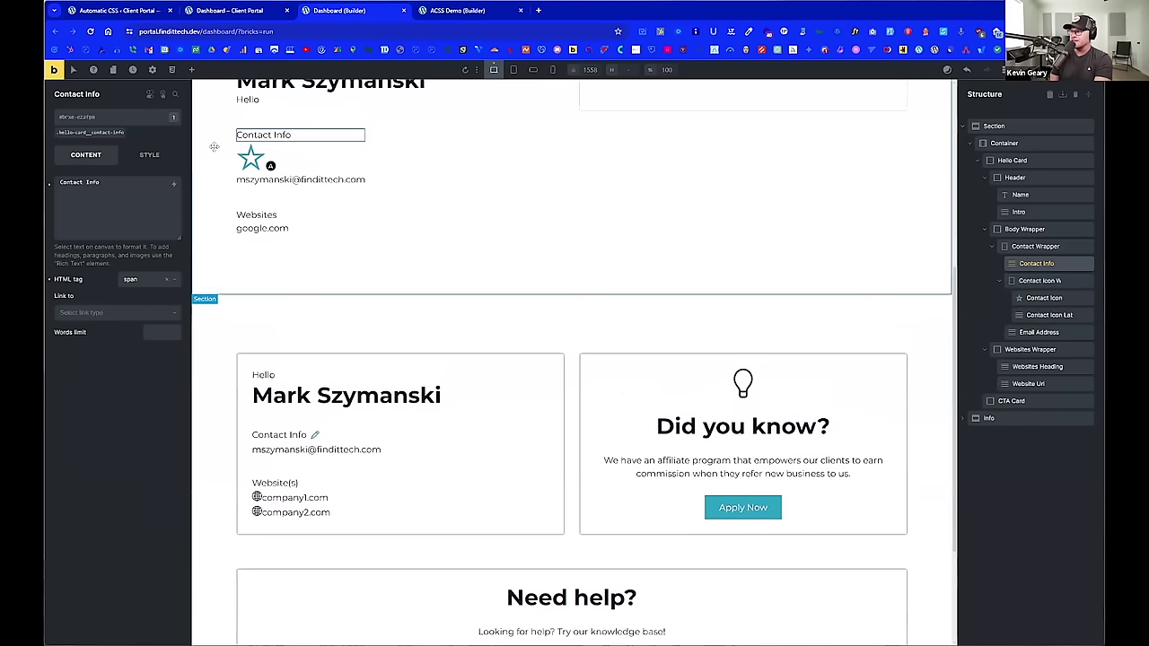
Step: Replace the star contact icon with a Themify pencil icon
click(255, 158)
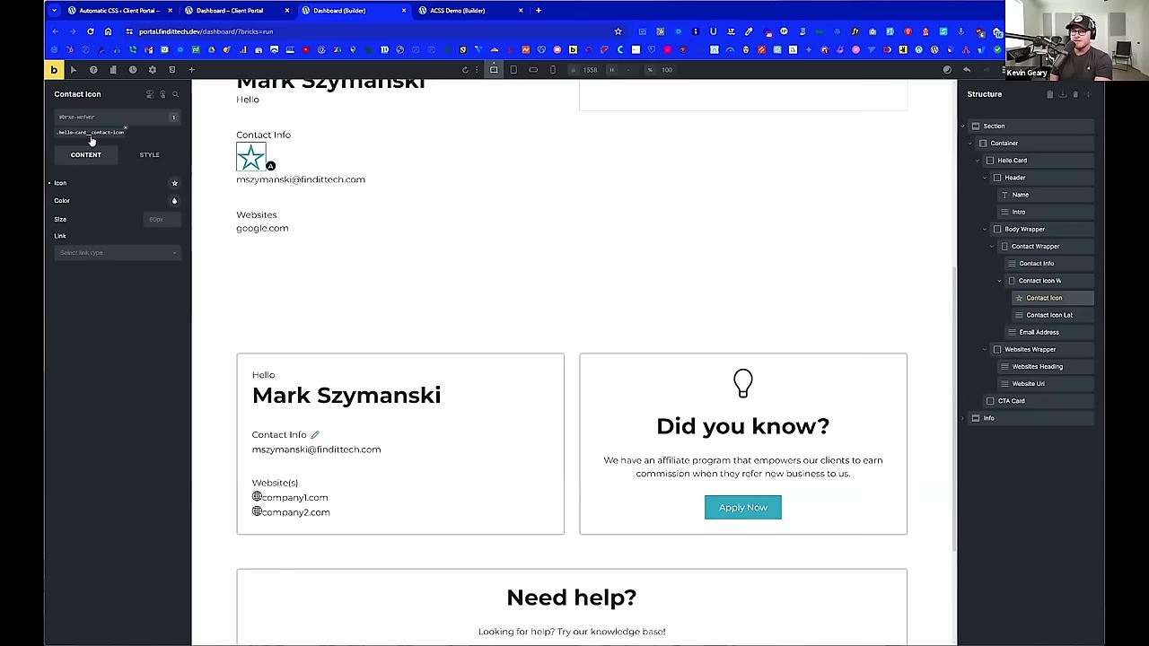
click(174, 184)
click(112, 232)
text(pencl)
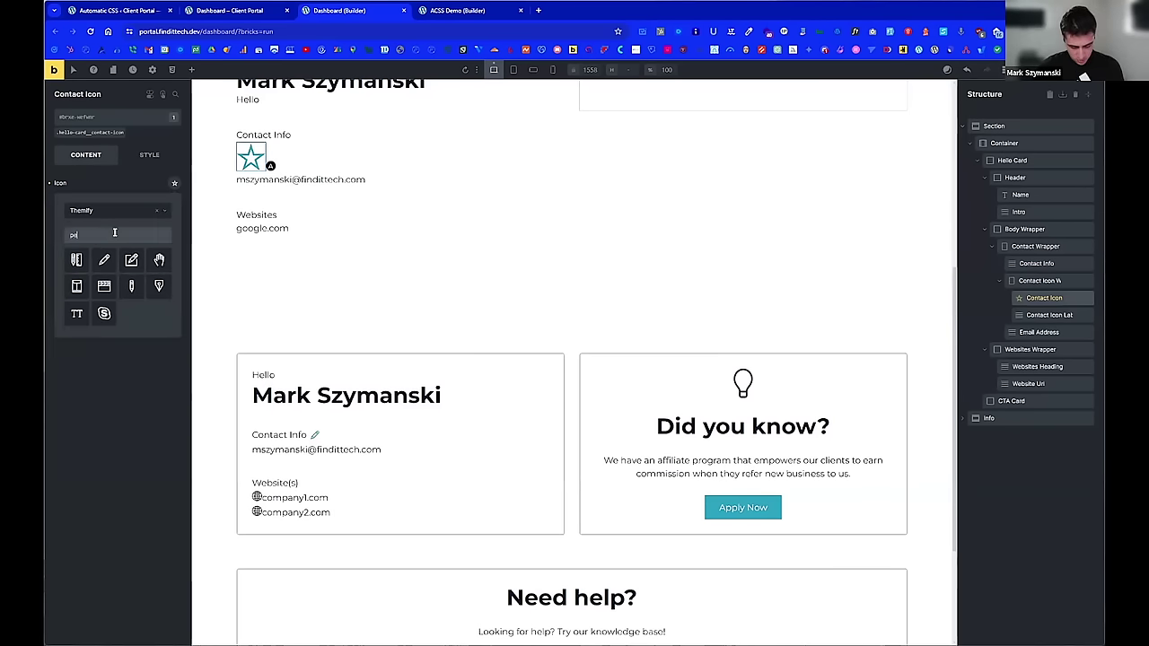
click(105, 259)
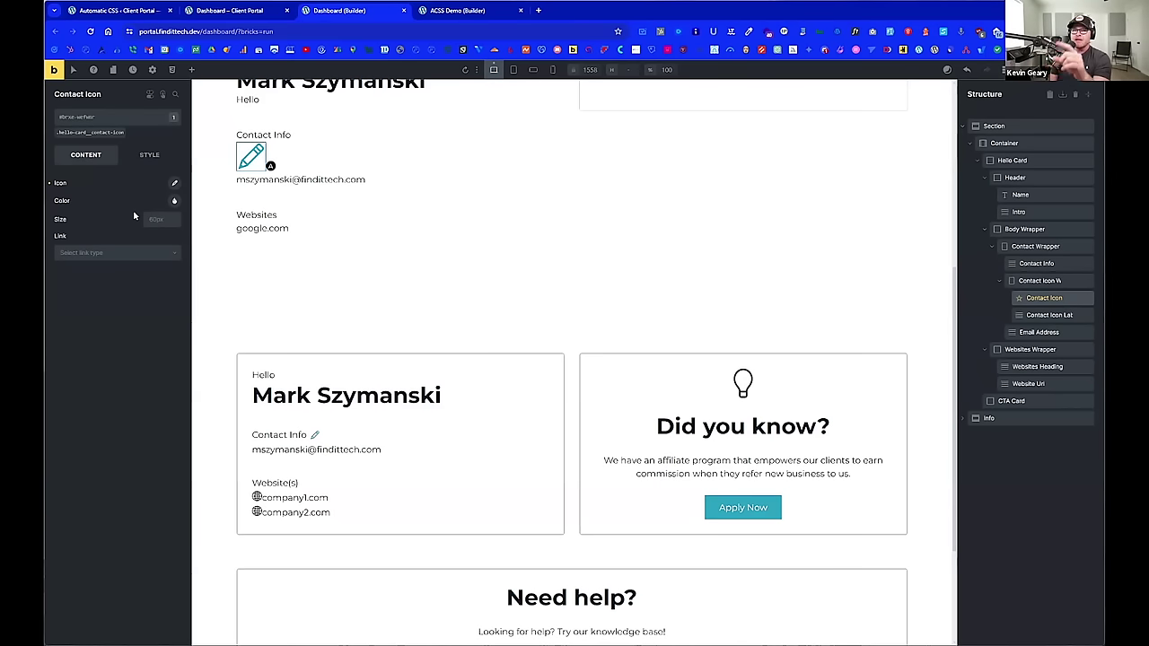
Step: Target the .hello-card__contact-icon class and set the icon size to --icon-size
click(90, 117)
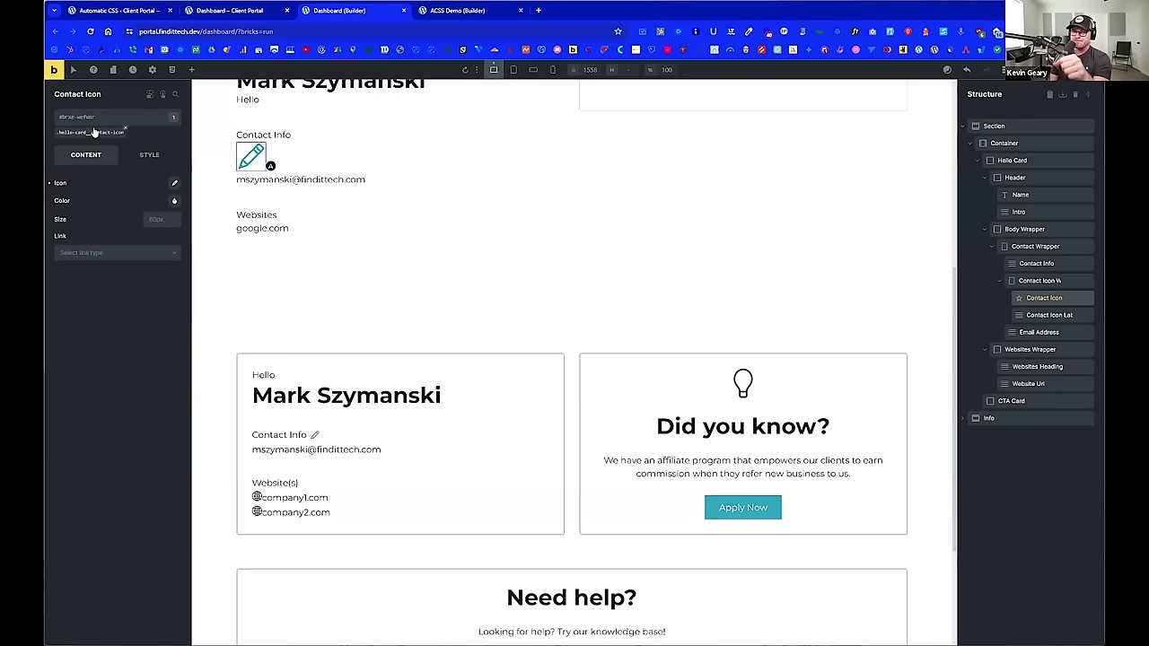
click(94, 133)
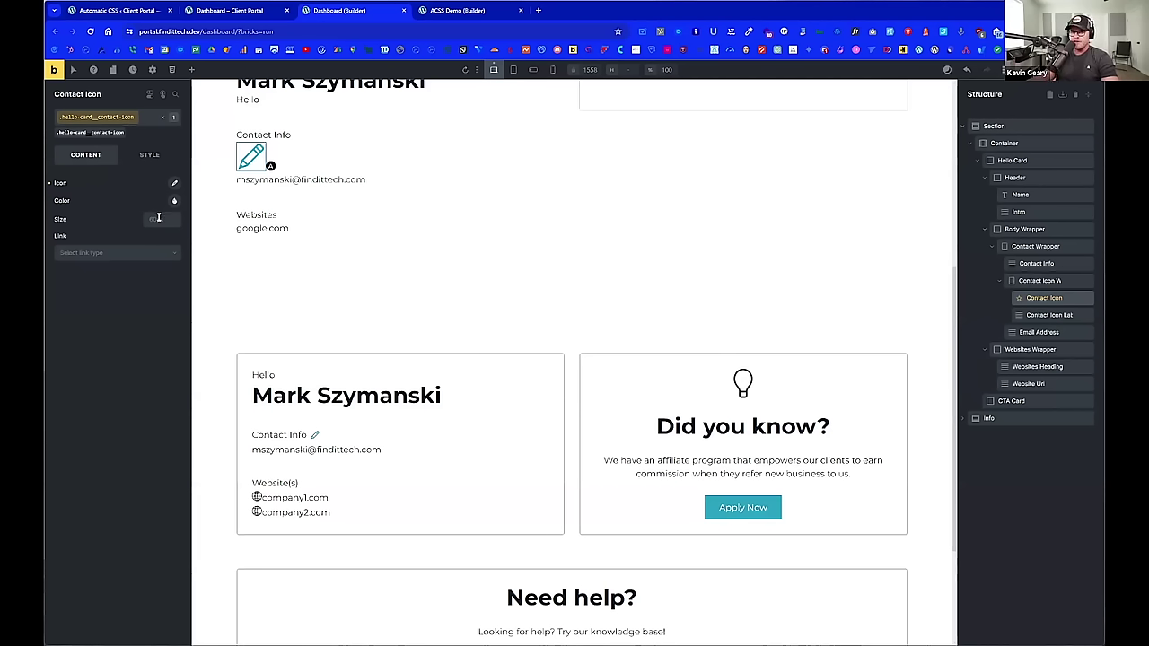
click(147, 220)
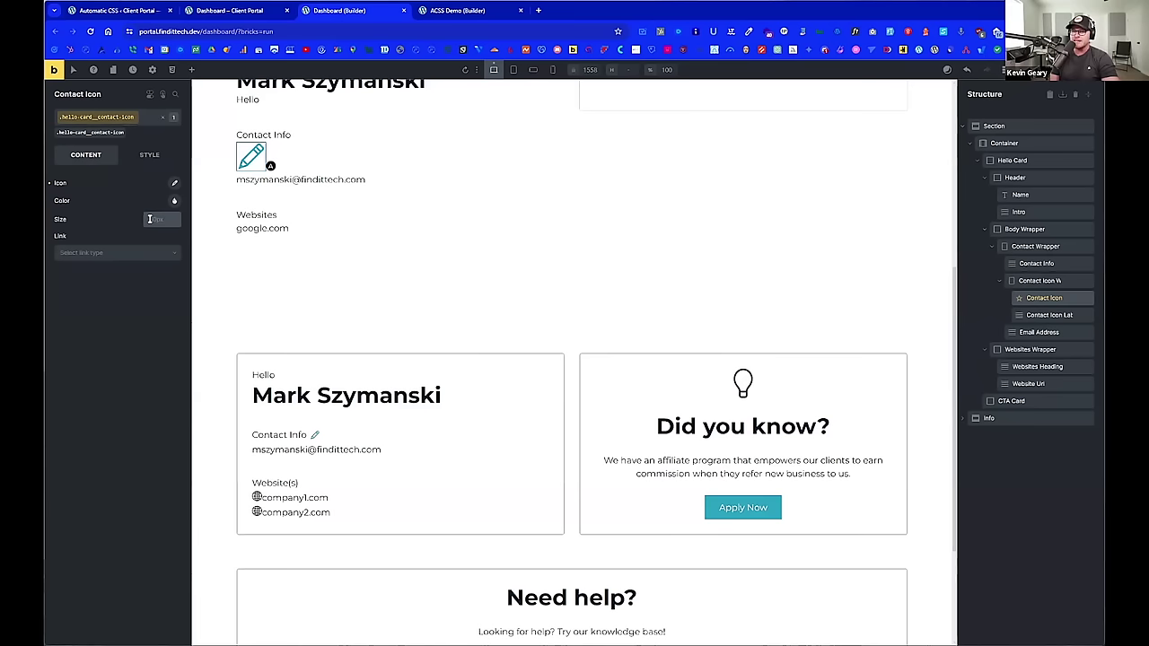
click(151, 219)
text(--icon-size)
key(Return)
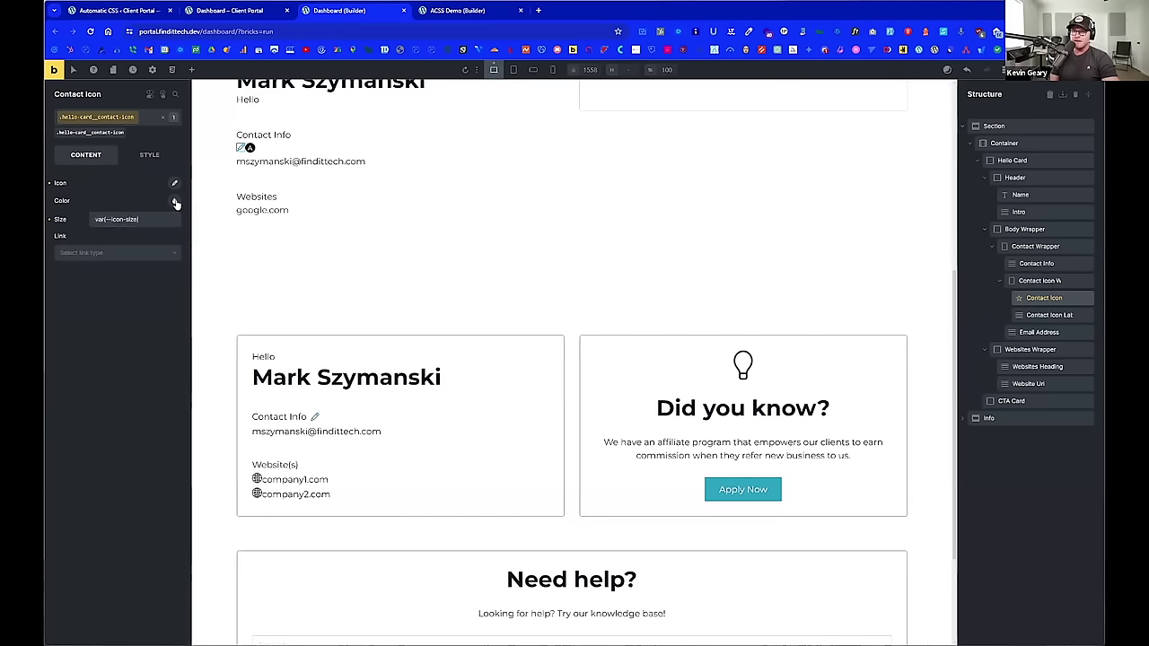
Step: Set the contact icon's colour to var(--icon-color)
click(175, 201)
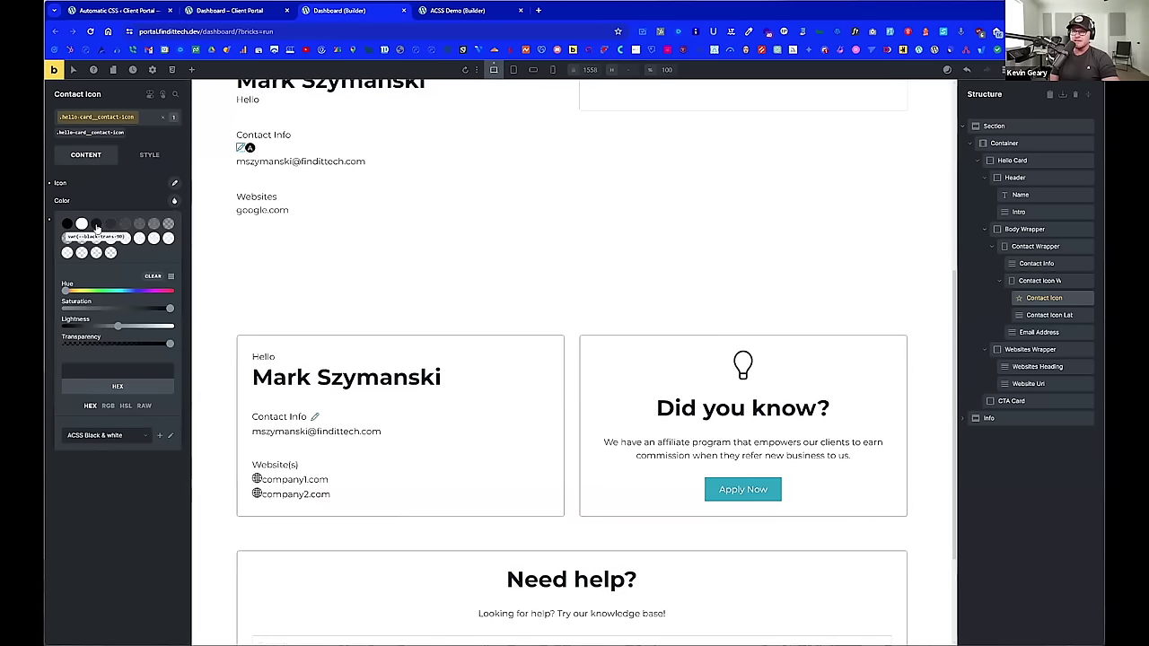
click(67, 224)
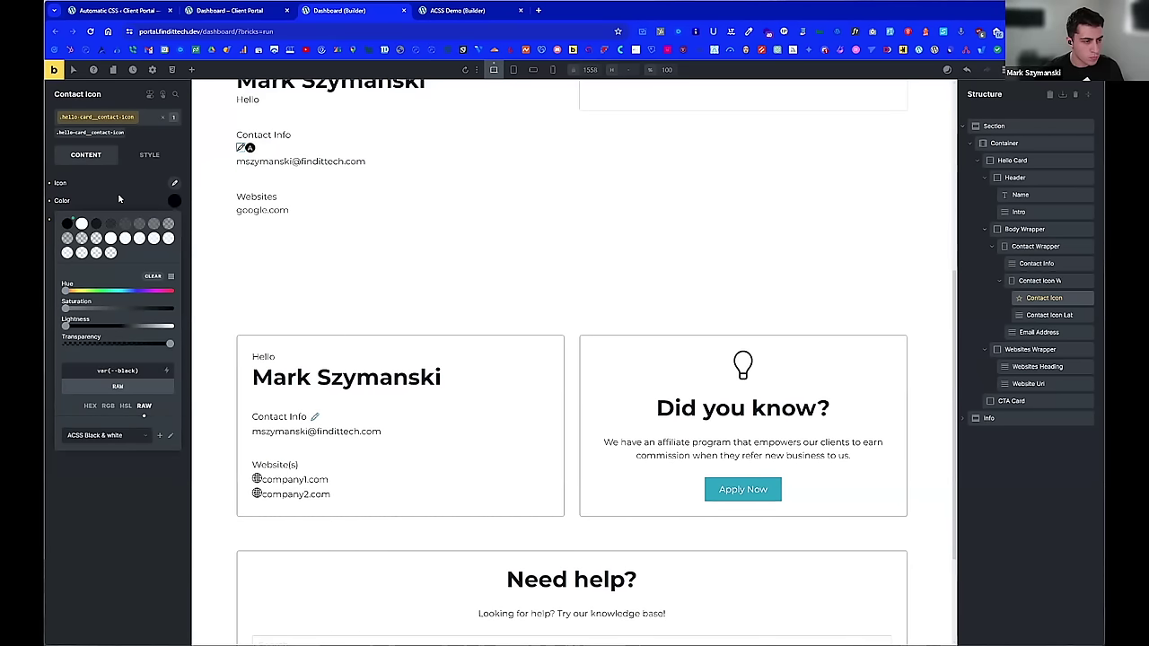
double_click(133, 370)
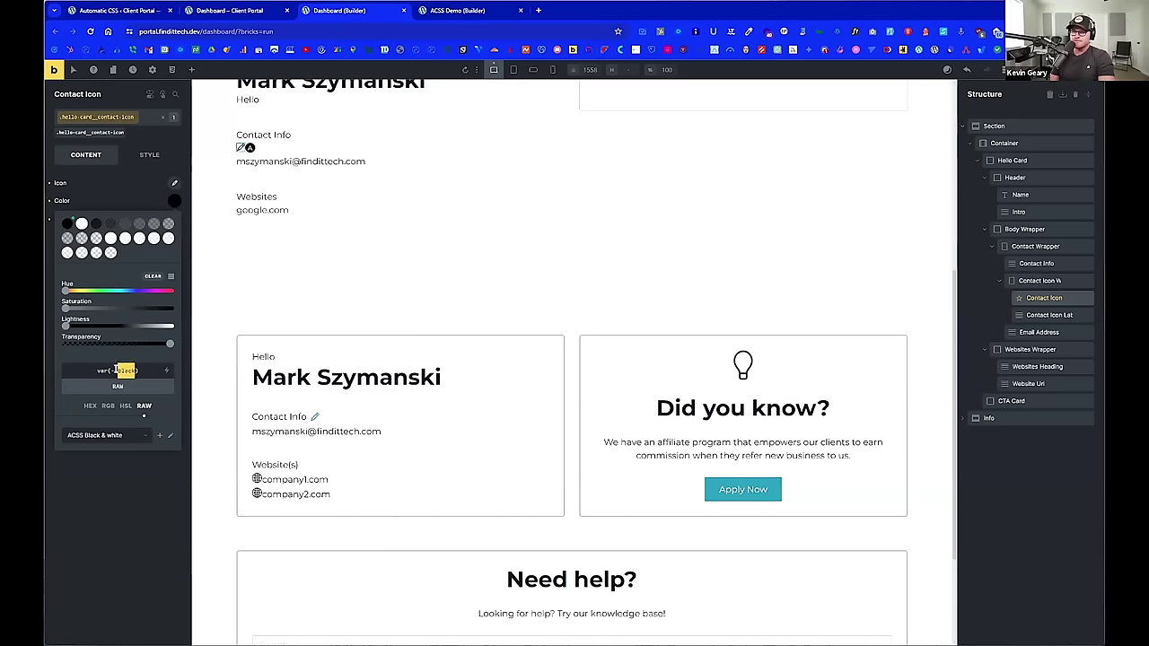
text(icon-color)
click(166, 467)
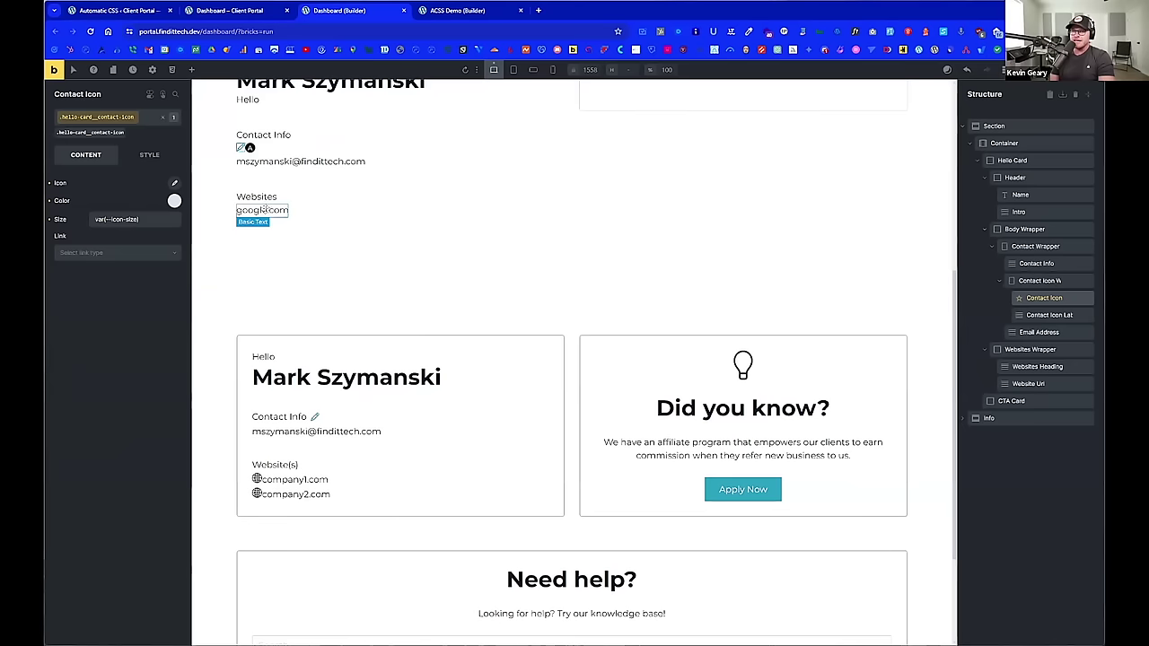
Step: In the Contact Icon's custom CSS, replace the firebrick colour rule with a %root% rule
click(149, 154)
scroll(140, 265, down, 10)
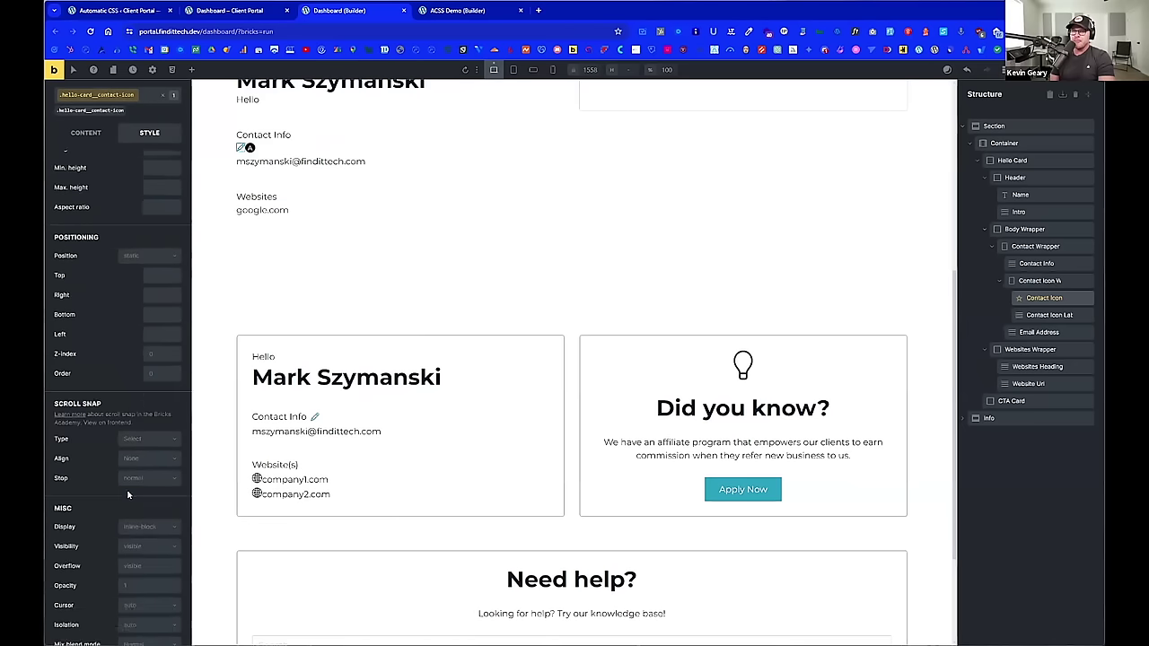
click(96, 605)
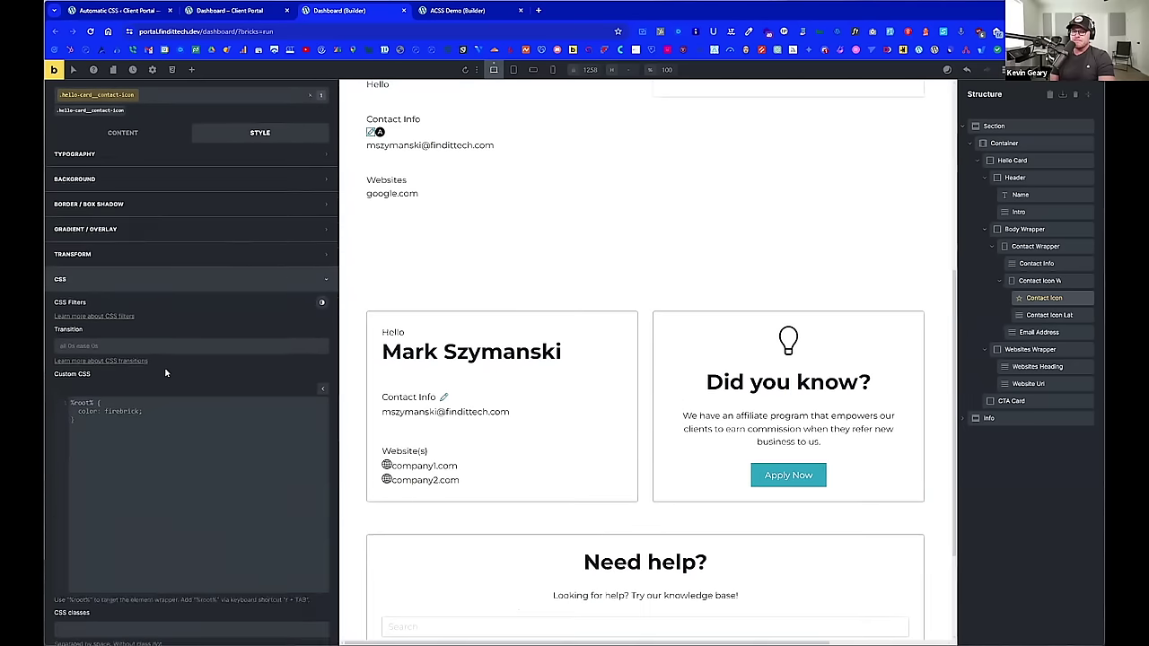
scroll(164, 374, down, 2)
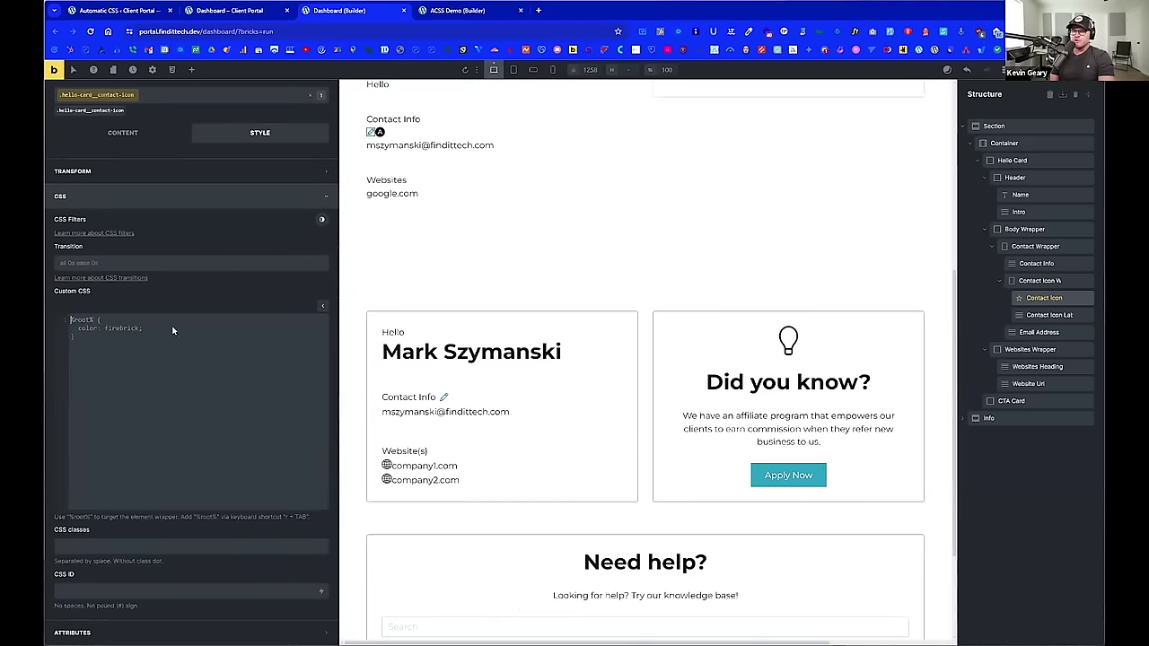
key(ctrl+a)
key(BackSpace)
text(%root% {)
key(Return)
key(Return)
text(})
key(Up)
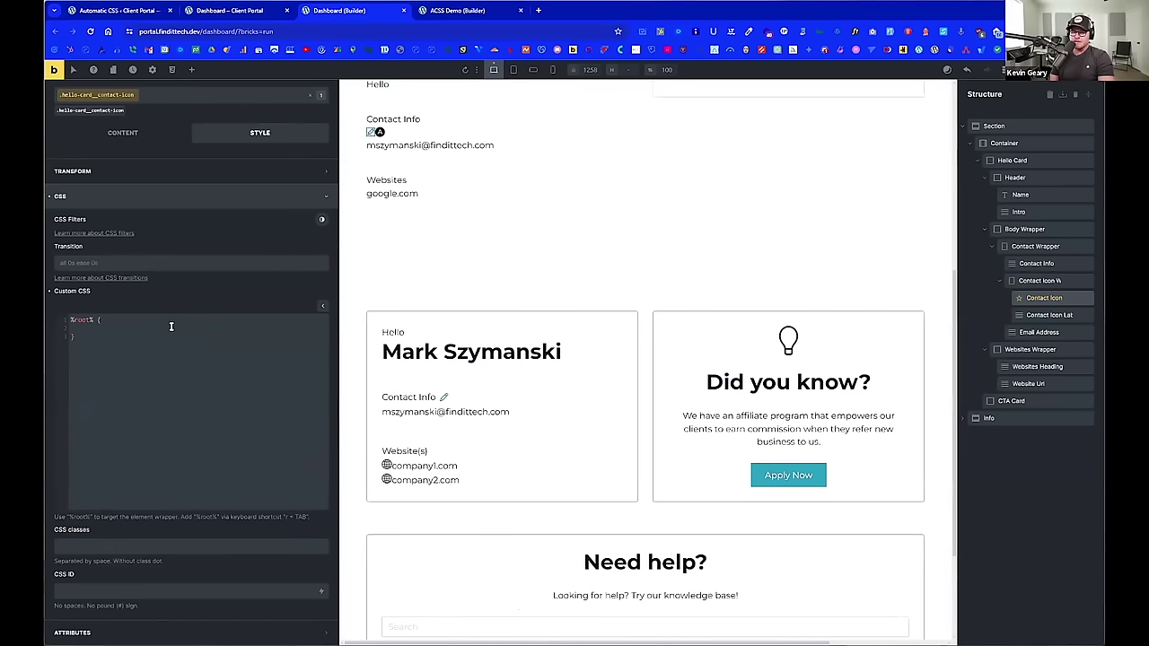
text(color: firebrick;)
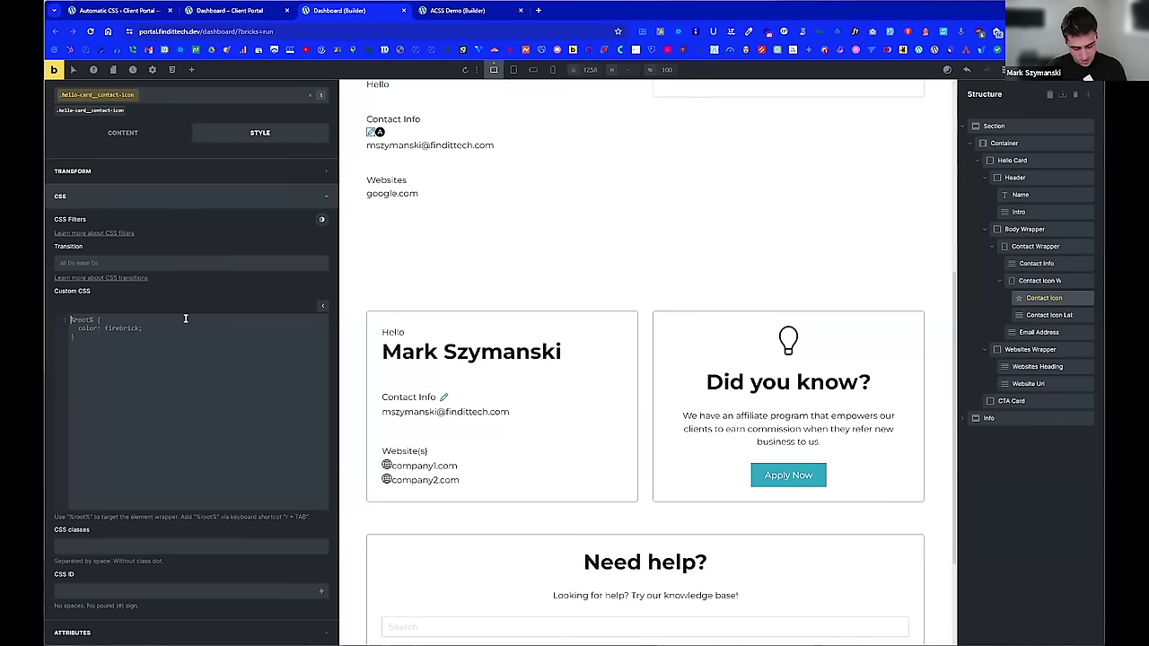
Step: Rewrite the %root% rule so --icon-size is var(--text-m)
key(ctrl+a)
key(BackSpace)
text(r)
key(Tab)
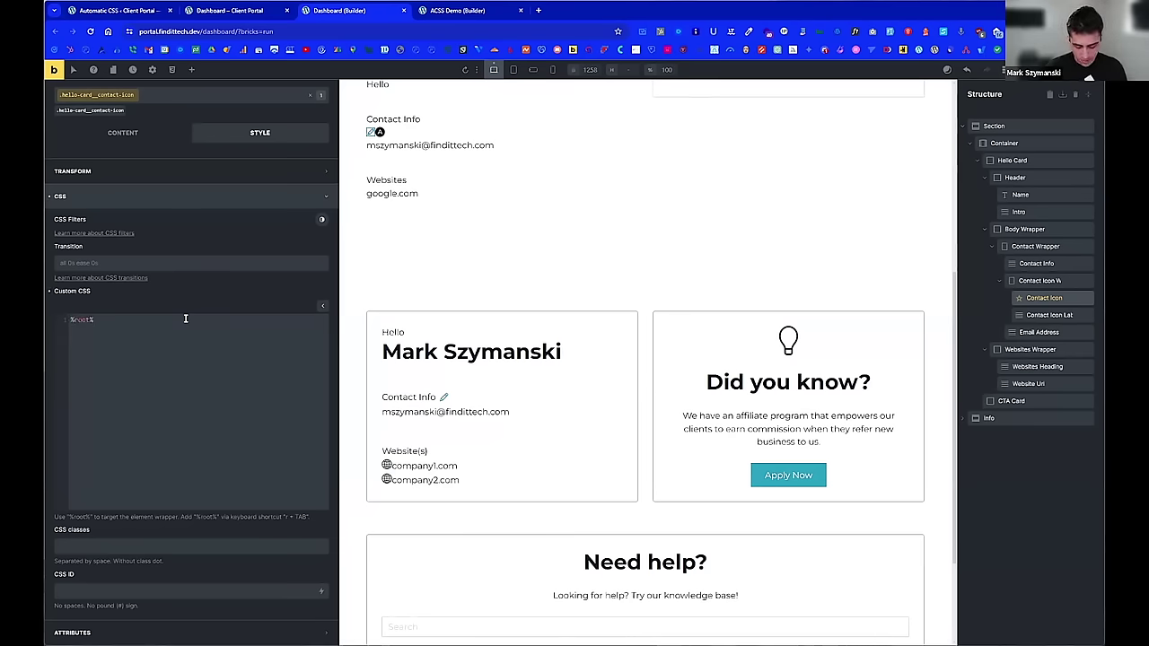
text({)
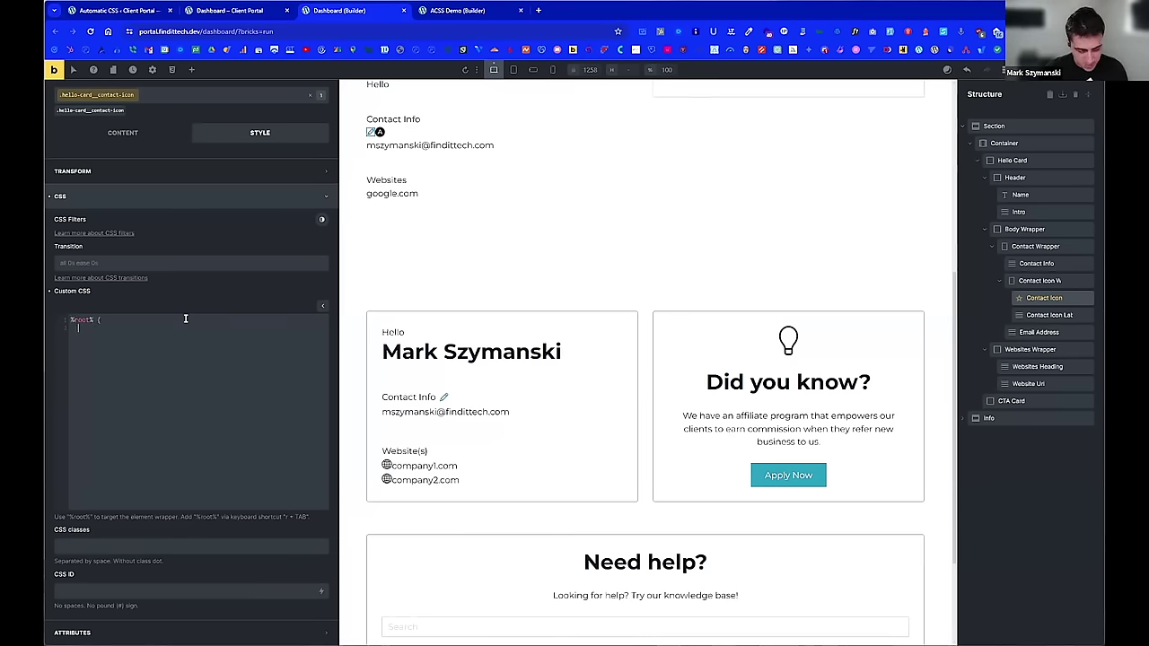
key(Return)
key(Tab)
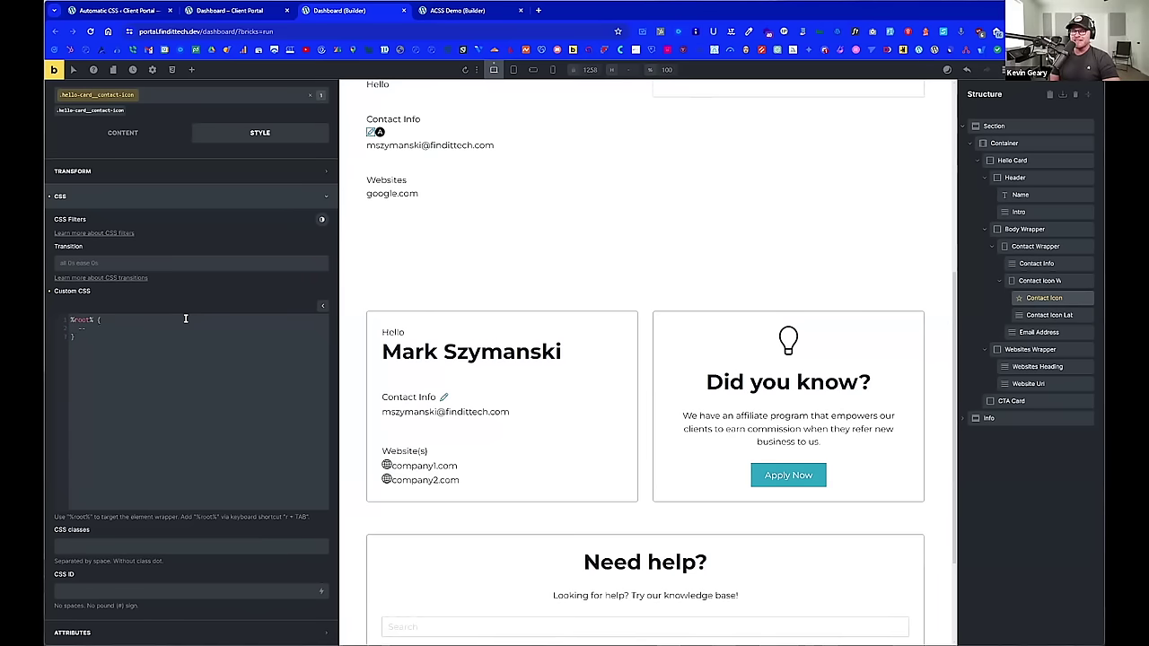
text(--icon-siz)
key(BackSpace)
key(BackSpace)
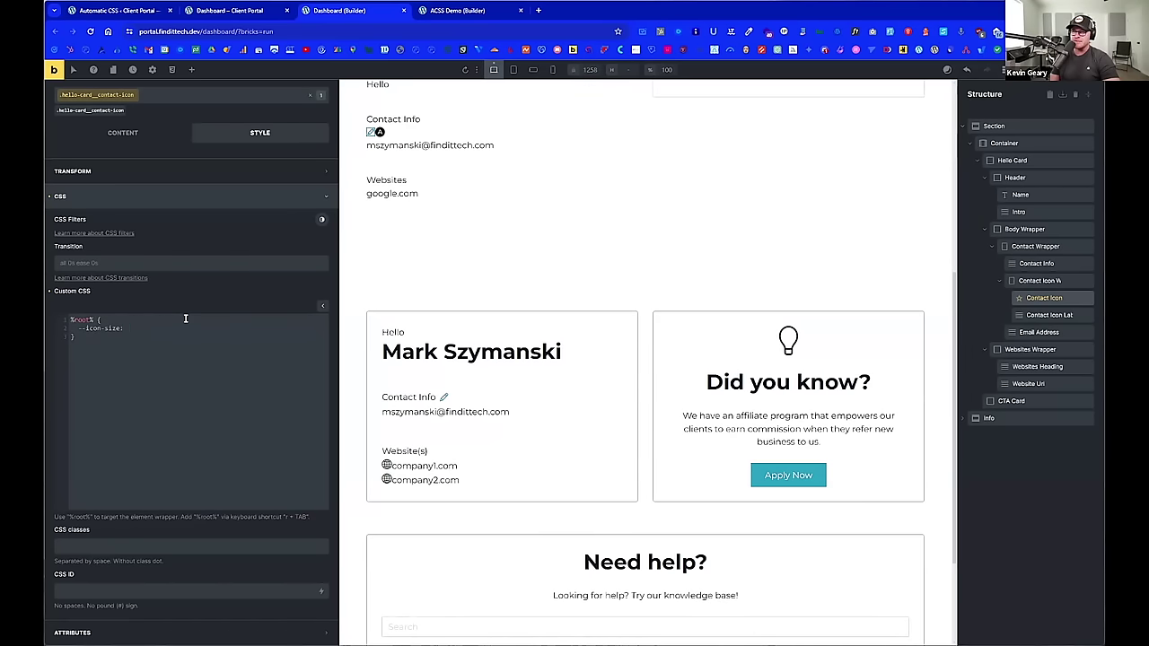
text(text)
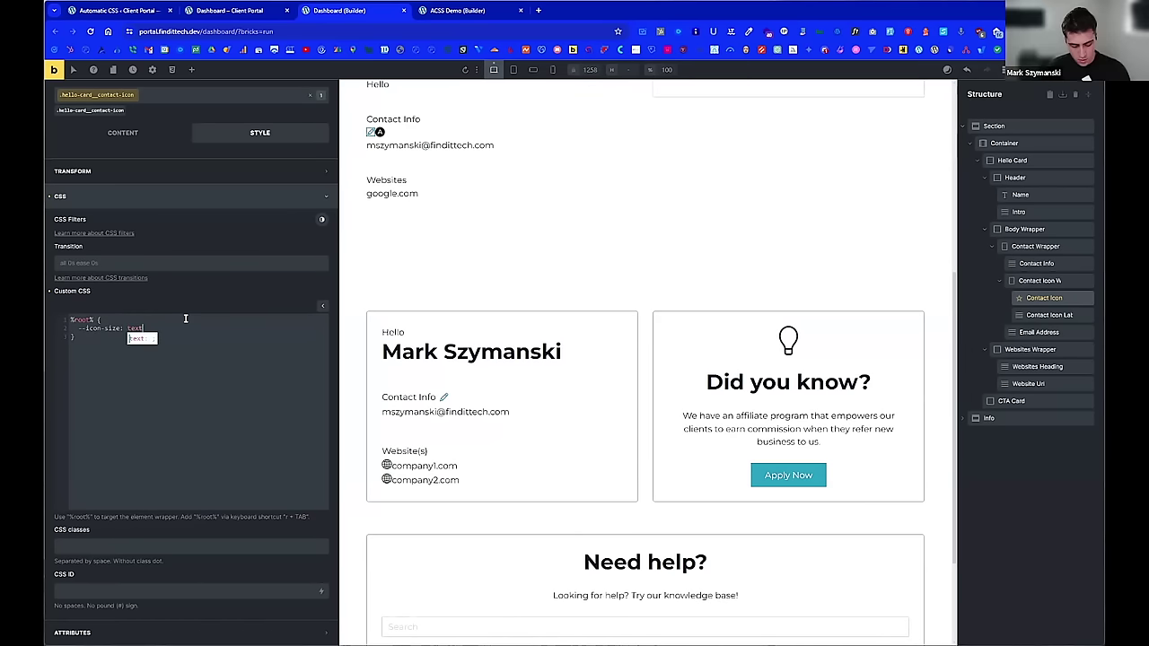
text(-m;)
key(Left)
key(Left)
key(Left)
key(Left)
key(Left)
key(Left)
key(Left)
text(--)
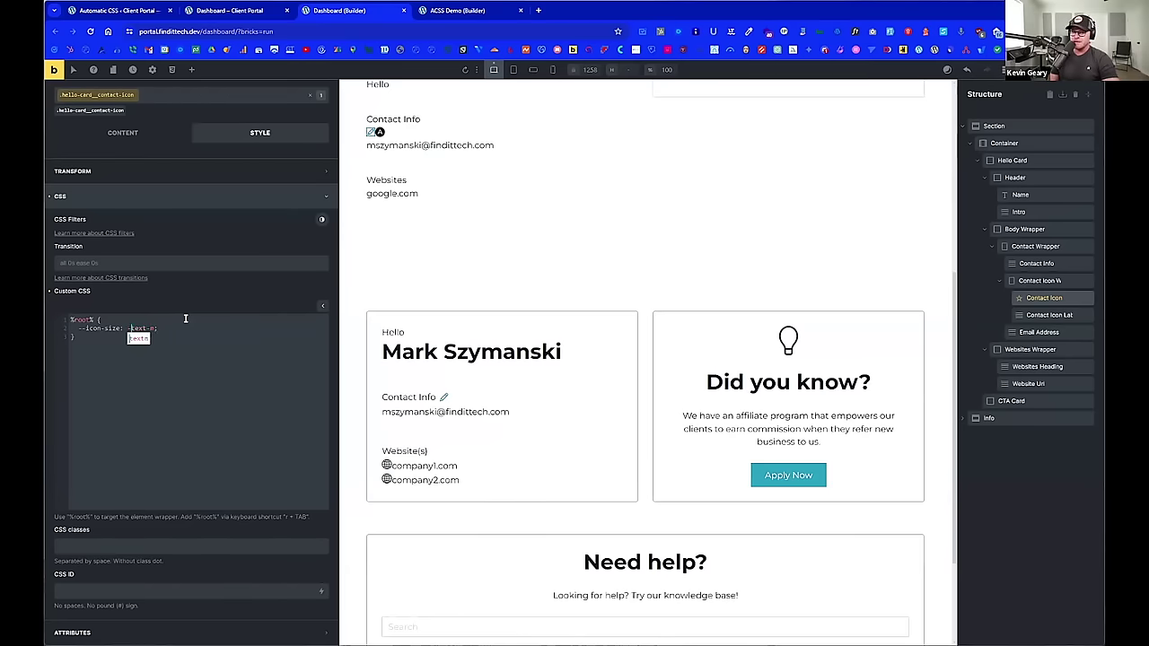
key(End)
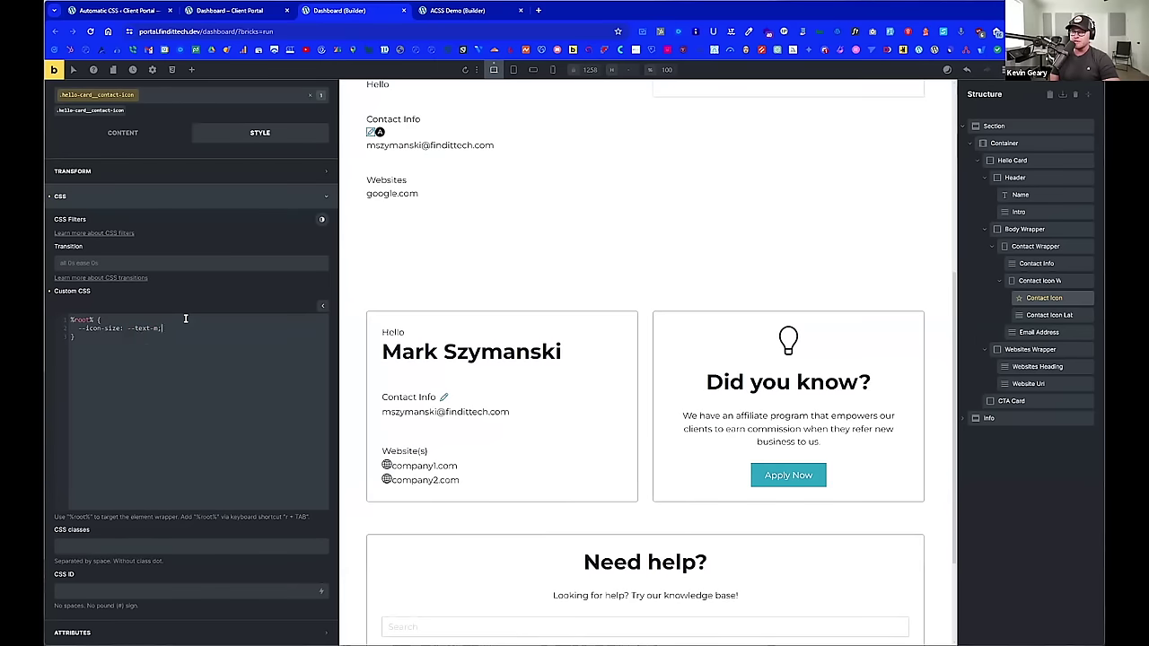
key(BackSpace)
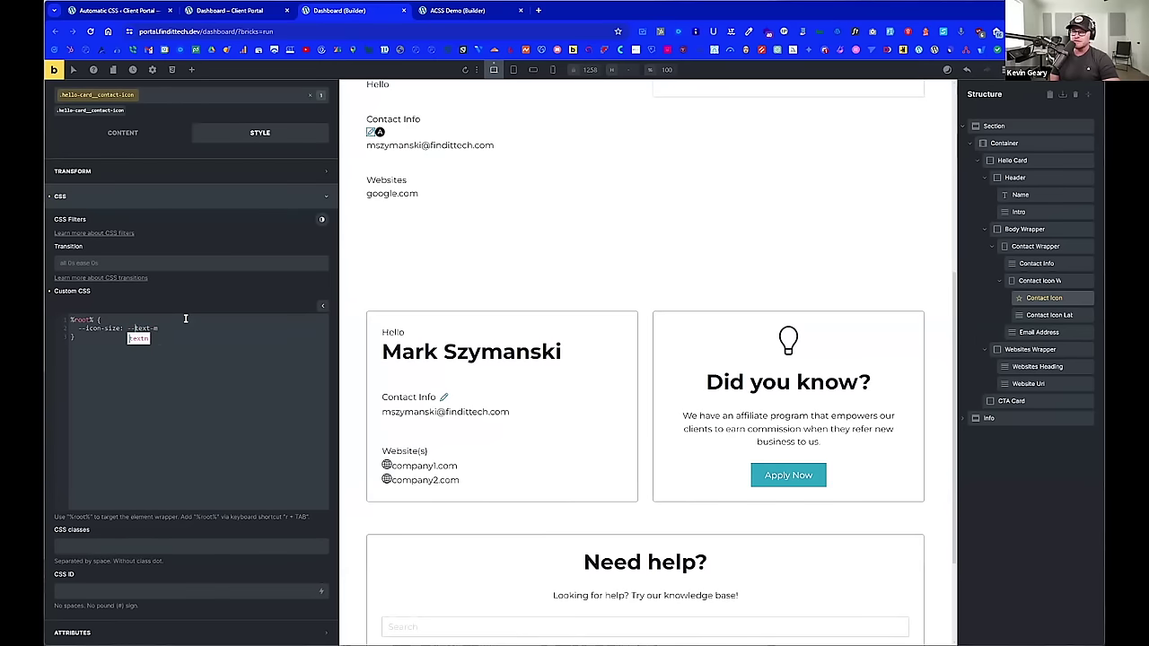
key(Return)
text(;)
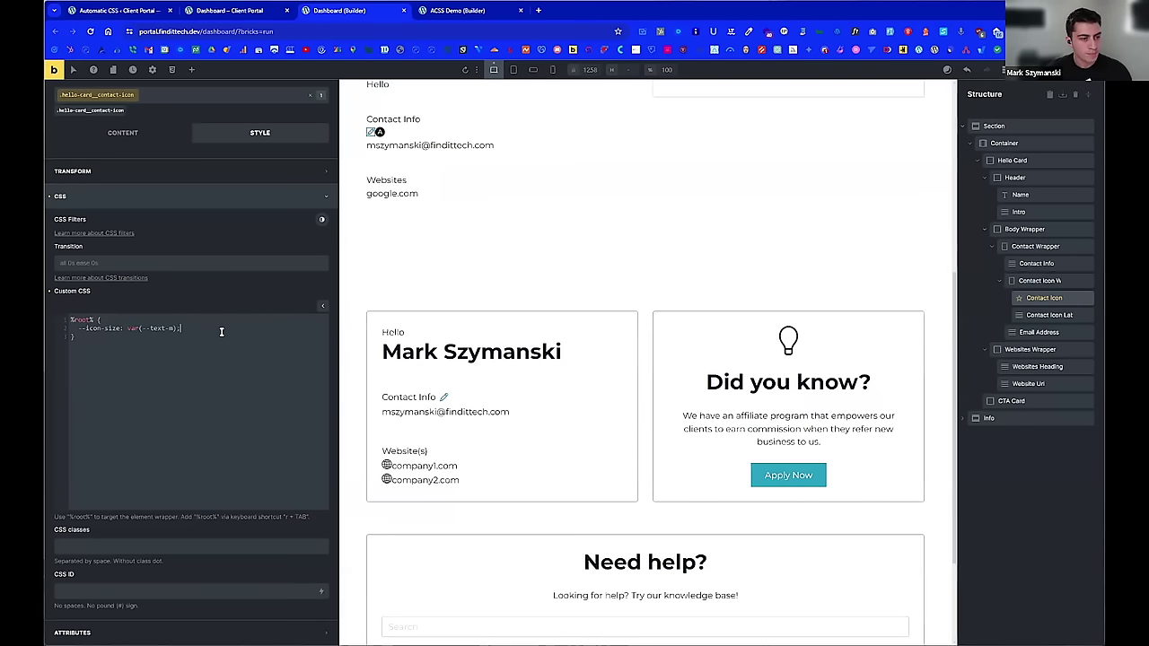
Step: Add --icon-color: var(--action); to the %root% rule
key(Return)
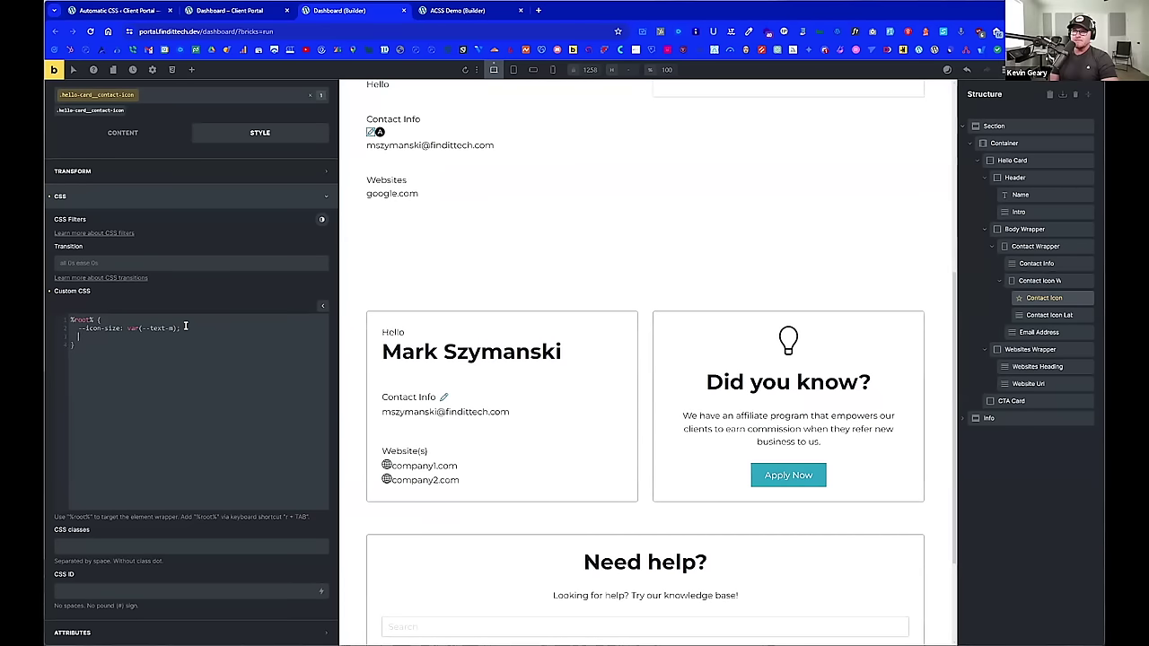
text(--icon-colo)
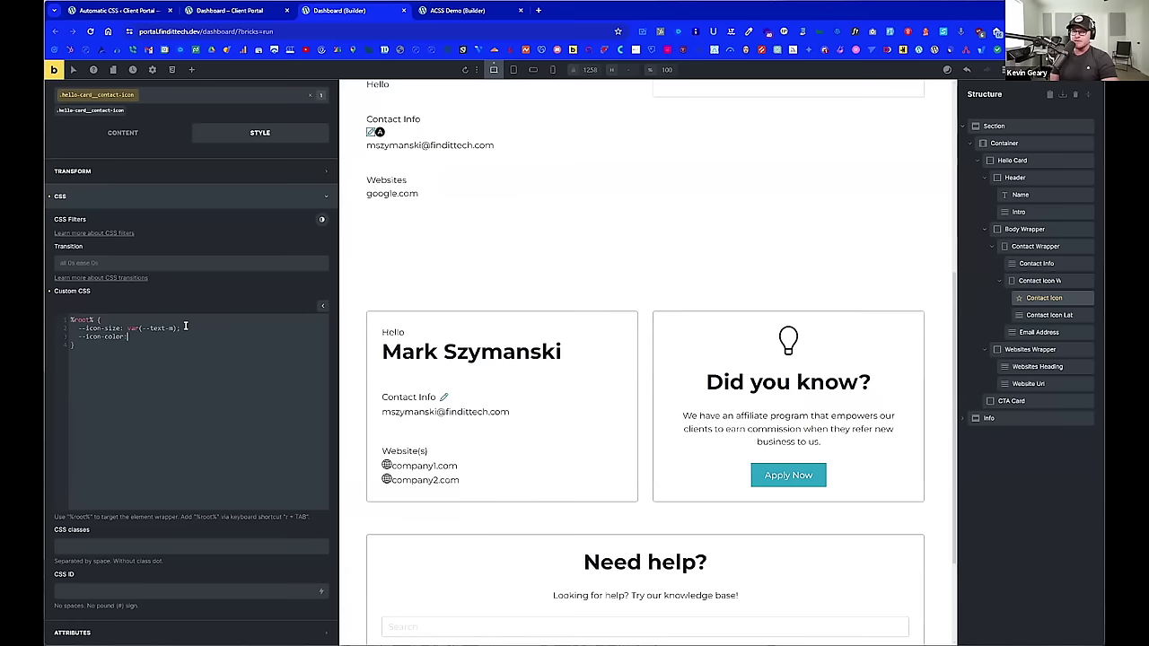
text(r: --action)
key(BackSpace)
key(BackSpace)
key(BackSpace)
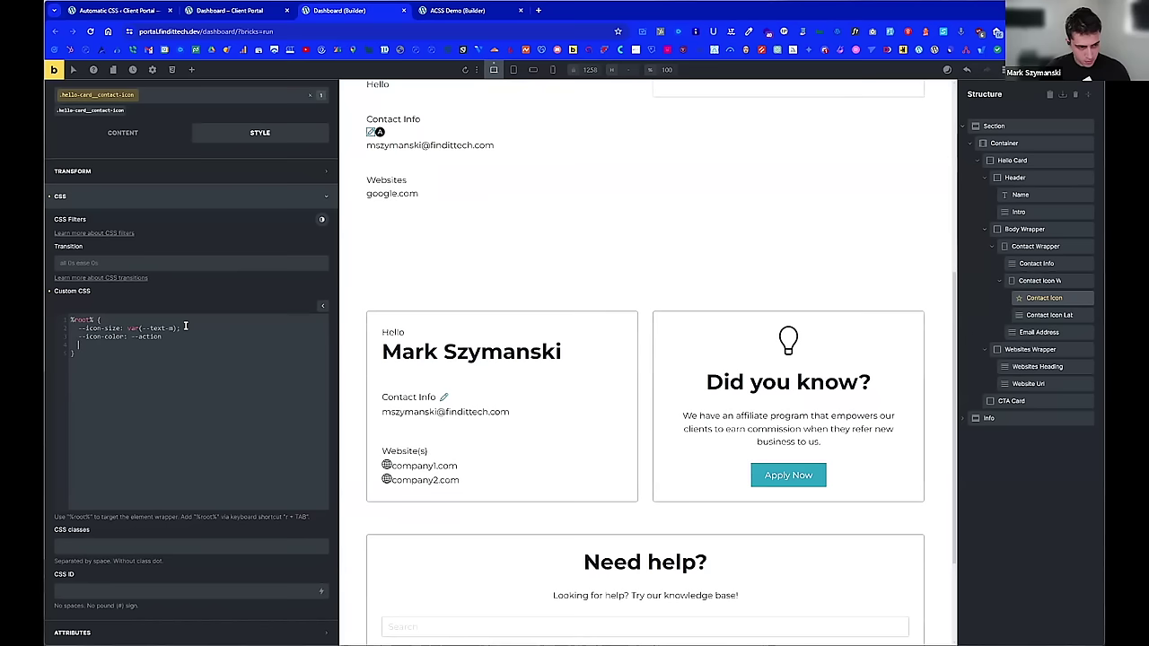
text(;)
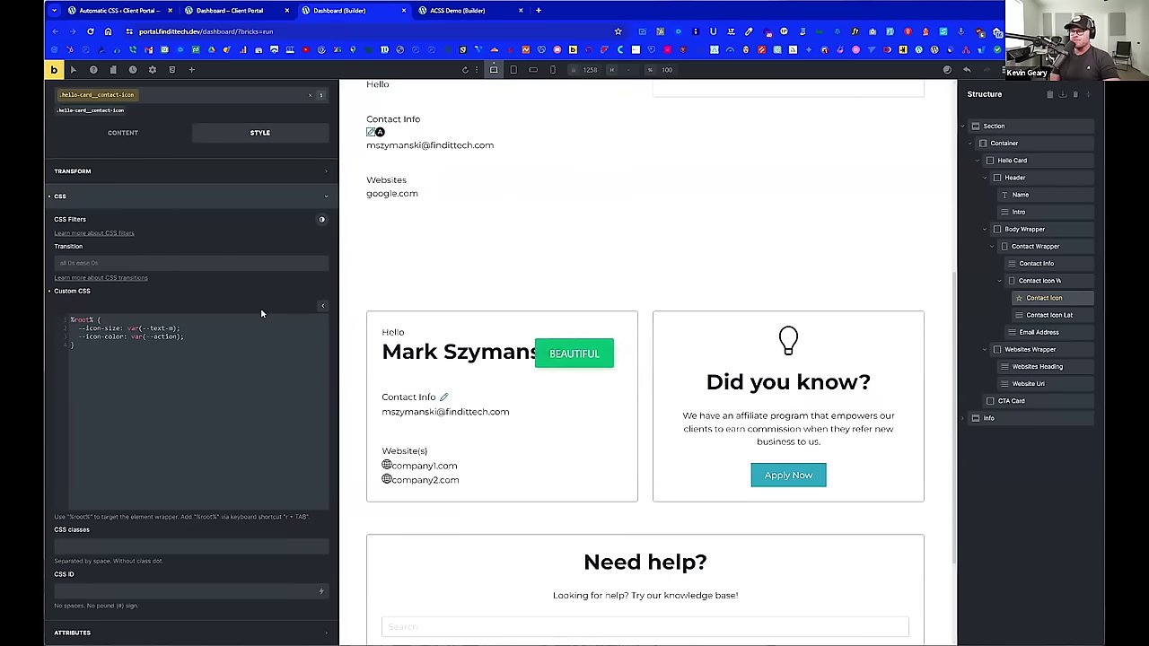
scroll(269, 297, up, 1)
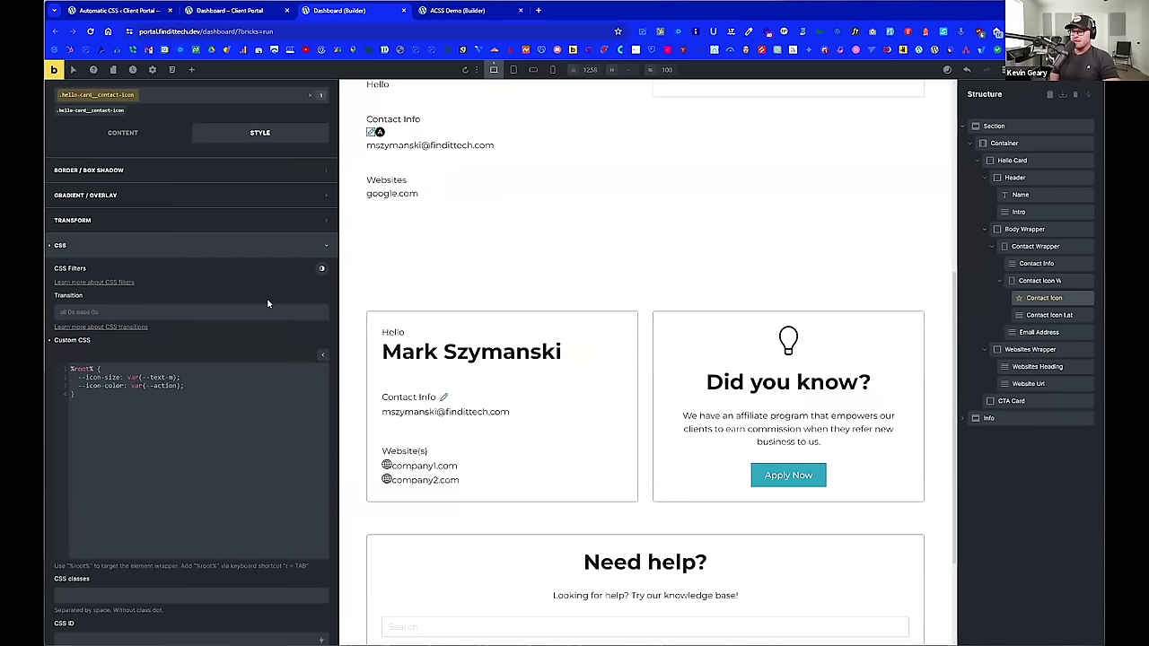
scroll(294, 237, up, 1)
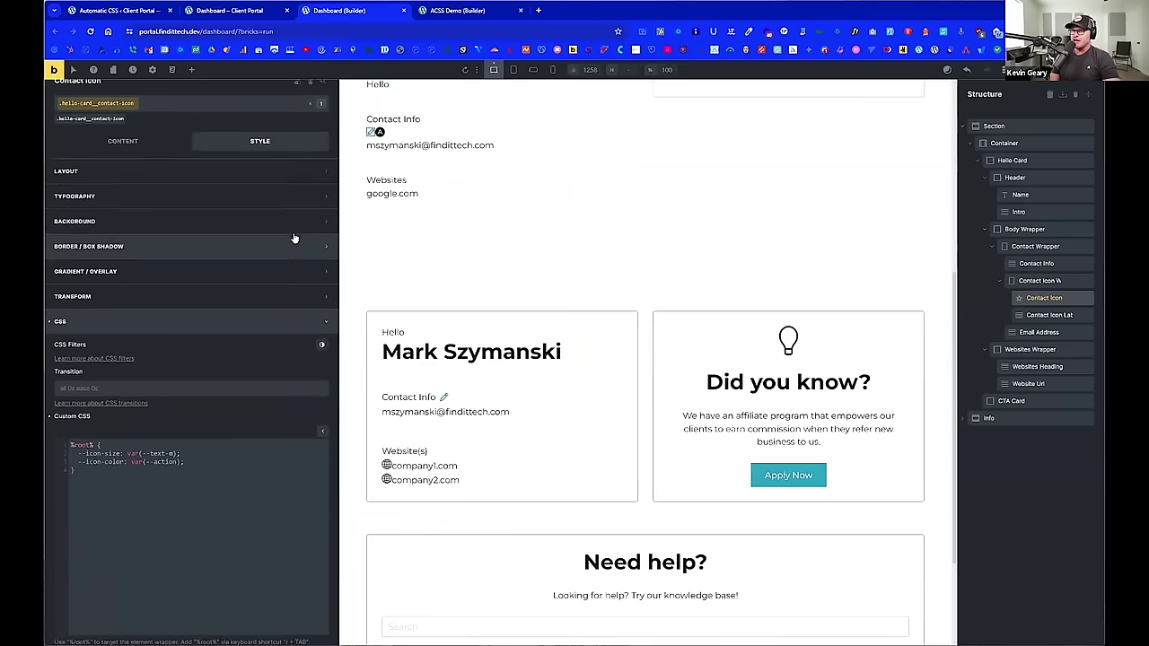
Step: Wrap the Contact Info text in a new Block using its Structure context menu
click(375, 132)
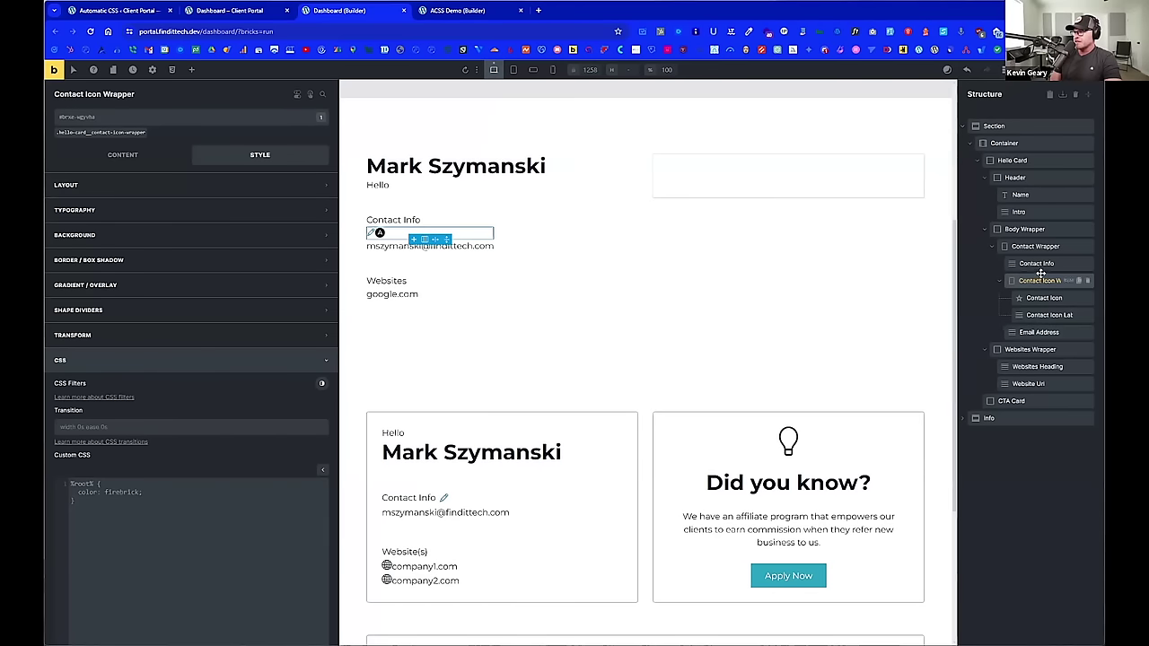
click(1035, 246)
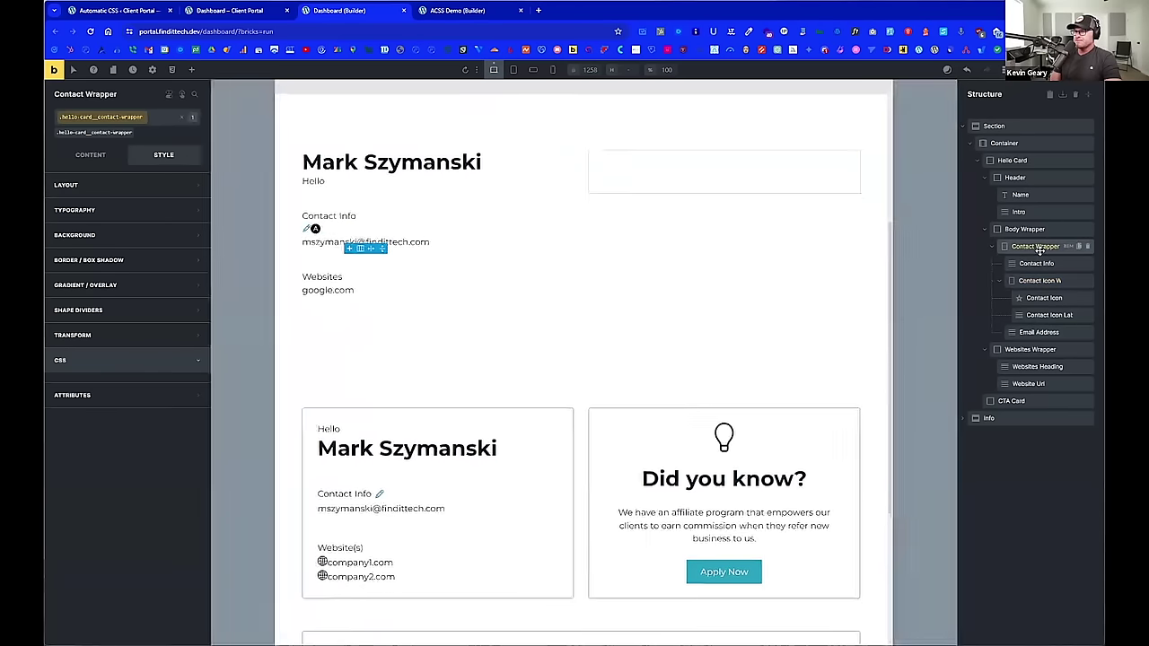
scroll(667, 215, down, 2)
scroll(654, 246, up, 1)
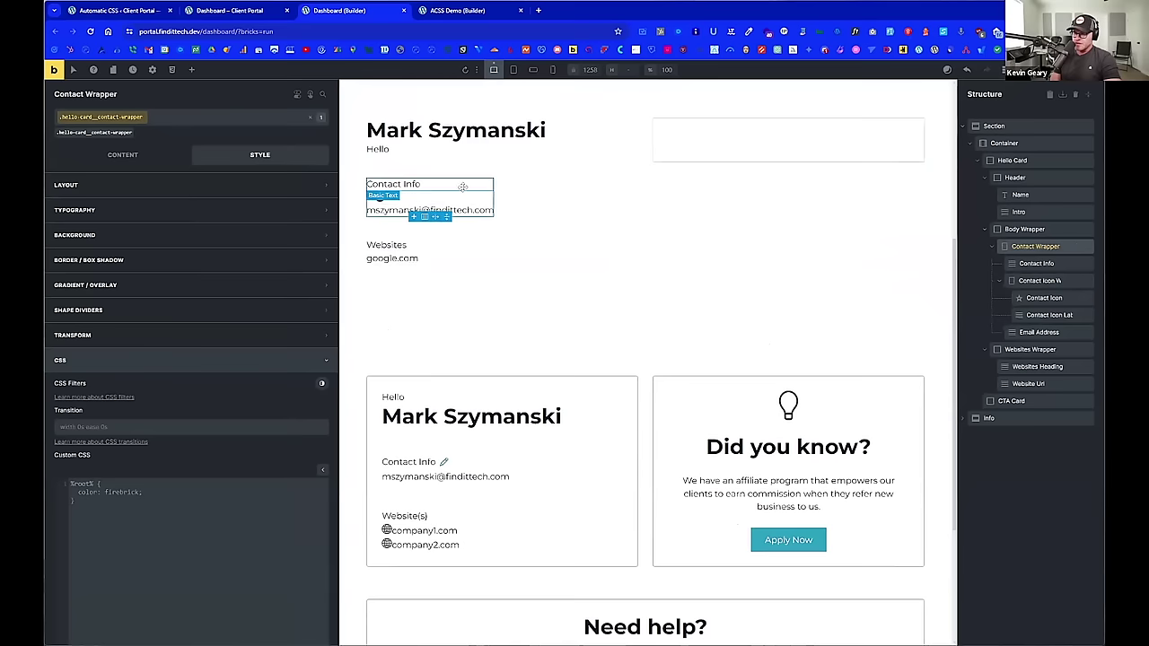
click(1039, 263)
right_click(1039, 265)
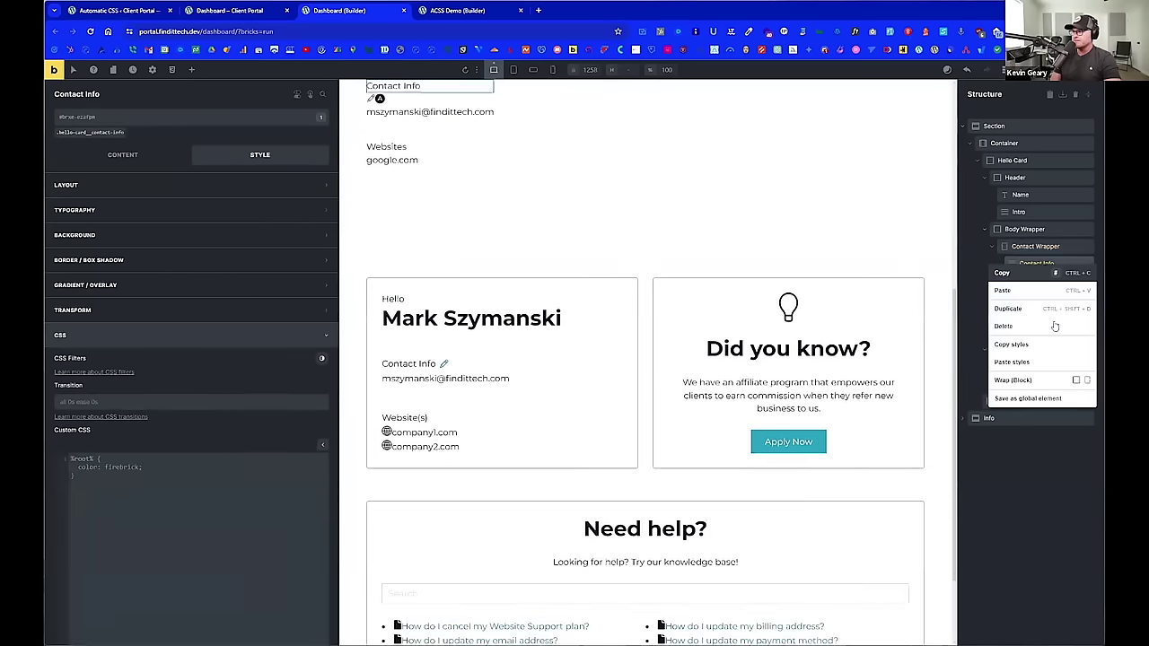
click(1058, 381)
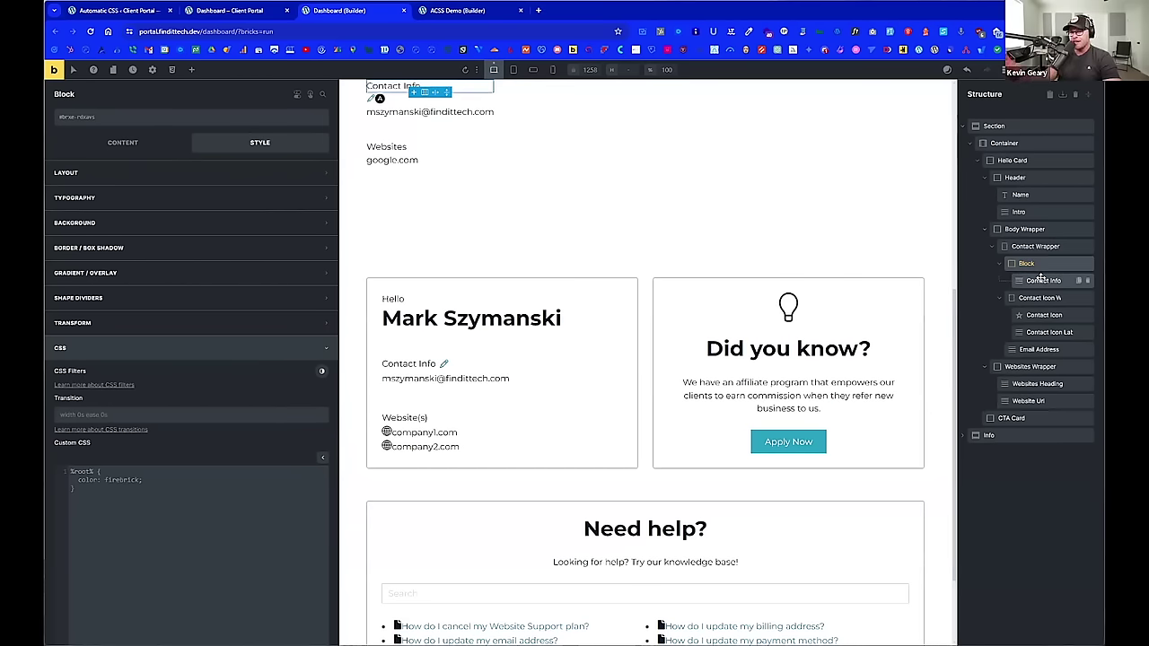
Step: Move the Contact Icon Wrapper into the new Block, just below Contact Info
scroll(823, 260, up, 1)
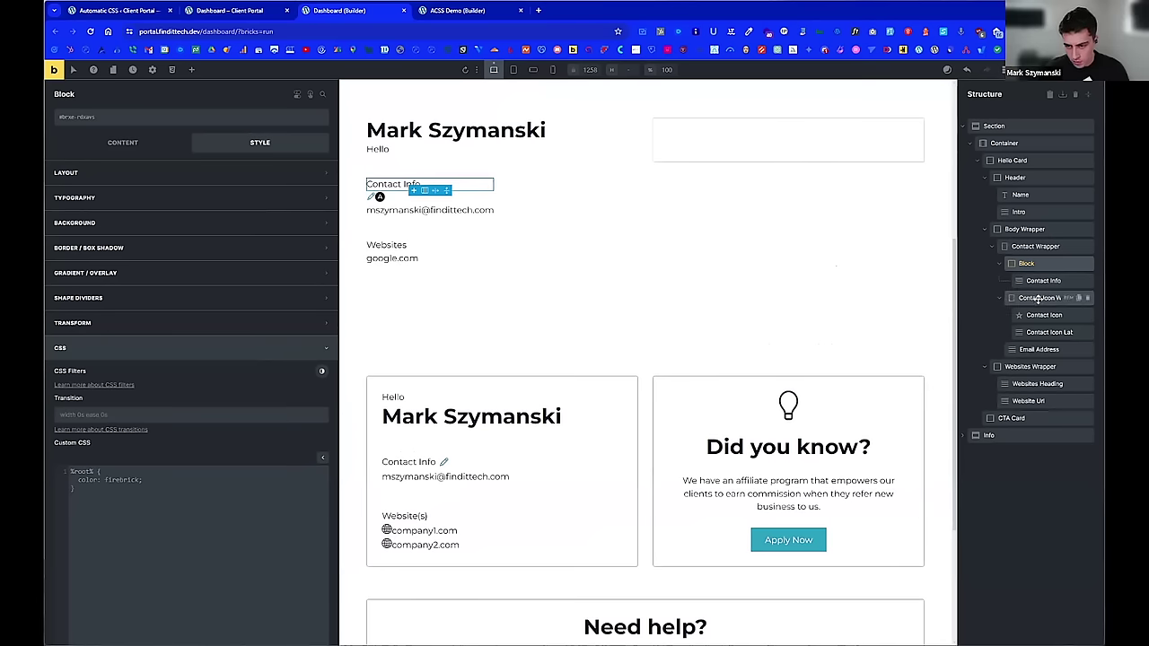
click(1048, 298)
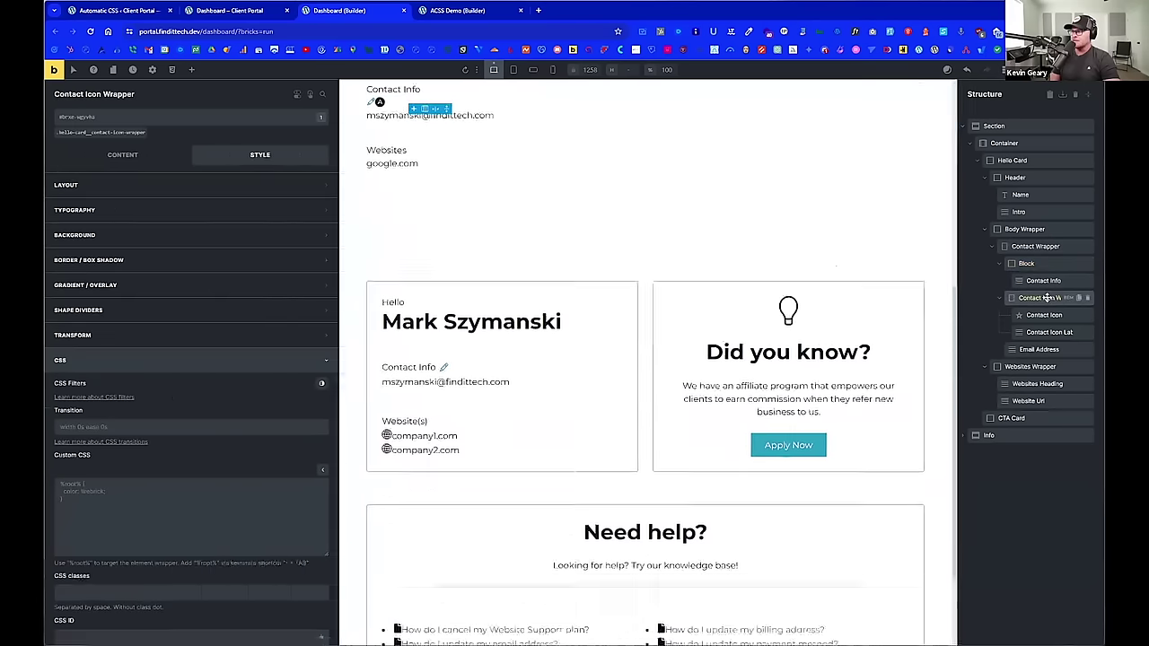
drag(1048, 298, 1050, 302)
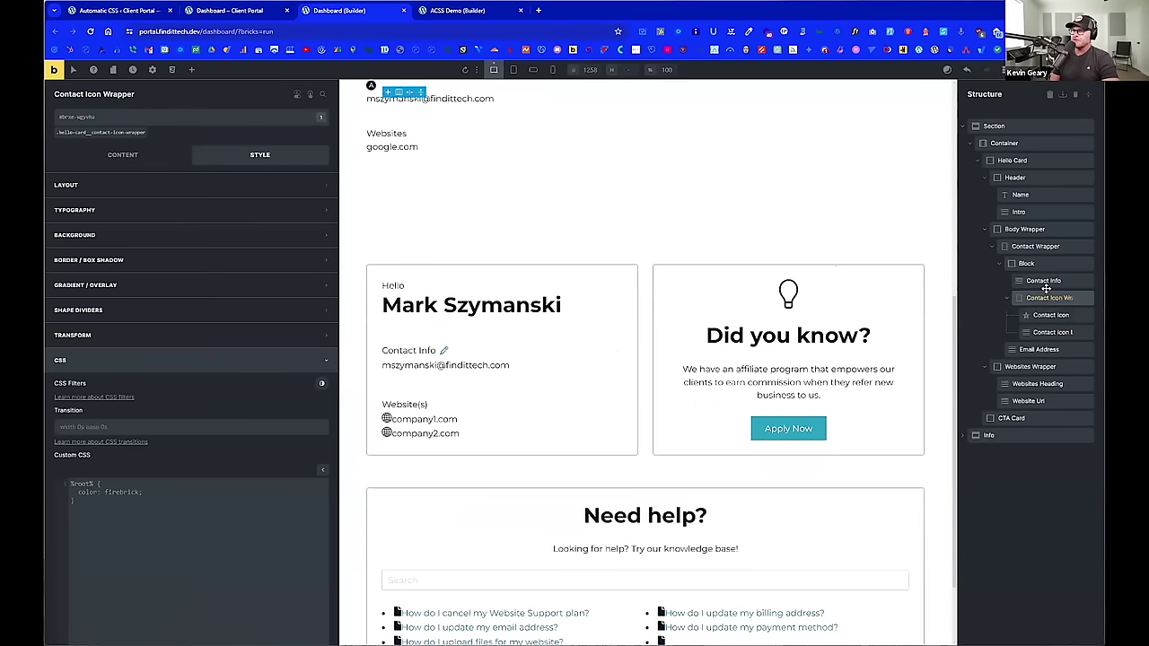
scroll(620, 251, up, 1)
scroll(620, 251, up, 1)
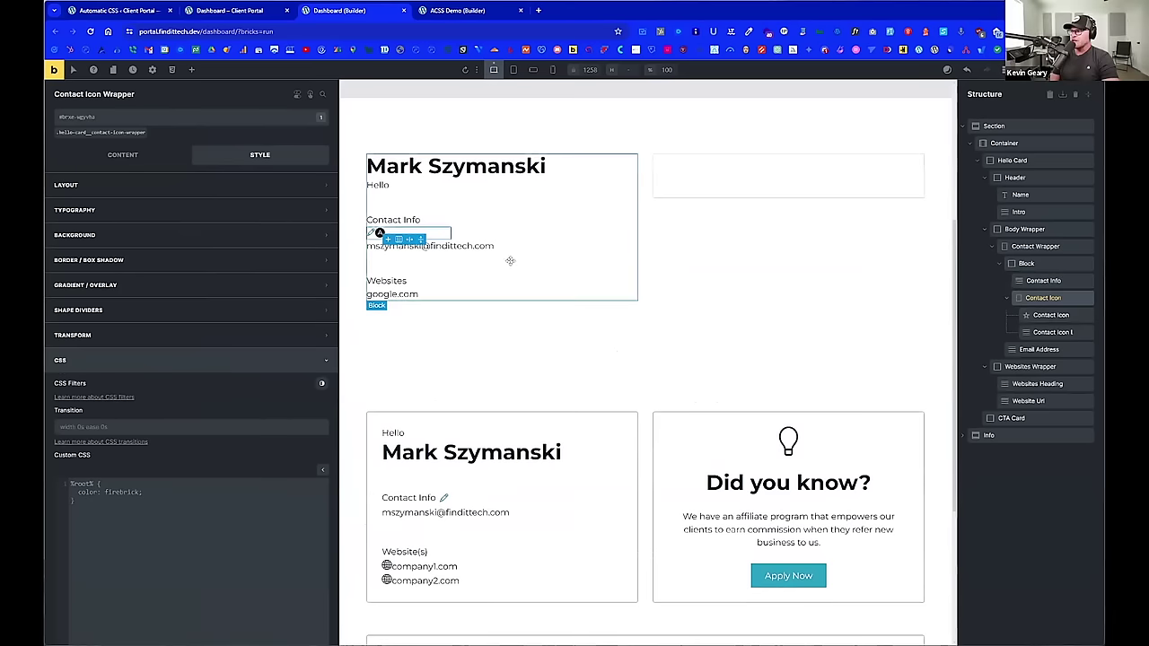
click(1037, 263)
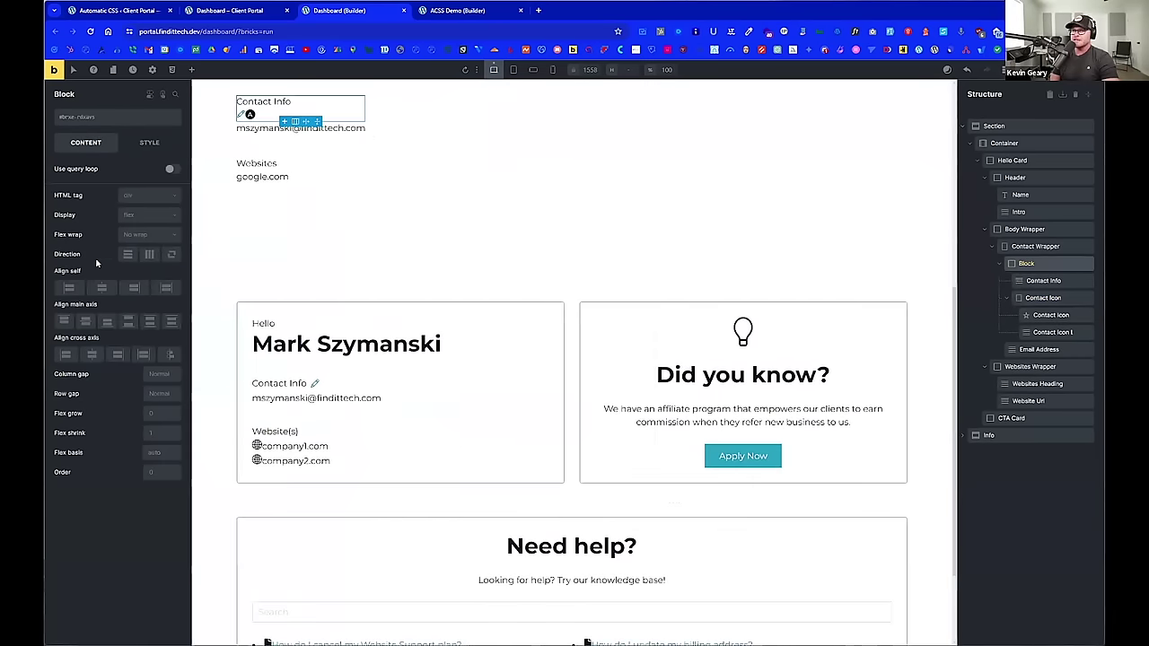
click(149, 255)
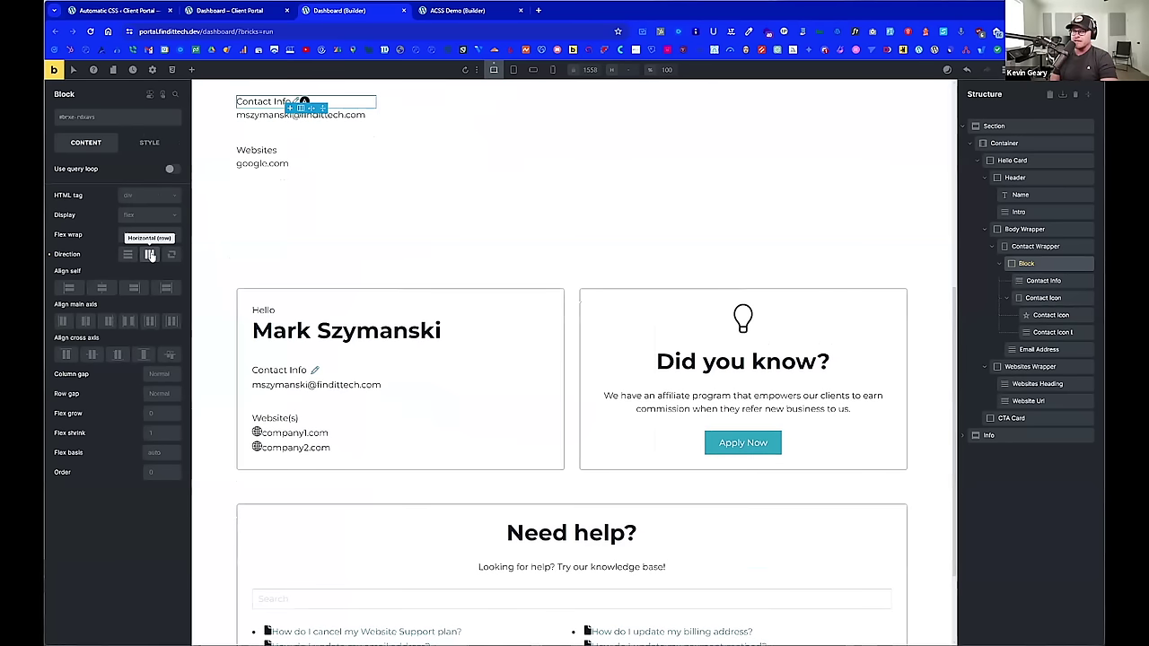
click(150, 255)
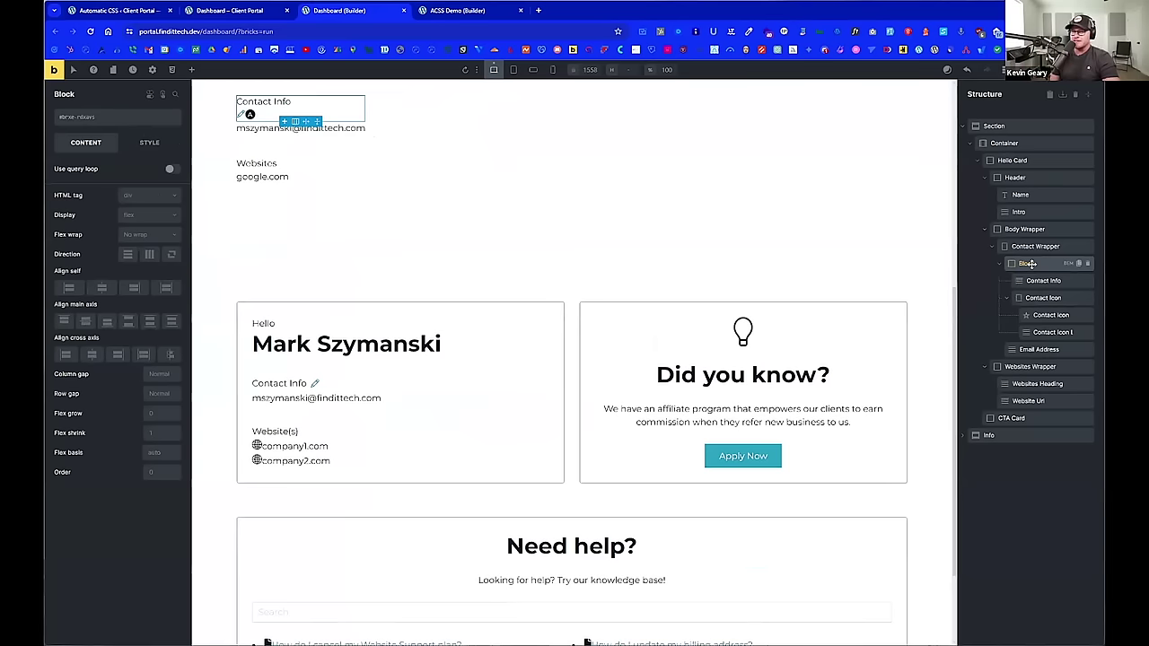
Step: Rename the Contact Info text element in Structure to Contact Info Label
double_click(1029, 263)
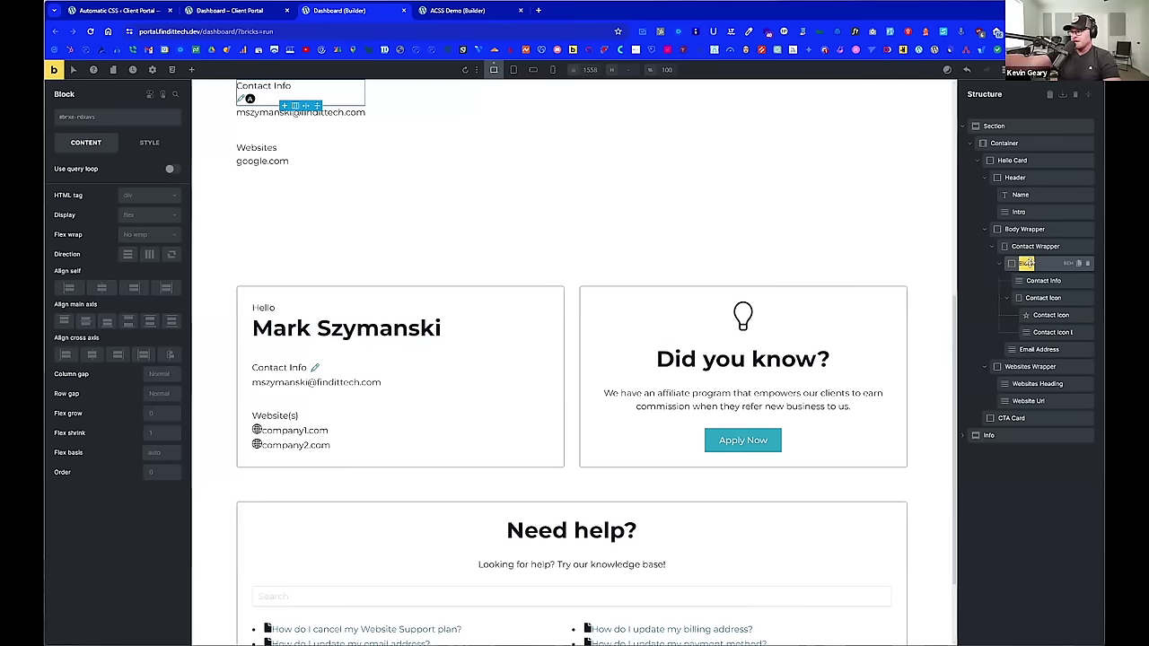
click(1041, 278)
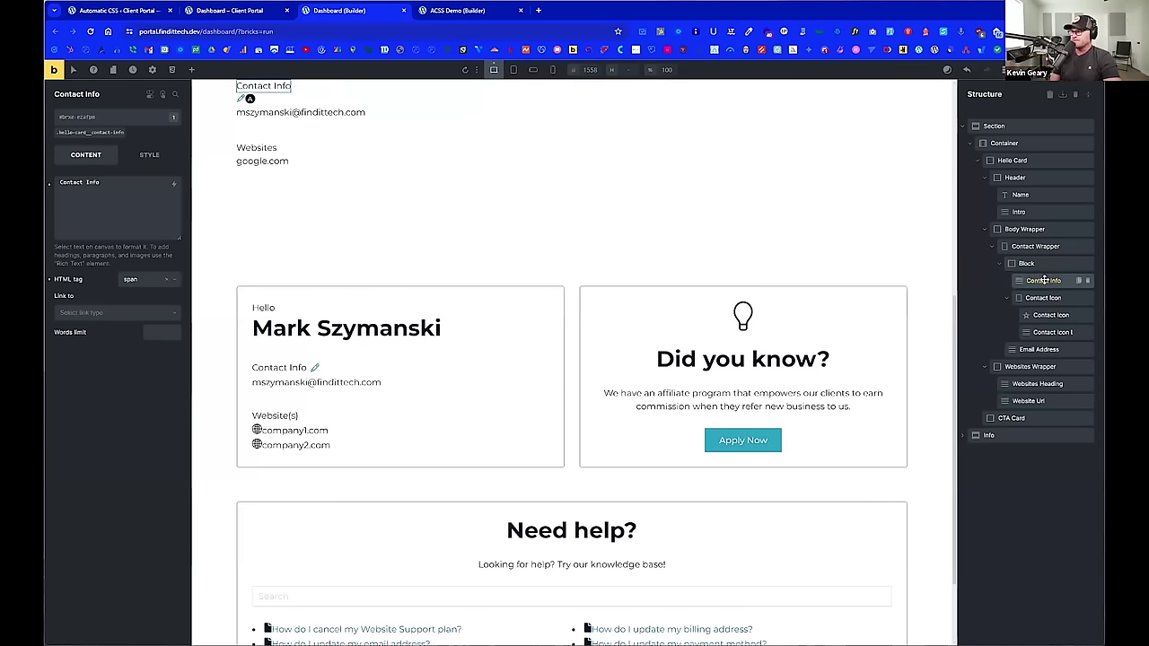
double_click(1044, 281)
text(Lav)
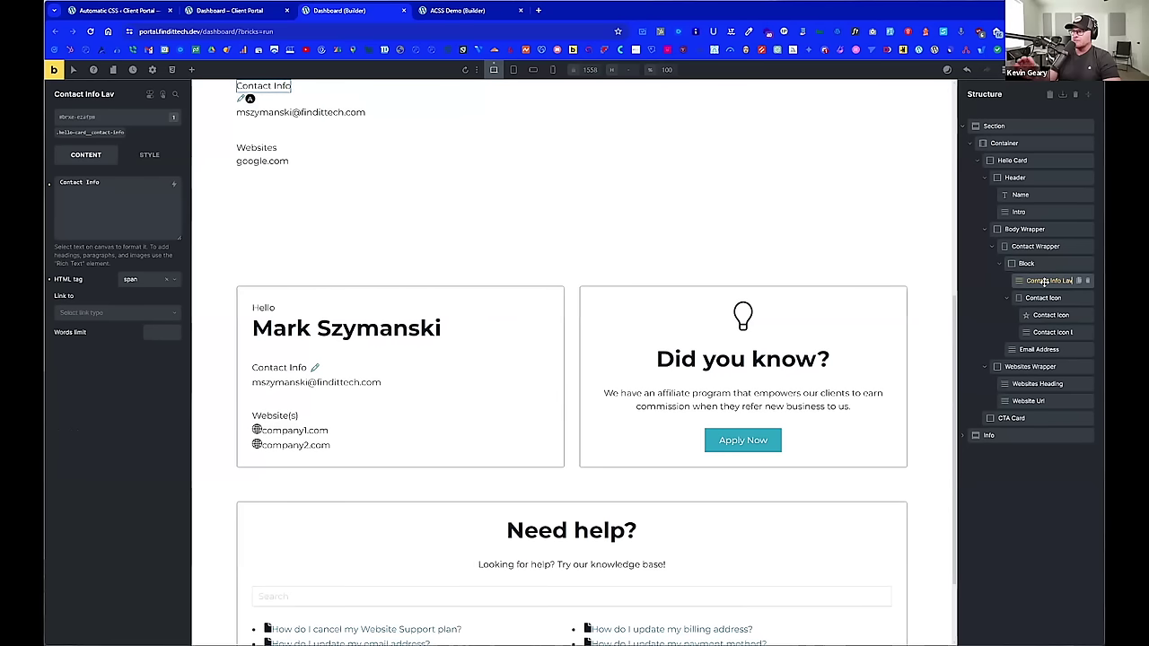
key(BackSpace)
text(bel)
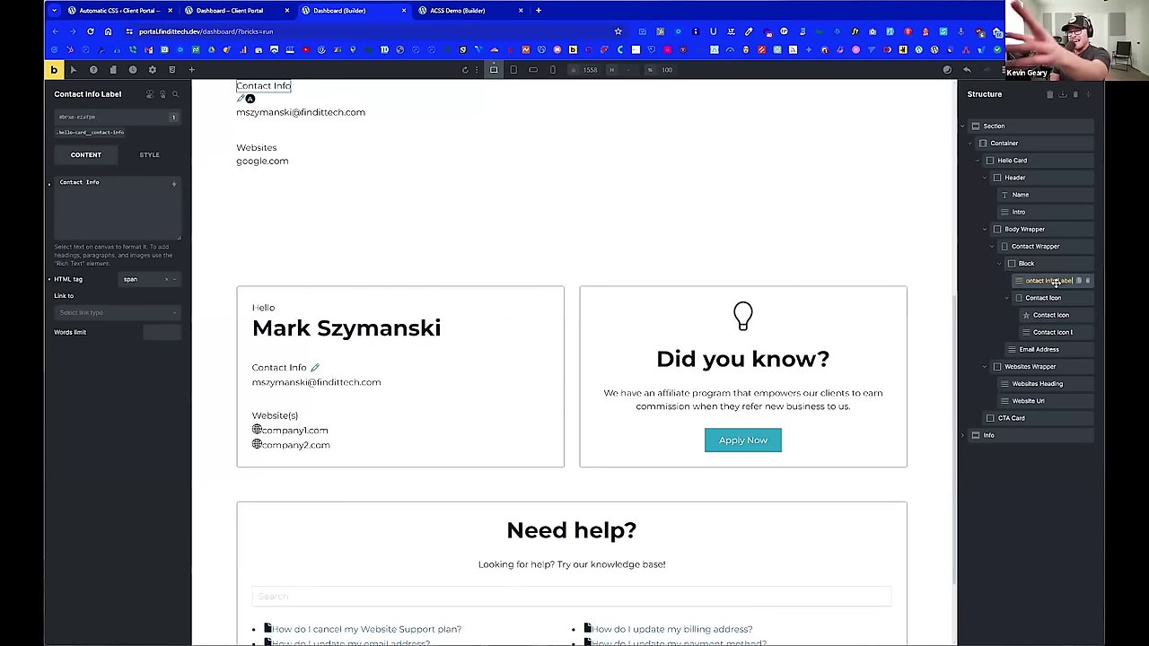
Step: Rename its class to hello-card__contact-info-label
click(95, 132)
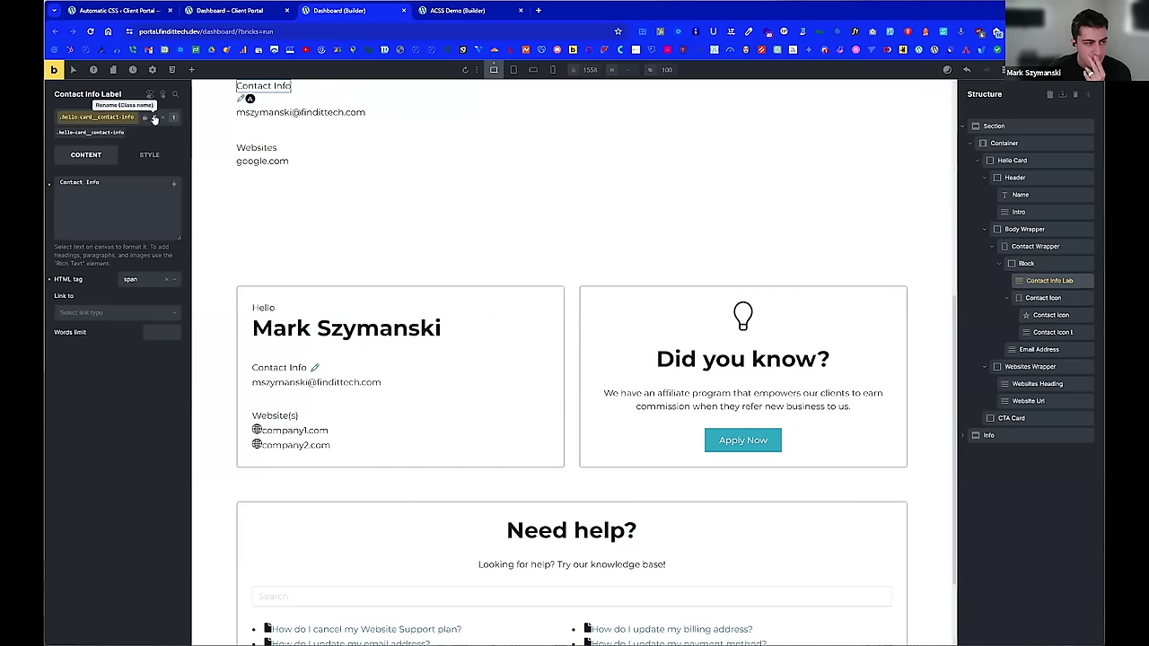
click(124, 115)
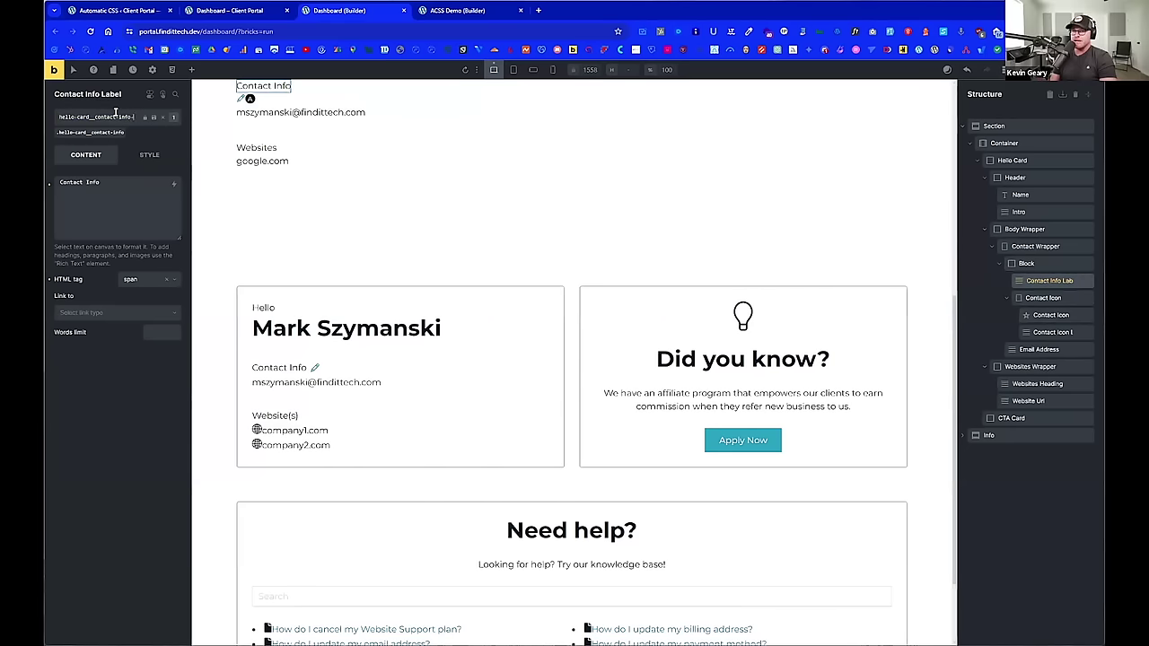
text(-label)
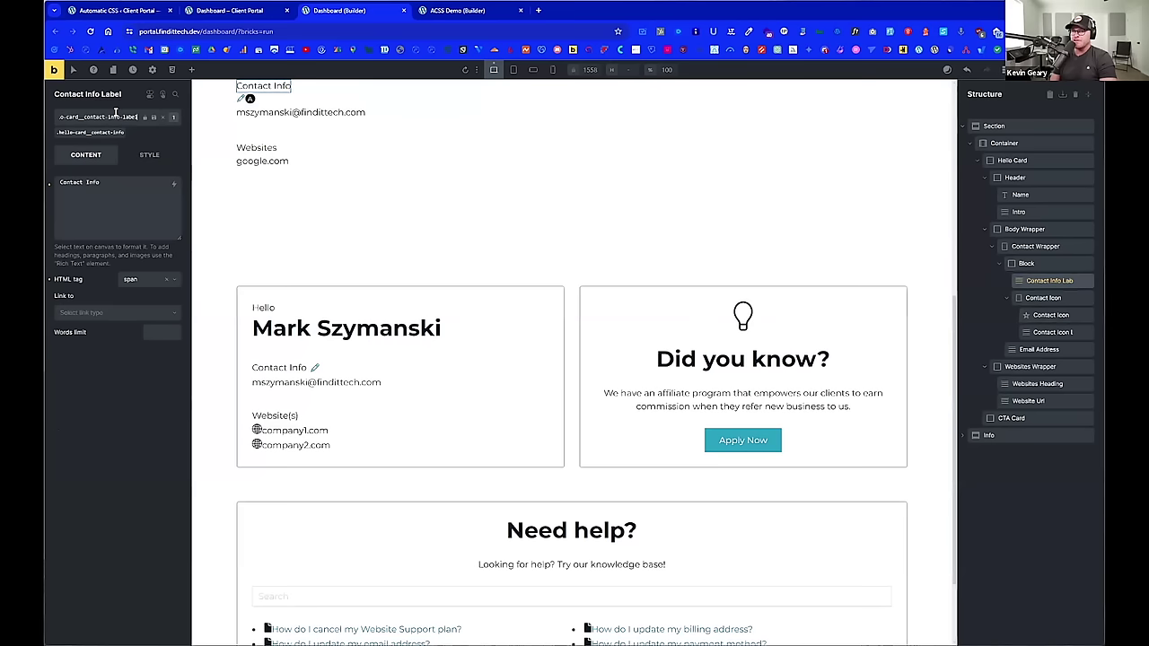
key(Return)
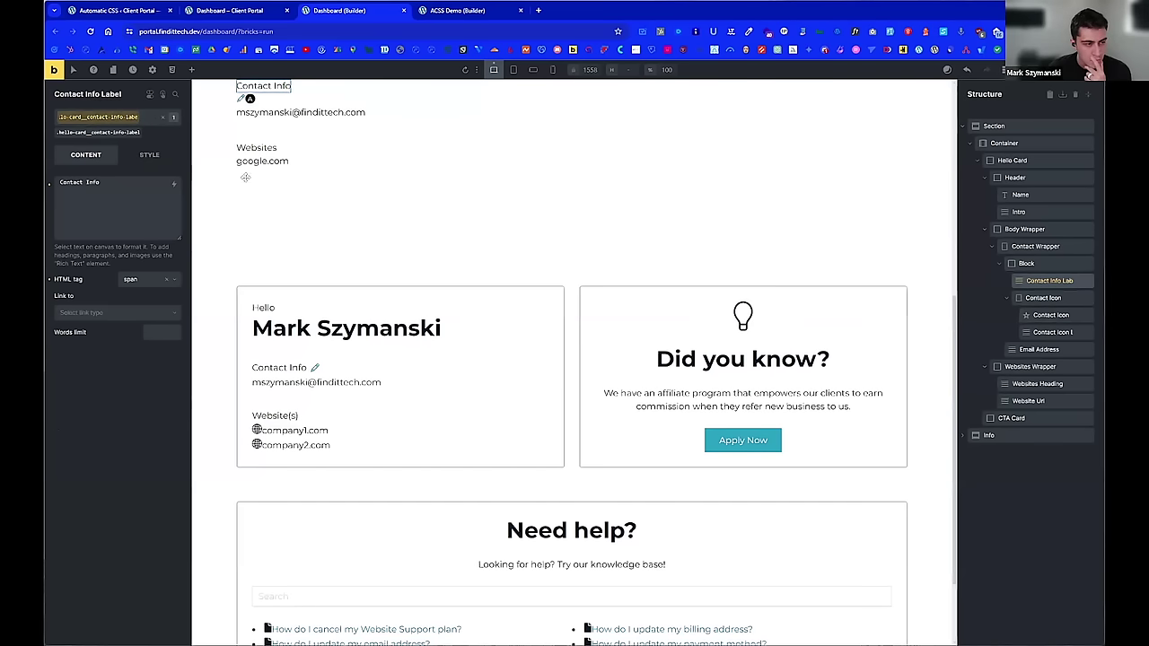
Step: Rename the Block holding the label and icon to Contact Info
click(1041, 263)
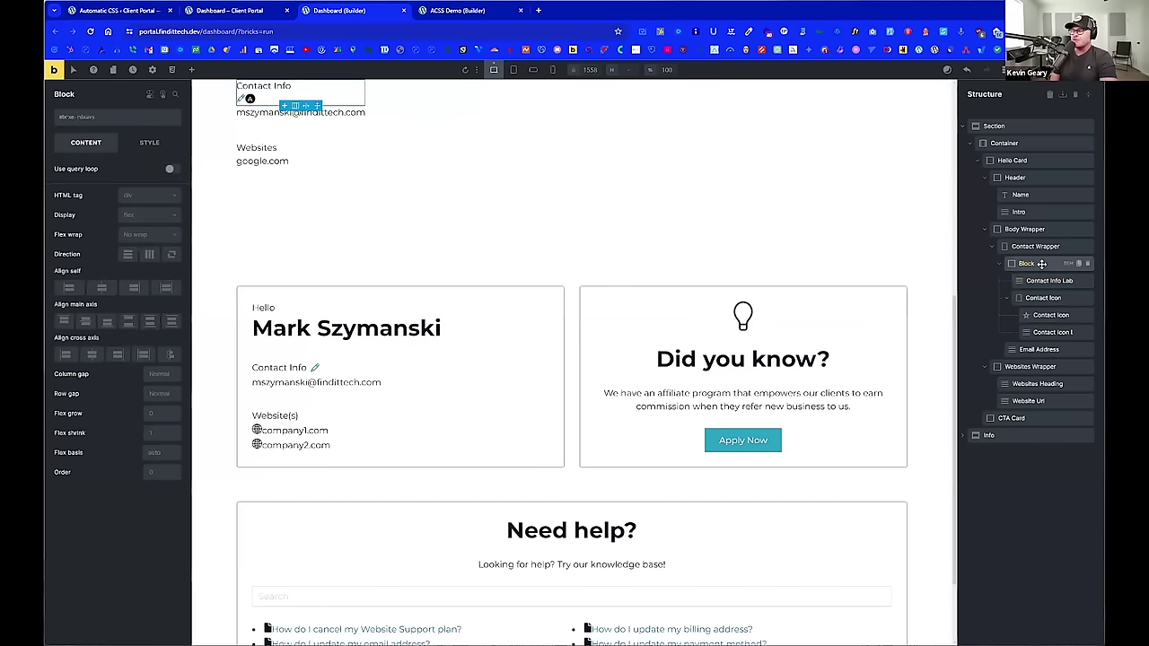
double_click(1042, 263)
text(C)
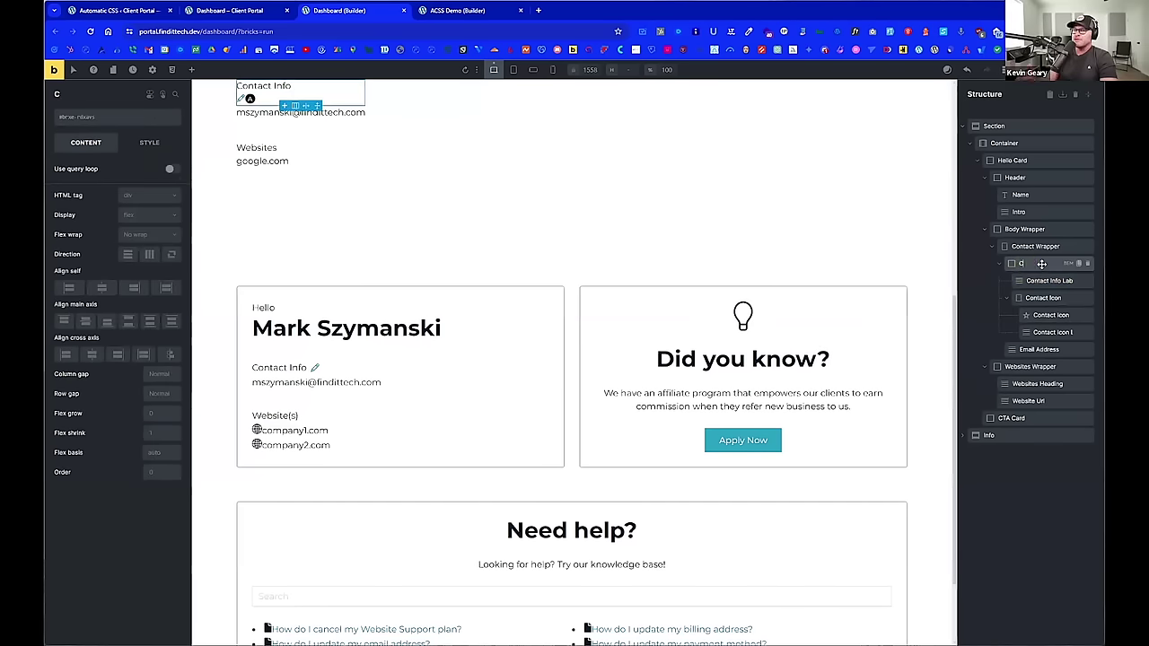
text(ontact Info)
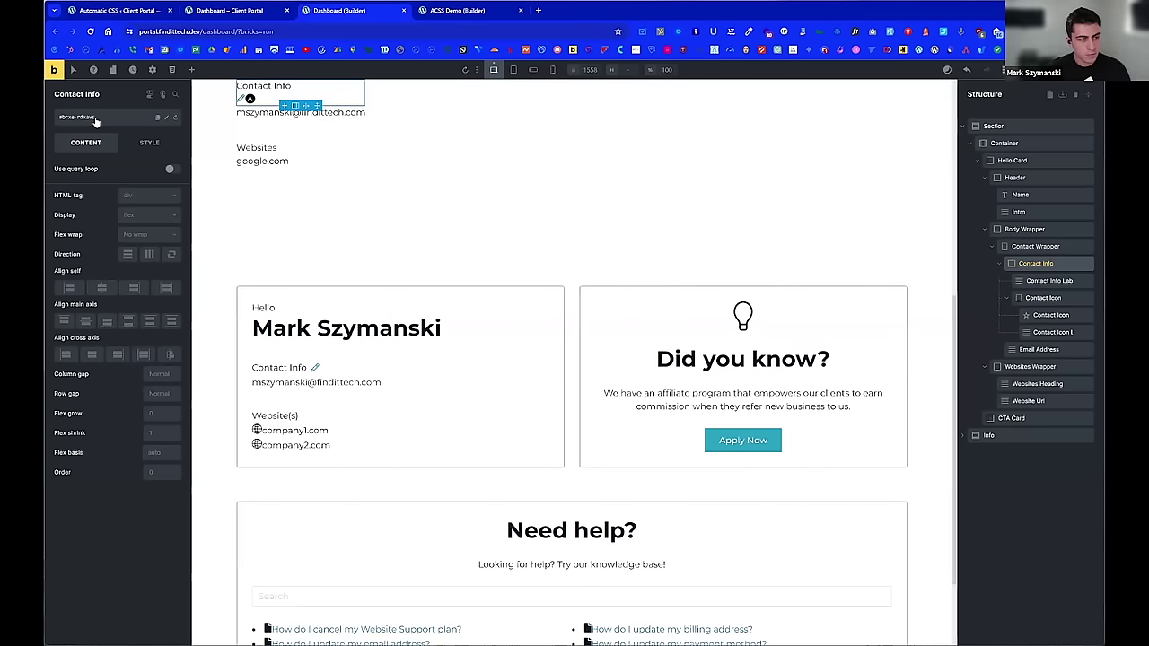
Step: Create and apply the class hello-card__contact-info to Contact Info
click(96, 121)
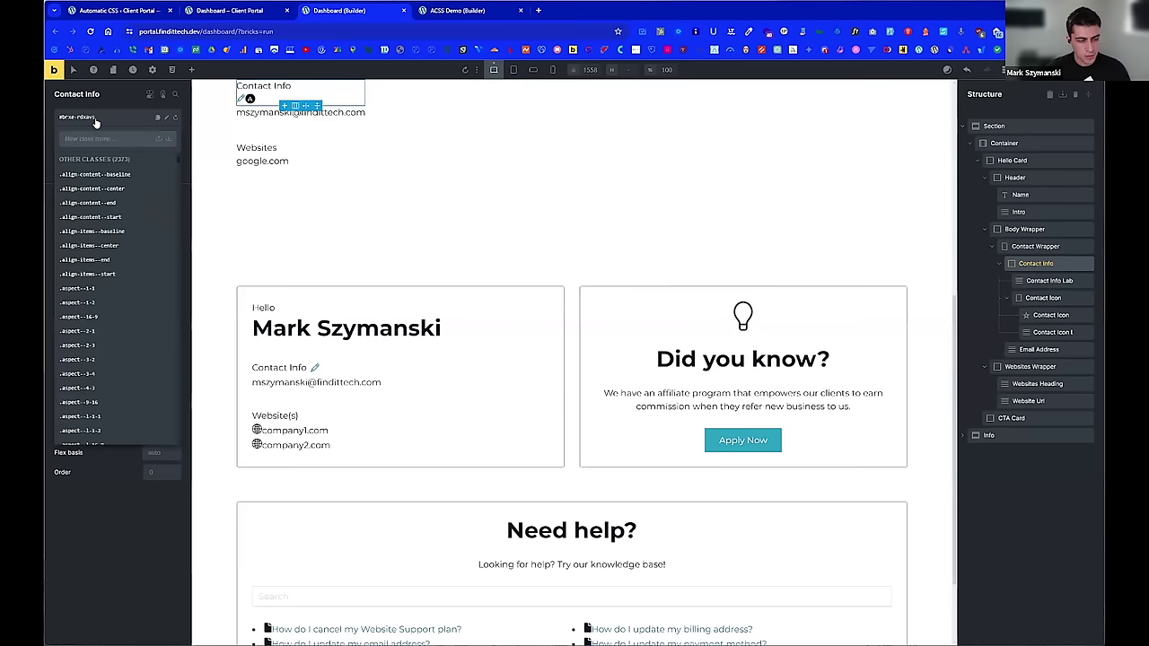
text(hel)
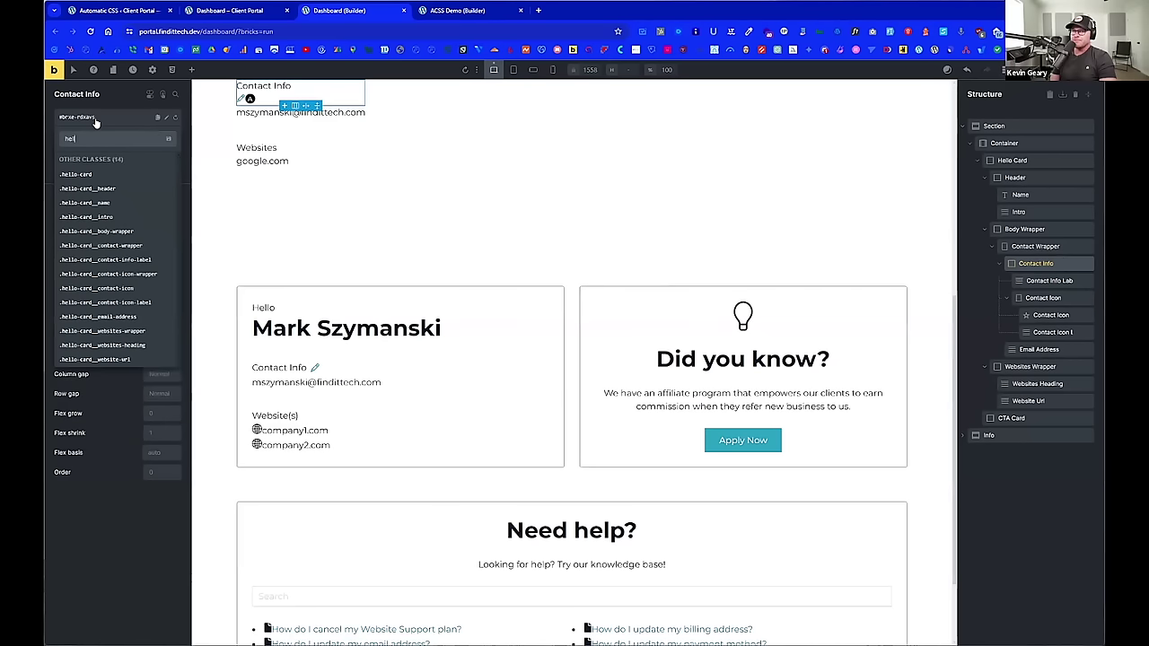
text(lo-card__)
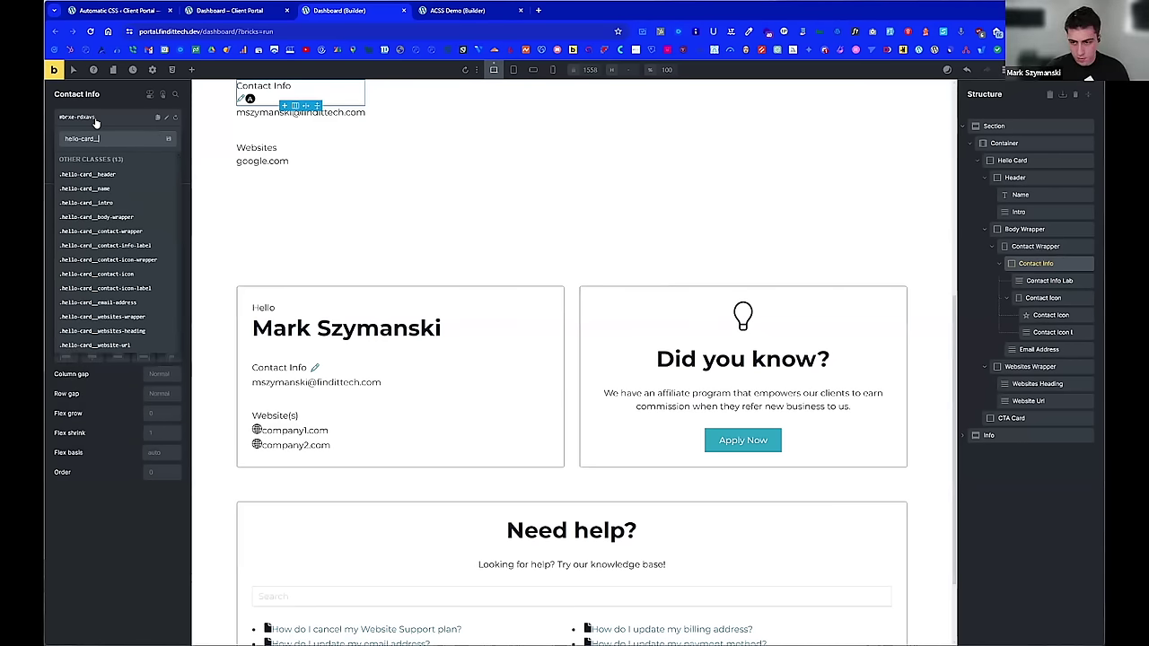
text(contact)
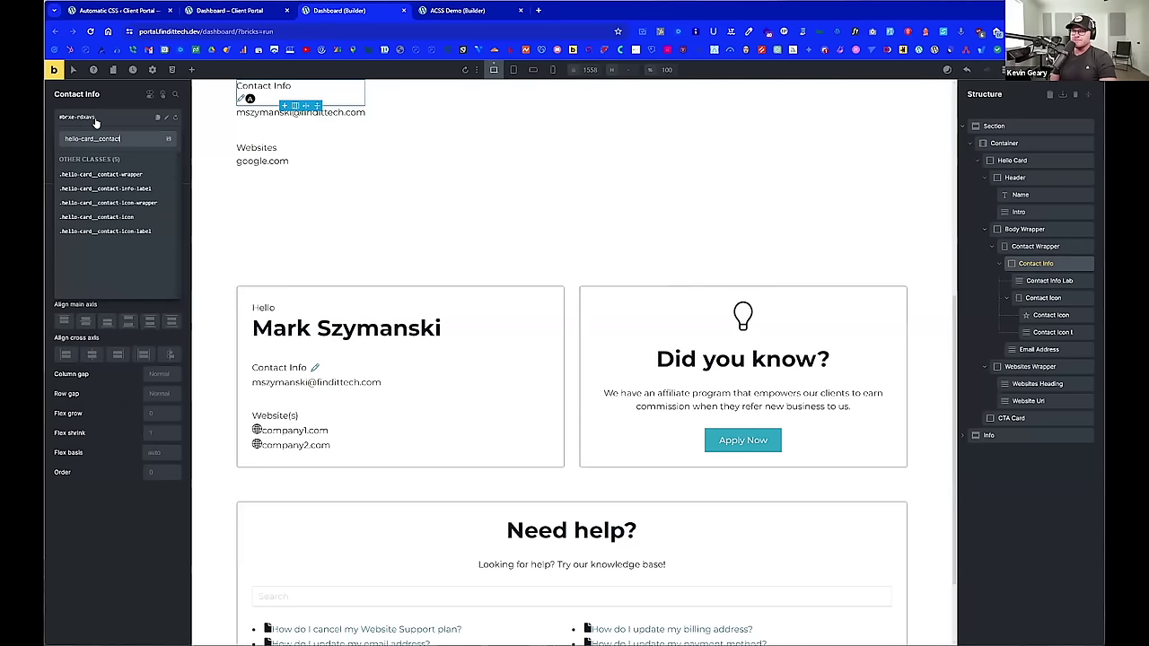
text(-info)
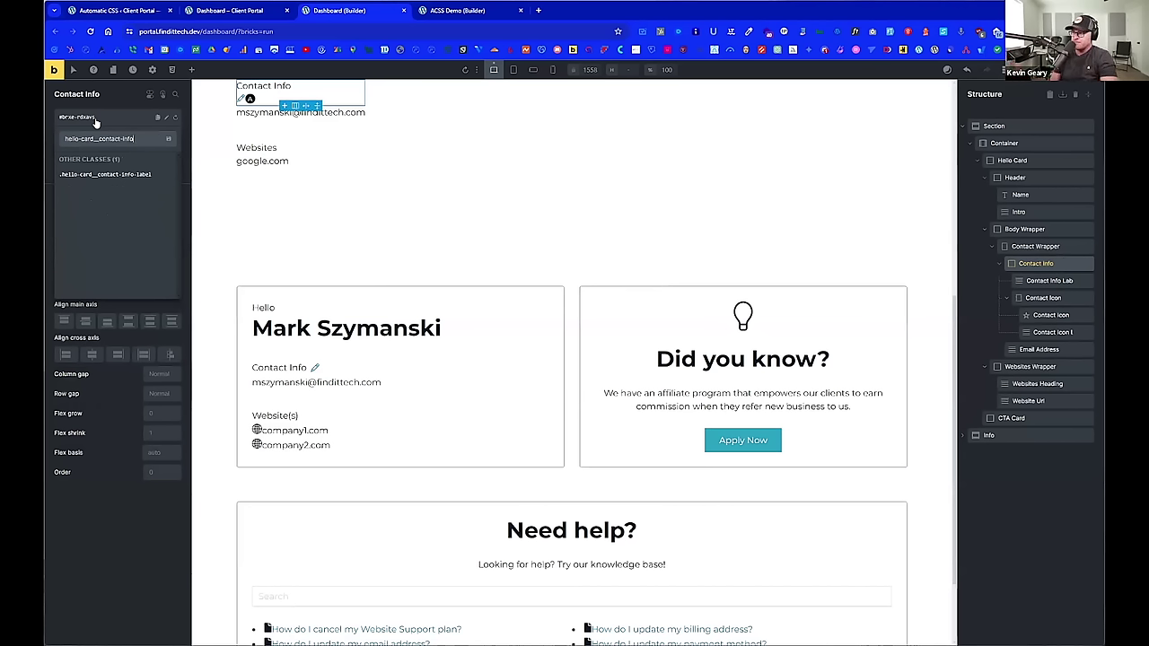
key(Return)
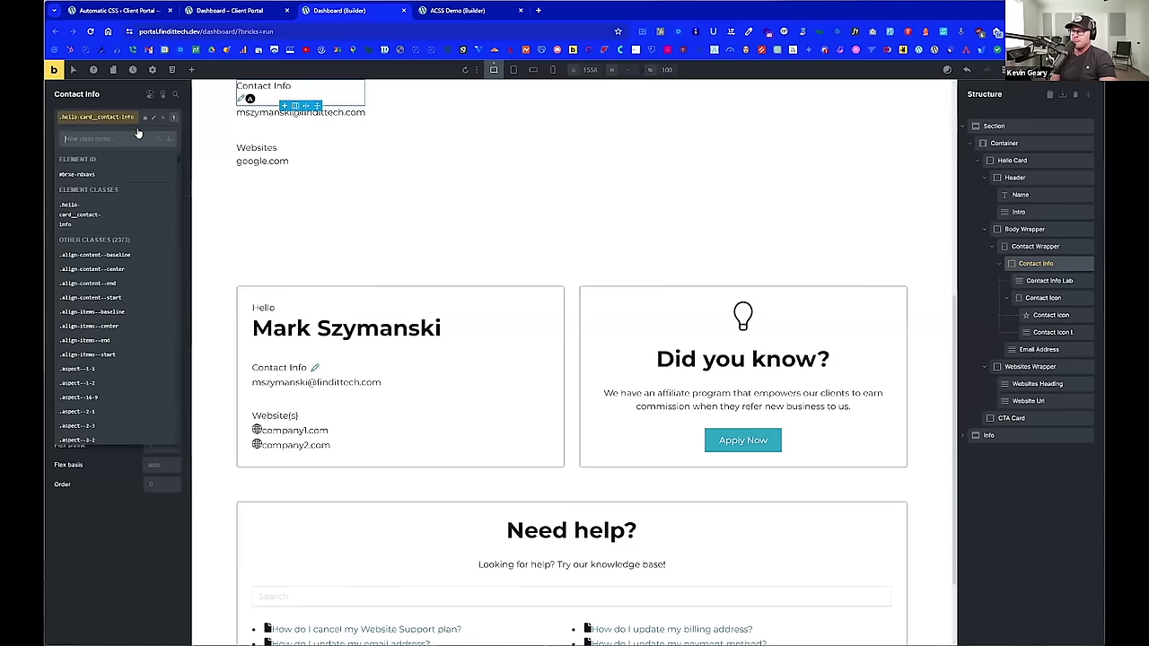
click(121, 100)
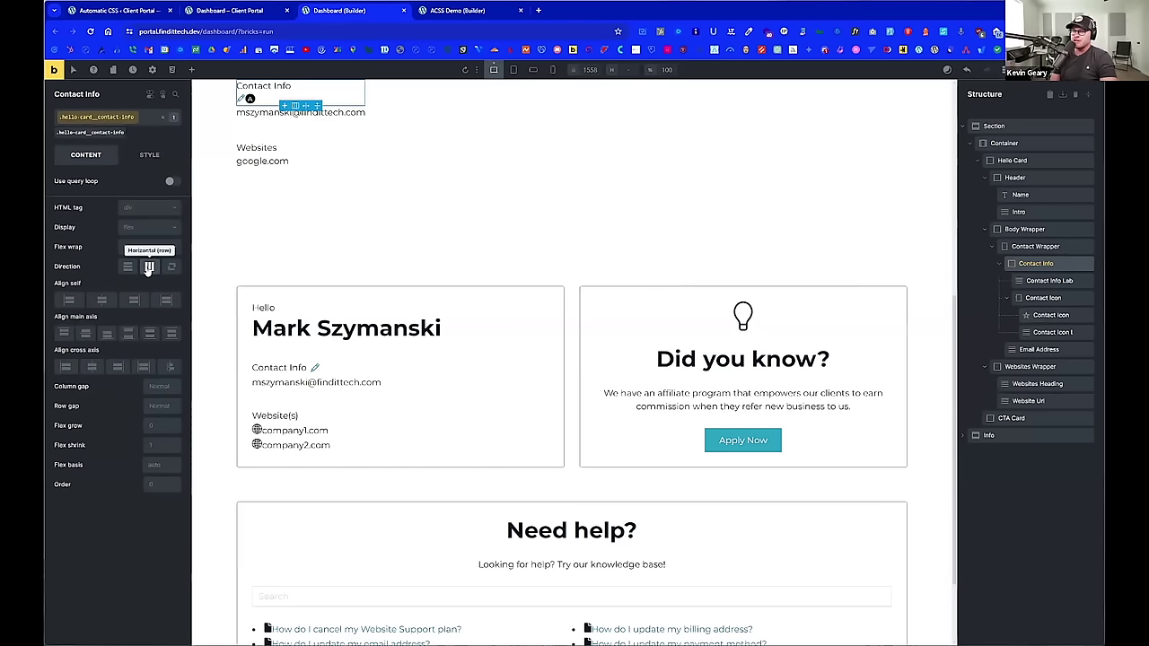
Step: Set Contact Info's direction to horizontal row with a .5em column gap
click(149, 267)
scroll(342, 254, up, 2)
scroll(342, 254, up, 1)
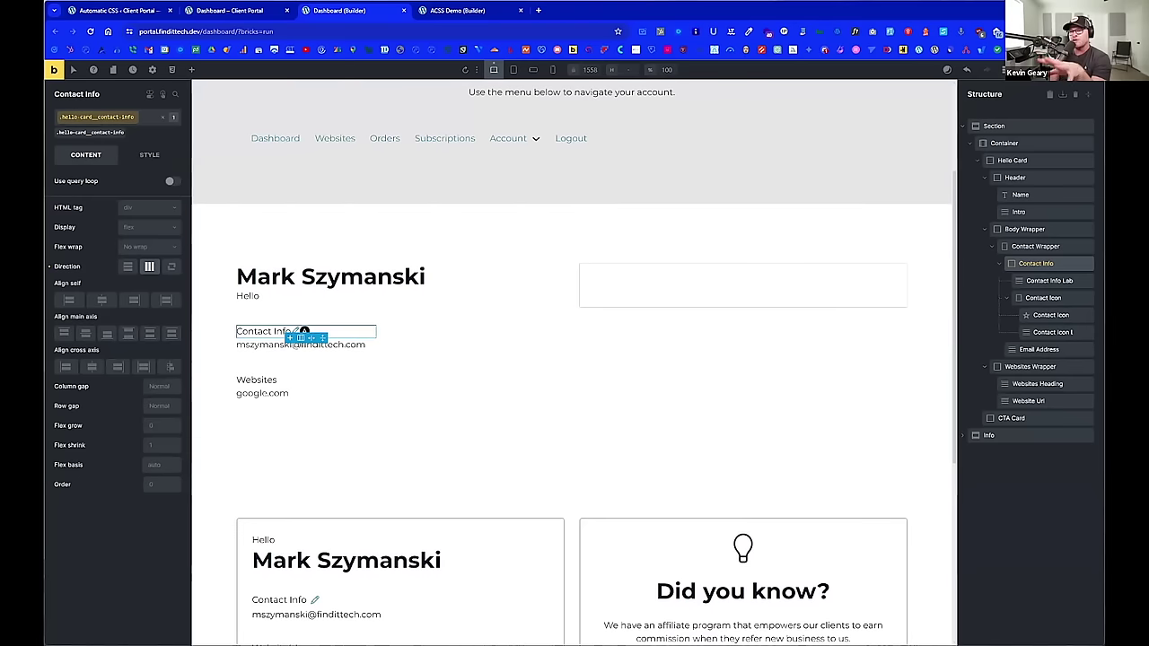
click(160, 388)
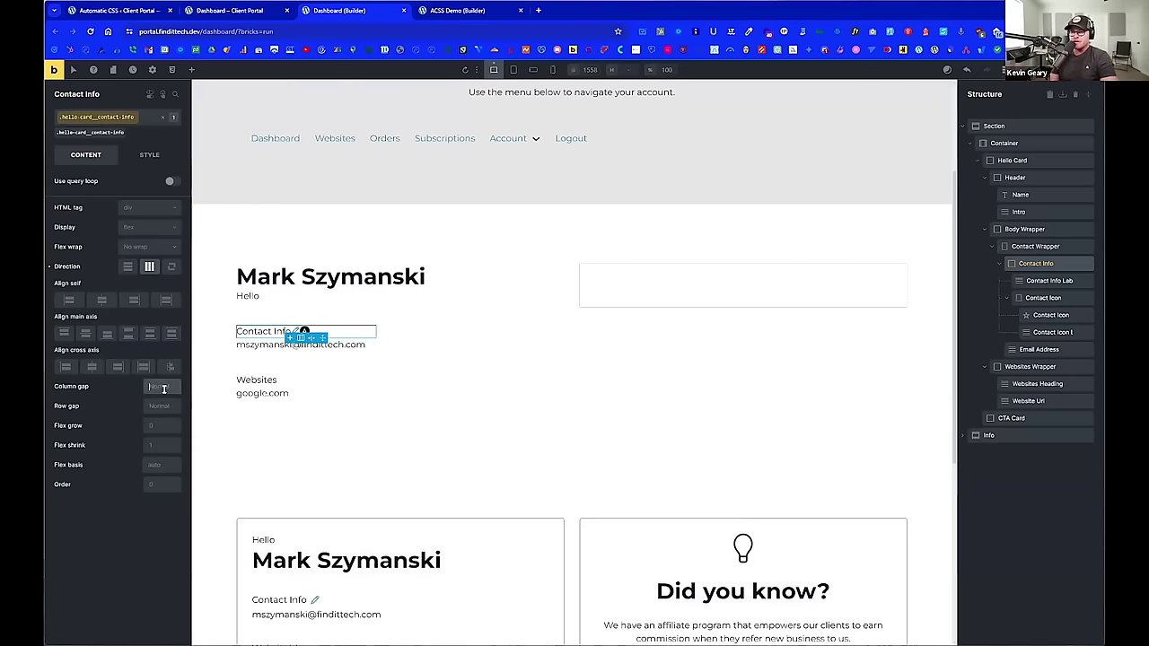
text(.5em)
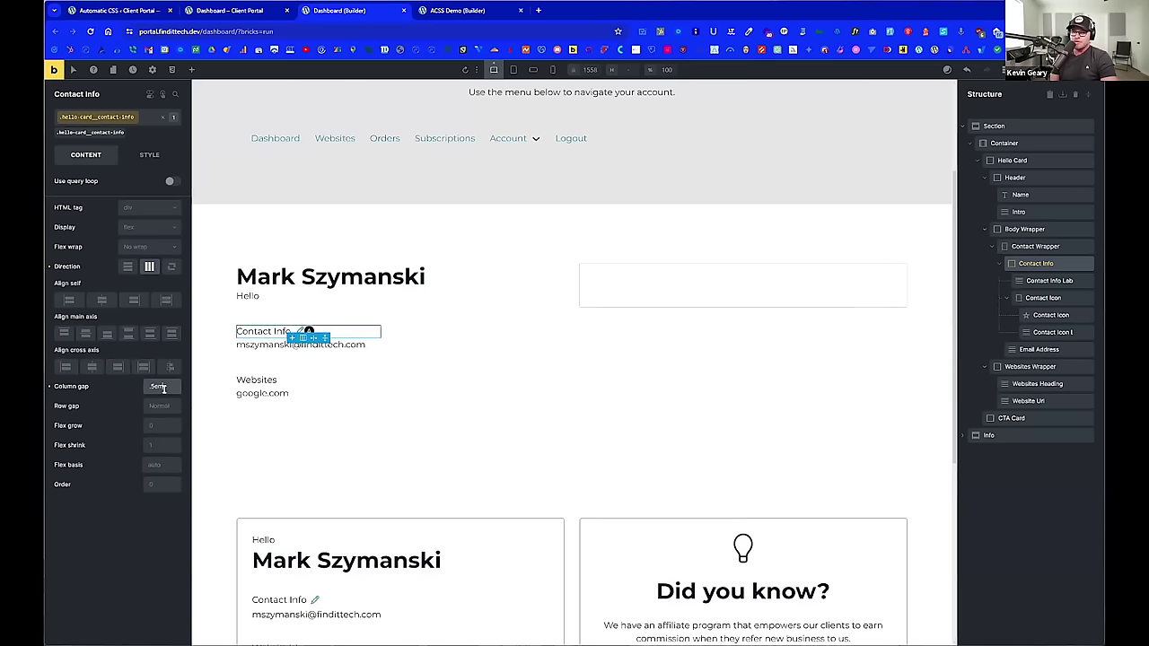
click(280, 345)
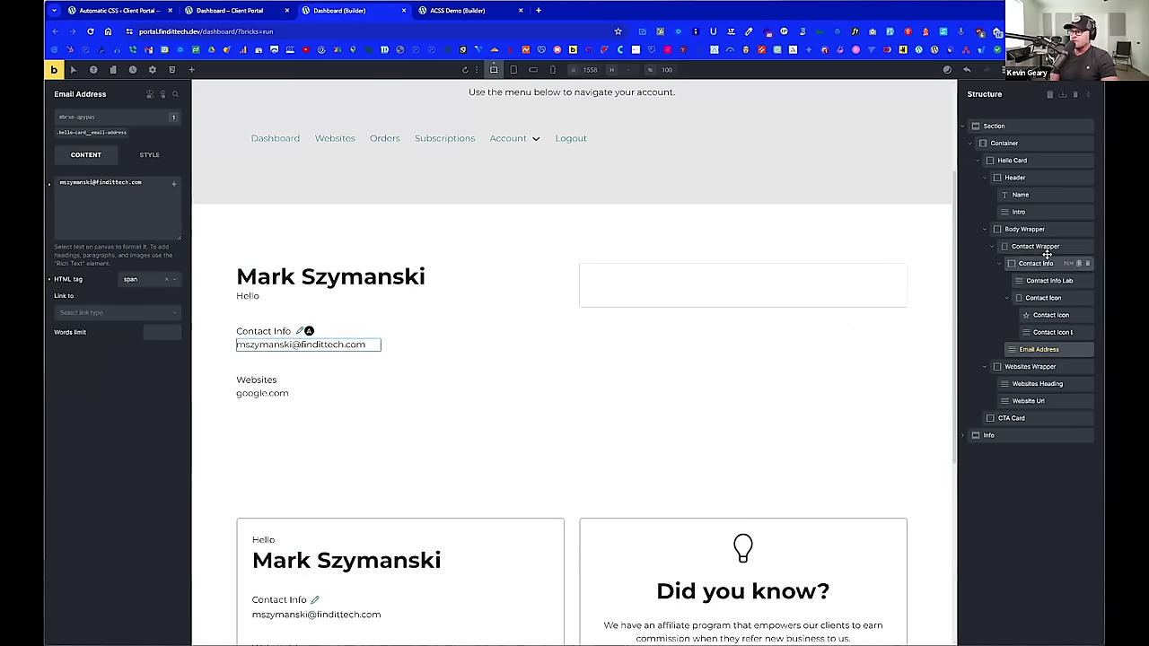
Step: Select the Hello Card and show its settings, row gap calc(var(--content-gap)*1.5)
click(1047, 247)
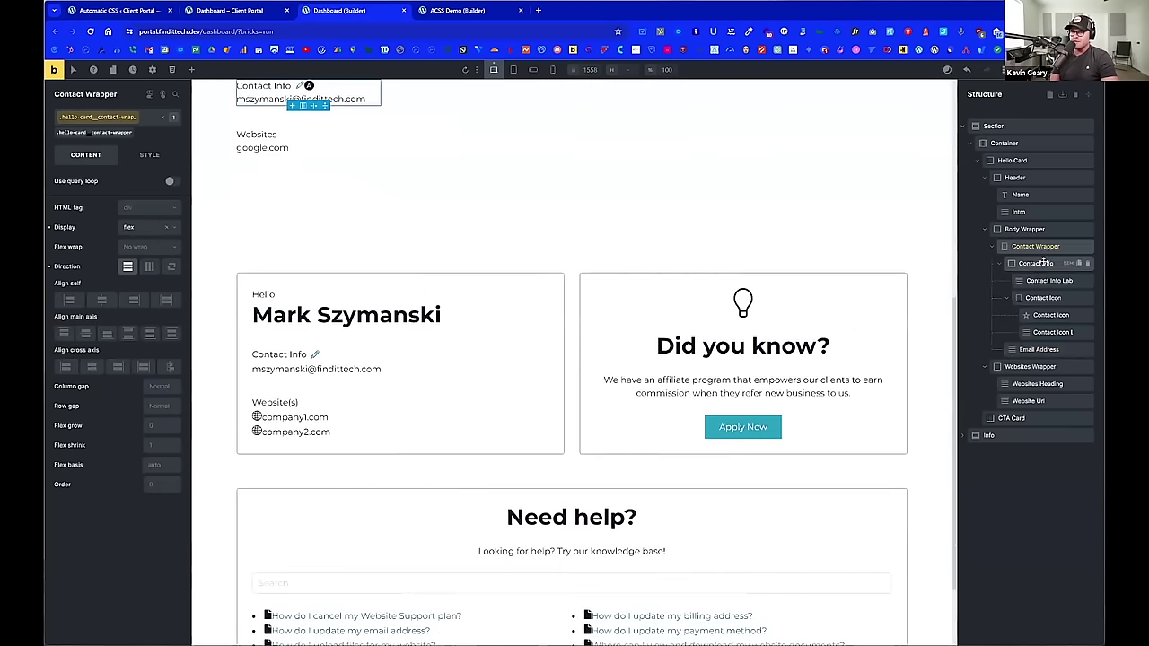
scroll(451, 262, up, 2)
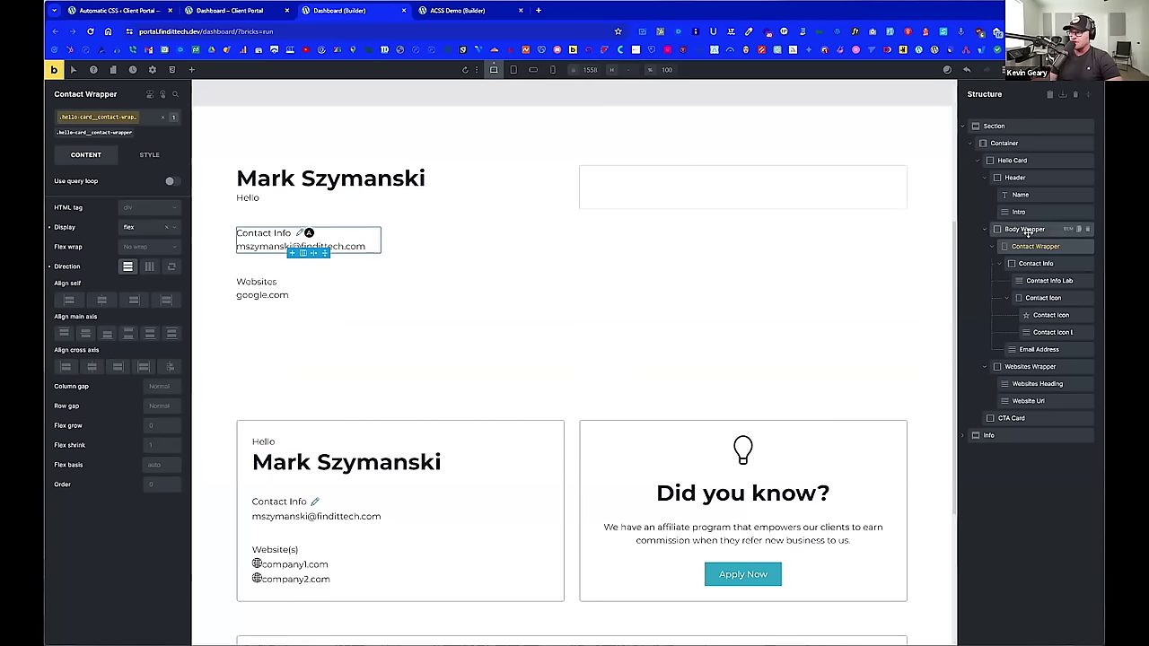
click(1013, 160)
scroll(390, 231, down, 1)
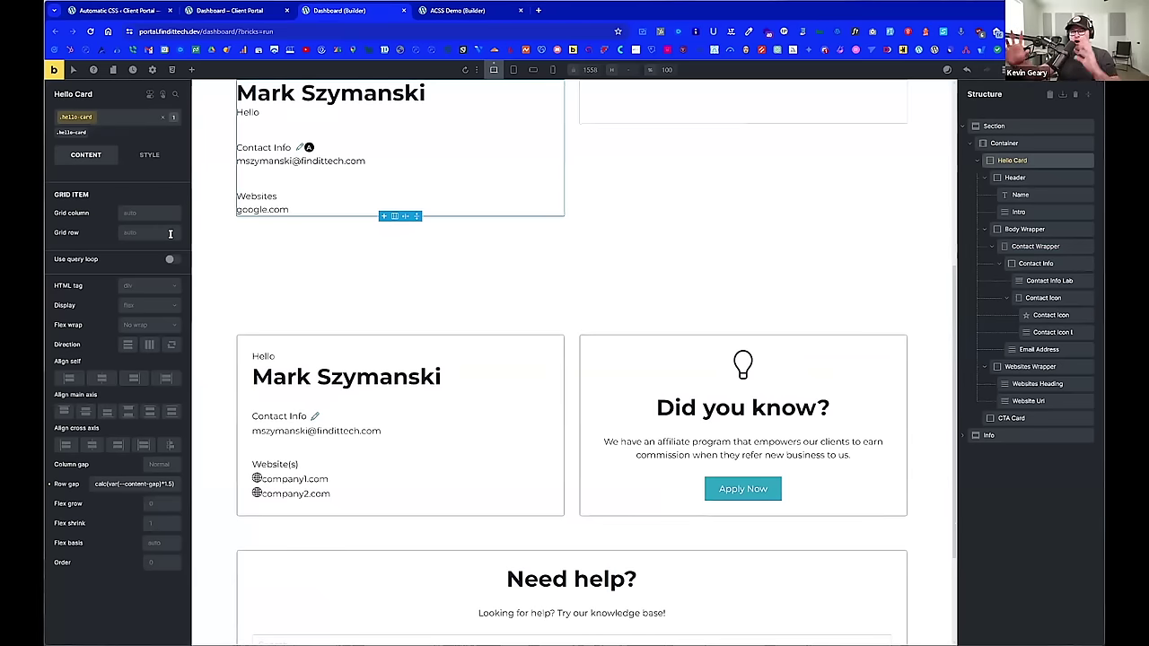
Step: Set the Hello Card's typography line height to 1 in the Style tab
click(149, 156)
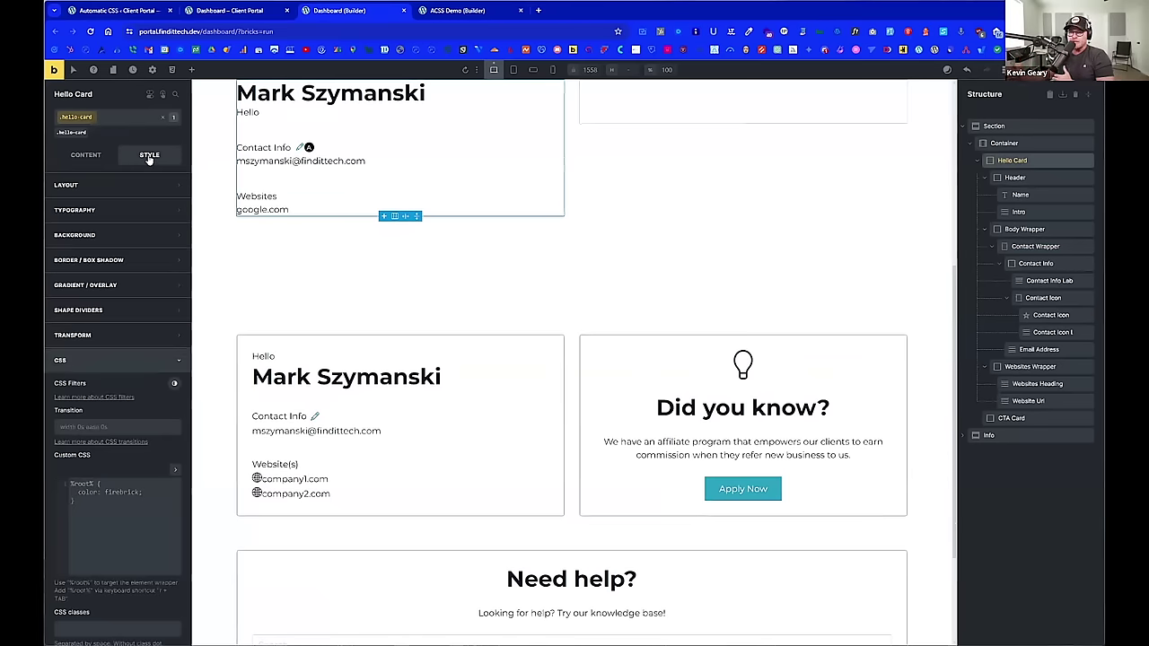
click(130, 211)
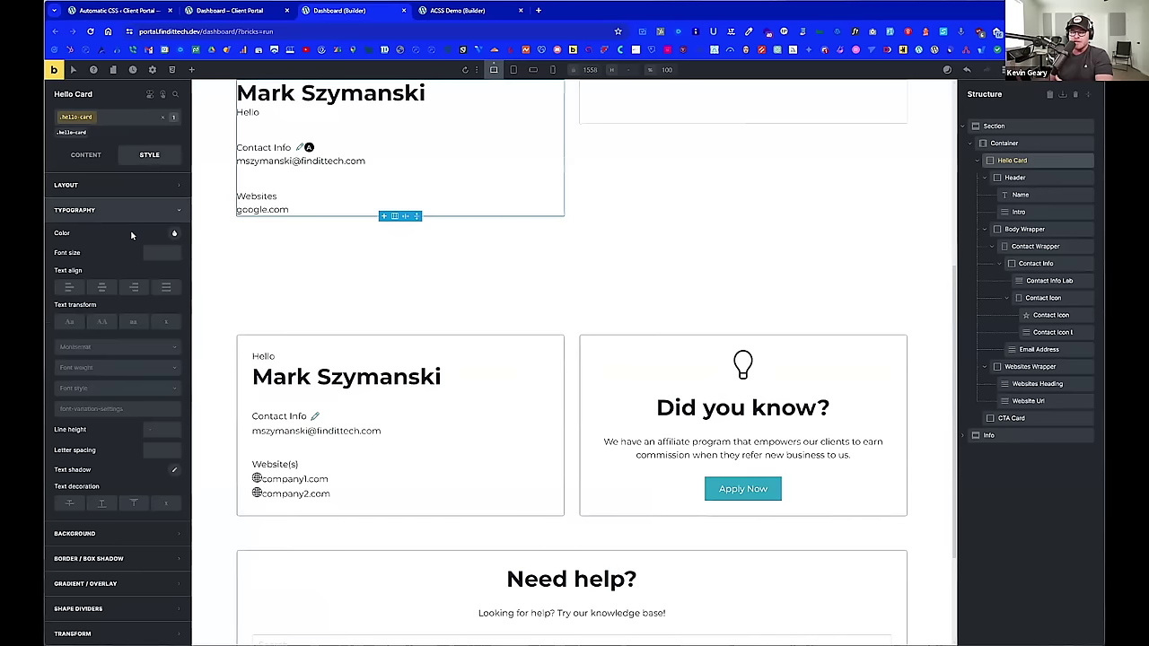
scroll(132, 235, down, 1)
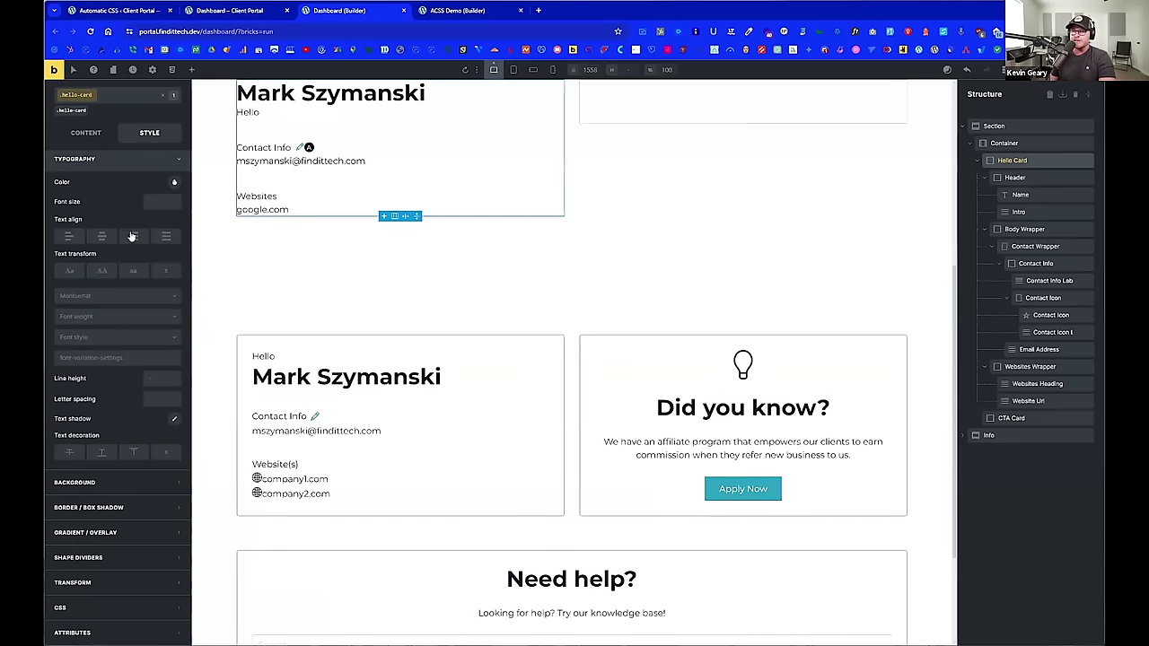
click(162, 378)
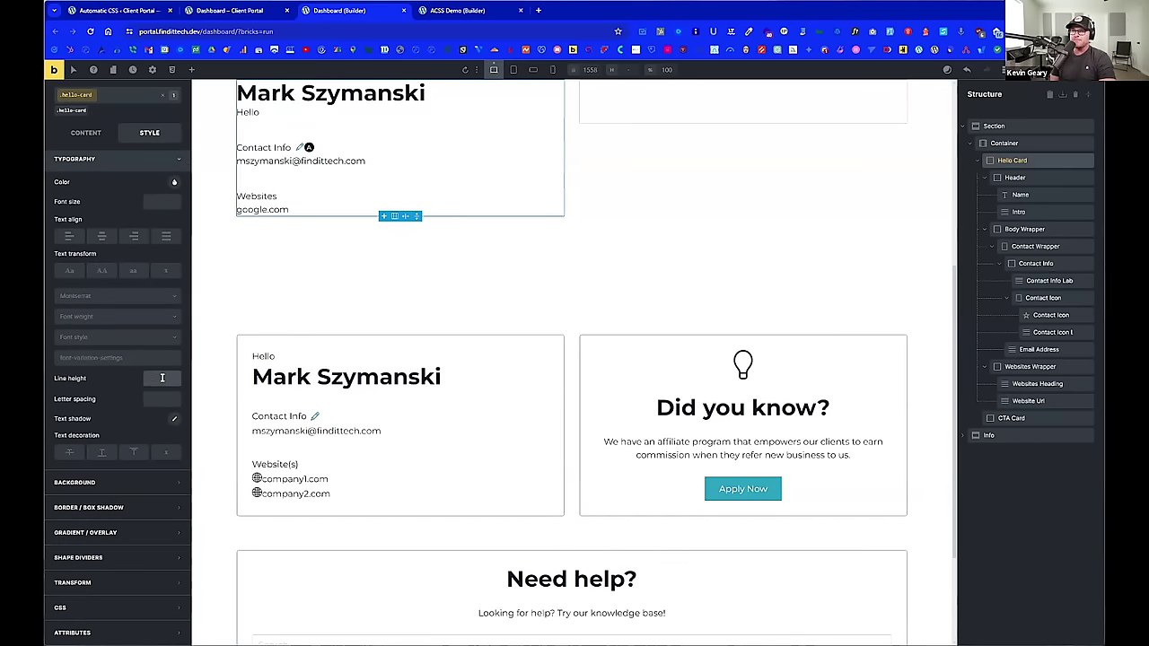
text(1)
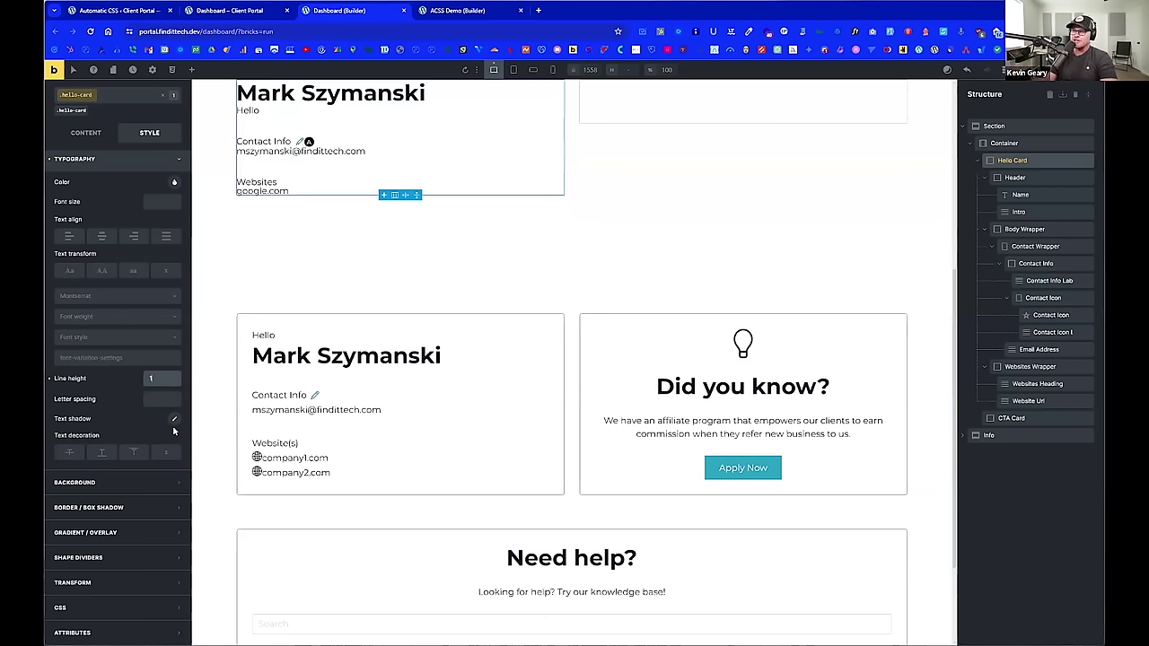
Step: Select the Header, target its .hello-card__header class, and return to layout settings
click(1044, 182)
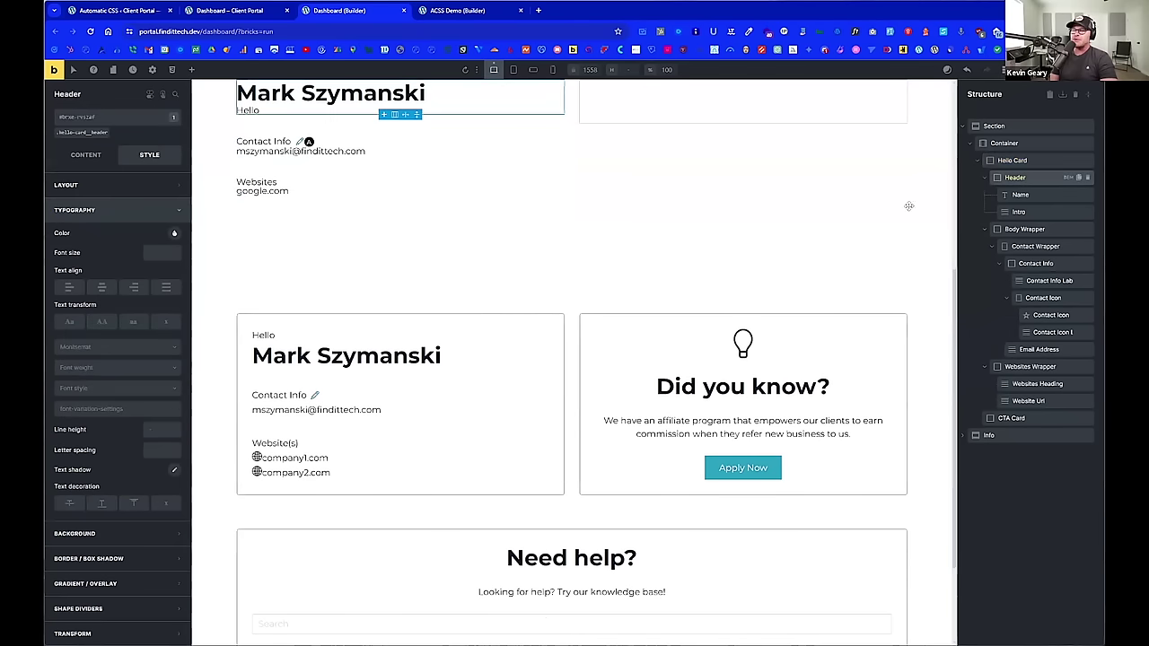
click(84, 132)
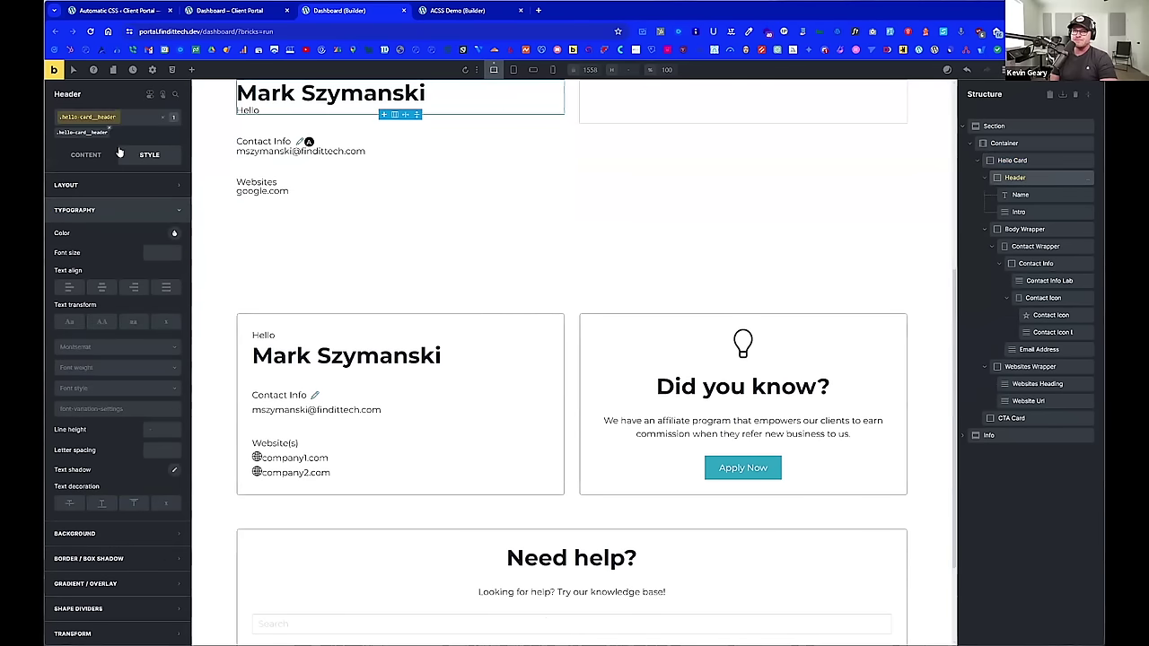
scroll(375, 235, up, 1)
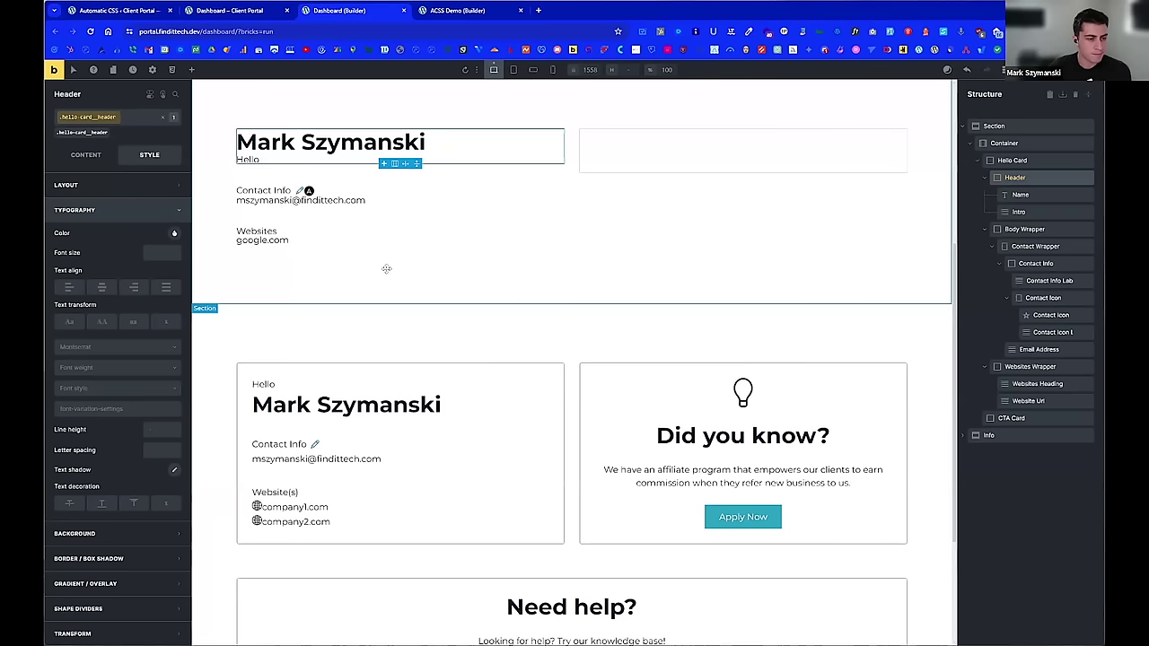
scroll(386, 265, down, 1)
scroll(460, 188, up, 1)
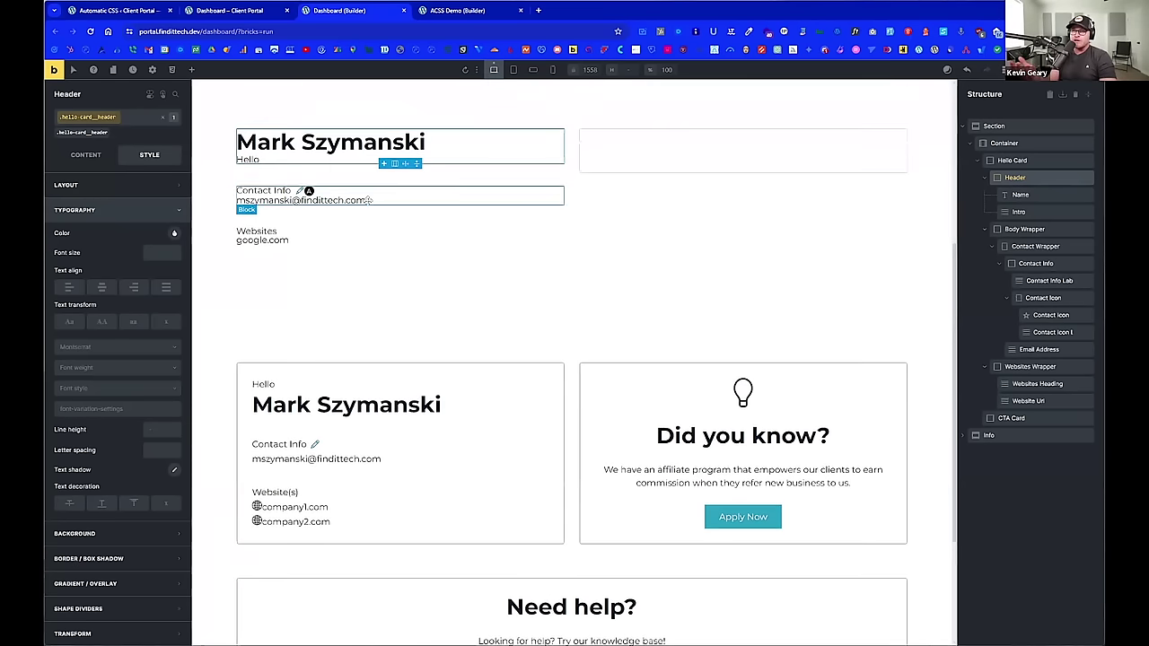
click(82, 156)
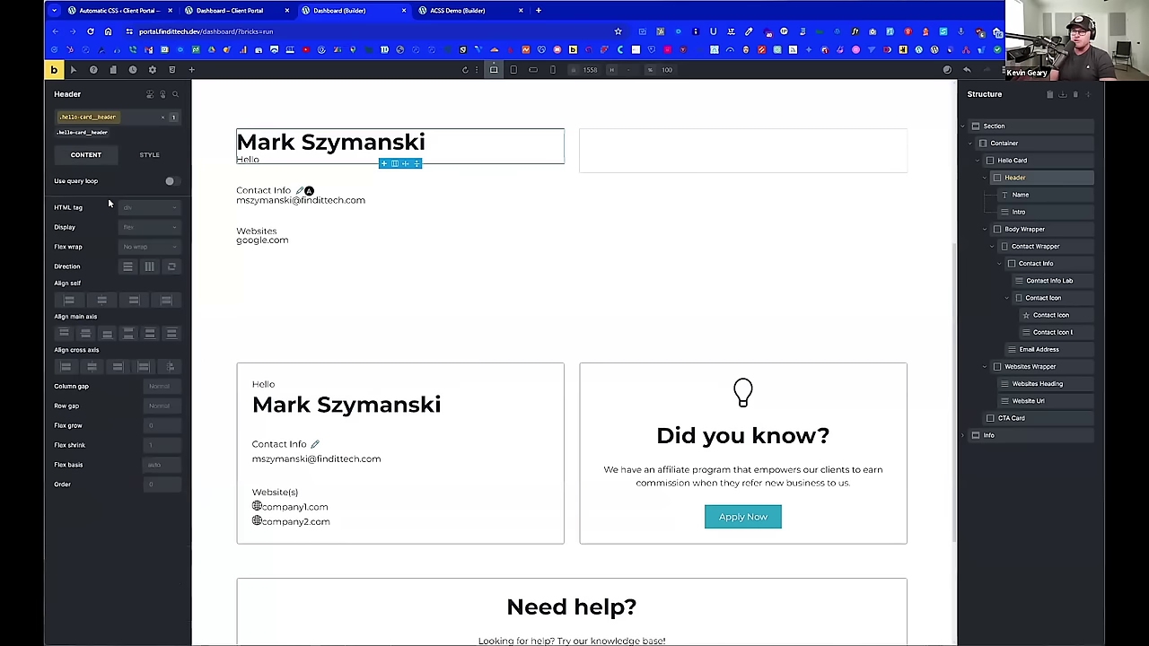
Step: Set the Header row gap to the content-gap variable divided by 2
right_click(161, 405)
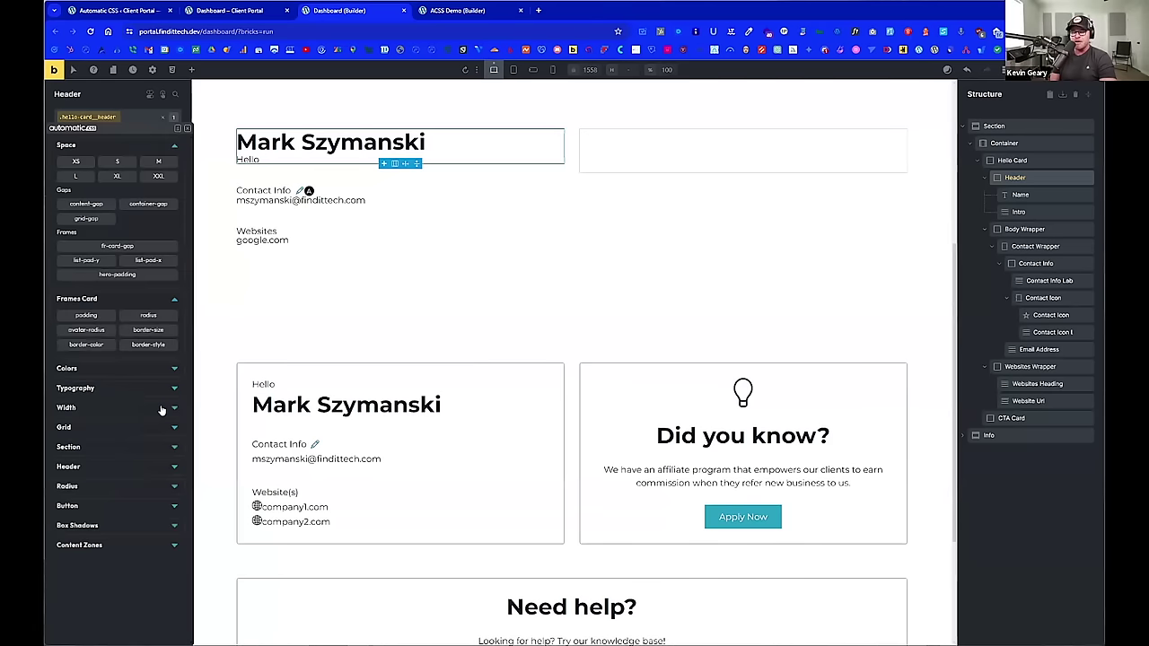
click(99, 203)
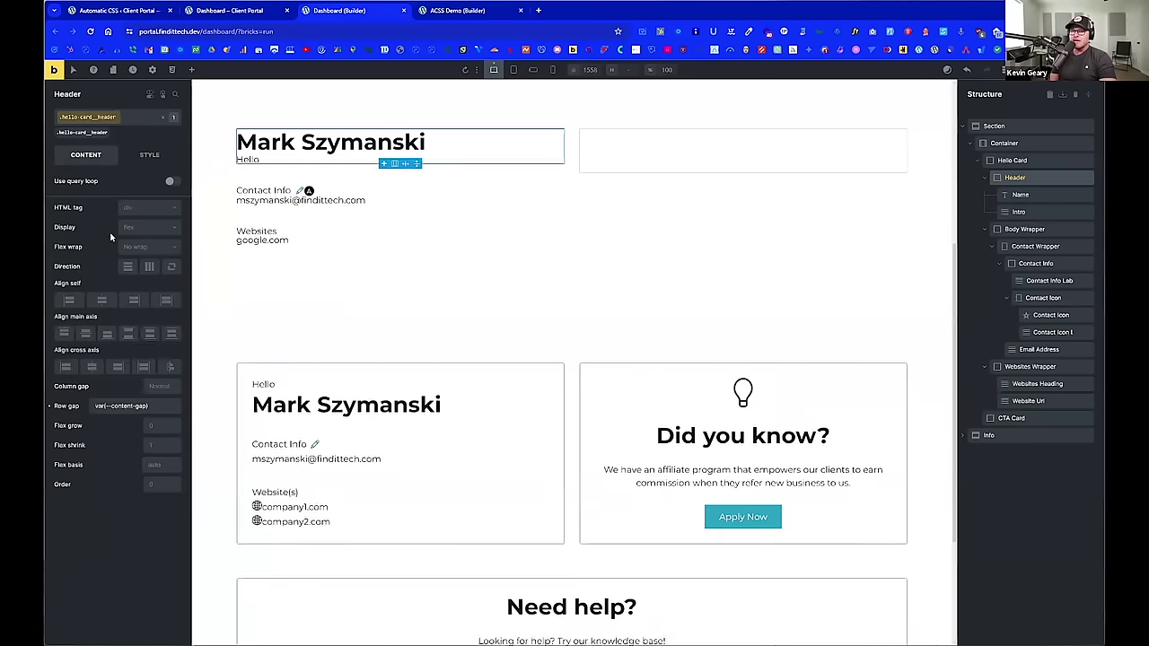
triple_click(152, 404)
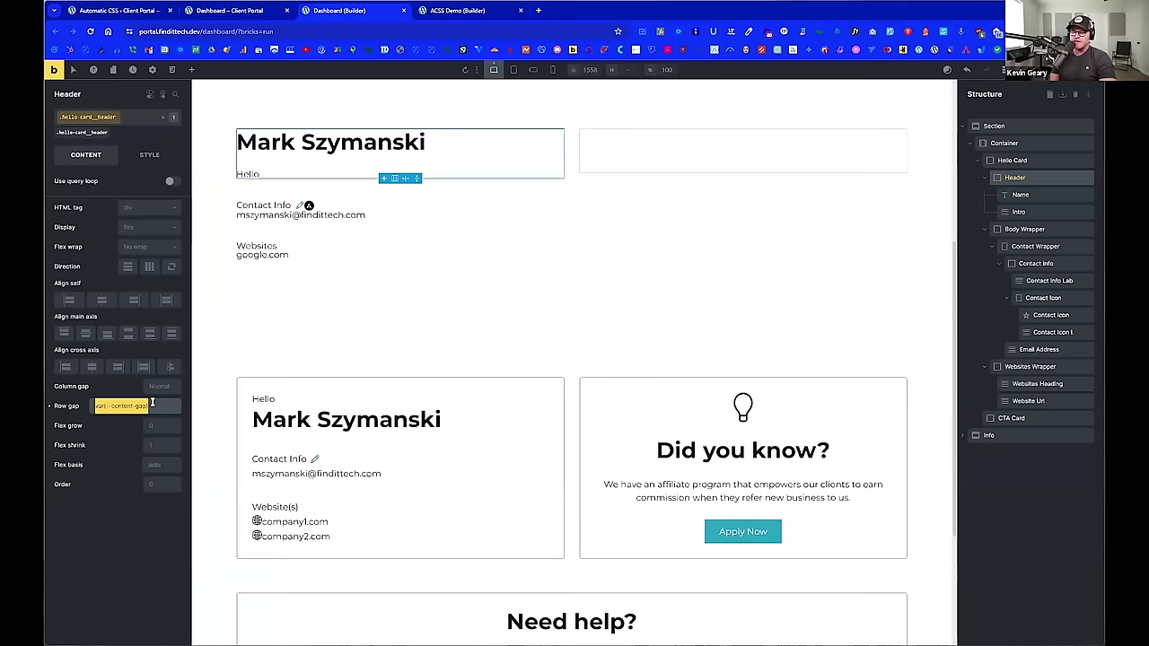
click(153, 404)
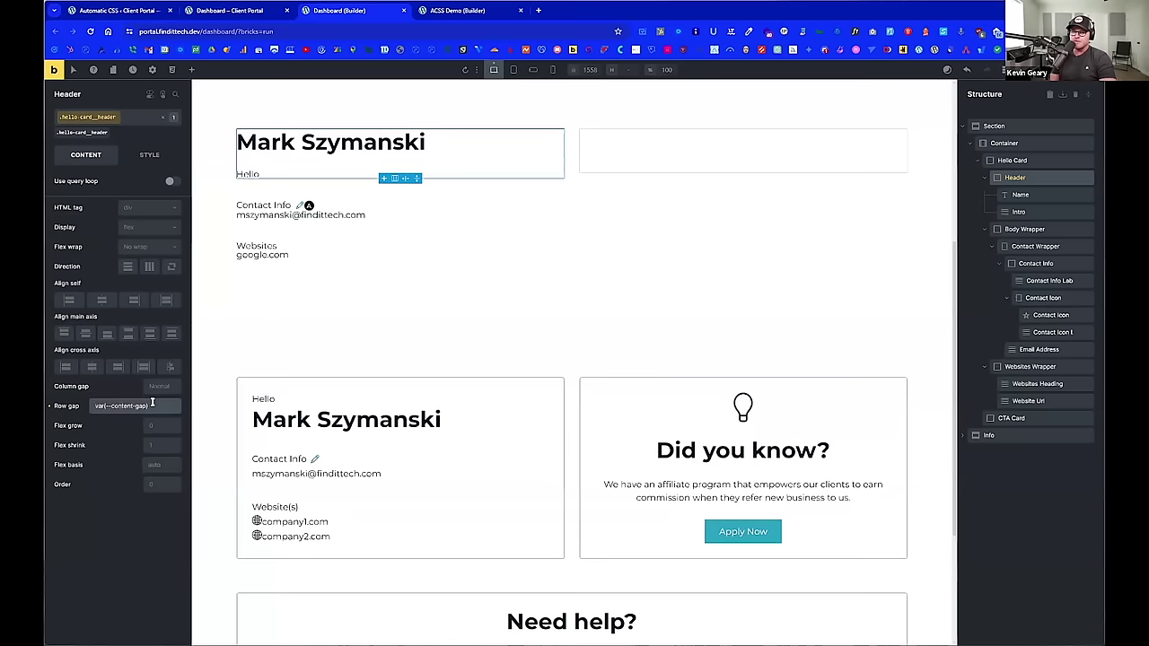
text(/2)
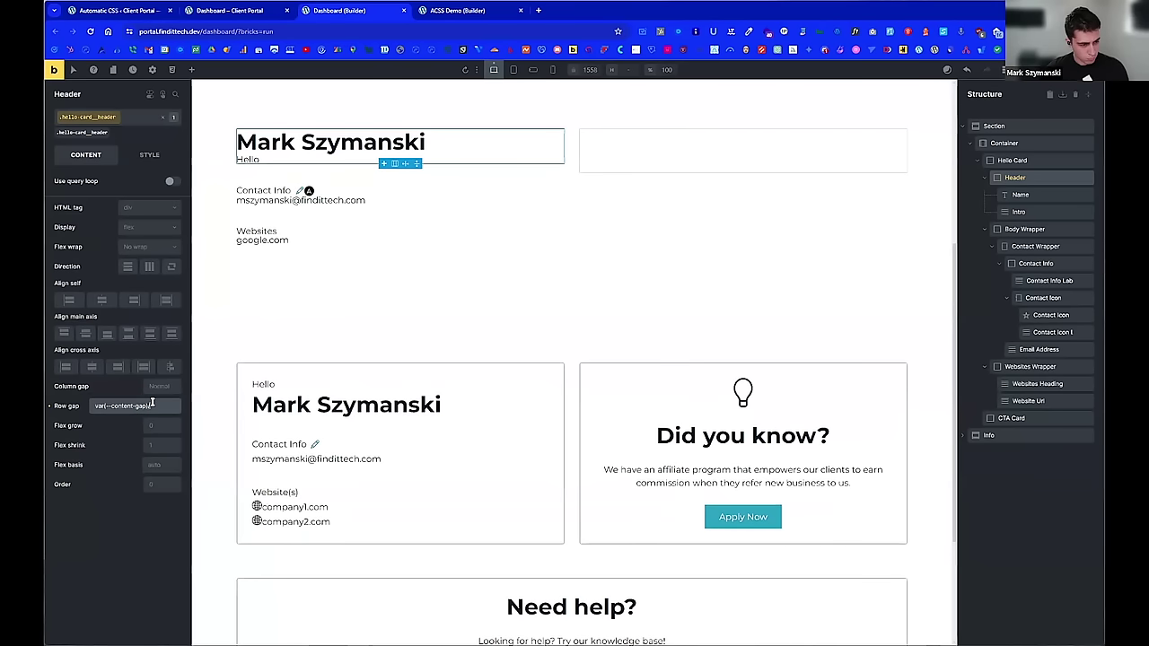
key(BackSpace)
key(BackSpace)
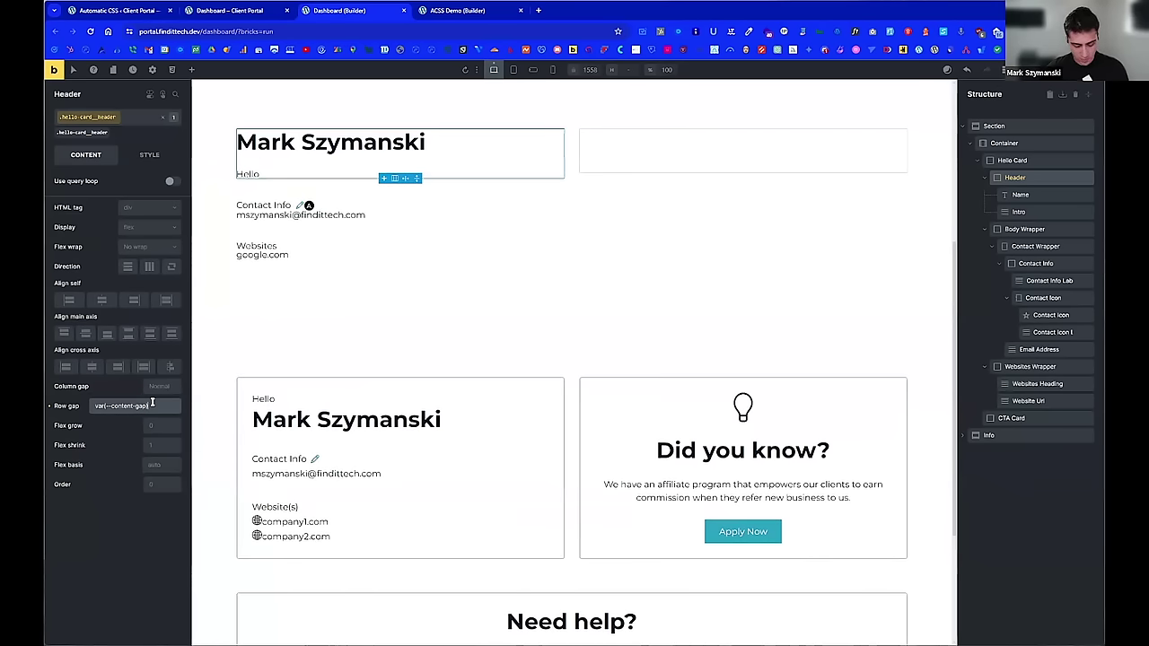
text(/2)
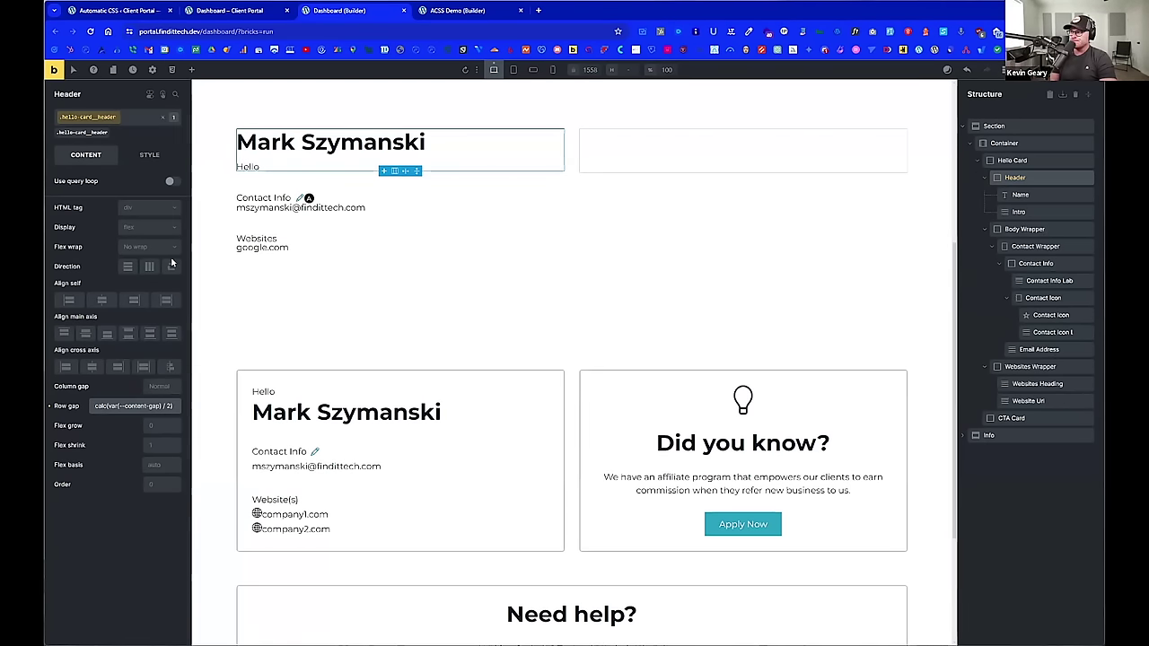
click(154, 482)
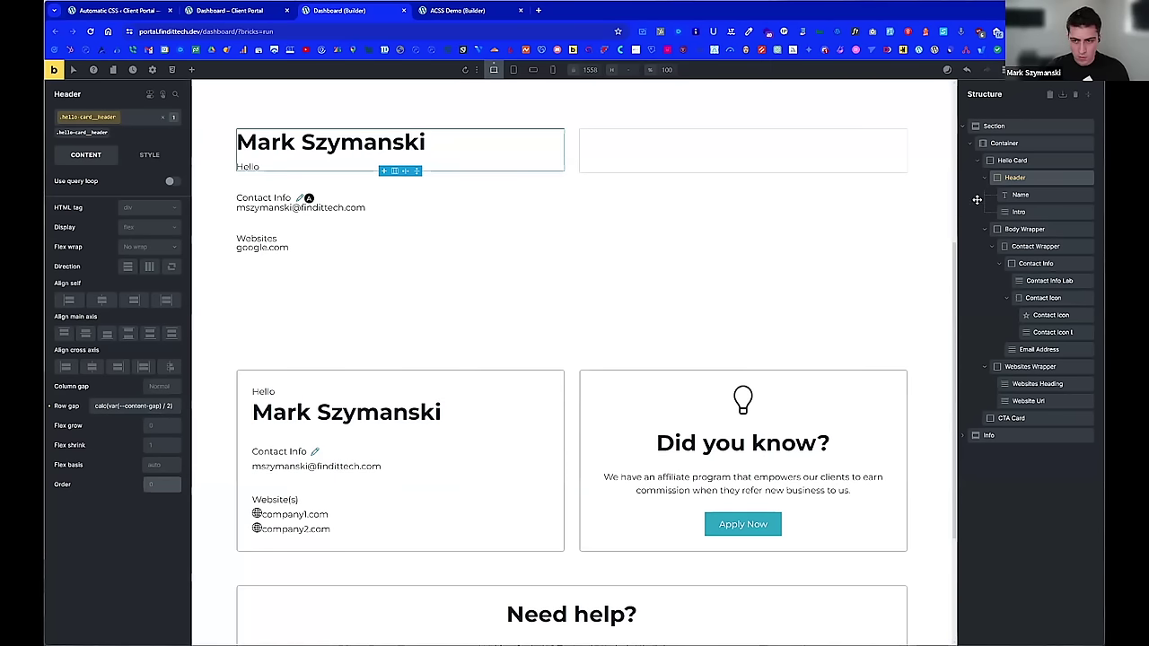
click(1019, 212)
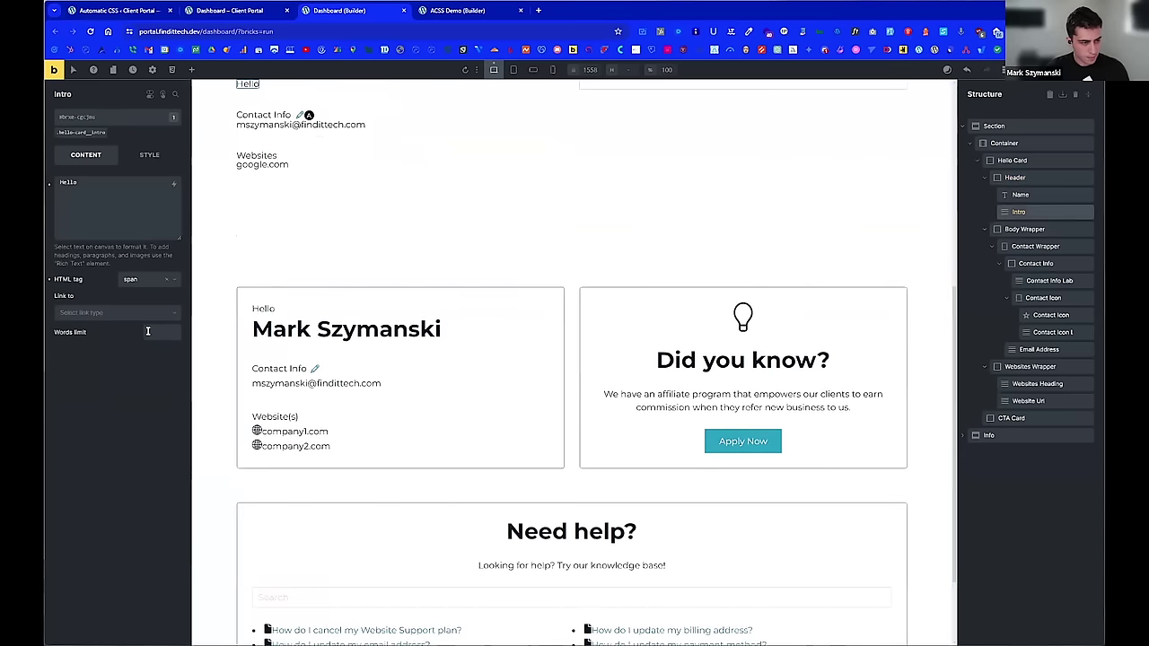
Step: Target the Intro's .hello-card__intro class and expand its Style layout options
click(149, 155)
click(81, 132)
click(86, 154)
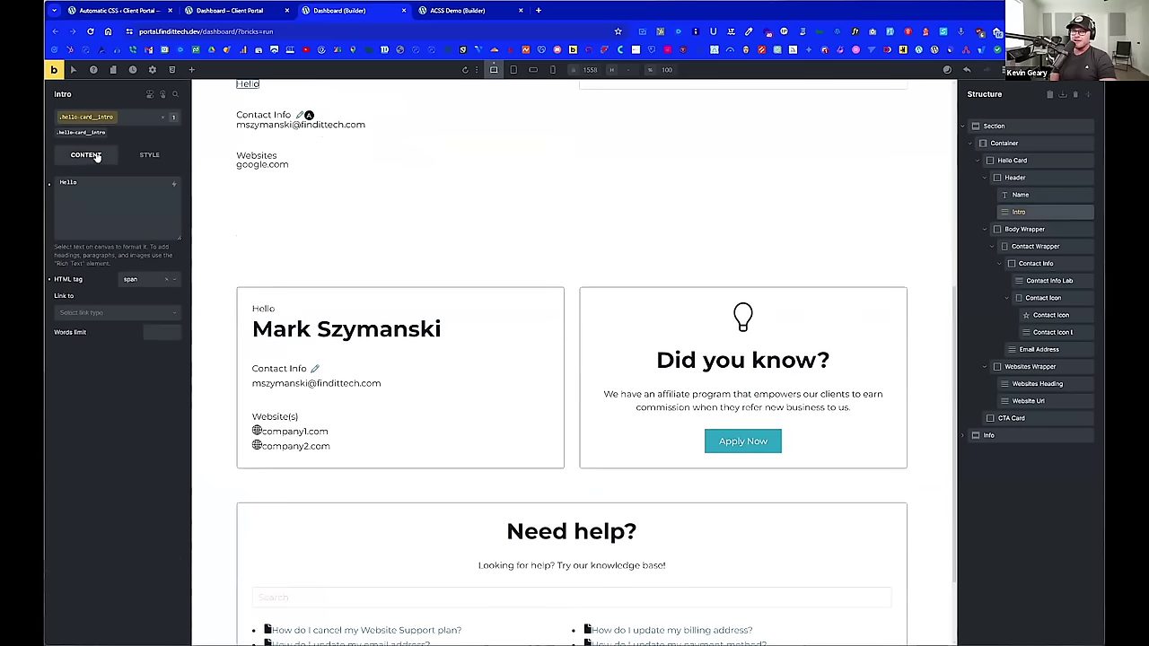
click(149, 154)
scroll(141, 448, down, 1)
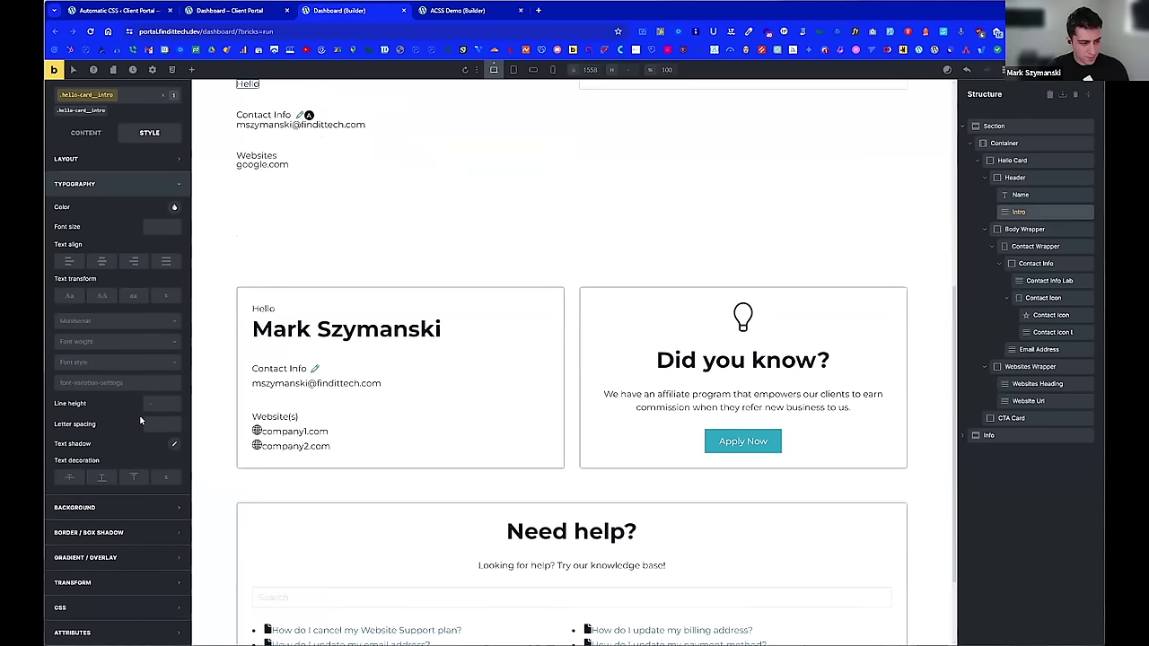
click(106, 184)
click(106, 185)
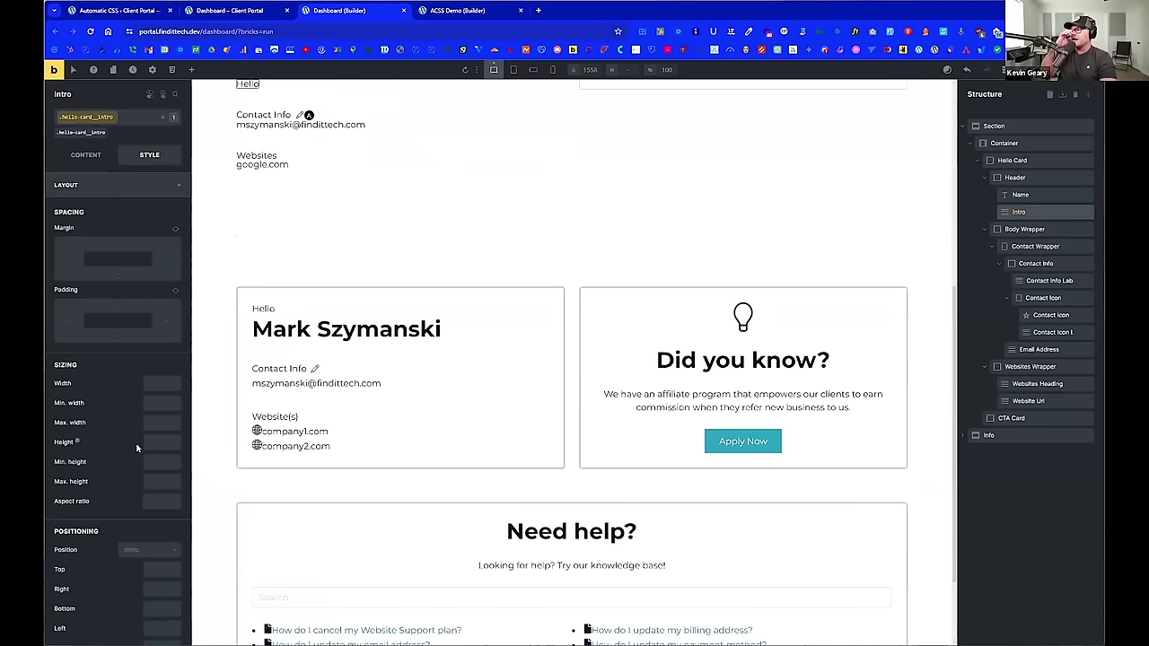
Step: Set the Intro's positioning order to -1 so Hello sits above the name
scroll(139, 467, down, 3)
scroll(149, 534, down, 3)
click(152, 421)
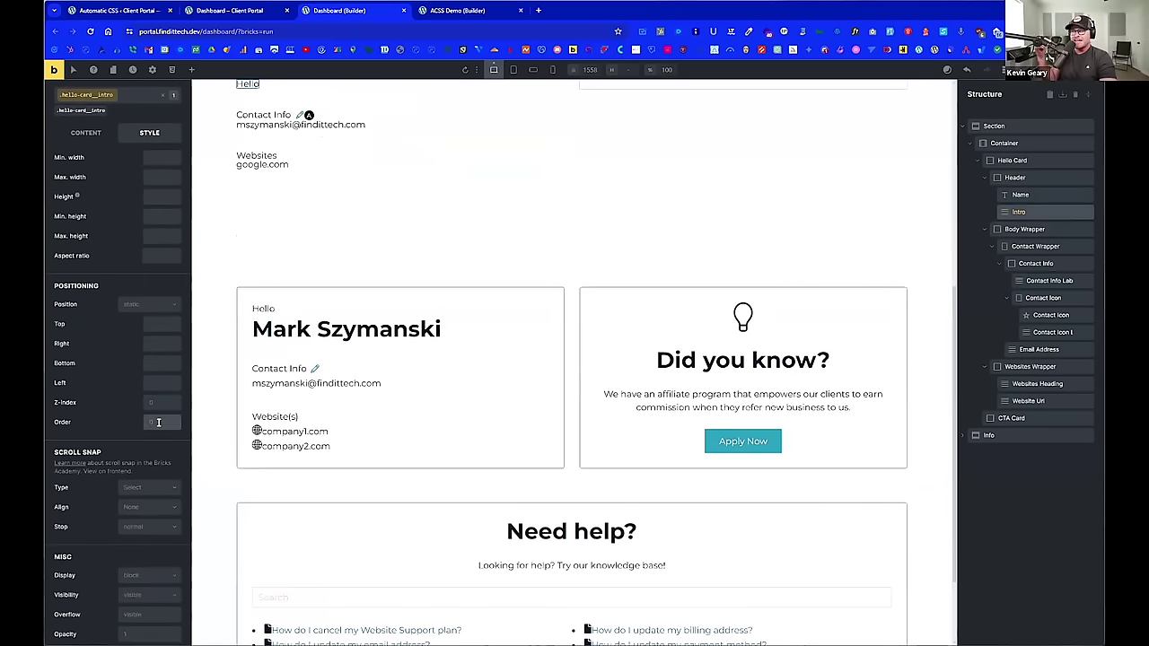
text(-1)
scroll(327, 346, up, 2)
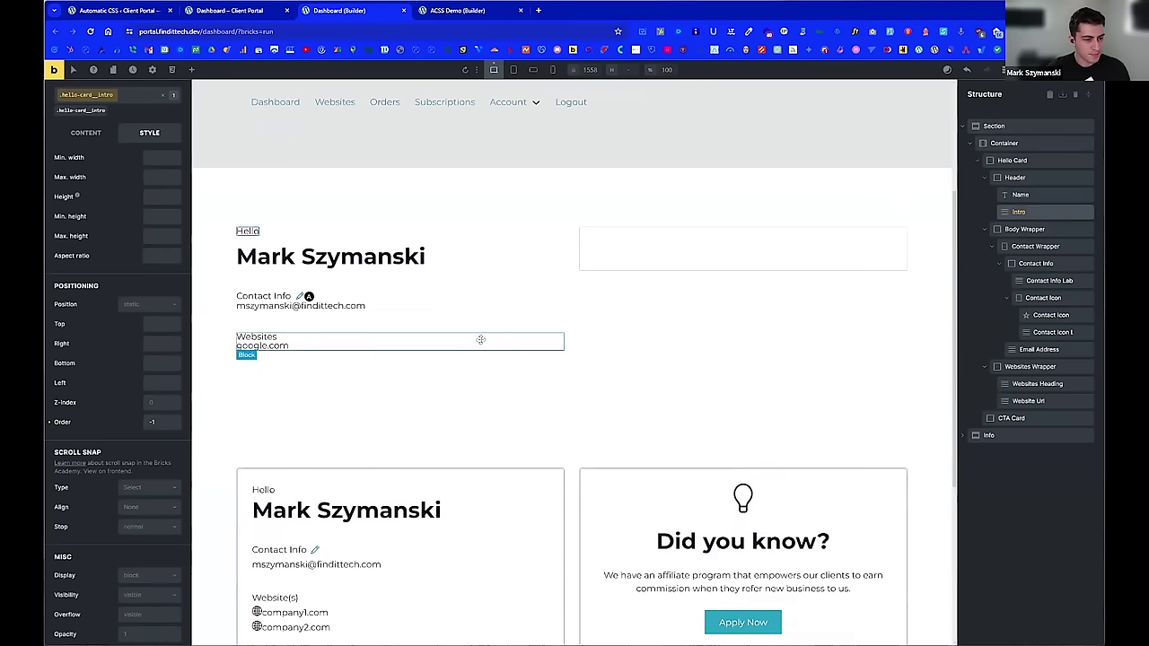
scroll(105, 291, up, 5)
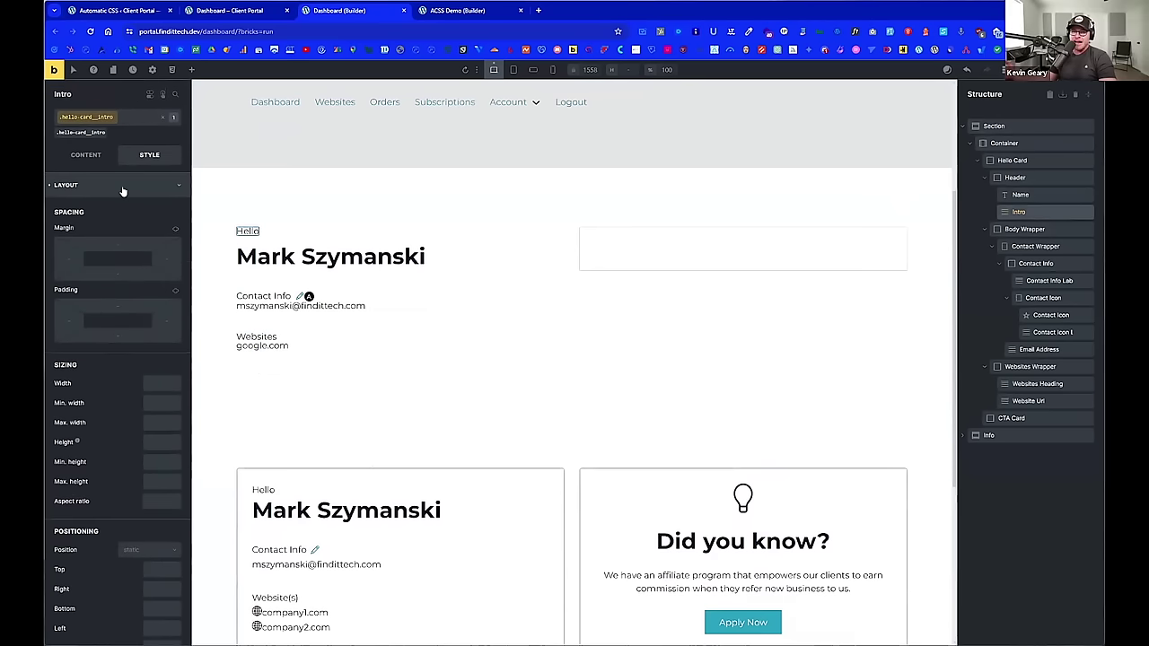
click(123, 185)
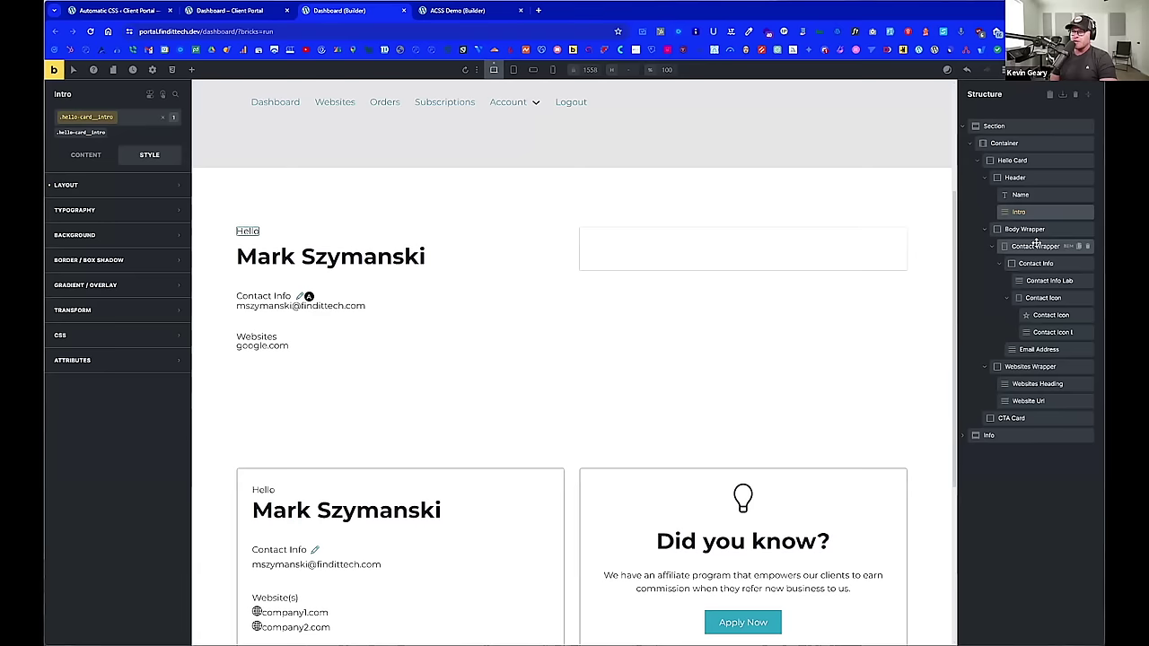
click(1037, 245)
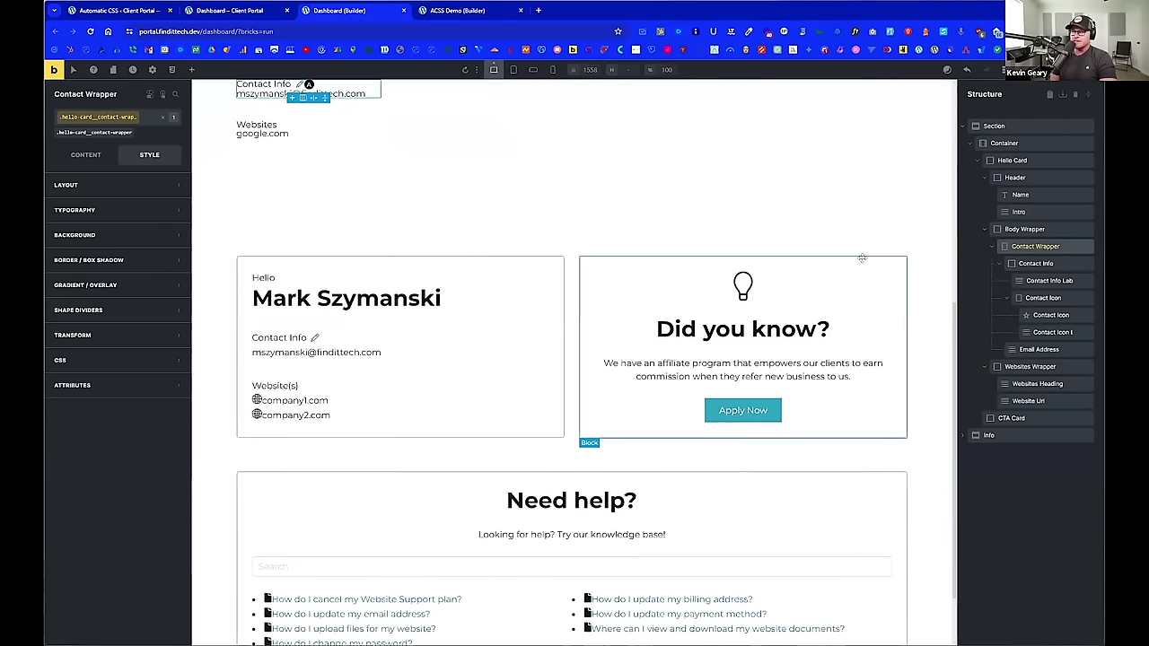
Step: Set the Contact Wrapper's row gap to calc(var(--content-gap) / 2)
scroll(808, 269, up, 1)
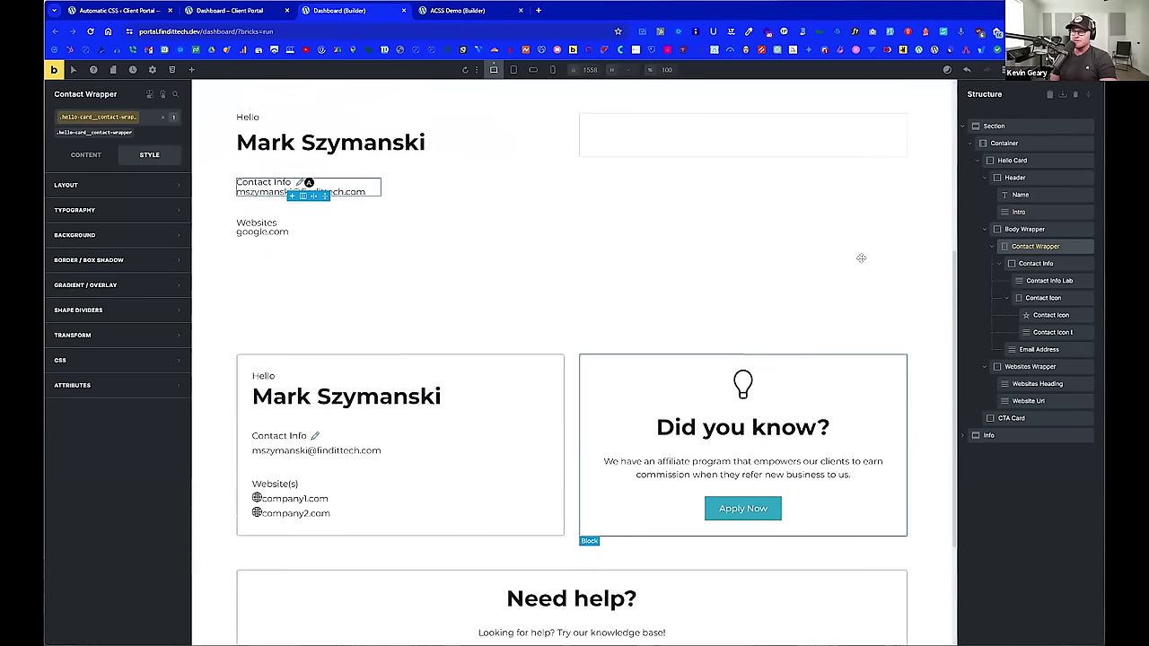
click(87, 161)
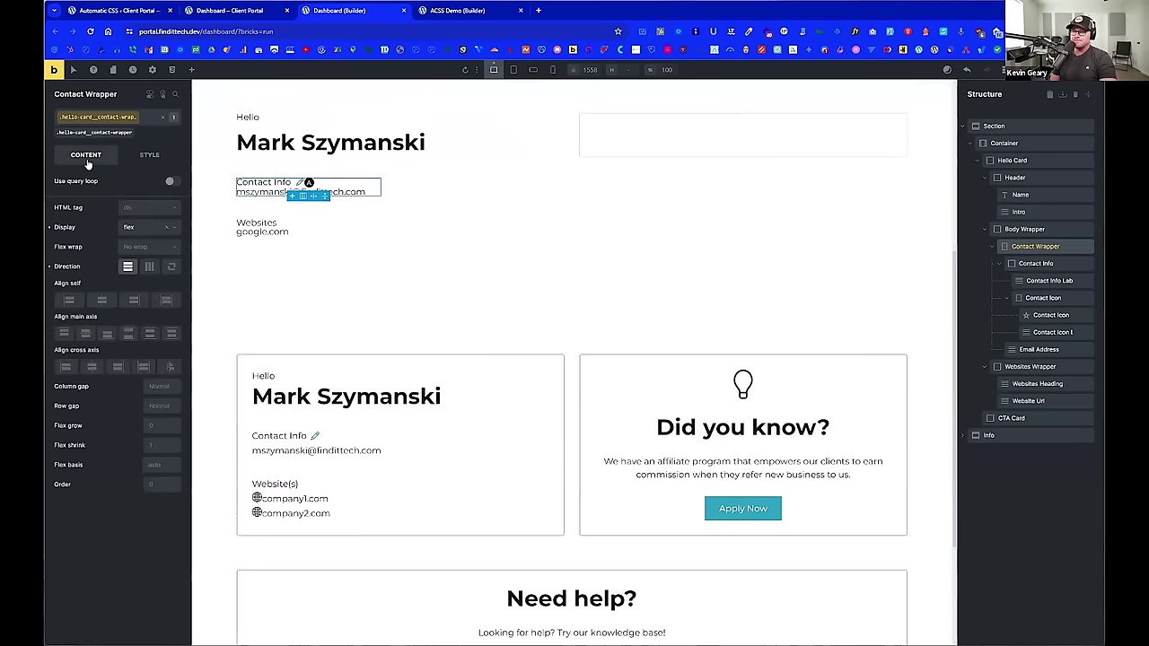
right_click(155, 405)
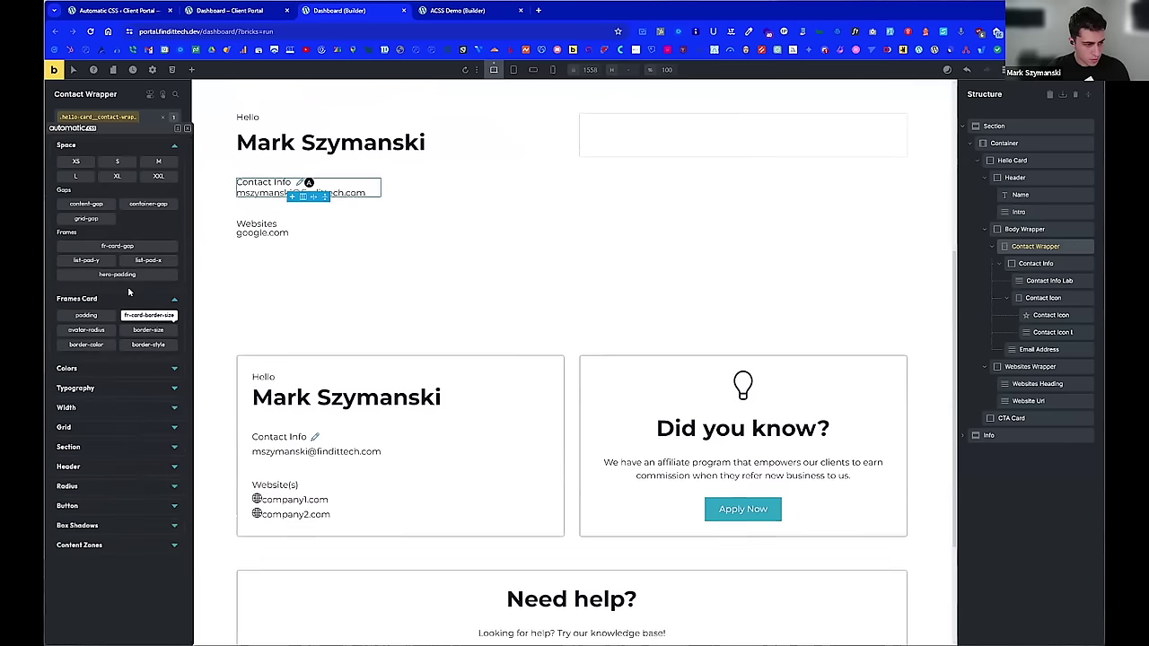
click(86, 204)
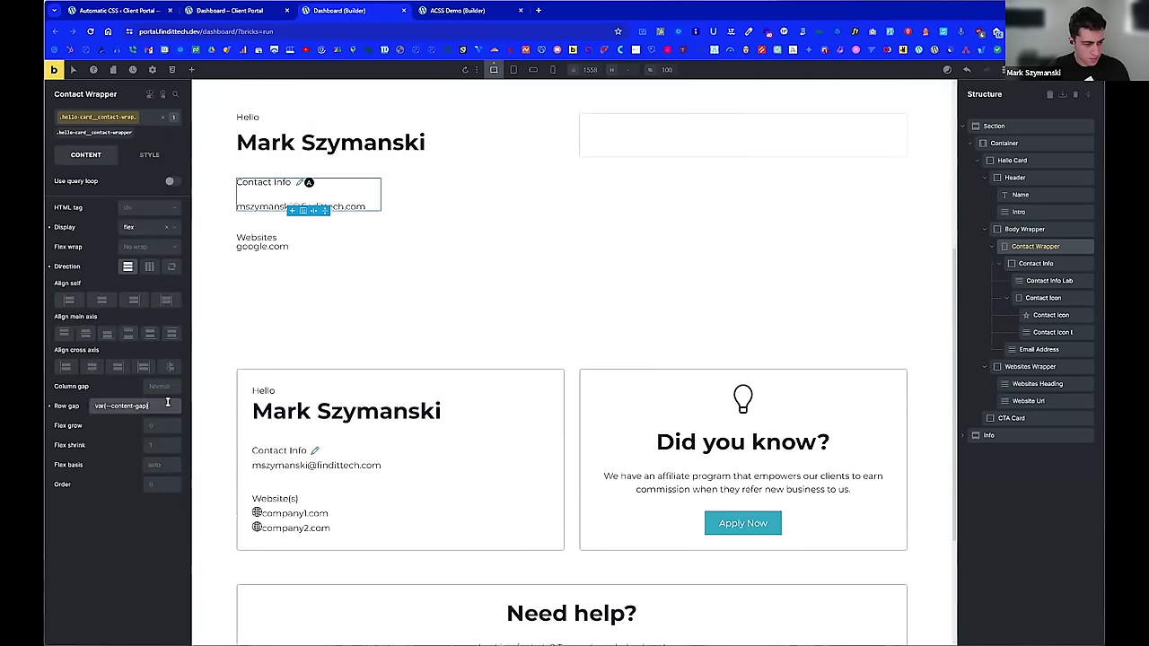
text(/2)
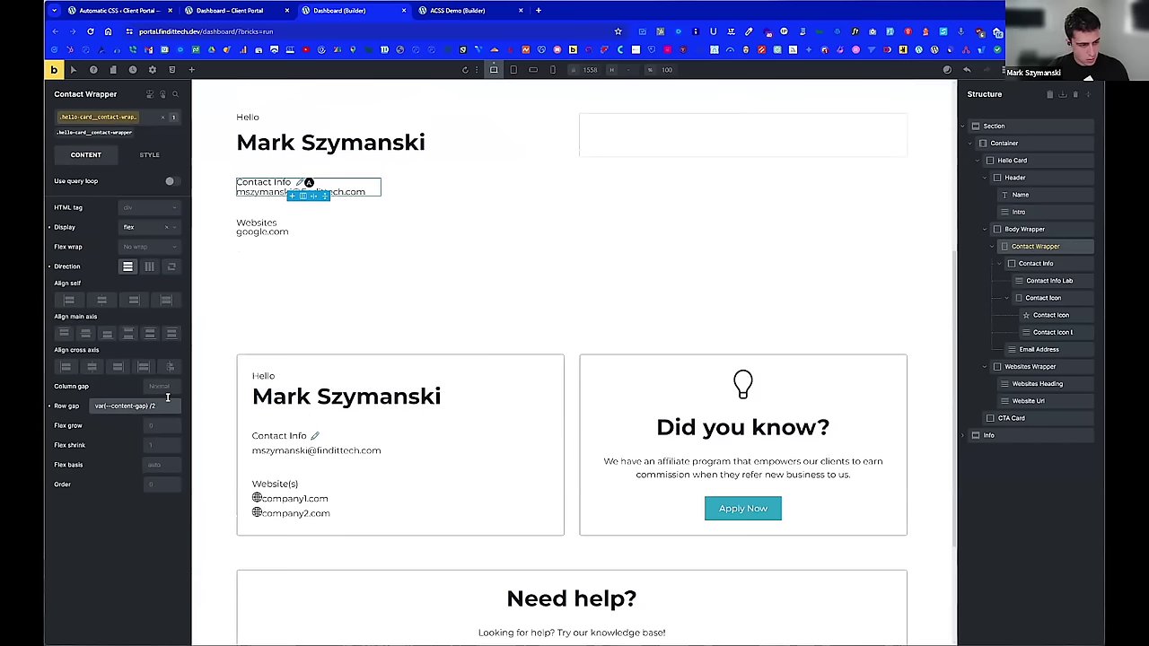
key(Return)
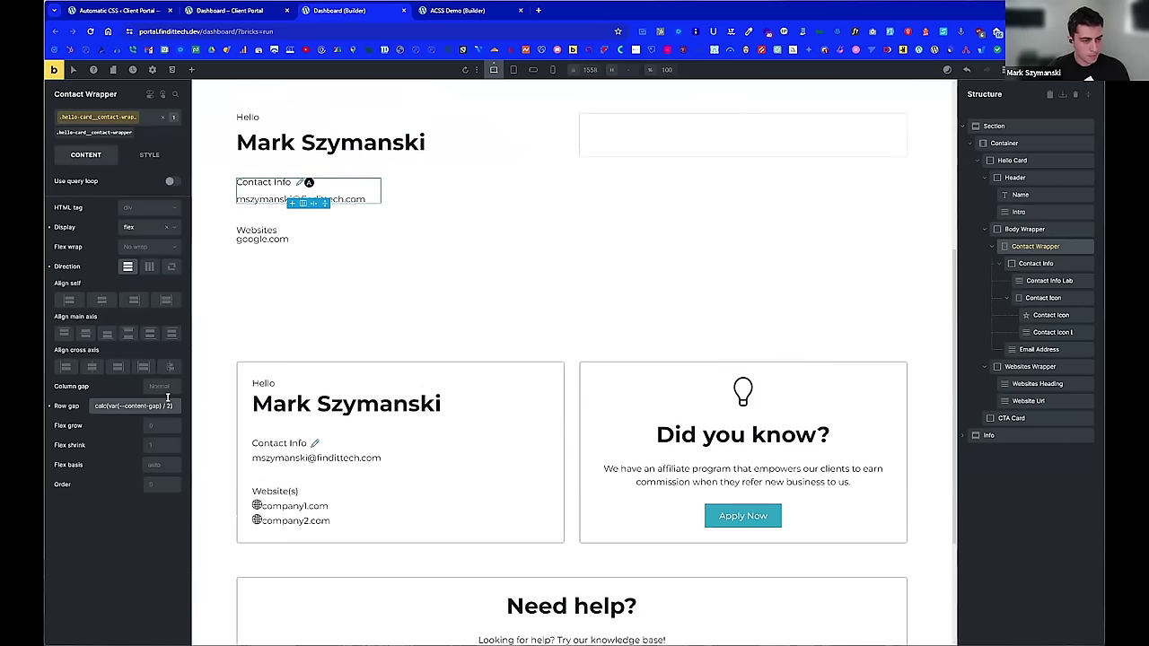
scroll(424, 316, up, 1)
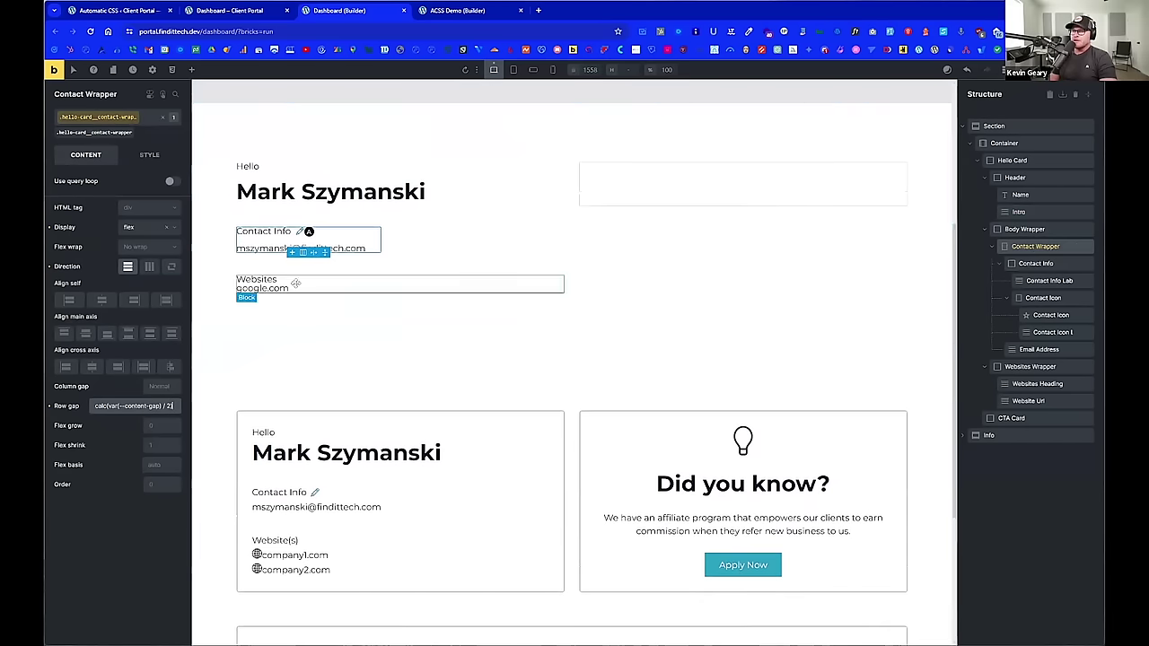
Step: On the Websites Wrapper class, set row gap to calc(var(--content-gap) / 2)
click(1030, 367)
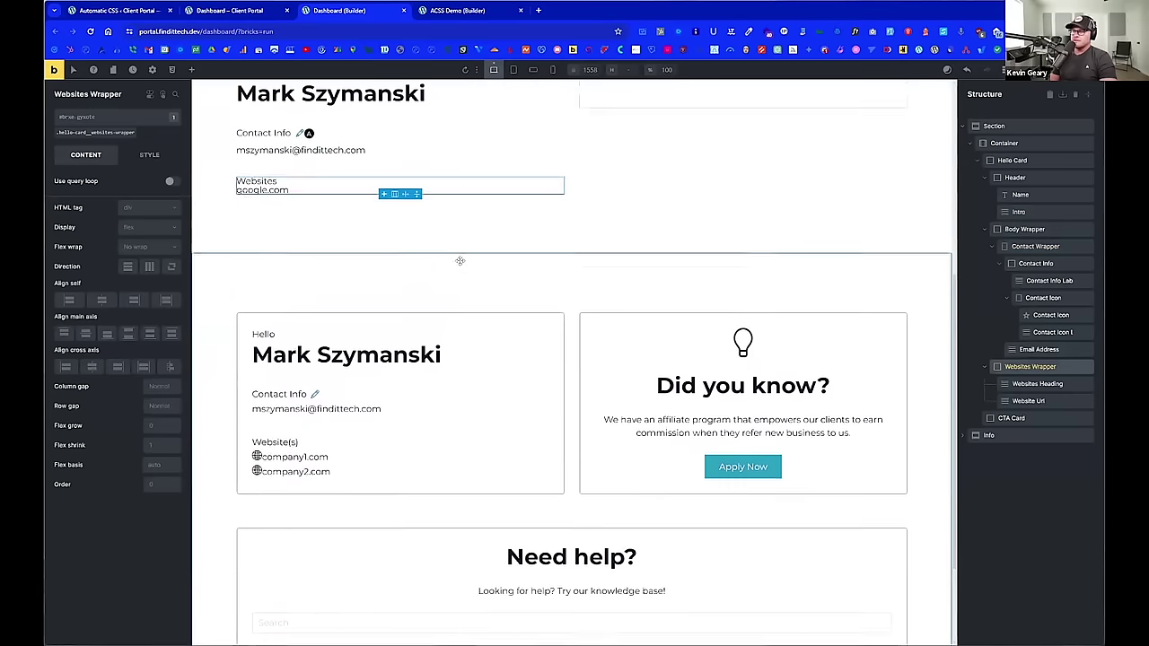
click(114, 132)
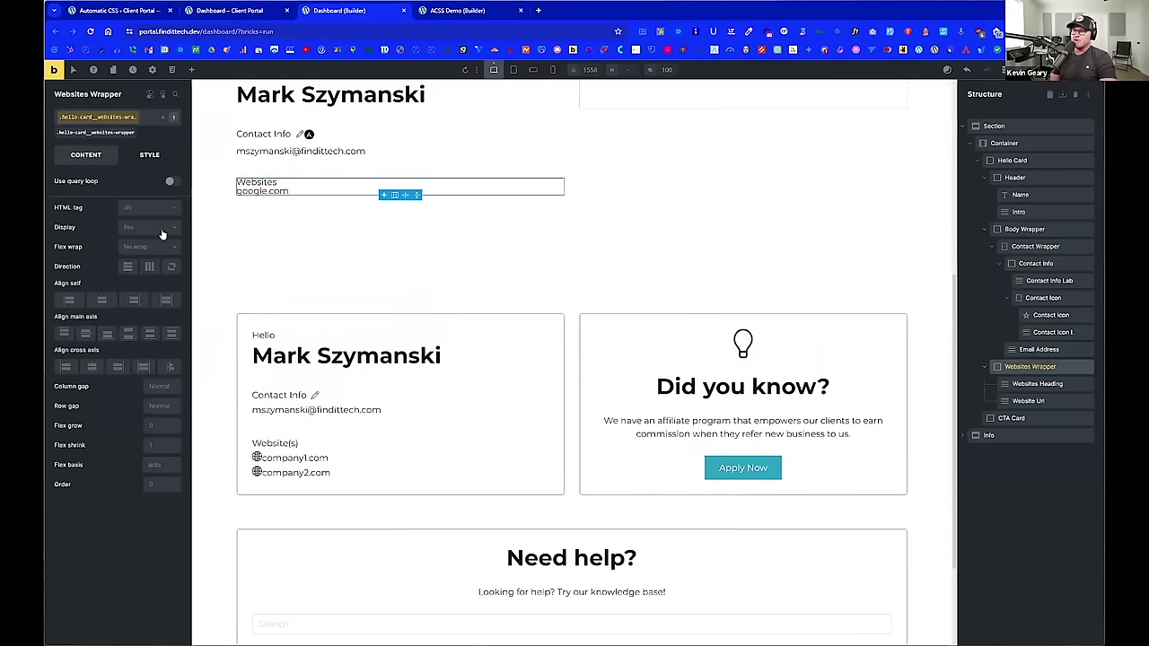
click(150, 155)
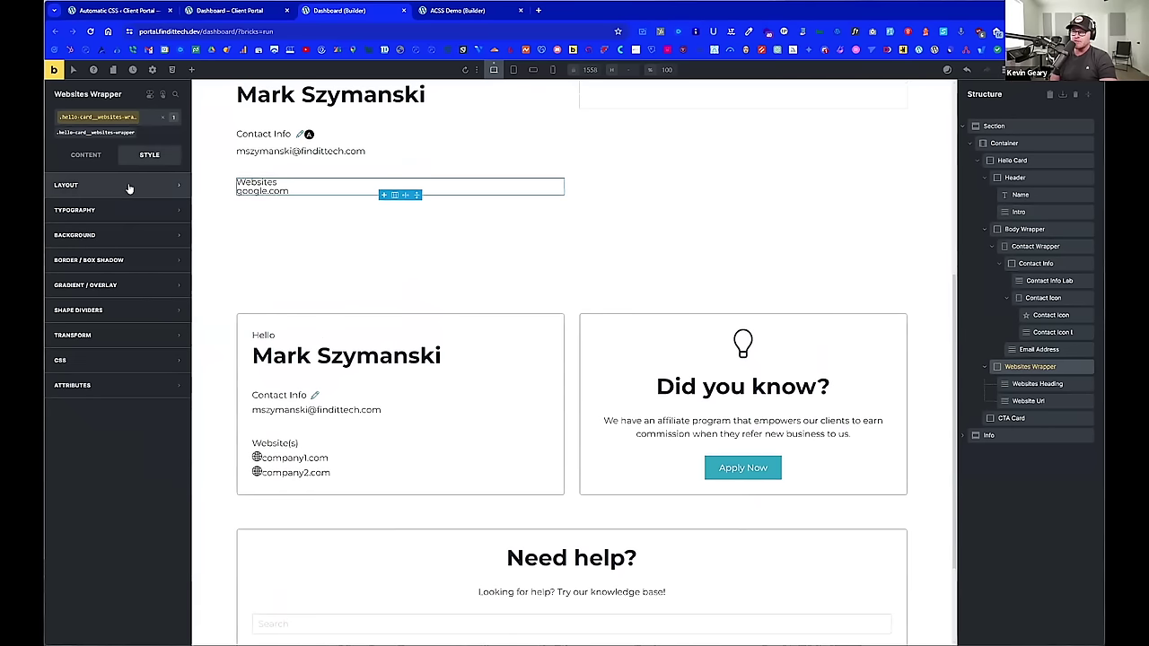
click(158, 185)
click(85, 154)
click(162, 405)
right_click(163, 406)
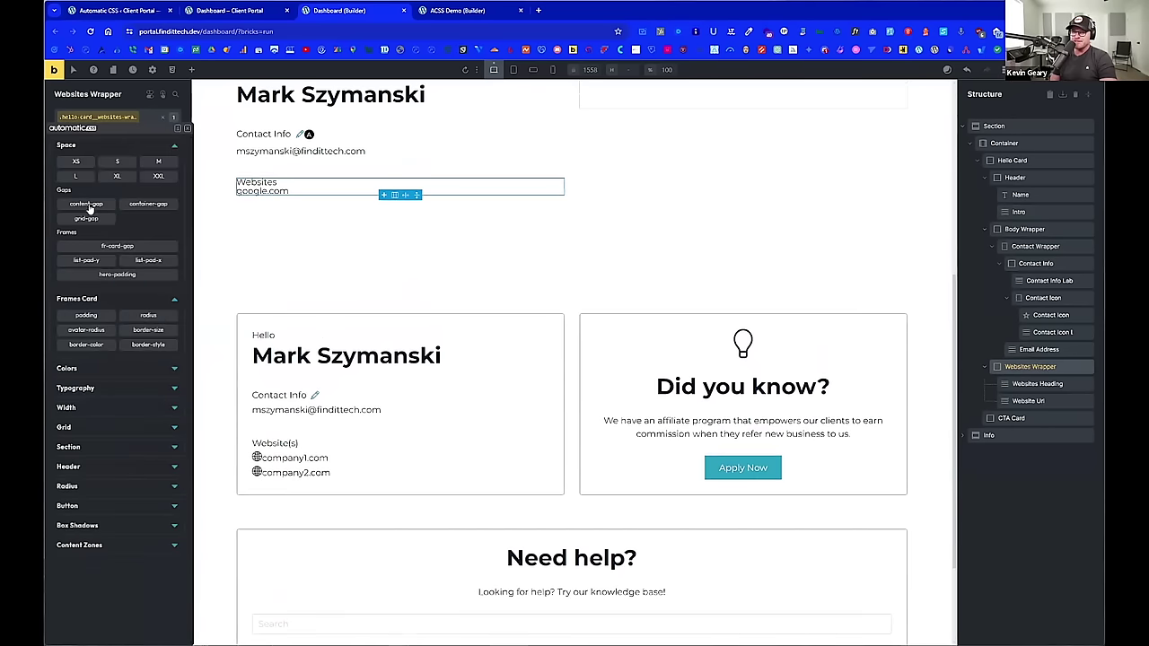
click(88, 207)
click(88, 206)
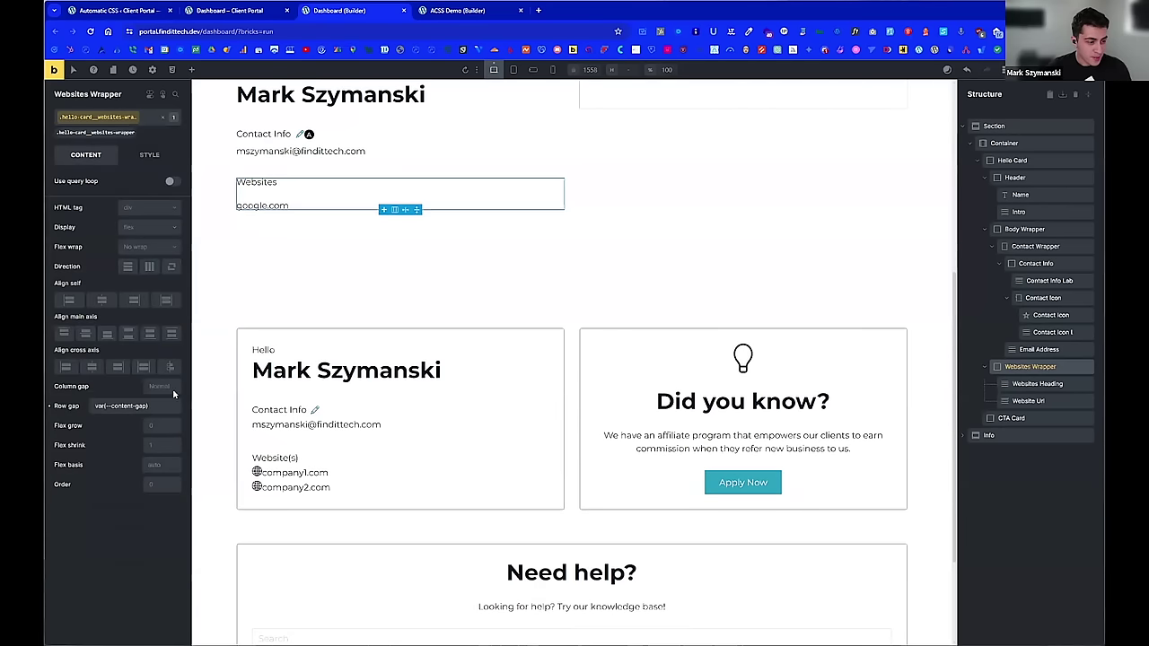
text(/ 2)
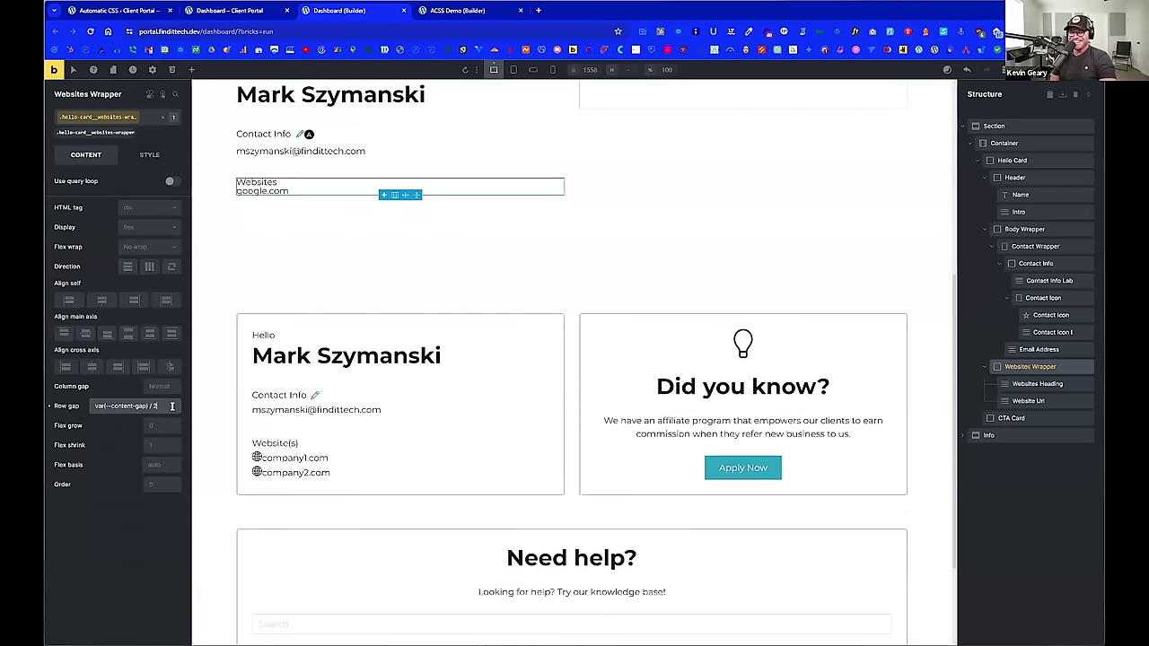
text())
scroll(297, 295, up, 3)
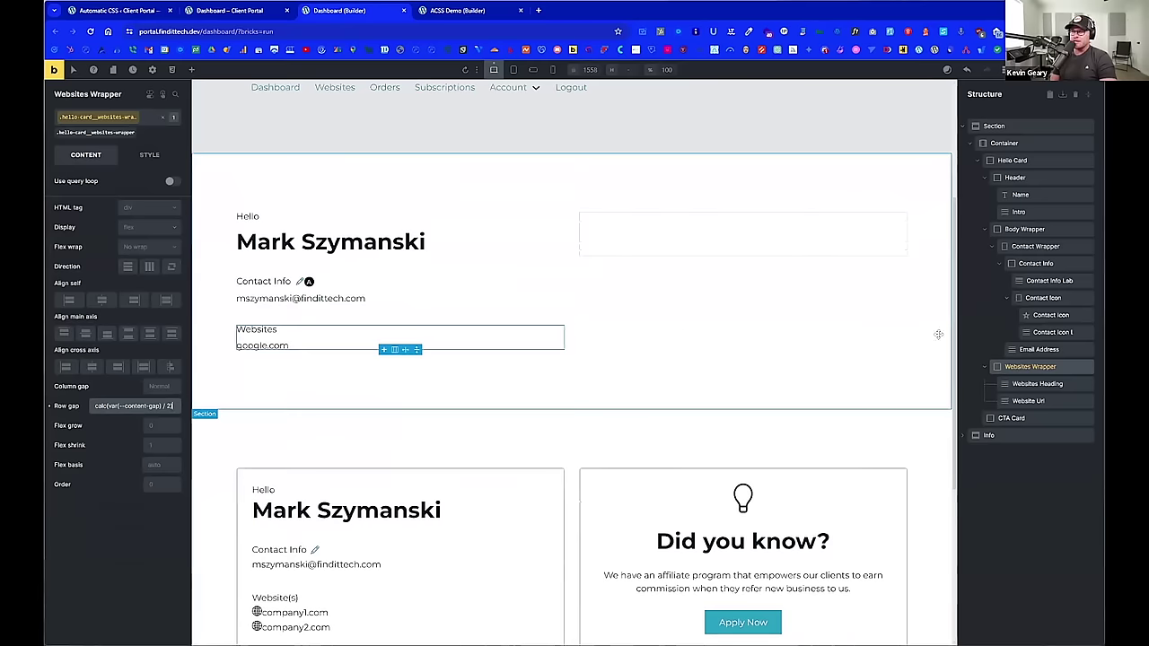
Step: Give the Hello Card Space M padding, linked so it applies to all four sides
click(1036, 165)
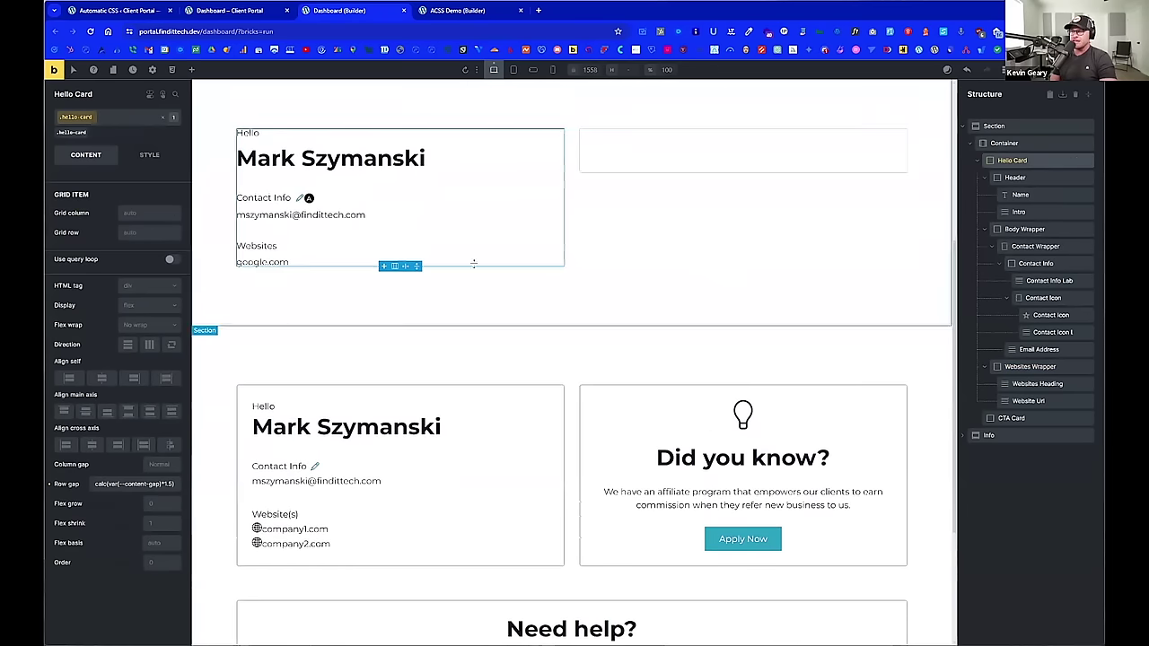
click(149, 154)
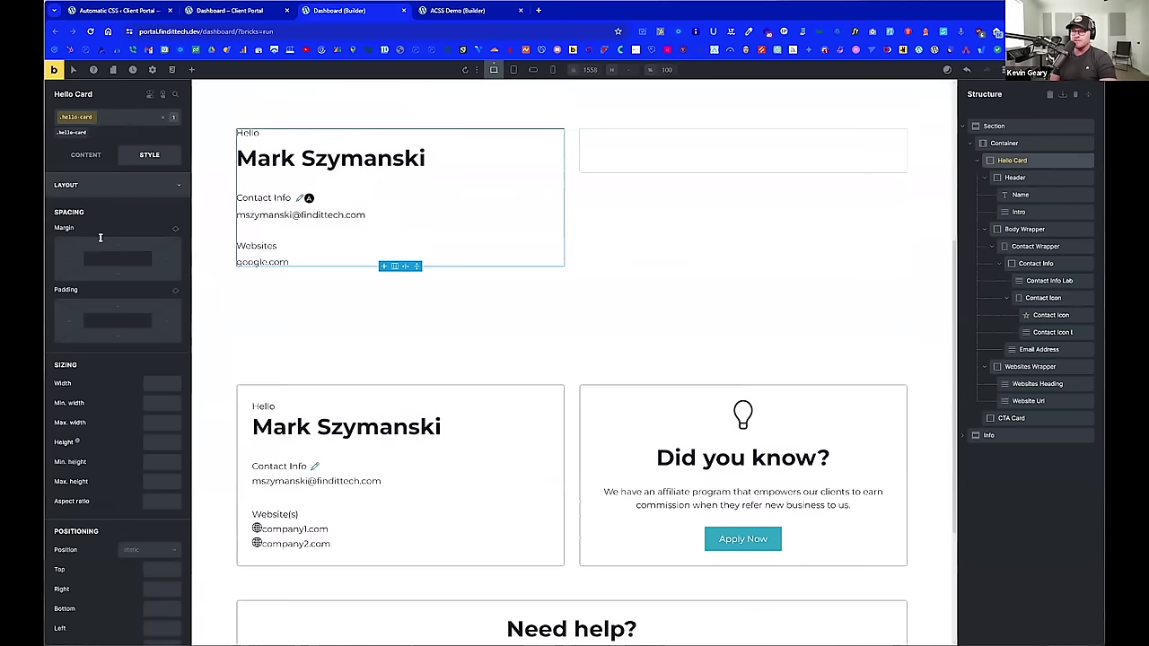
right_click(115, 303)
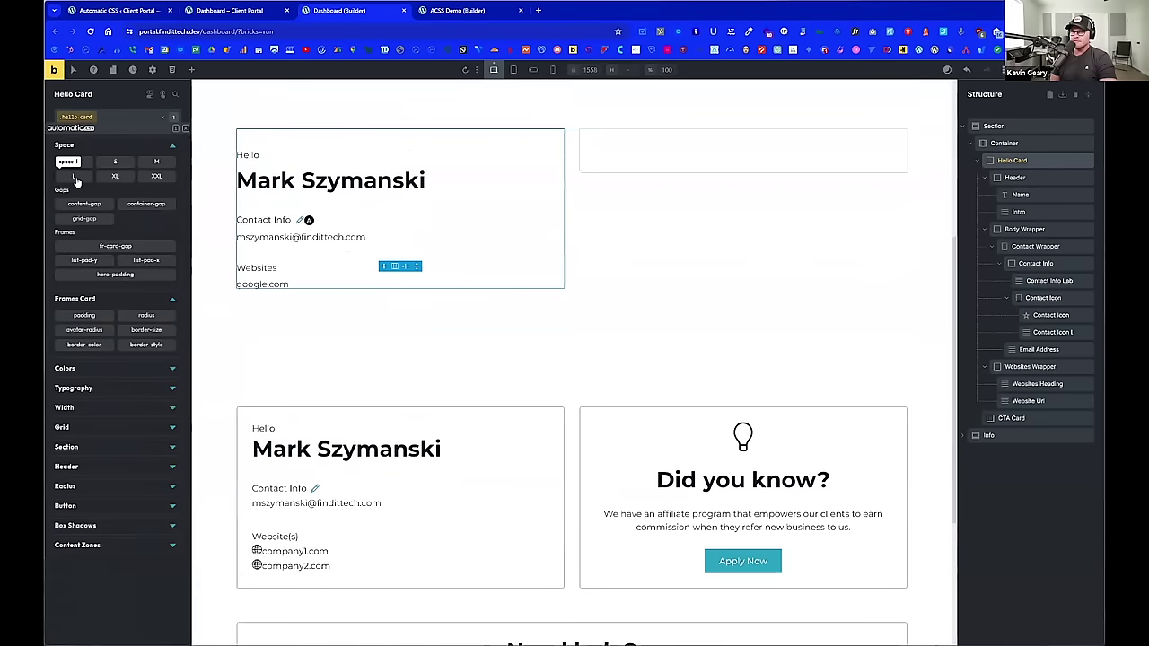
click(148, 165)
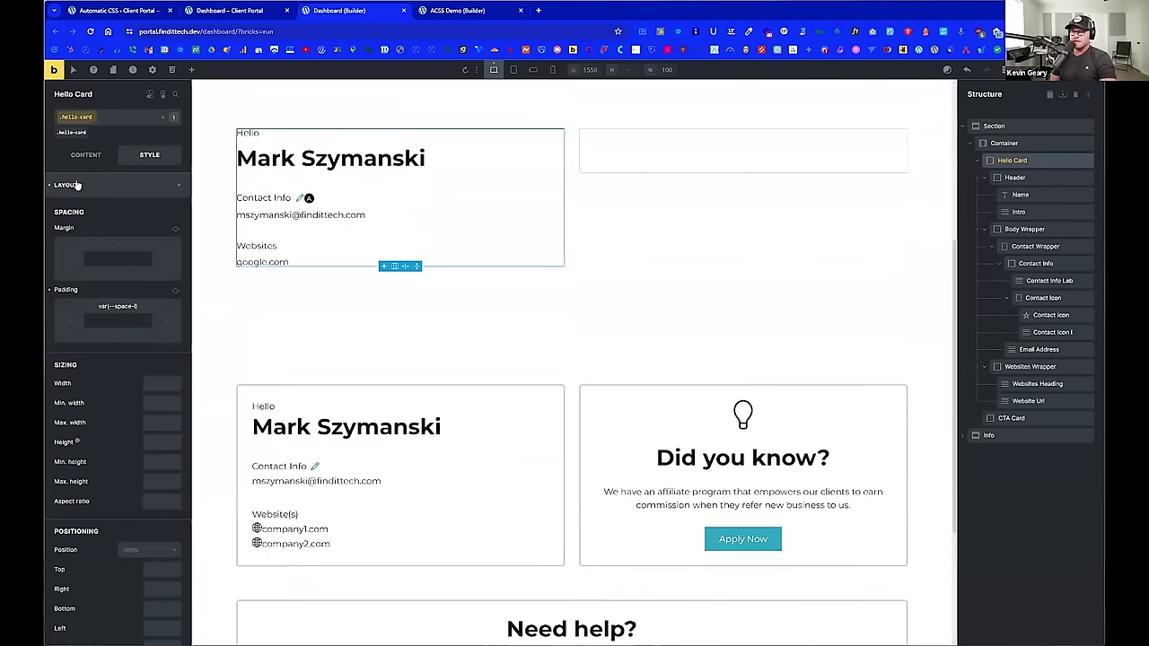
click(174, 291)
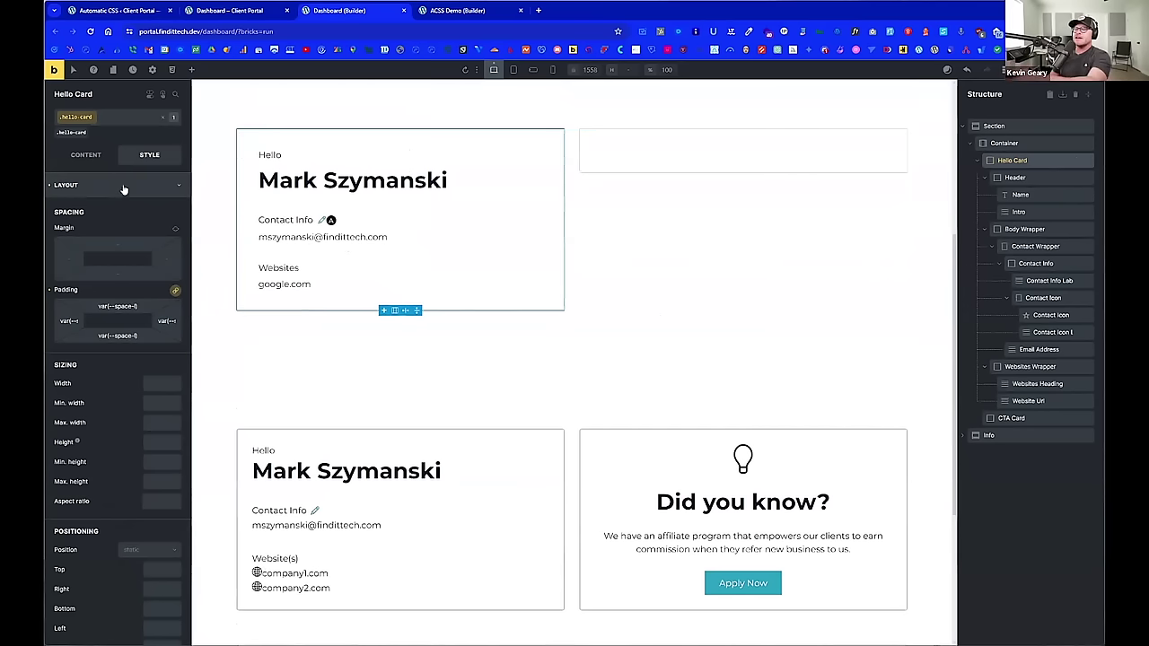
scroll(154, 388, down, 5)
scroll(154, 387, down, 5)
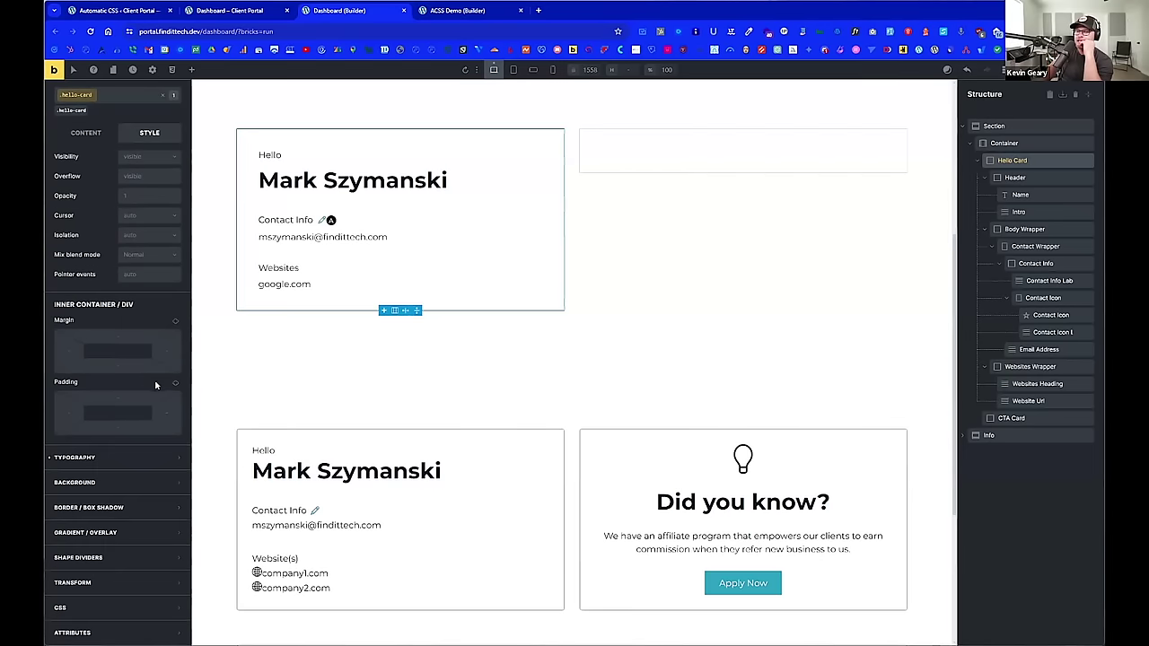
click(119, 508)
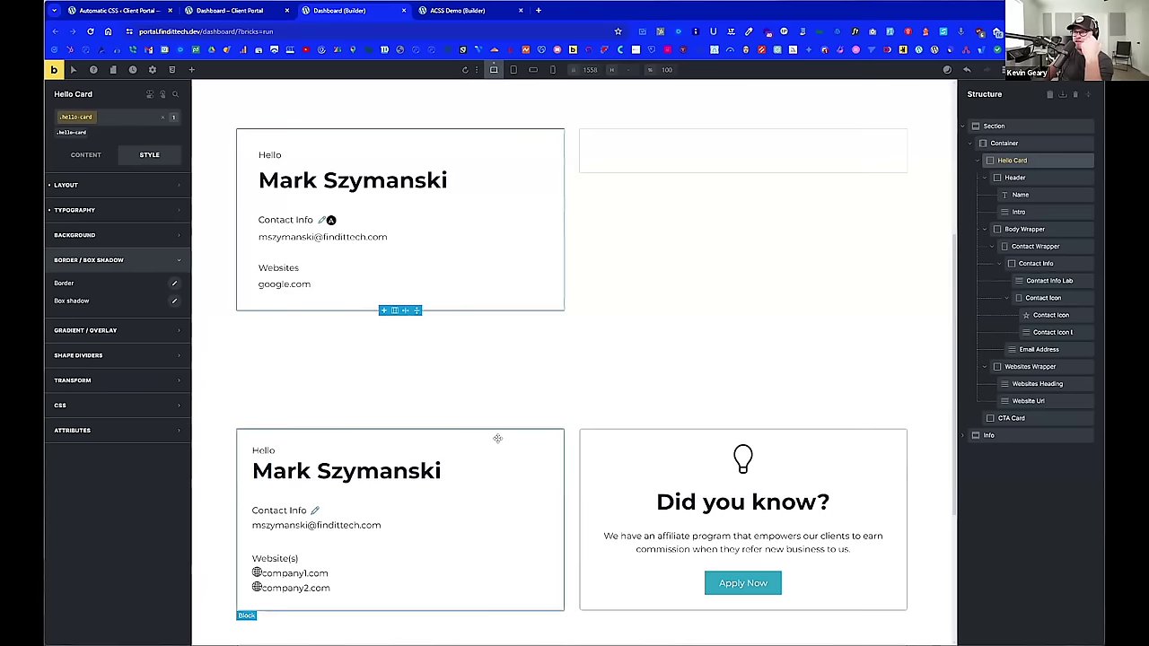
Step: Scroll through the Automatic.css Spacing settings: Content Gap var(--space-m) and Container Gap var(--space-xl)
scroll(512, 437, down, 5)
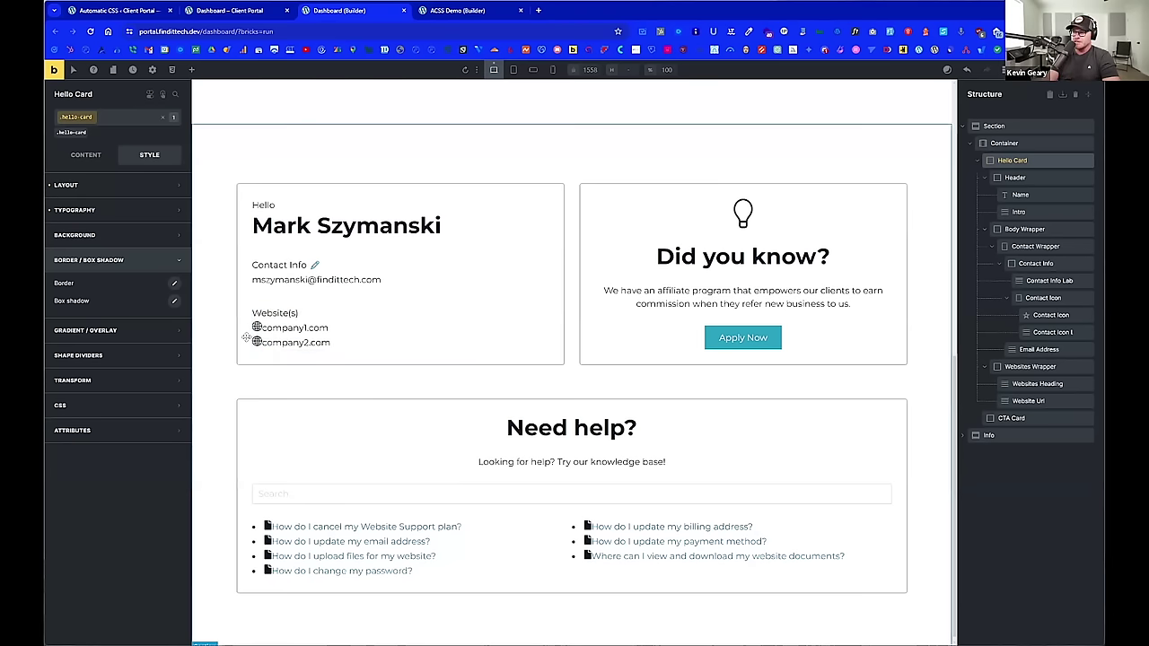
scroll(219, 331, up, 2)
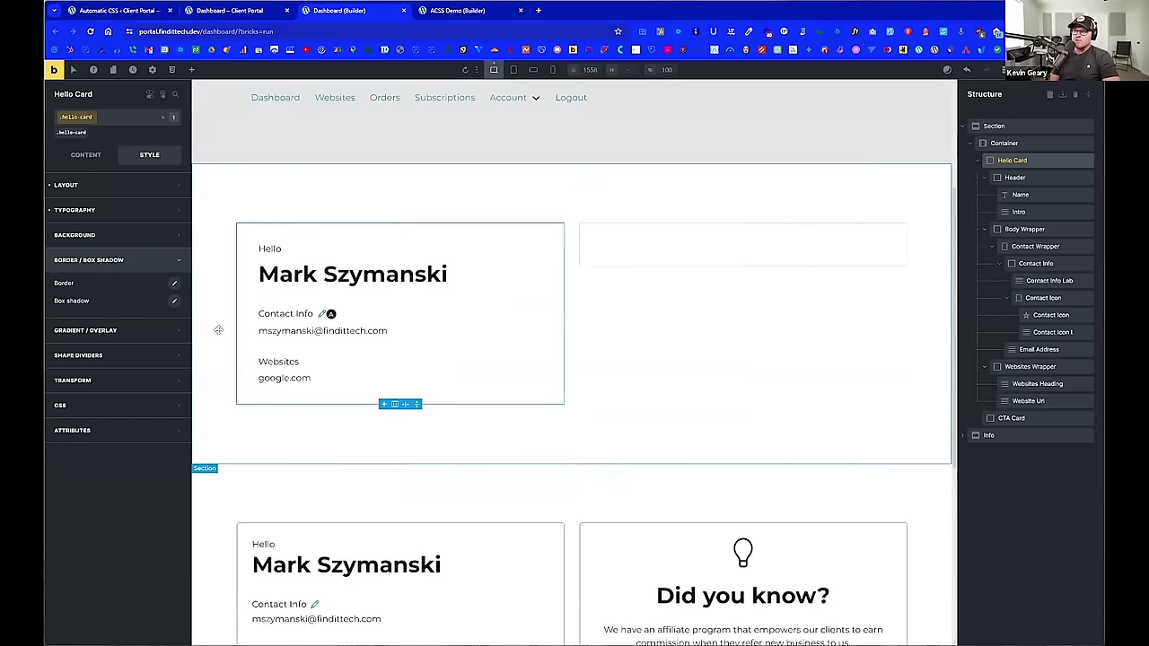
scroll(218, 331, down, 1)
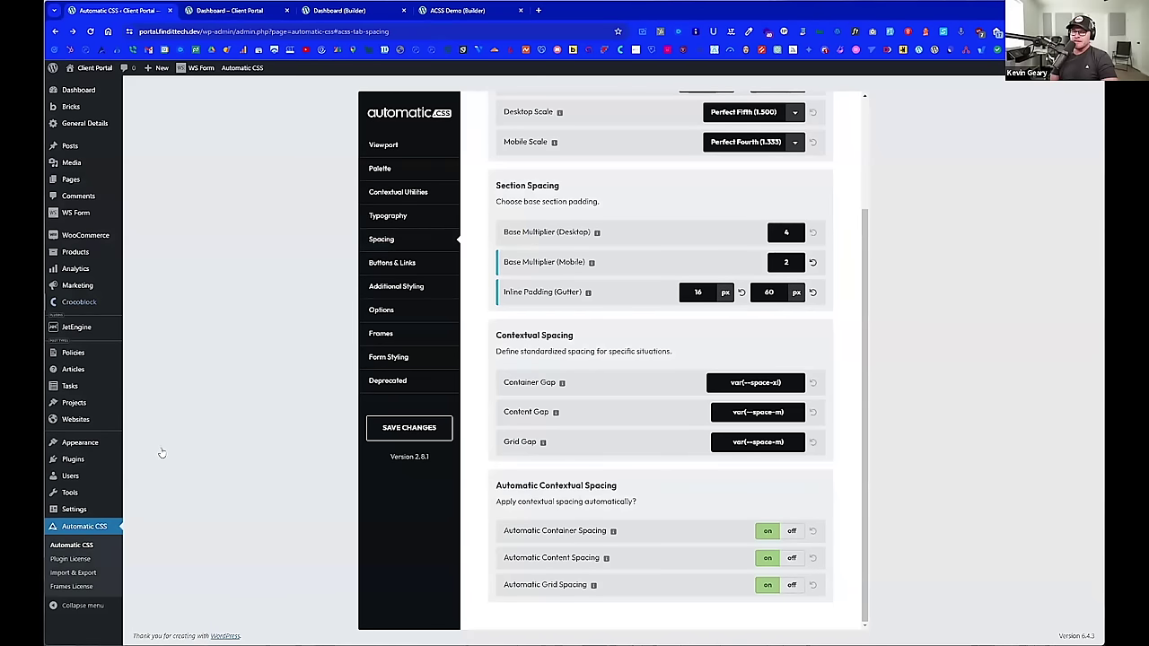
Step: Open the Theme File Editor in a new tab to view the Bricks Child Theme style.css
mouse_move(94, 442)
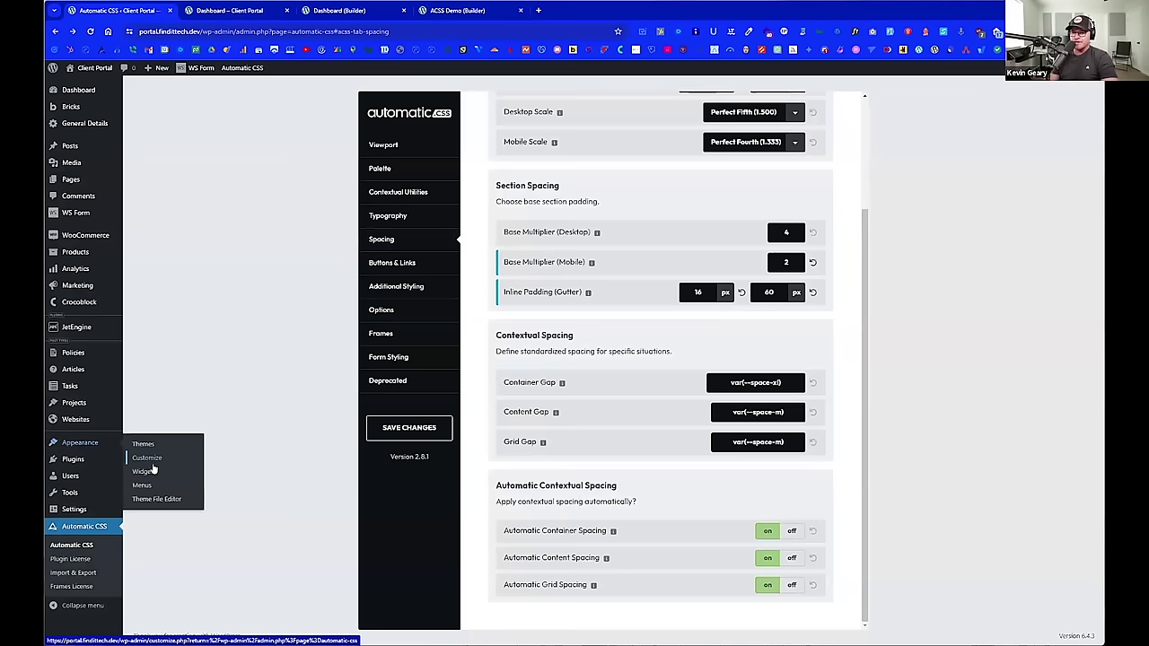
middle_click(156, 500)
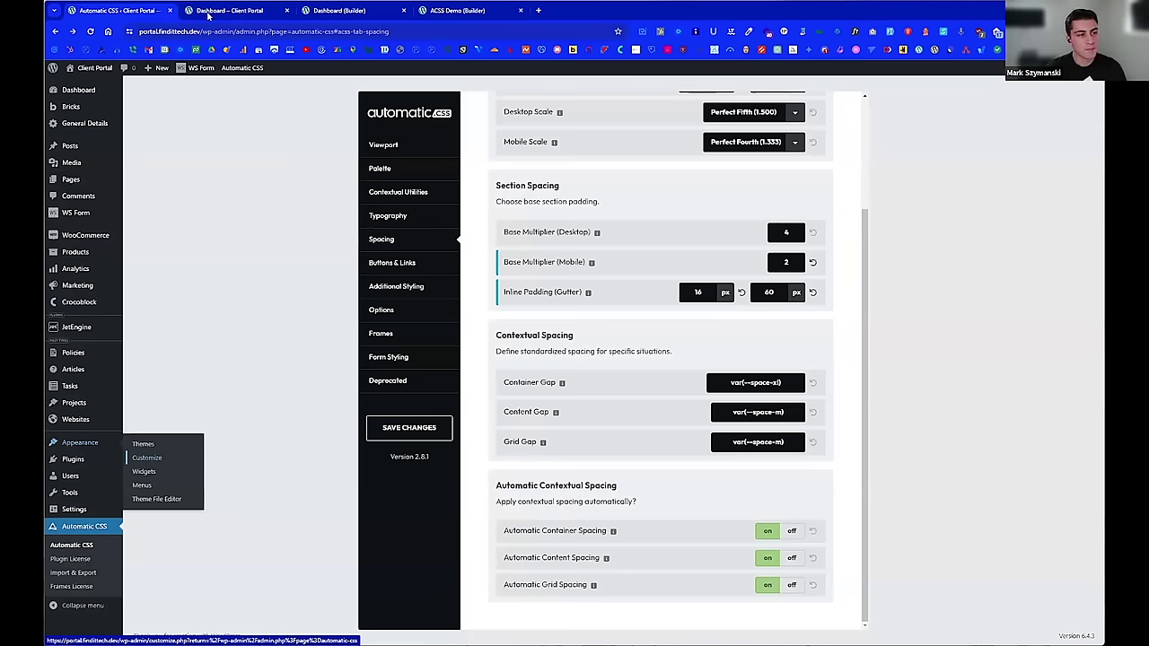
click(233, 10)
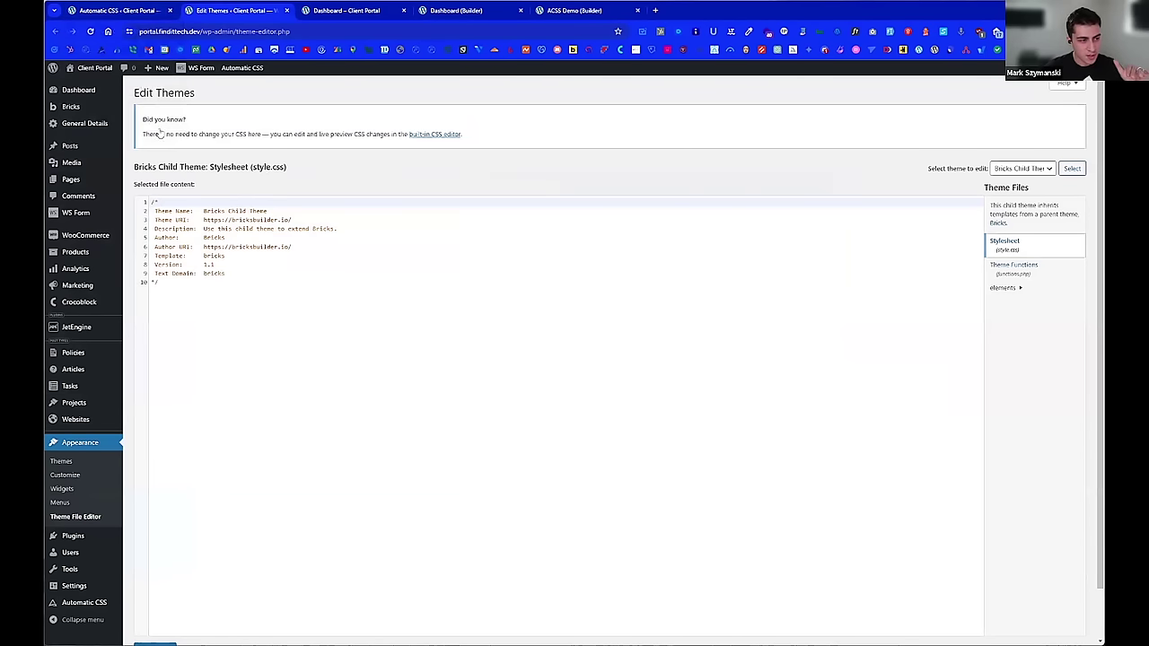
Step: Open Bricks Settings' Custom code section in a new tab, check the empty Custom CSS box, and return to the builder
mouse_move(172, 147)
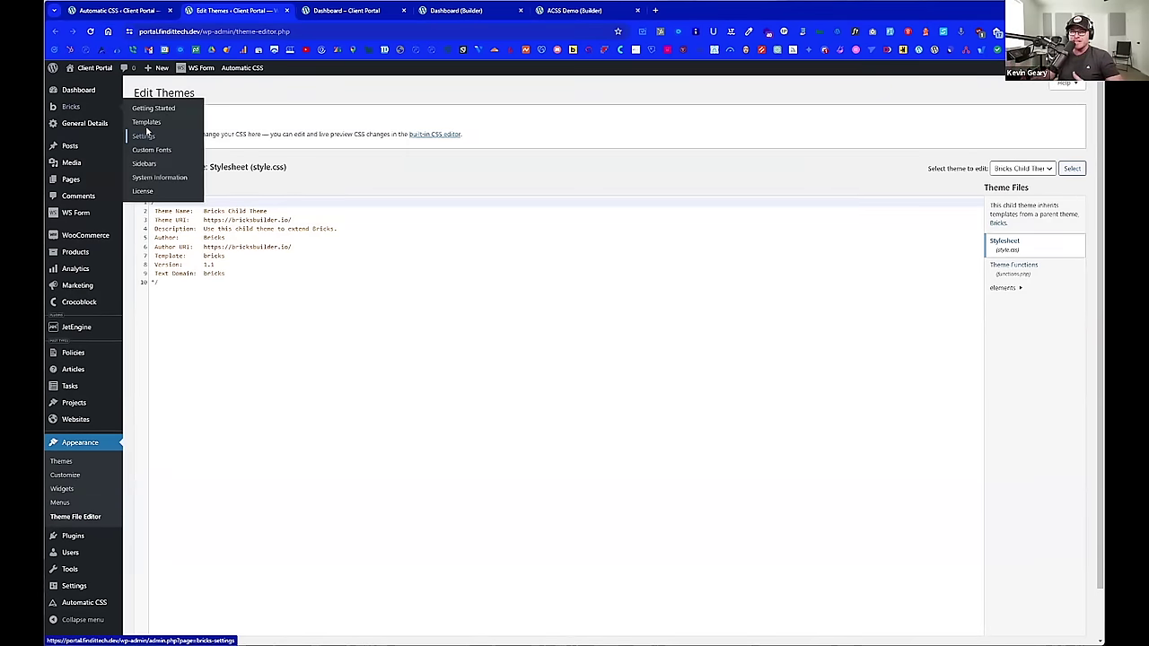
click(145, 133)
click(510, 122)
scroll(432, 305, down, 4)
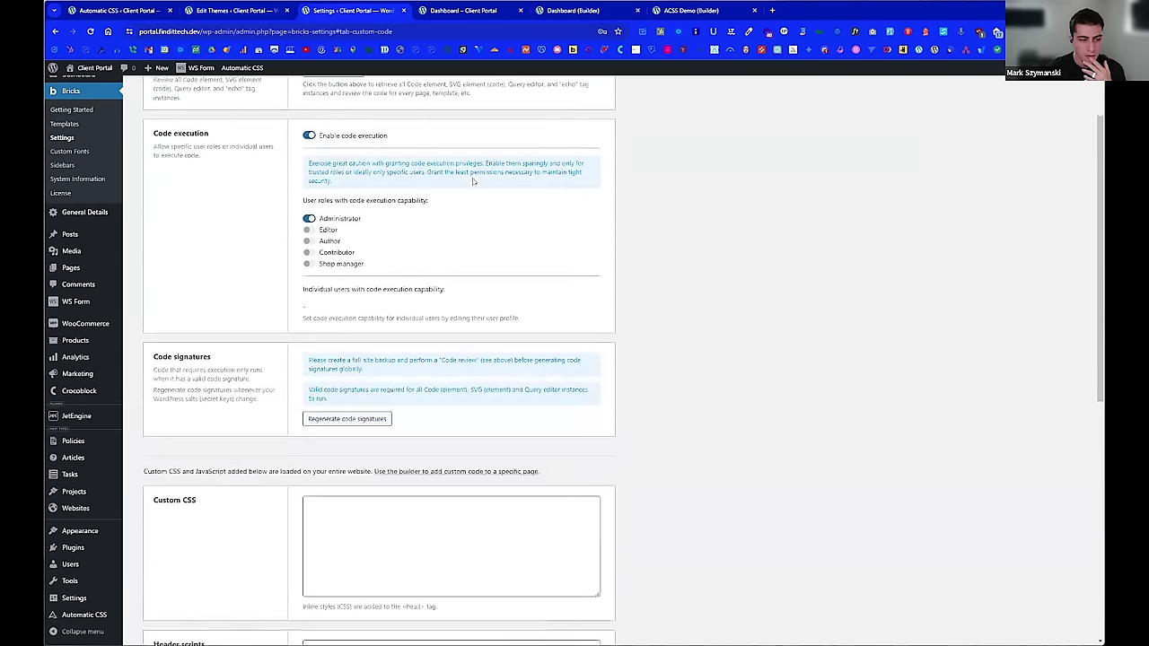
click(431, 305)
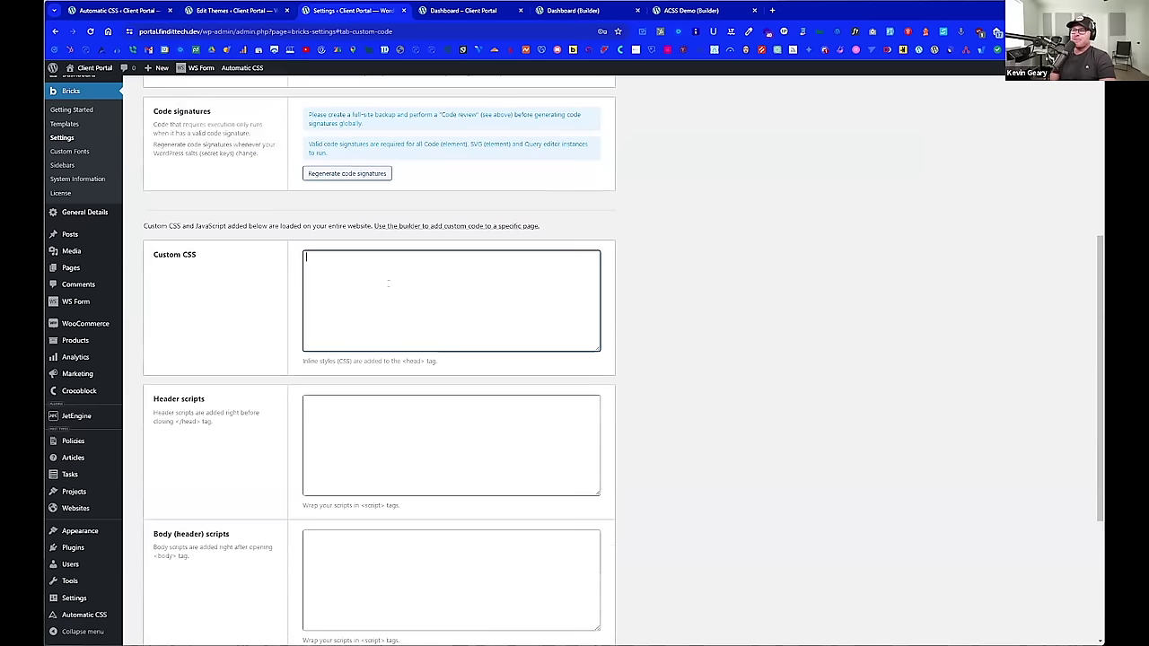
click(355, 283)
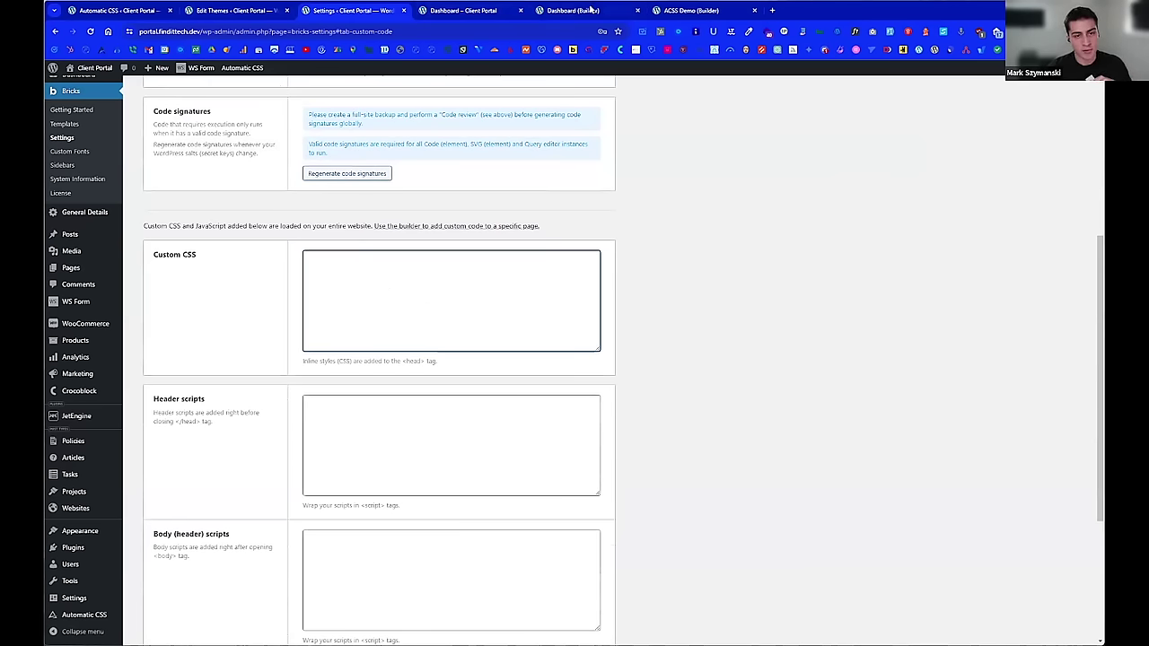
click(593, 9)
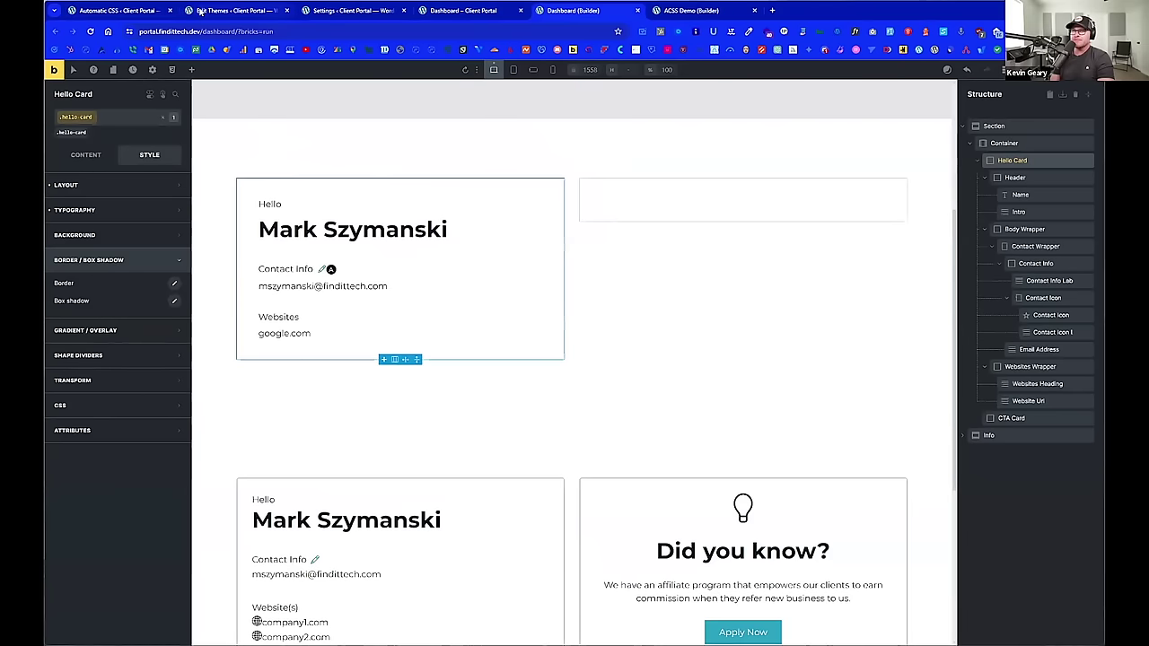
Step: Add a :root rule with --border: 1.5px solid var(--neutral-trans-10) to the child theme's style.css
click(199, 10)
click(284, 328)
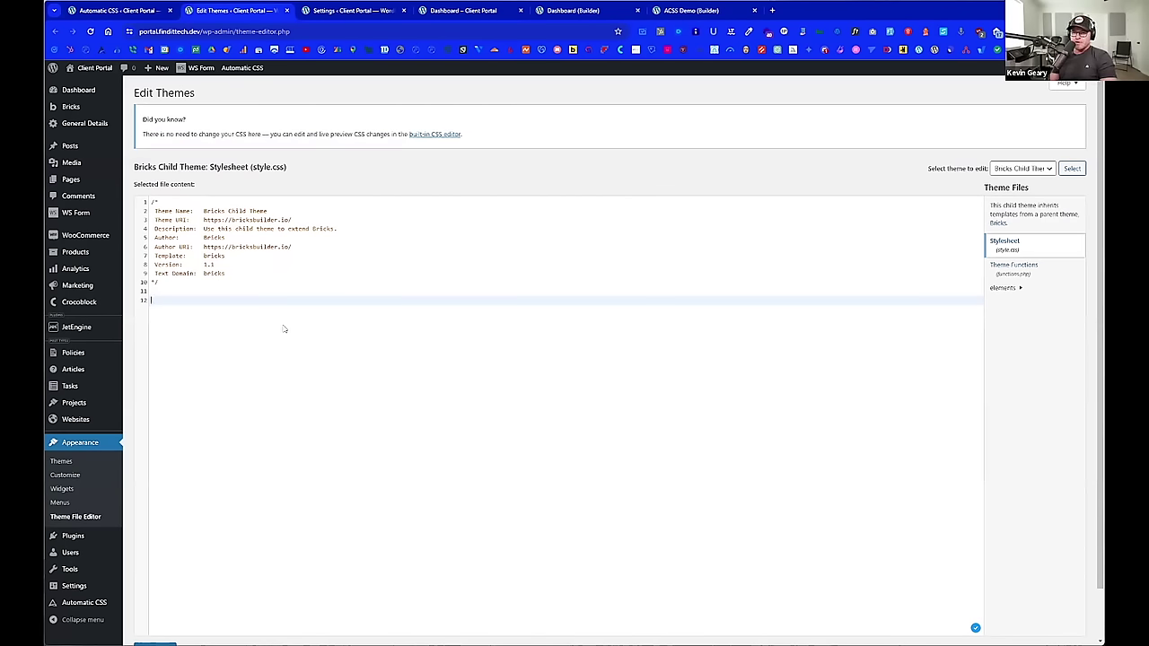
text(:root {)
key(Return)
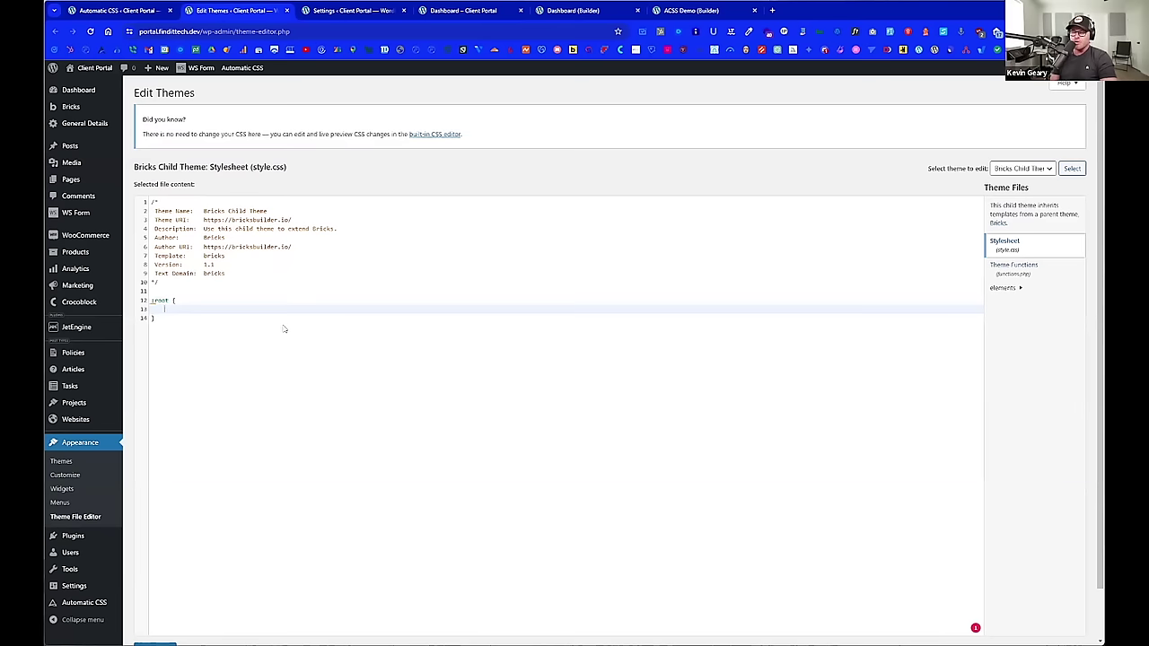
text(-border:)
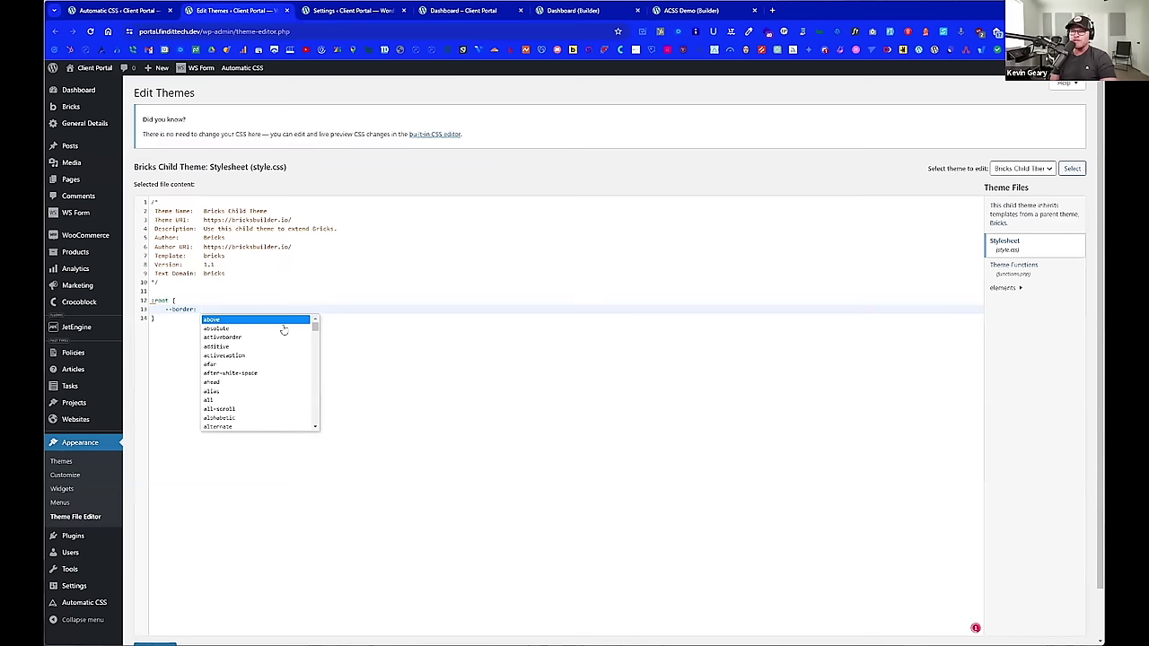
text( 1.)
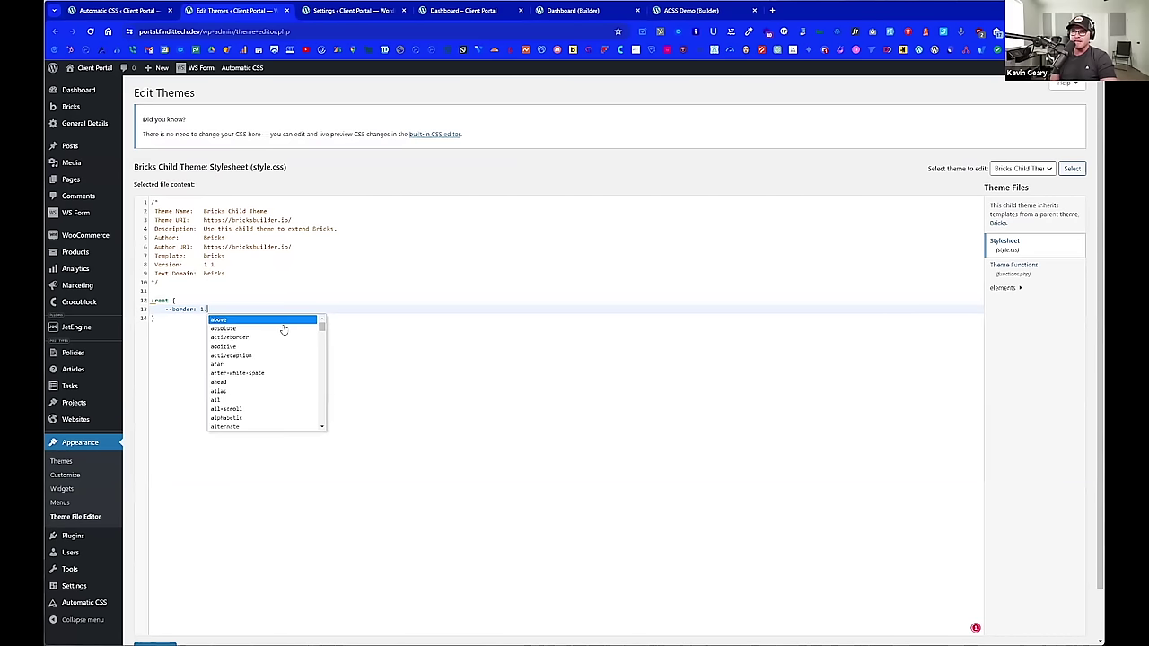
text(5px solid)
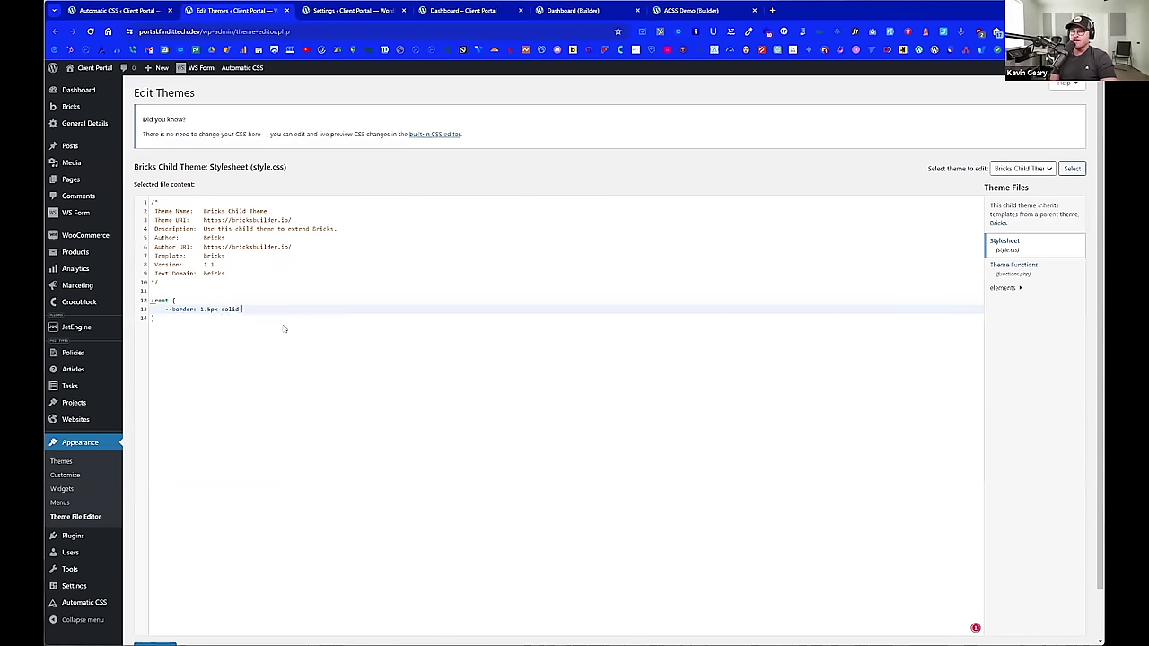
text( var)
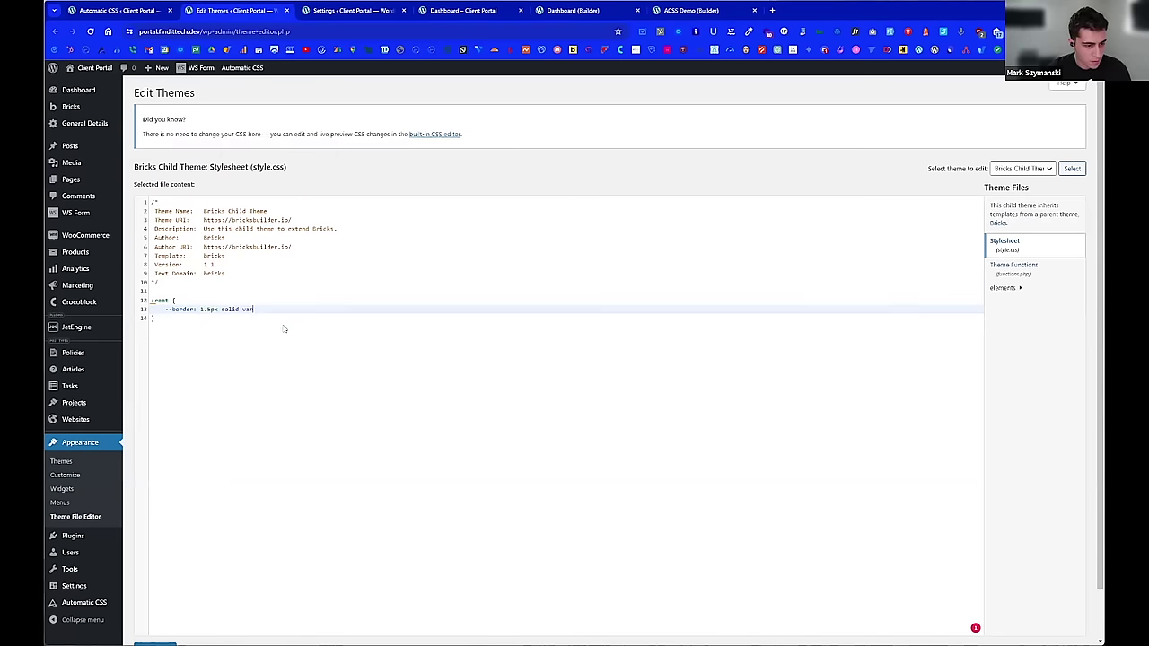
click(284, 328)
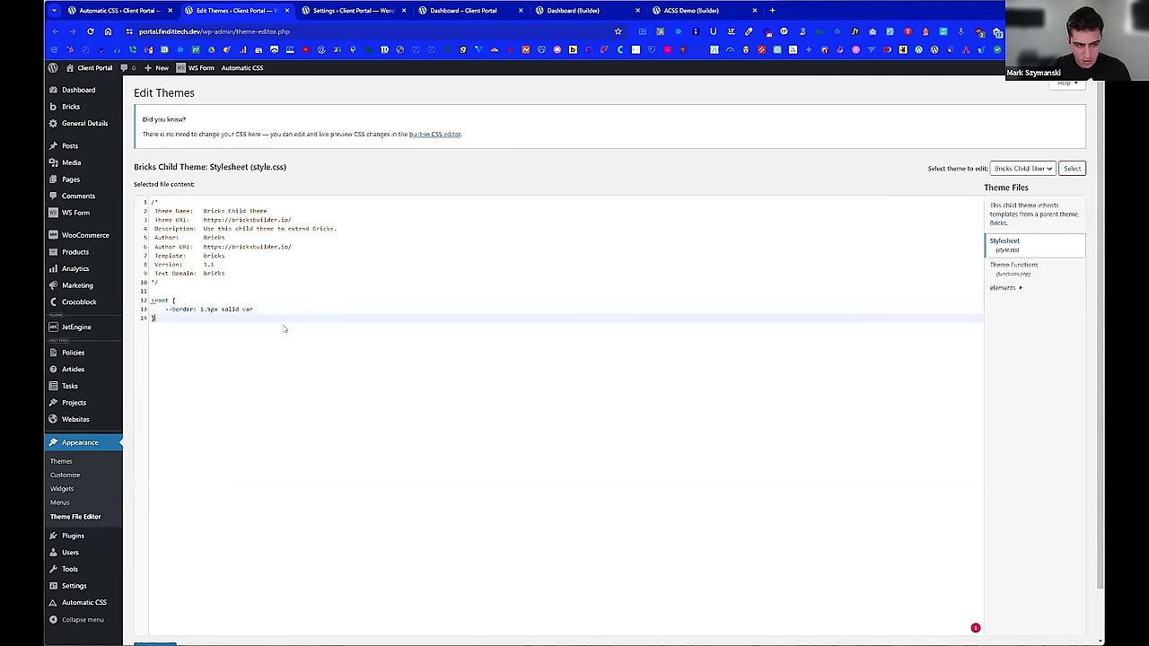
click(260, 308)
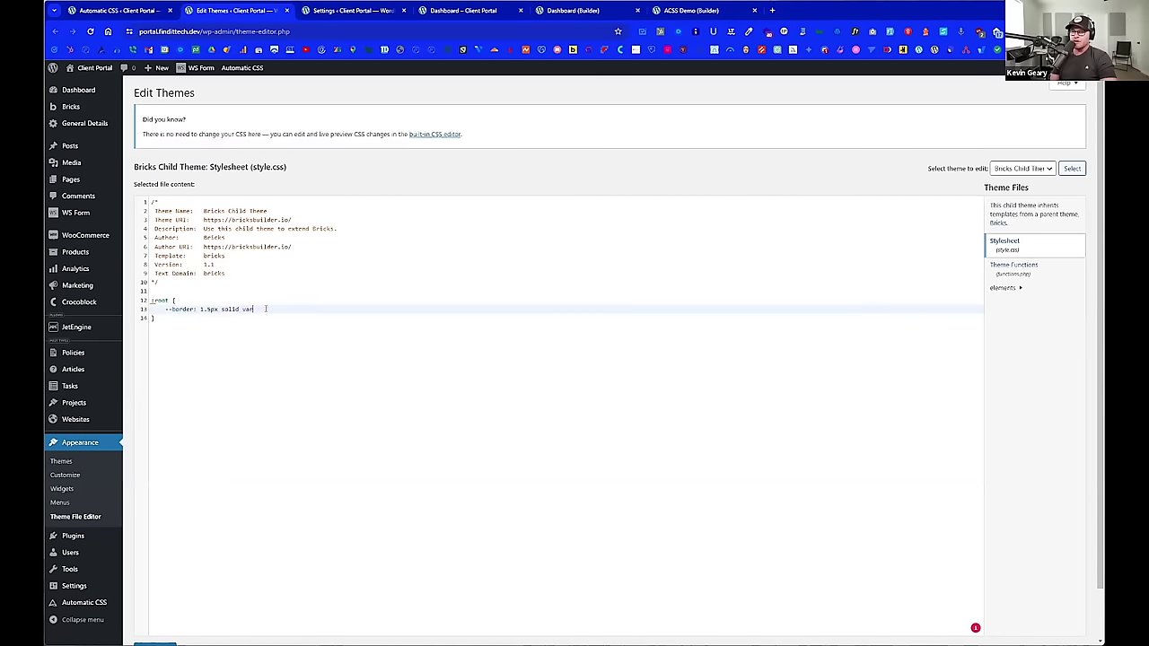
text((--)
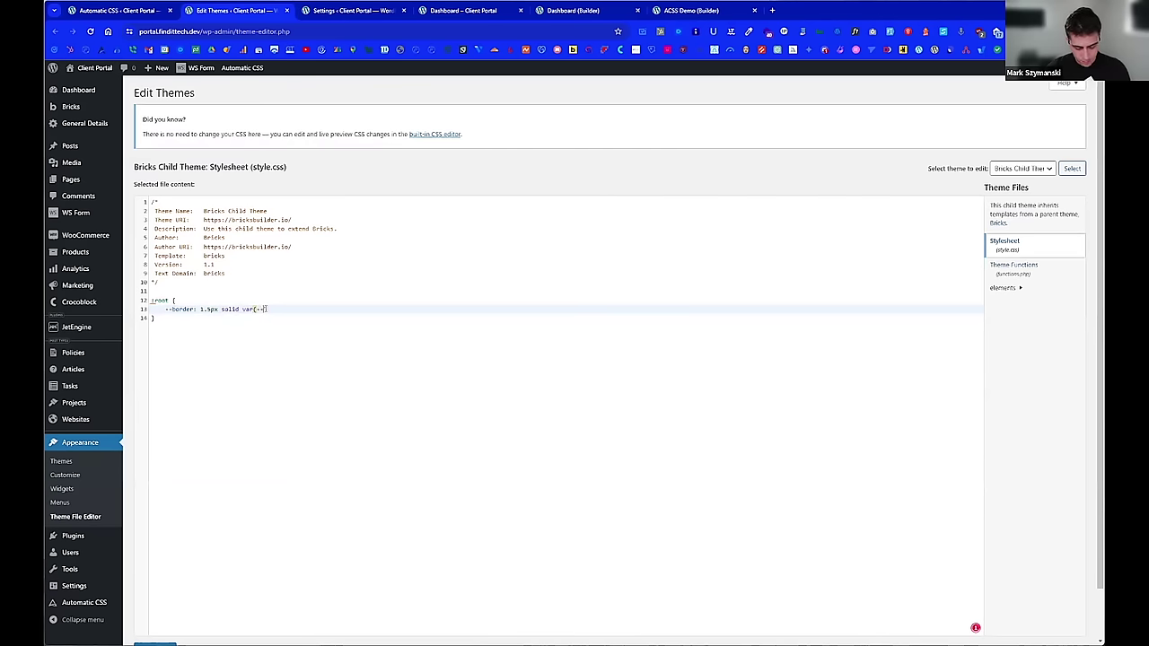
text(neutral)
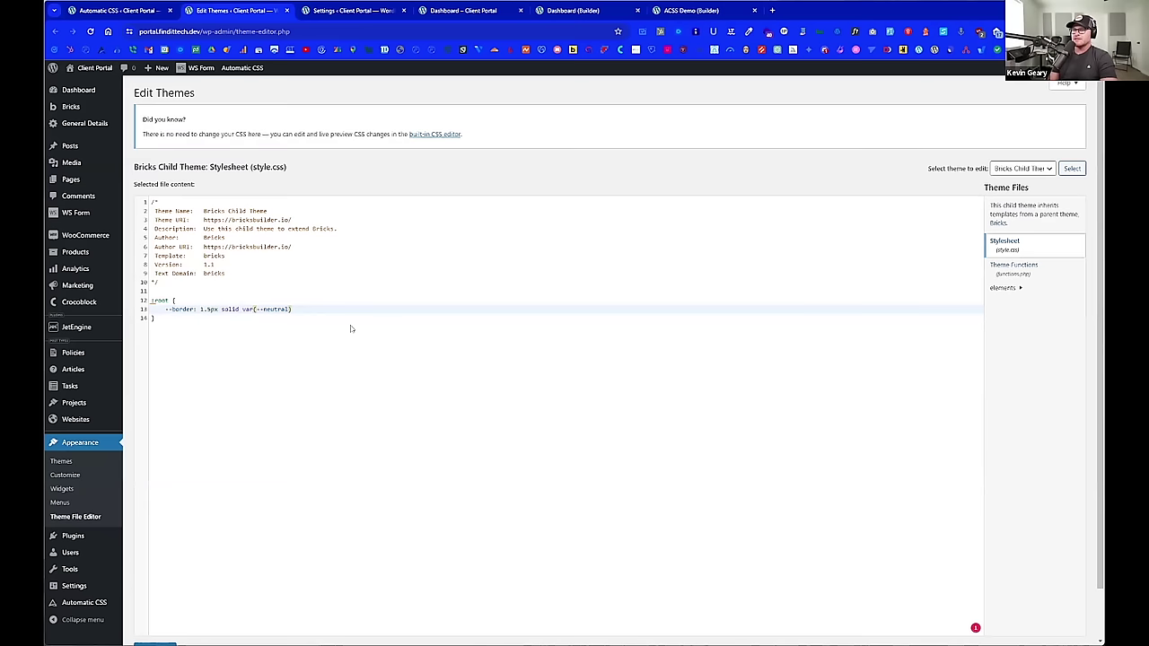
text(-trans-)
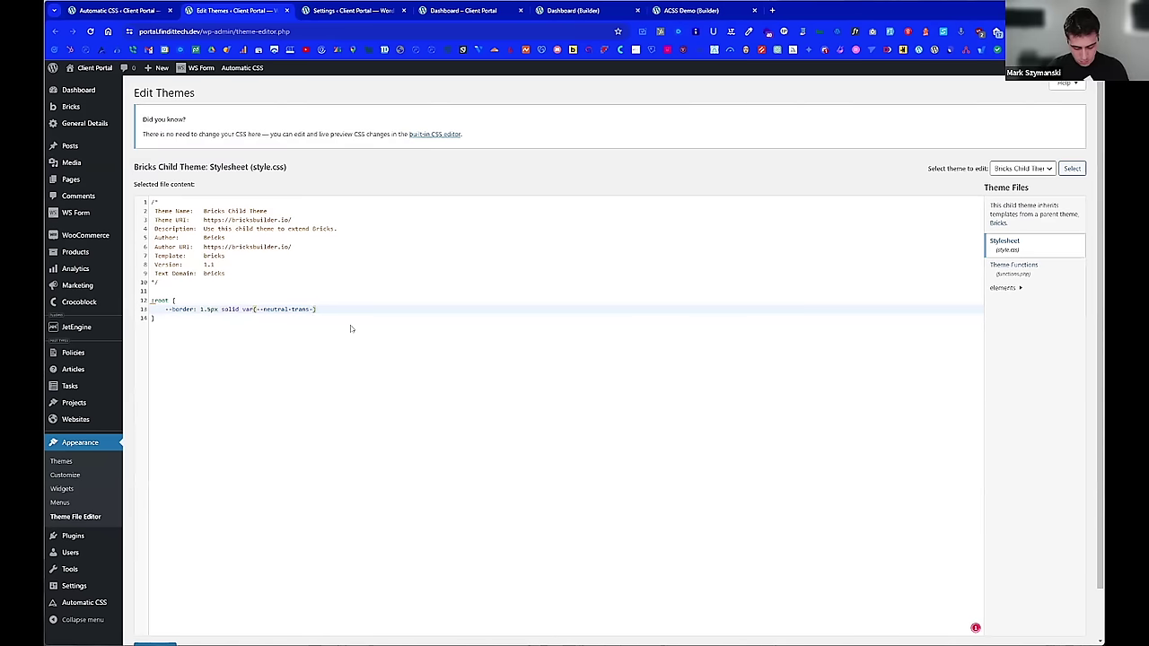
text(10))
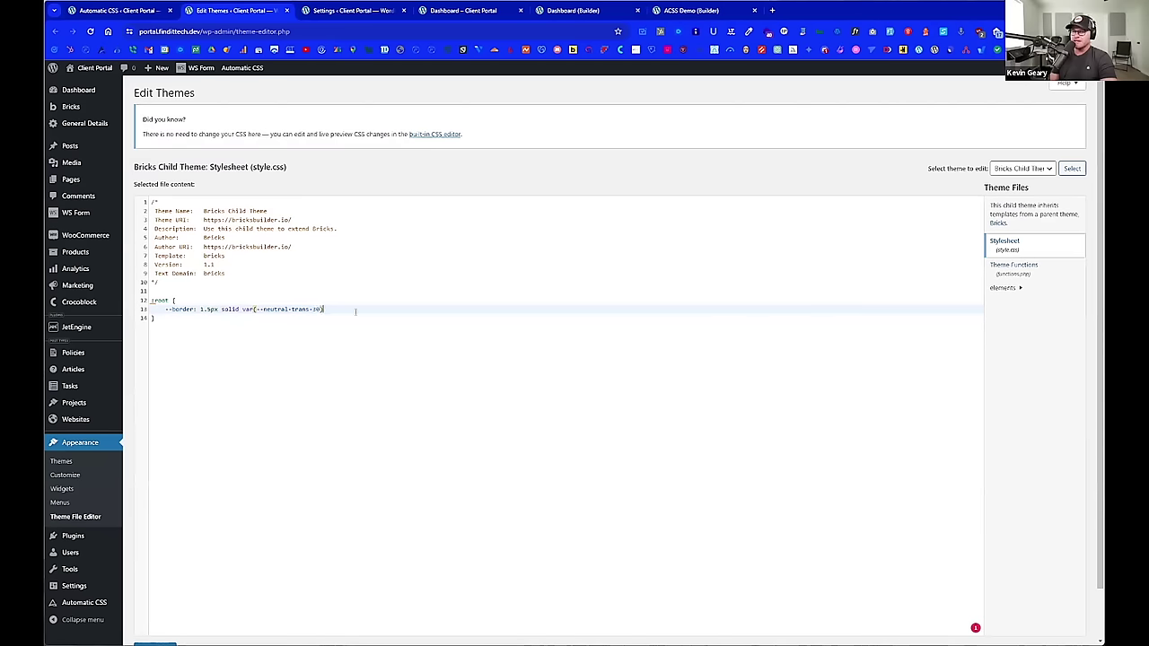
text(;)
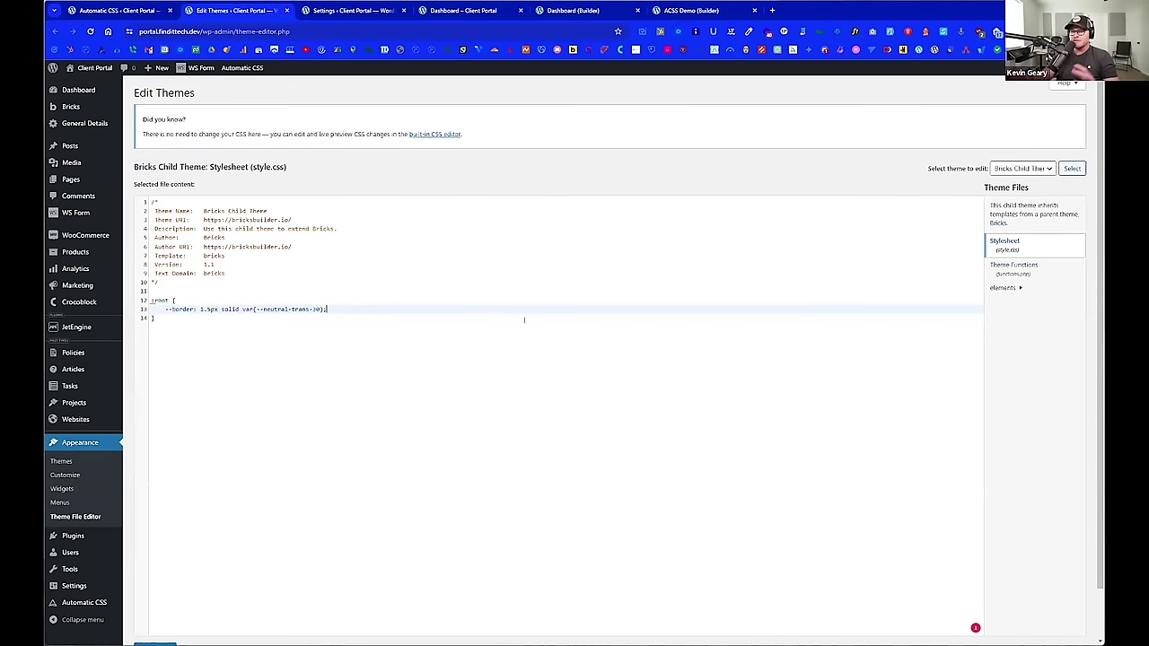
Step: Save the stylesheet with Update File and select the --border variable name
scroll(529, 334, down, 2)
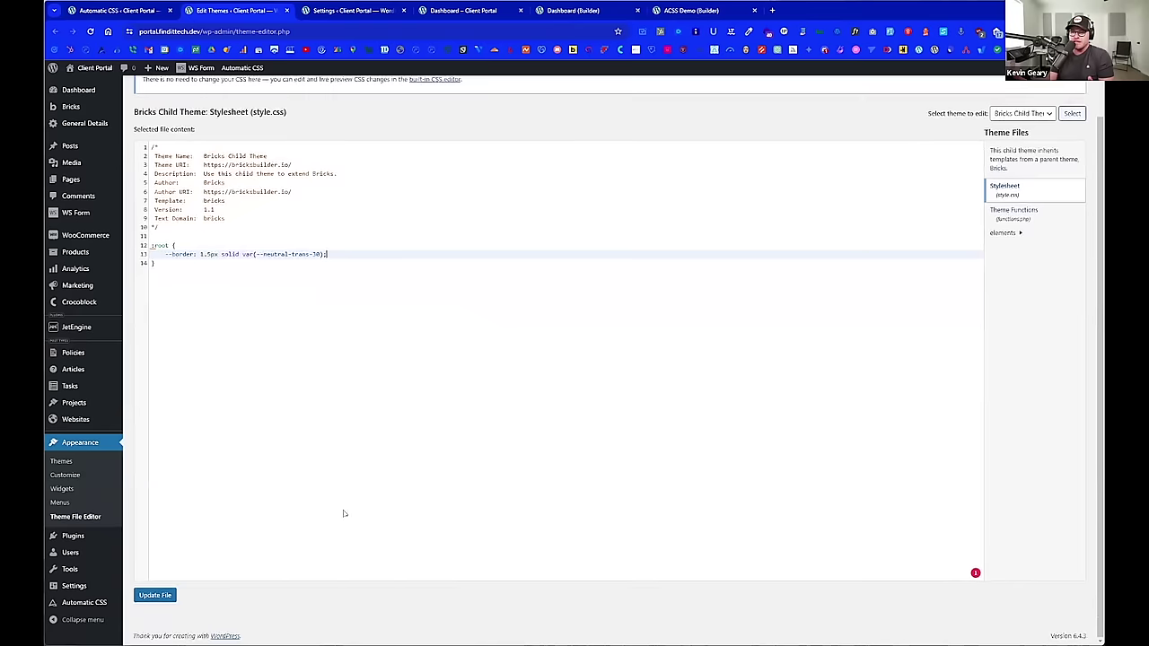
click(155, 595)
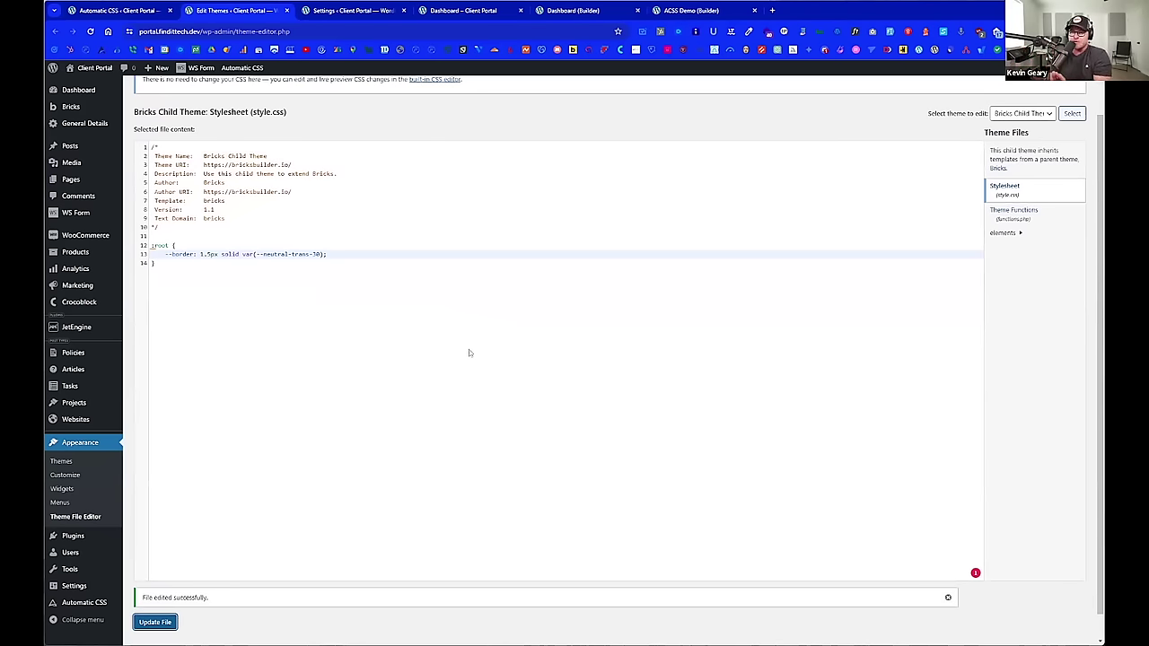
scroll(468, 353, up, 2)
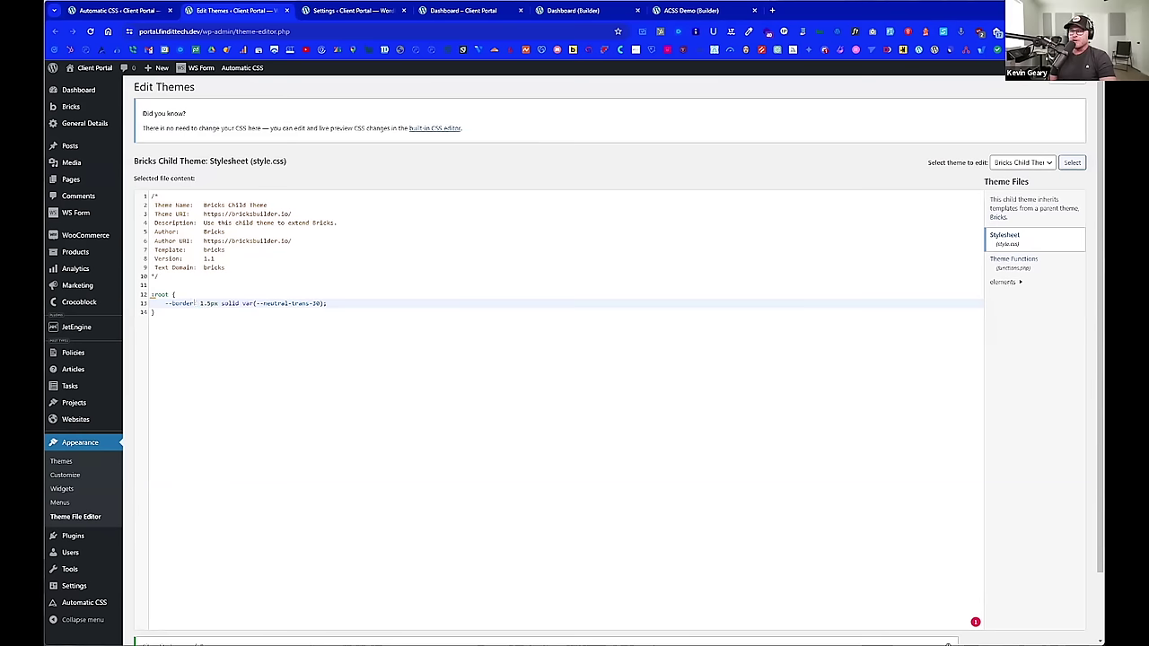
drag(194, 303, 162, 304)
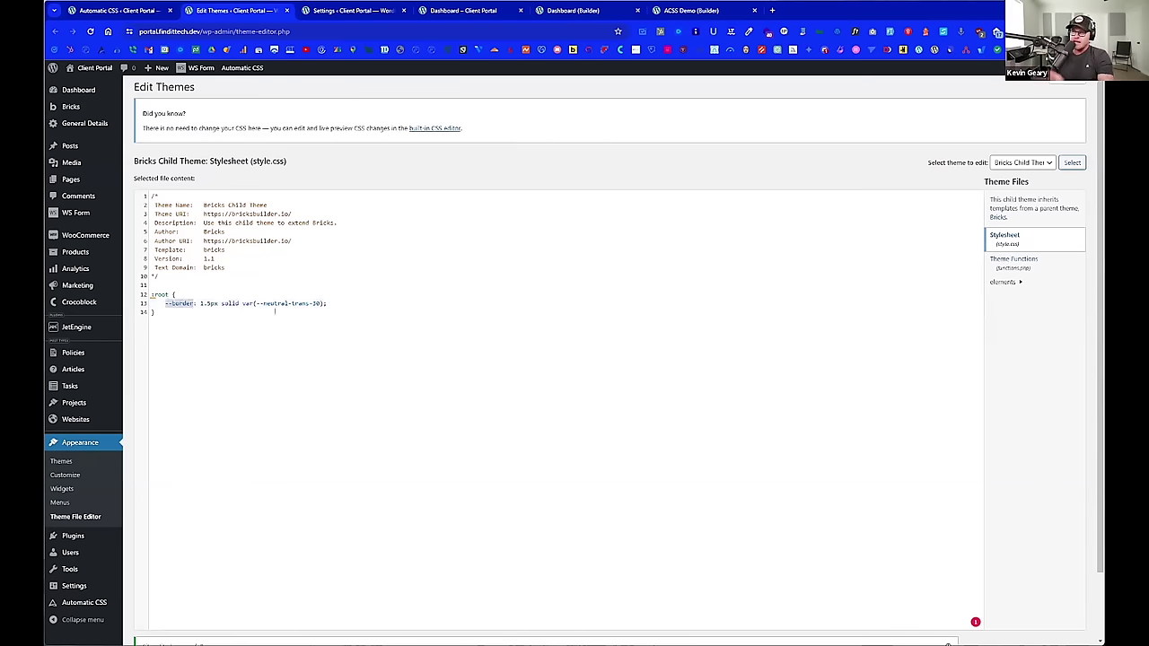
Step: Reload the builder so it picks up the new --border stylesheet variable
click(503, 11)
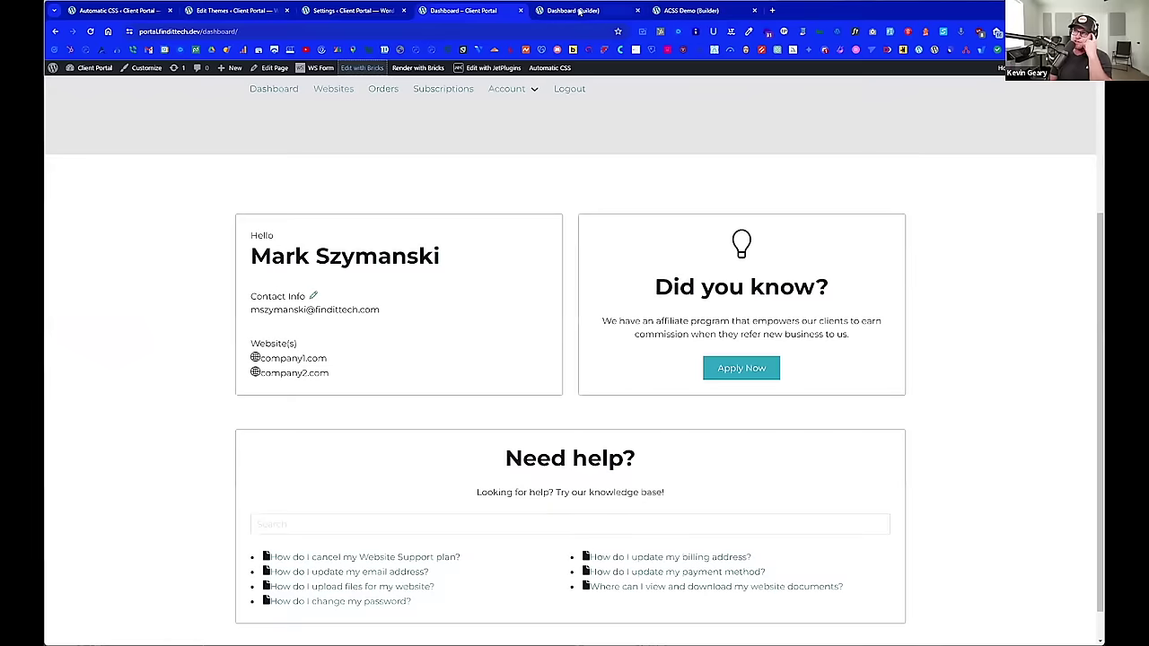
click(578, 11)
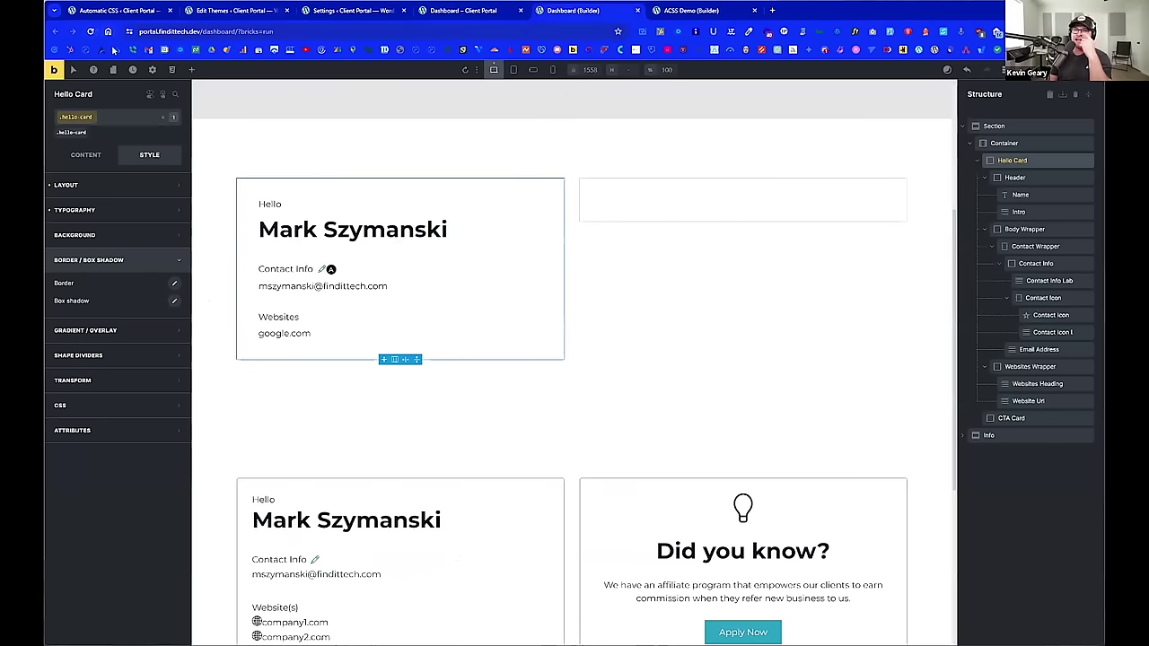
key(ctrl+r)
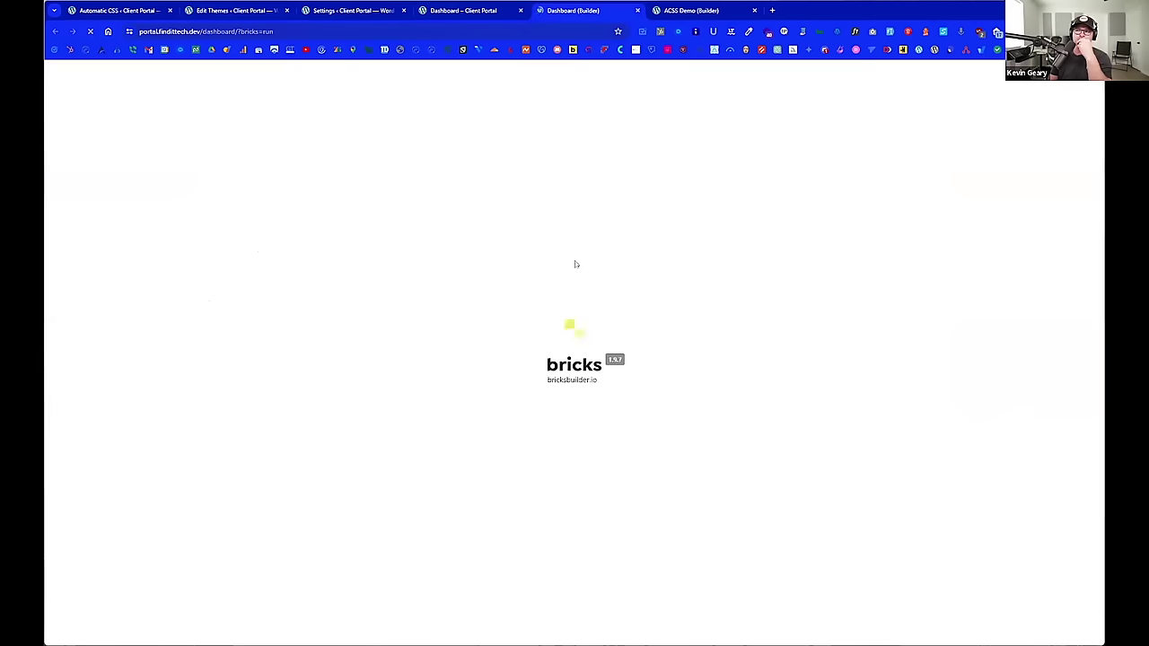
scroll(446, 300, down, 3)
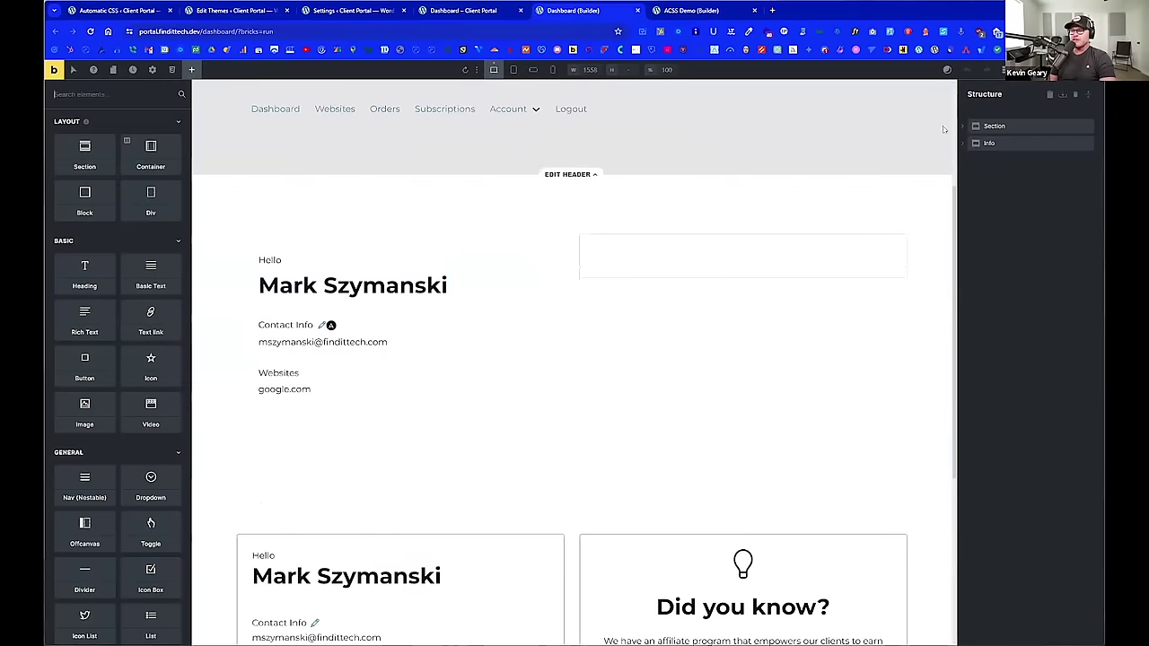
Step: Select the Hello Card, switch to its .hello-card class, and show its border settings
click(1088, 95)
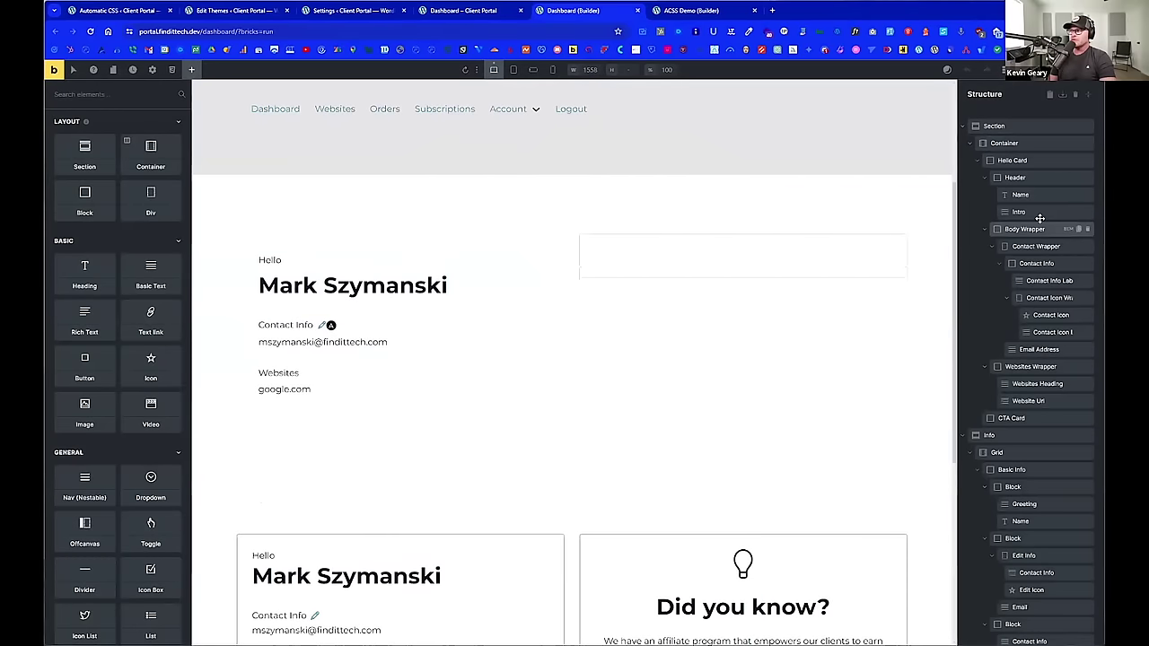
click(1024, 229)
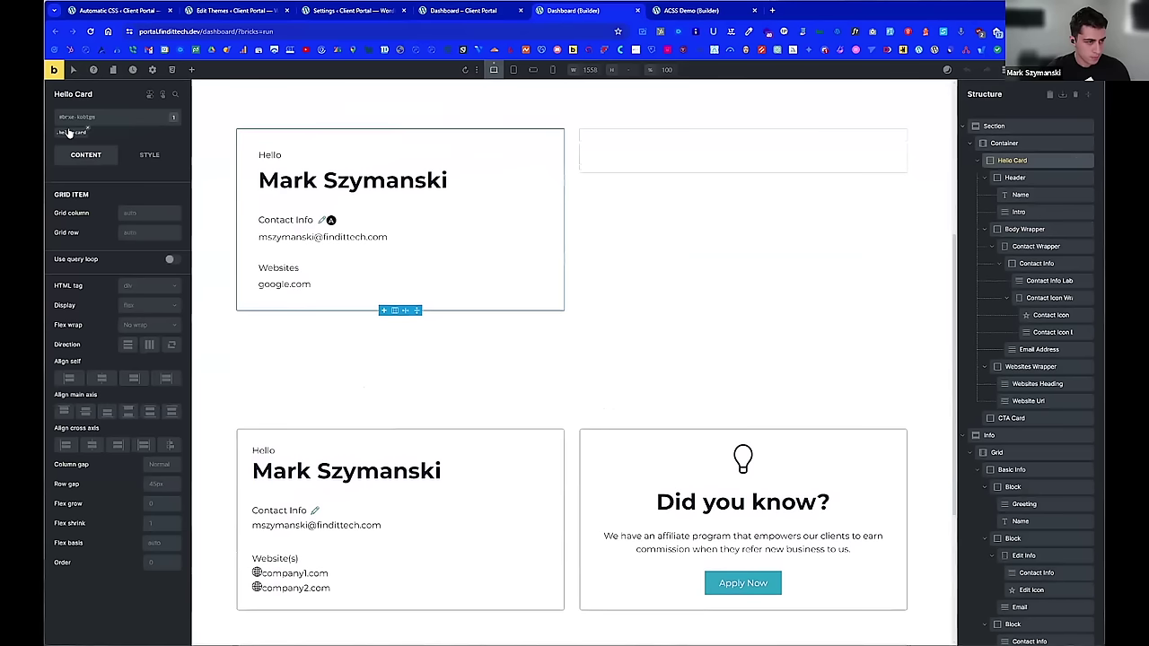
click(69, 132)
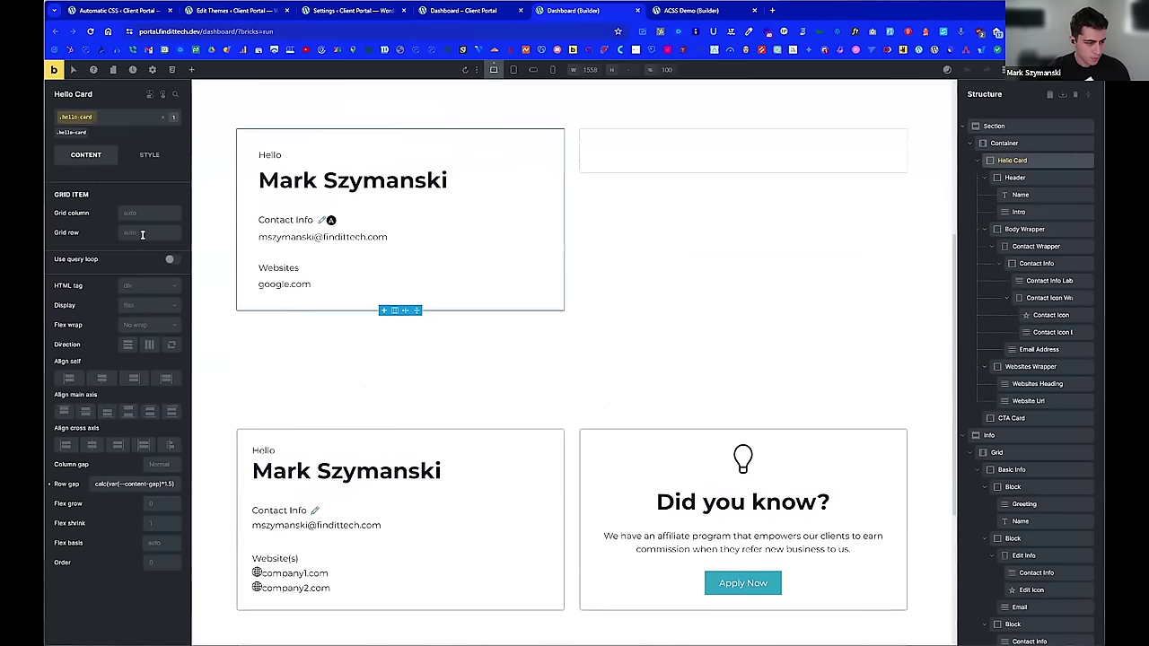
click(149, 155)
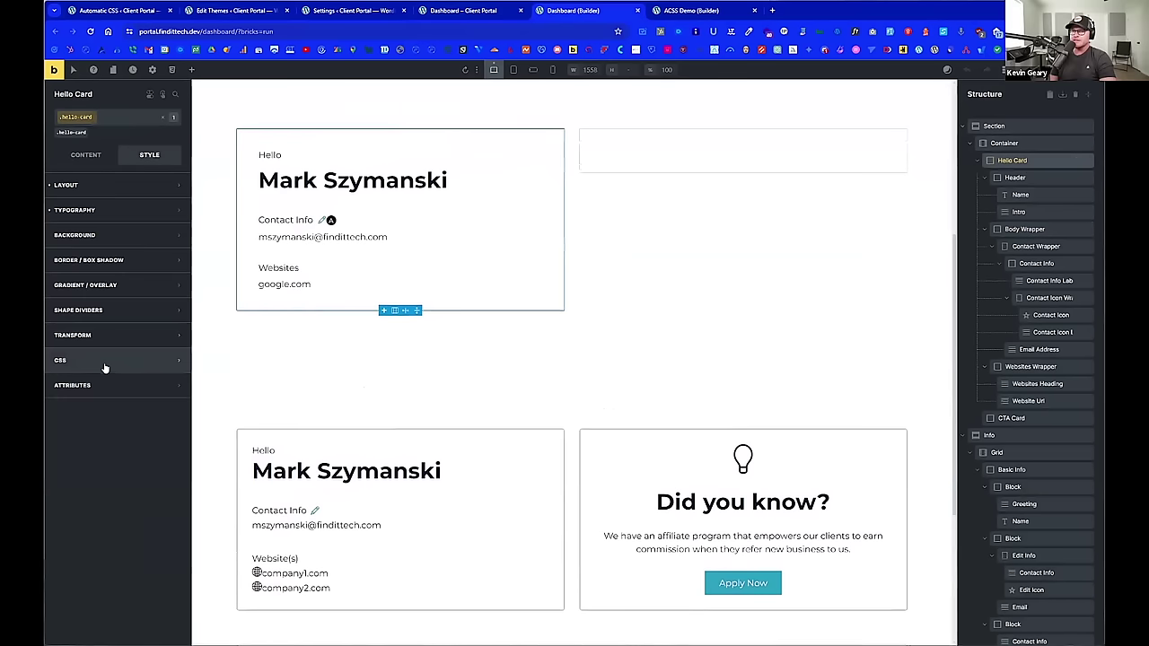
click(115, 260)
click(175, 285)
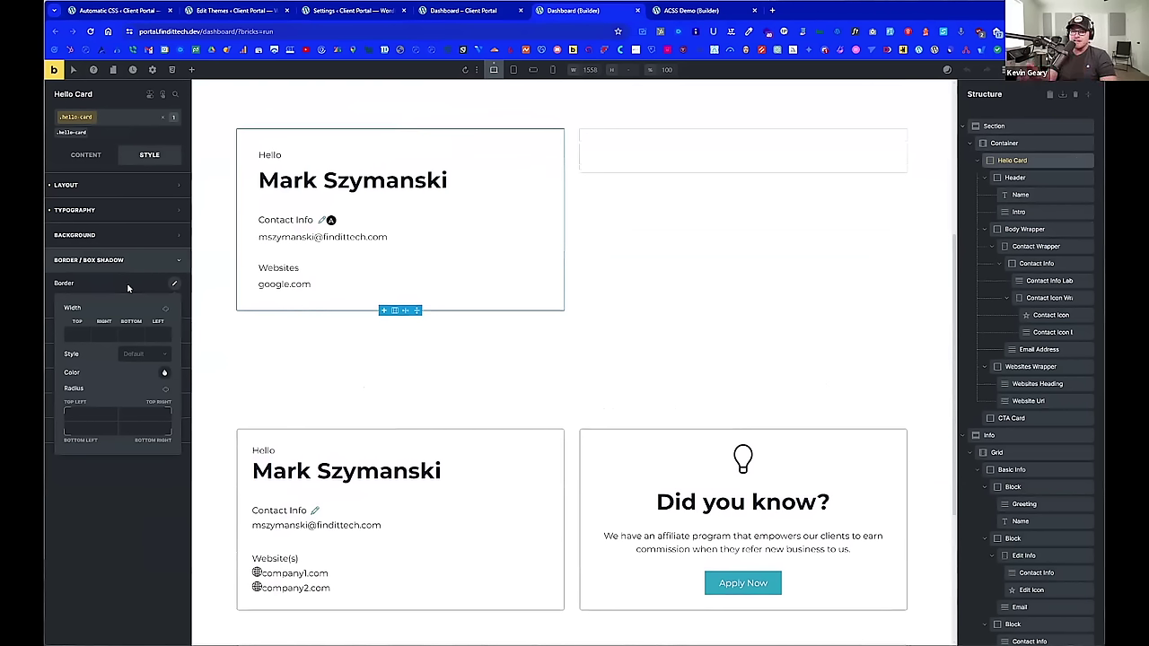
Step: Set the .hello-card border colour to the raw value var(--border)
click(150, 288)
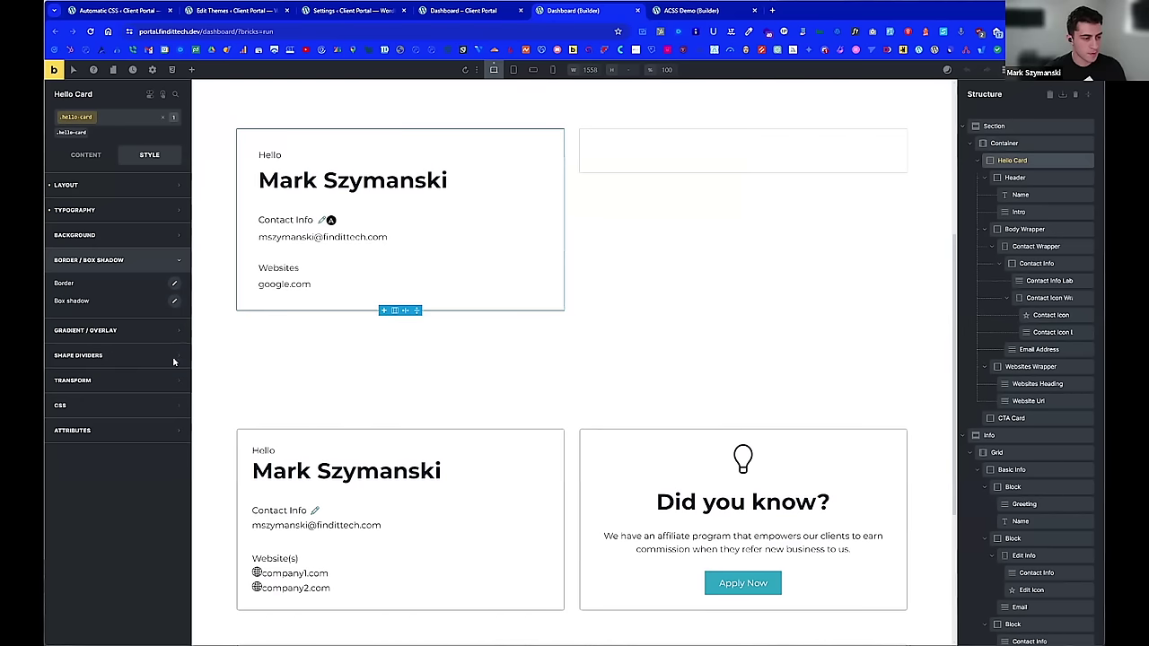
click(174, 284)
click(164, 371)
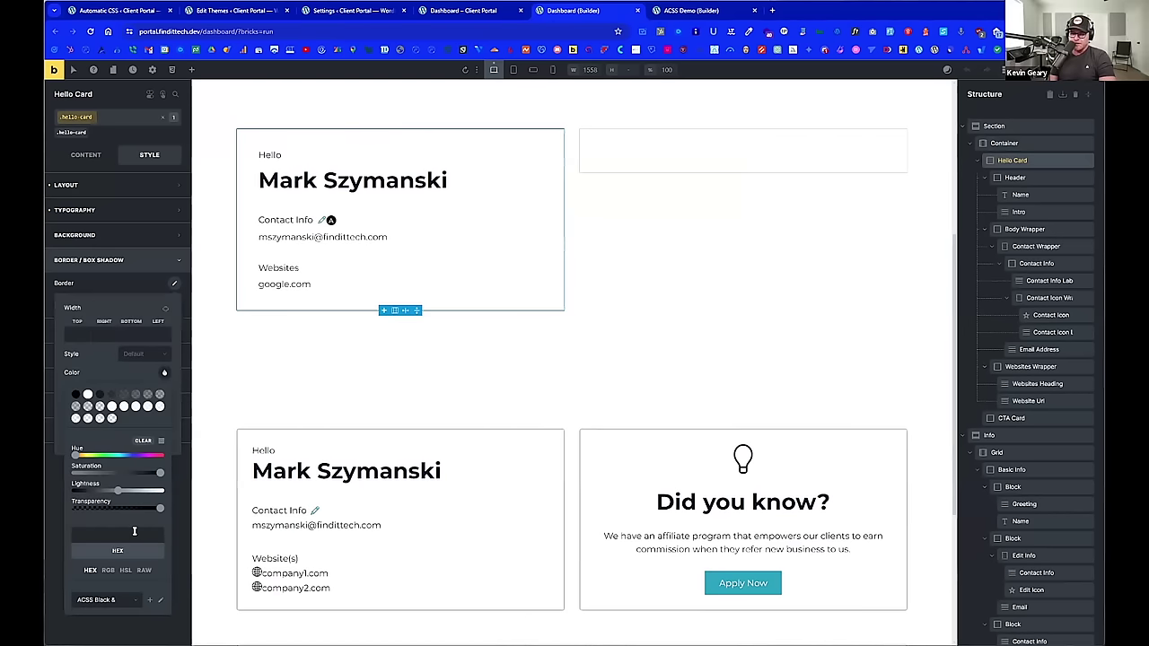
click(144, 570)
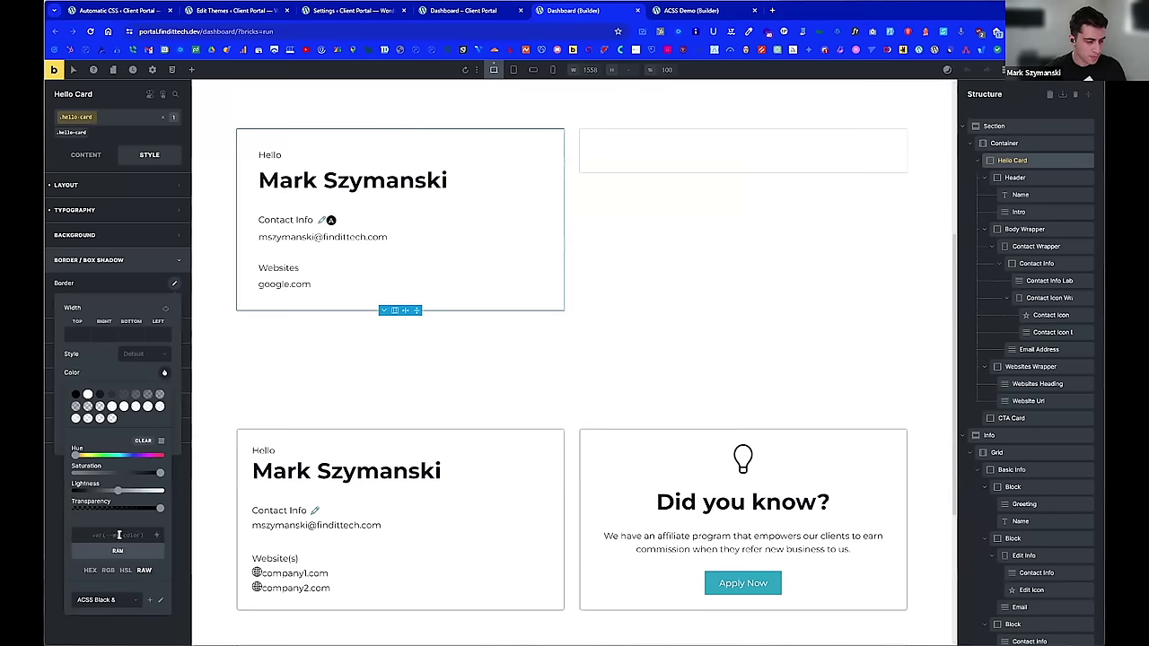
click(118, 535)
text(--border)
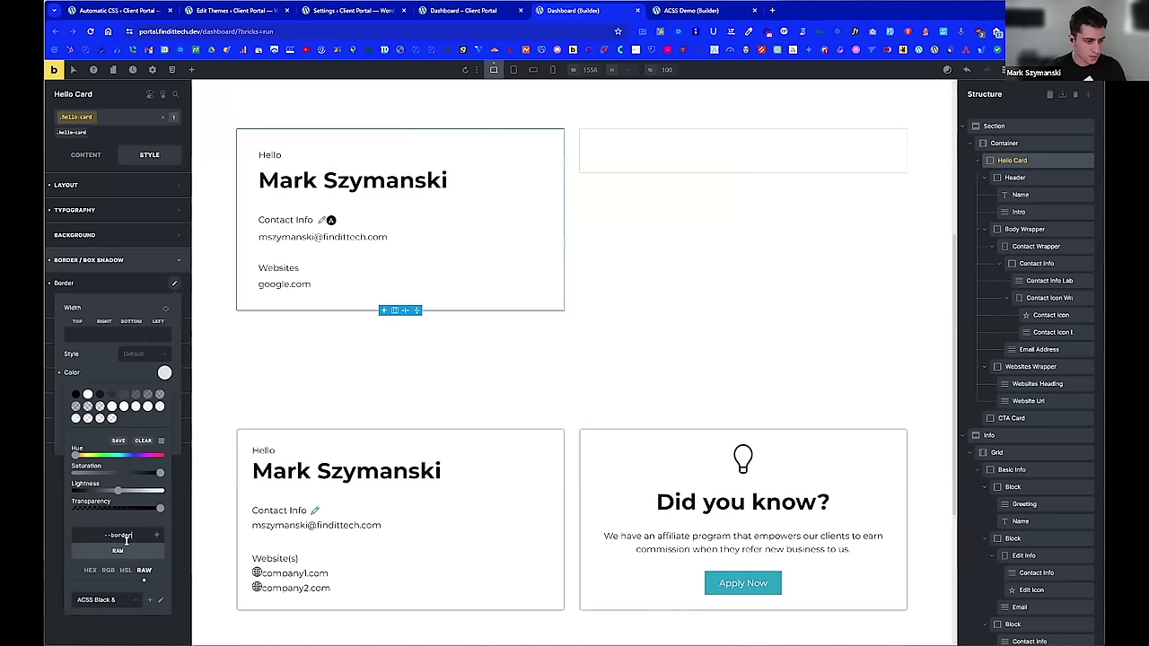
key(Return)
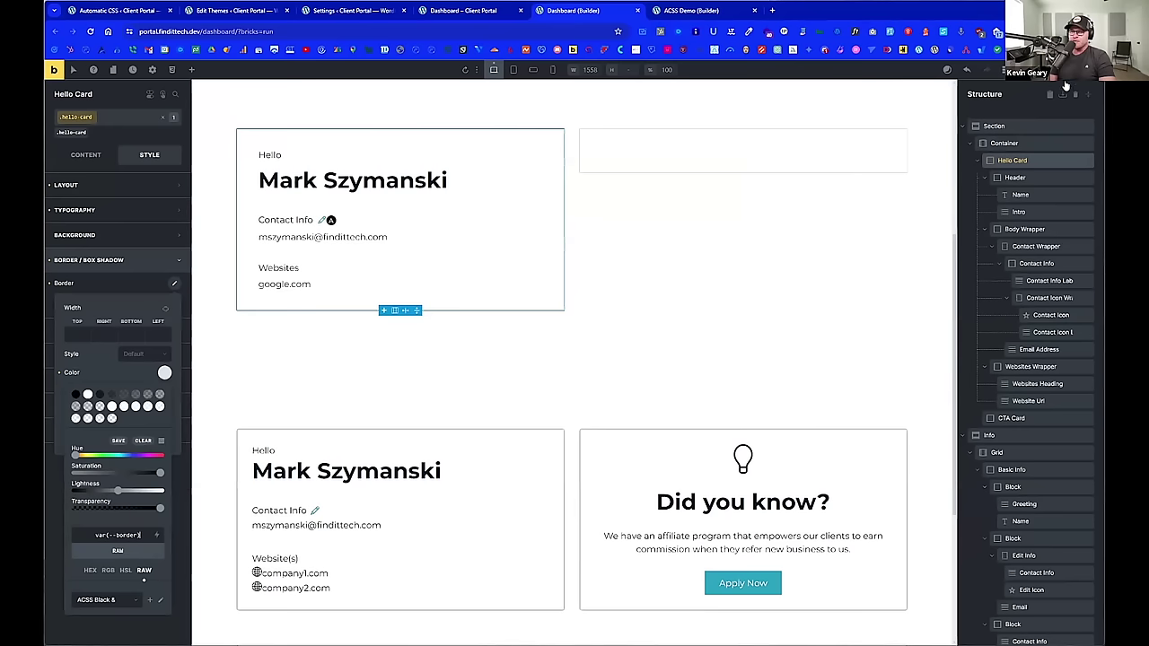
Step: Reload the builder, then reselect the Hello Card's .hello-card class style settings
click(90, 33)
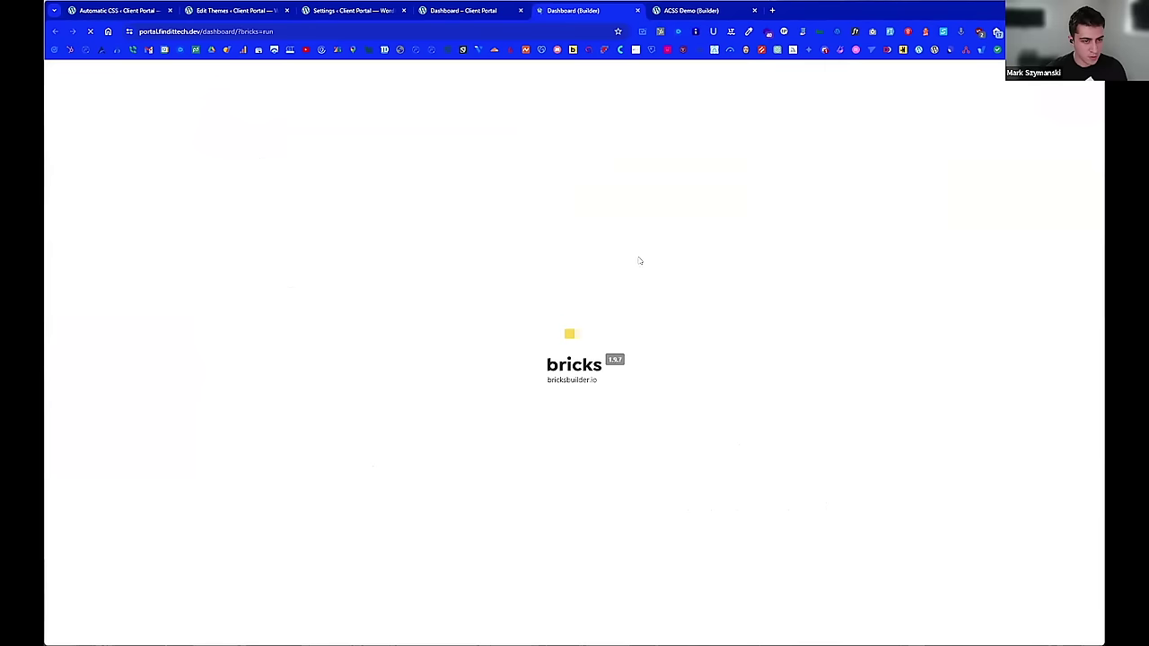
scroll(458, 324, down, 3)
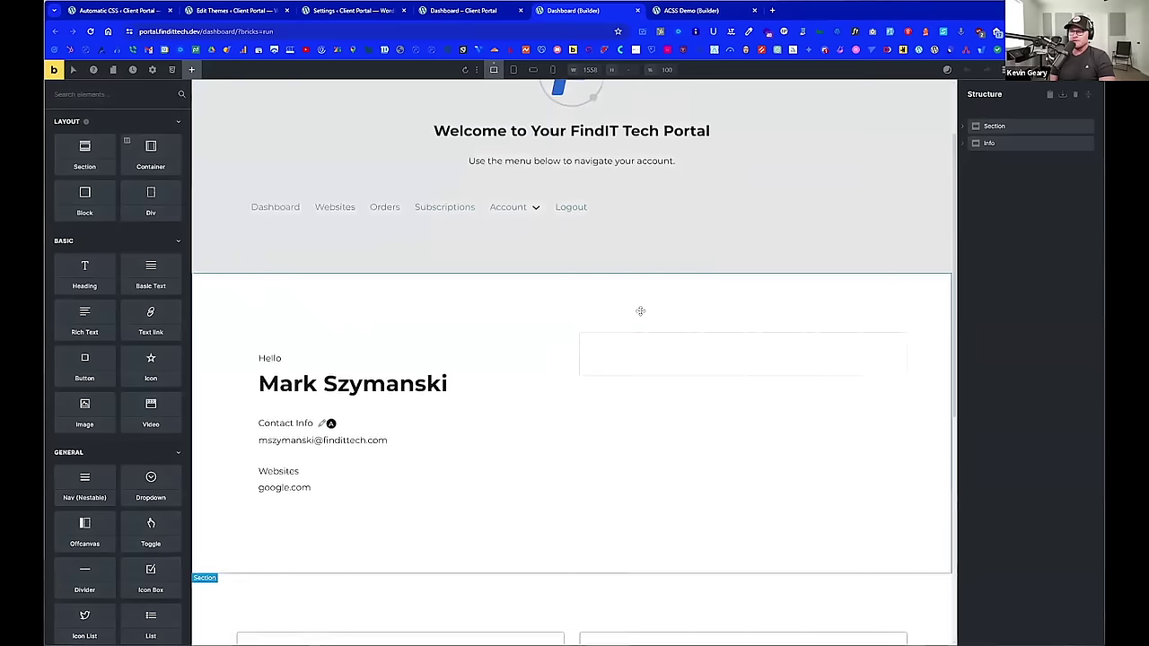
click(1088, 95)
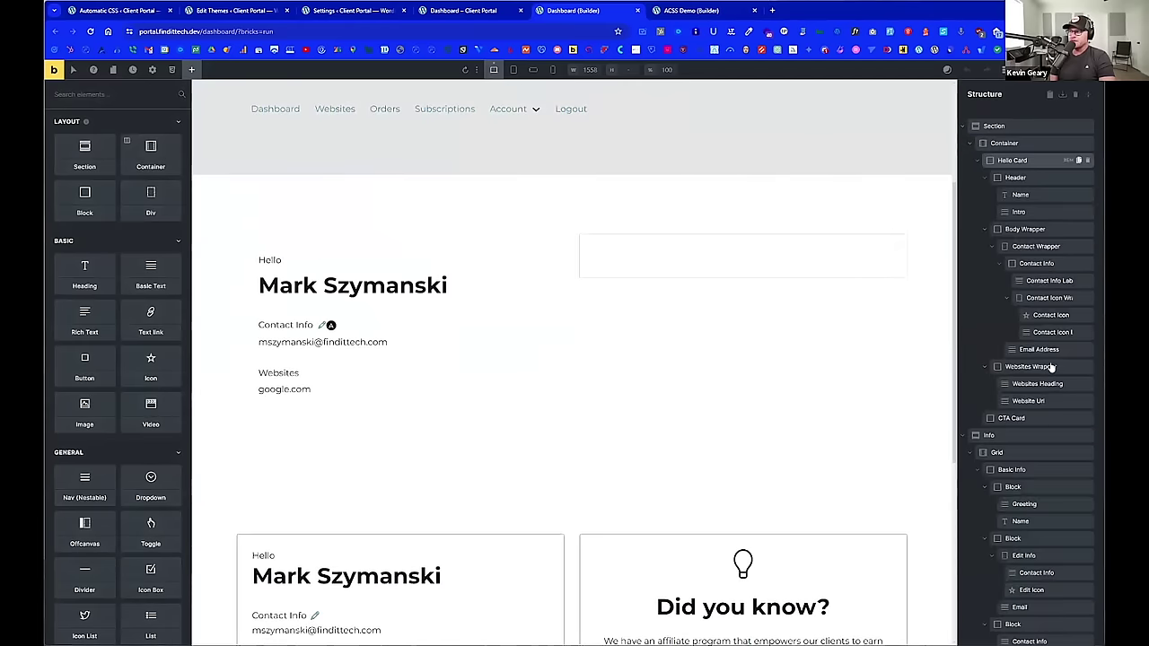
scroll(1033, 404, down, 2)
scroll(1041, 153, up, 2)
click(1014, 159)
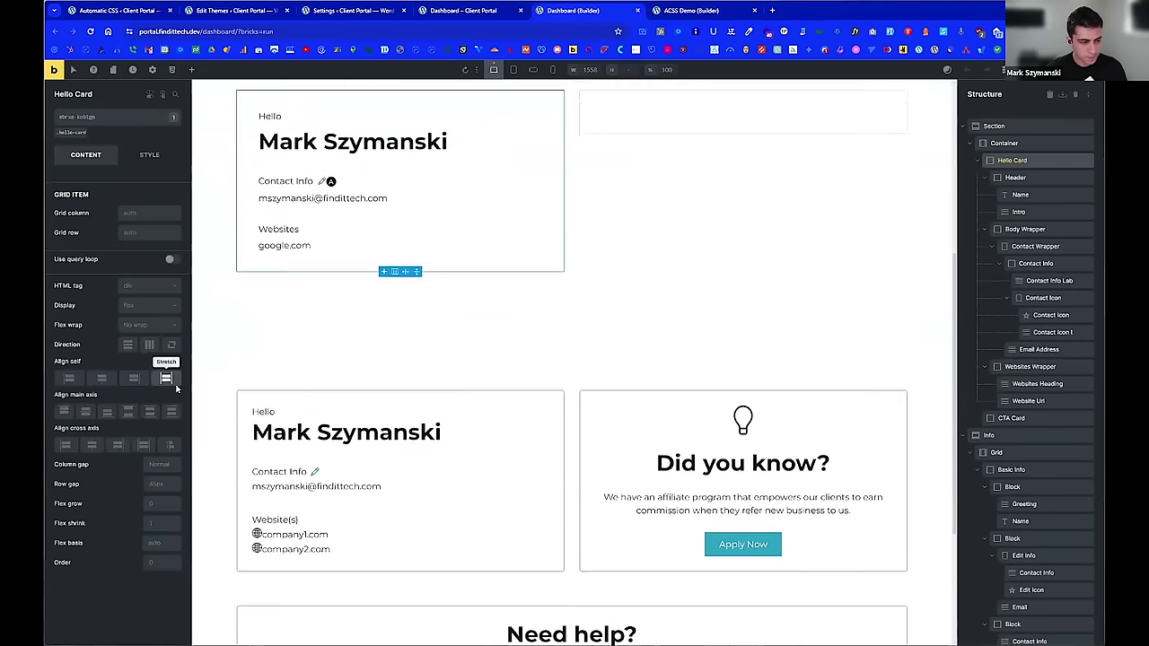
click(68, 132)
click(149, 155)
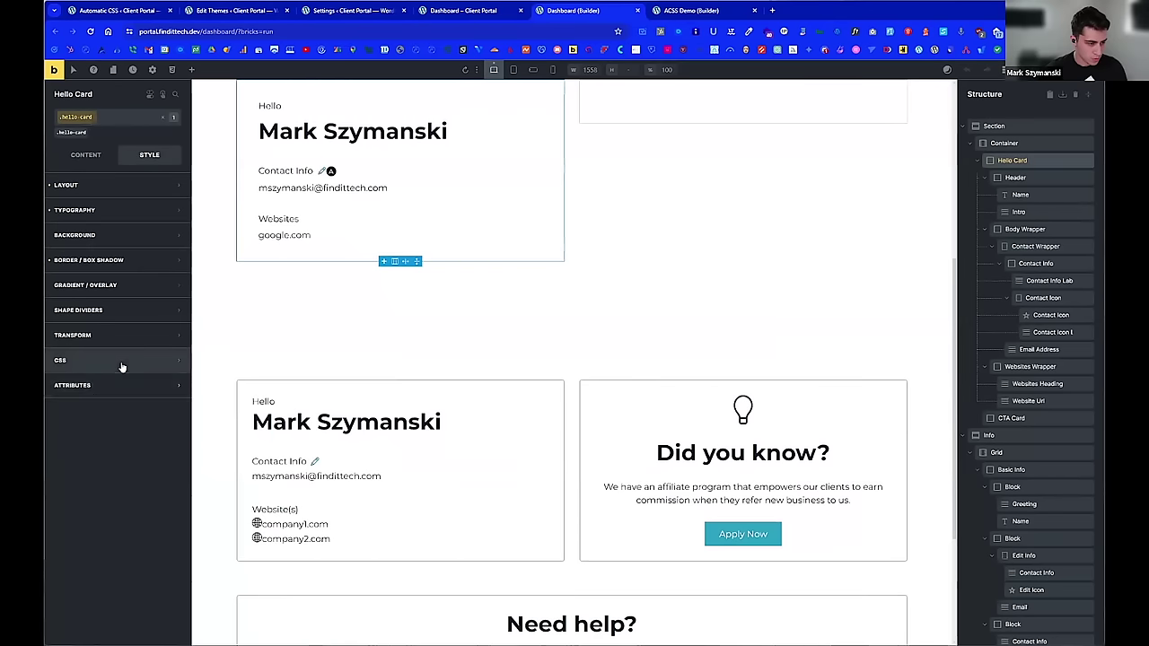
Step: Add custom CSS %root% { border: var(--border); } to the .hello-card class
click(122, 363)
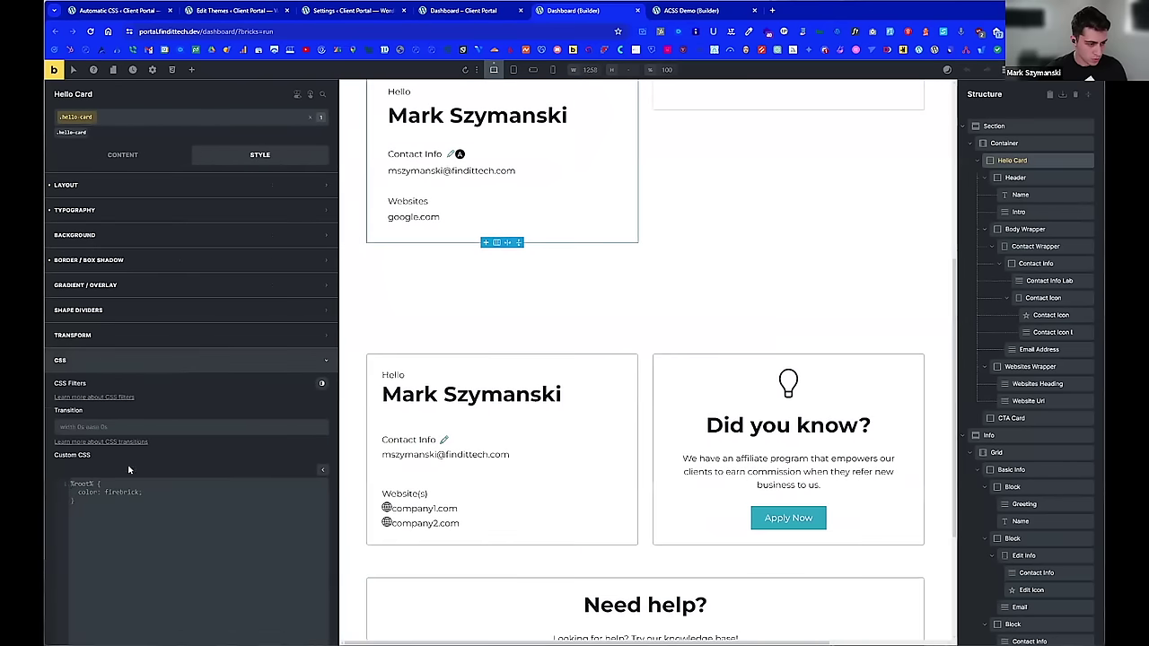
click(170, 496)
text(% {   )
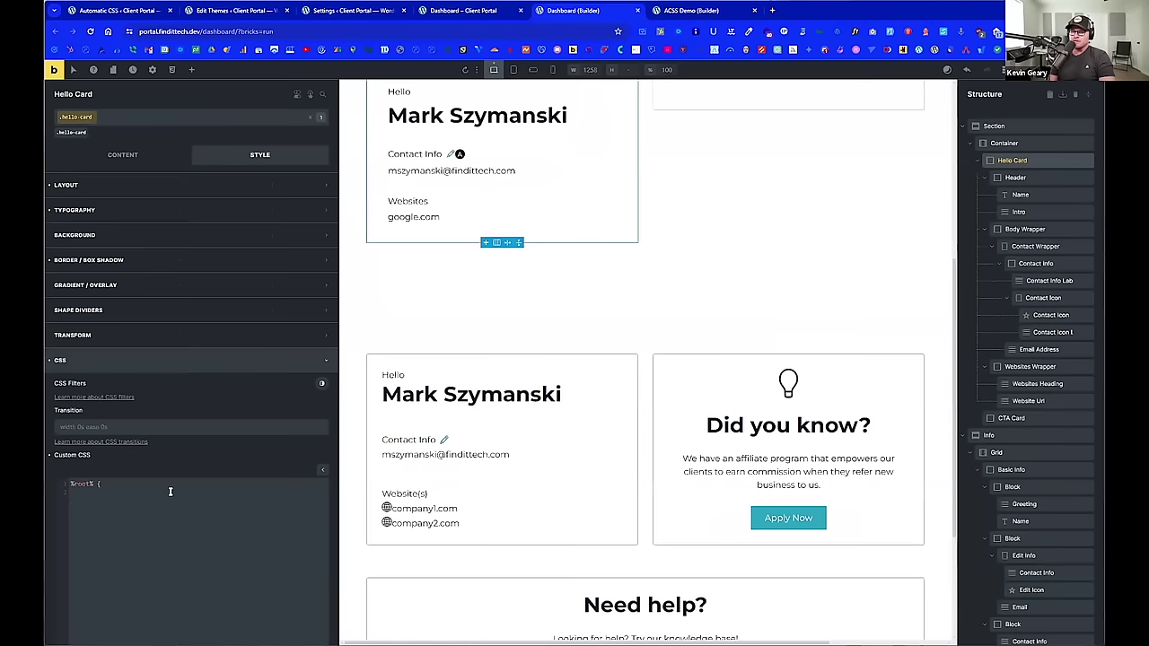
text(b)
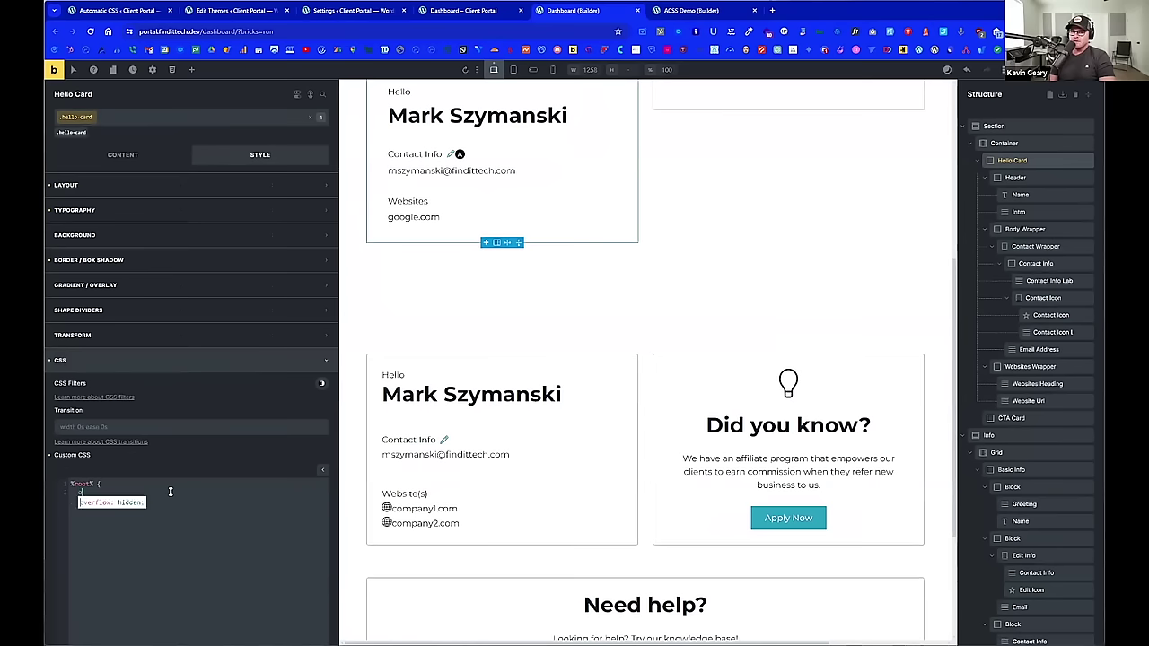
text(order)
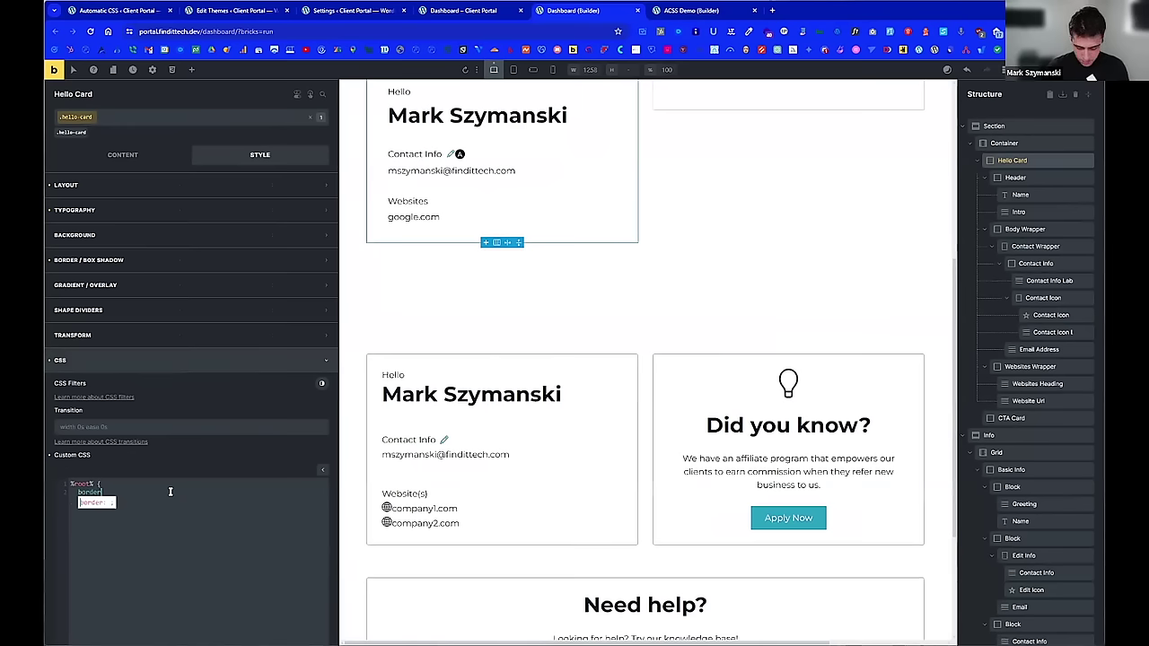
text(:)
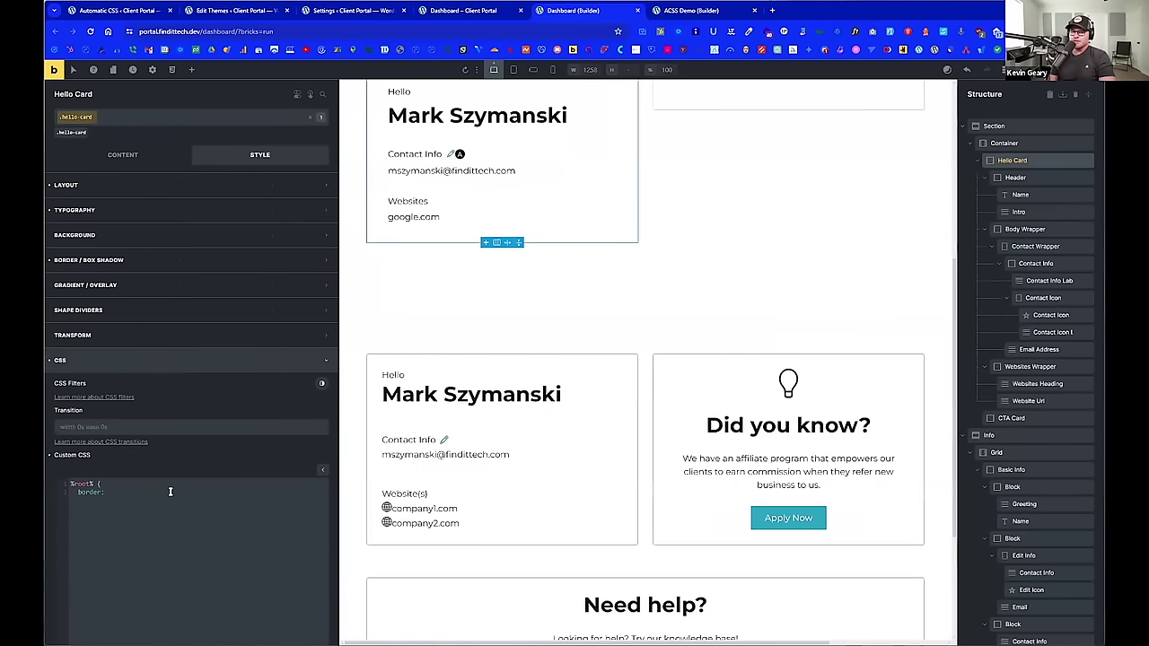
text( var(-)
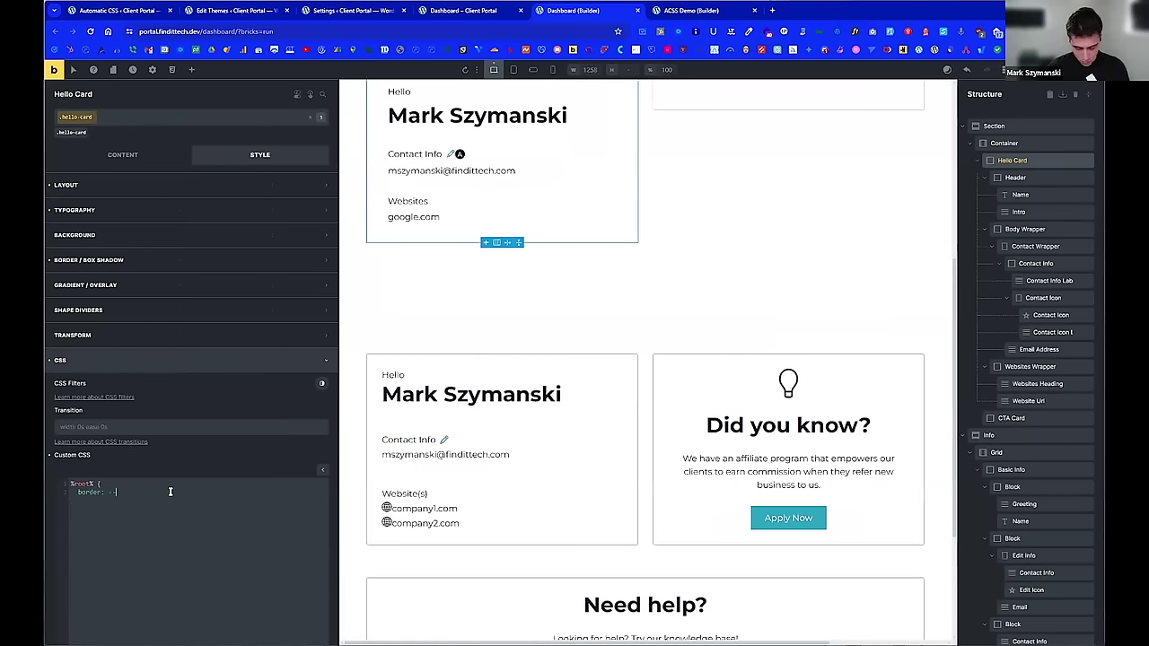
text(-border)
key(Return)
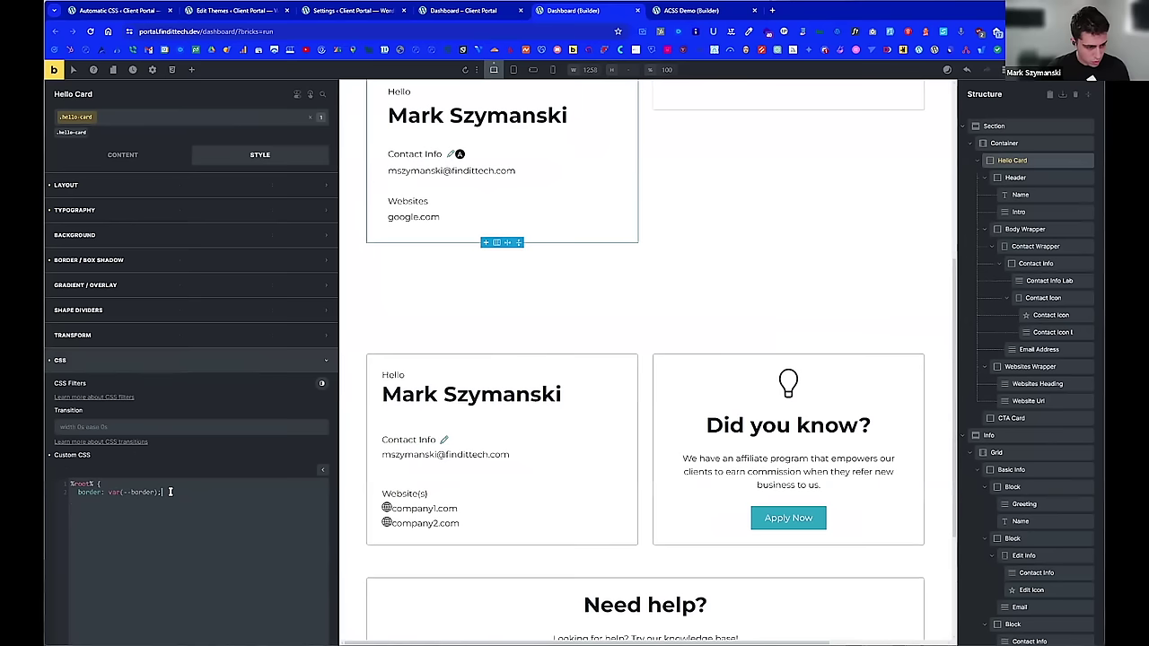
key(Return)
text(})
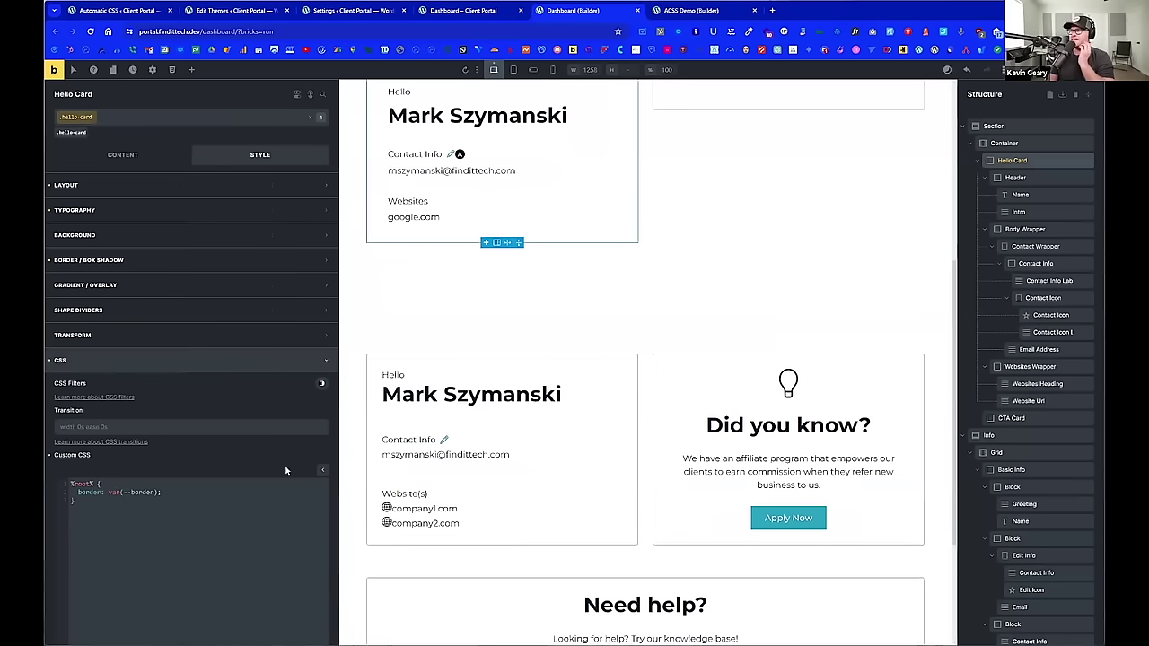
scroll(577, 374, up, 2)
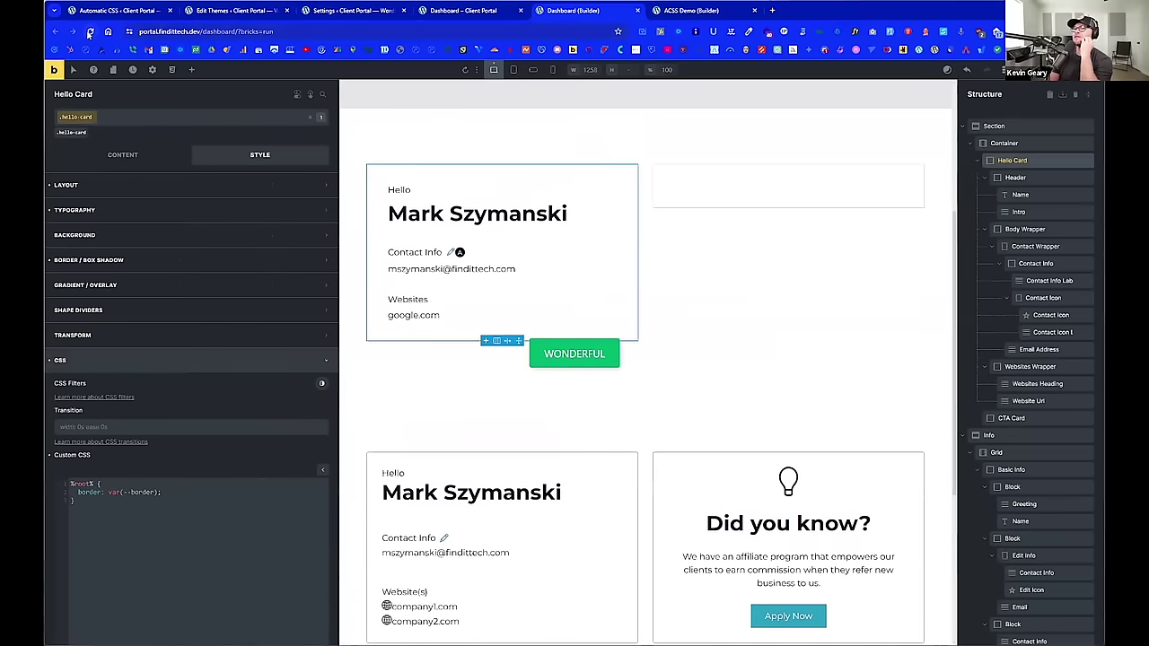
Step: Reload the builder so the client dashboard page with the Hello Card appears again
click(89, 32)
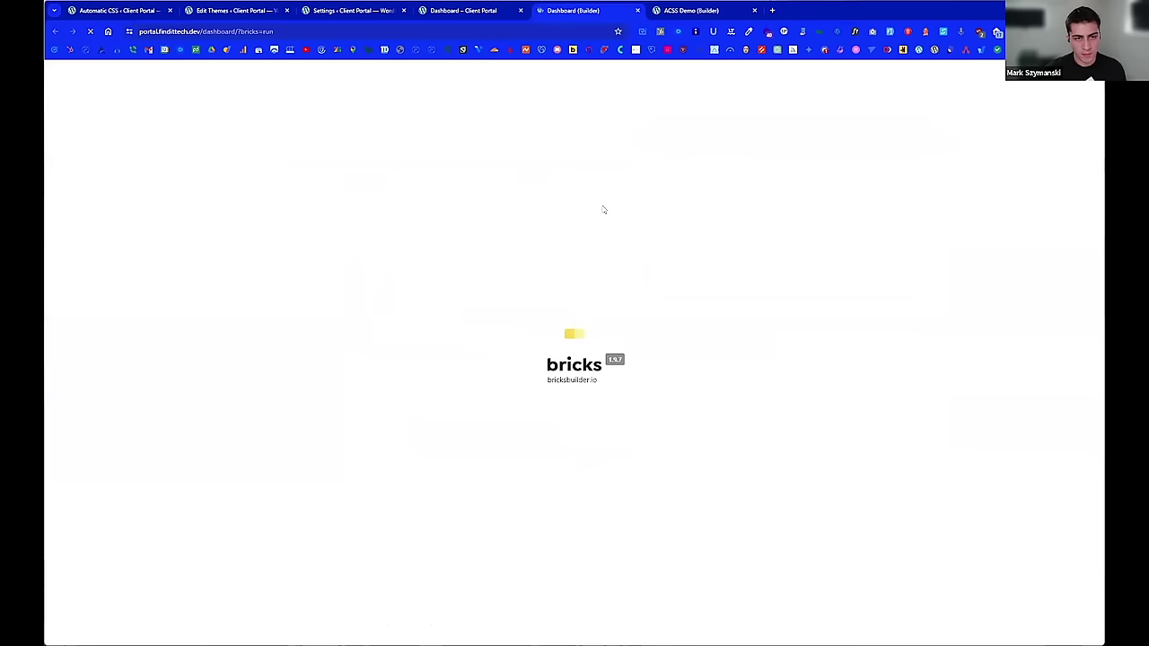
scroll(517, 368, down, 1)
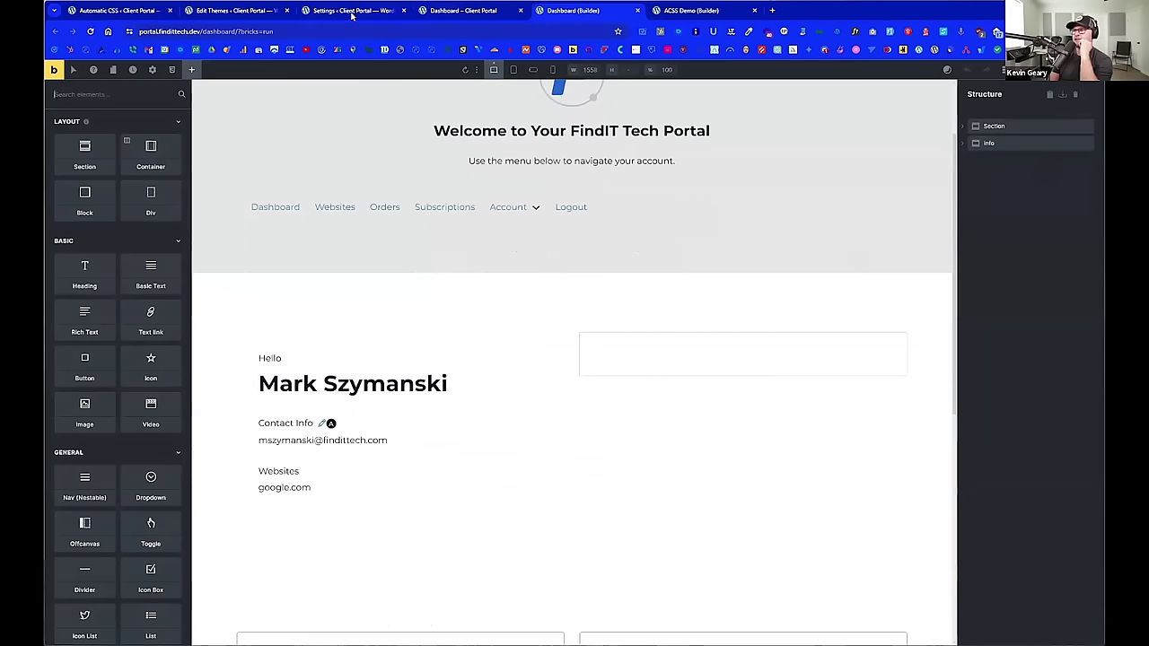
mouse_move(355, 15)
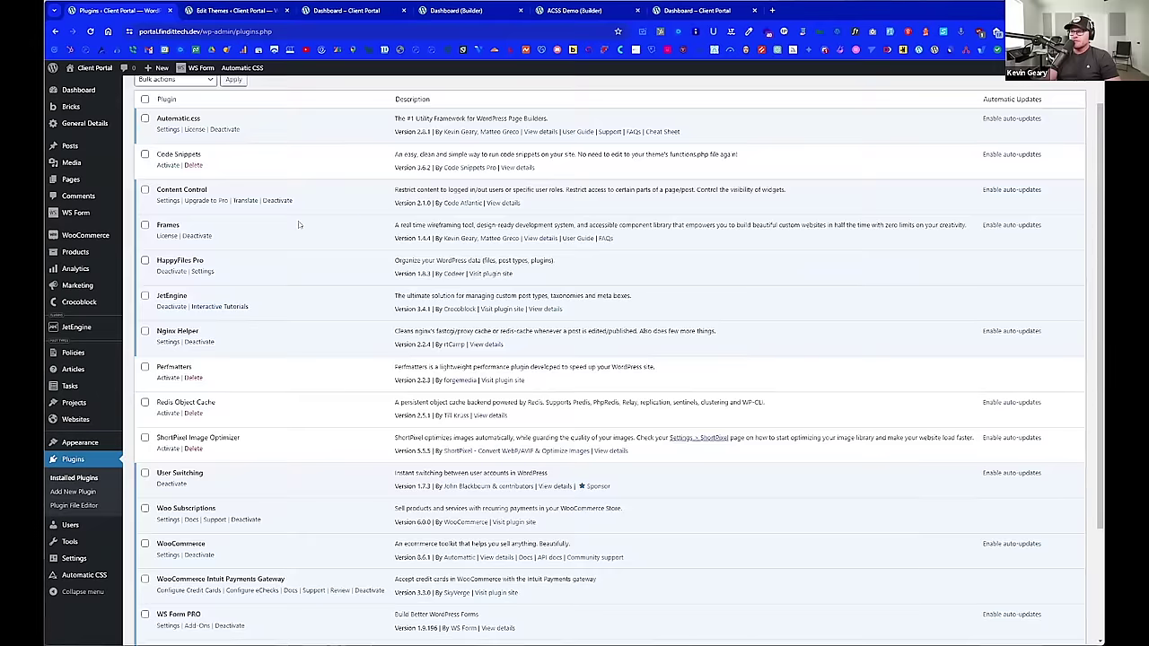
scroll(299, 225, down, 5)
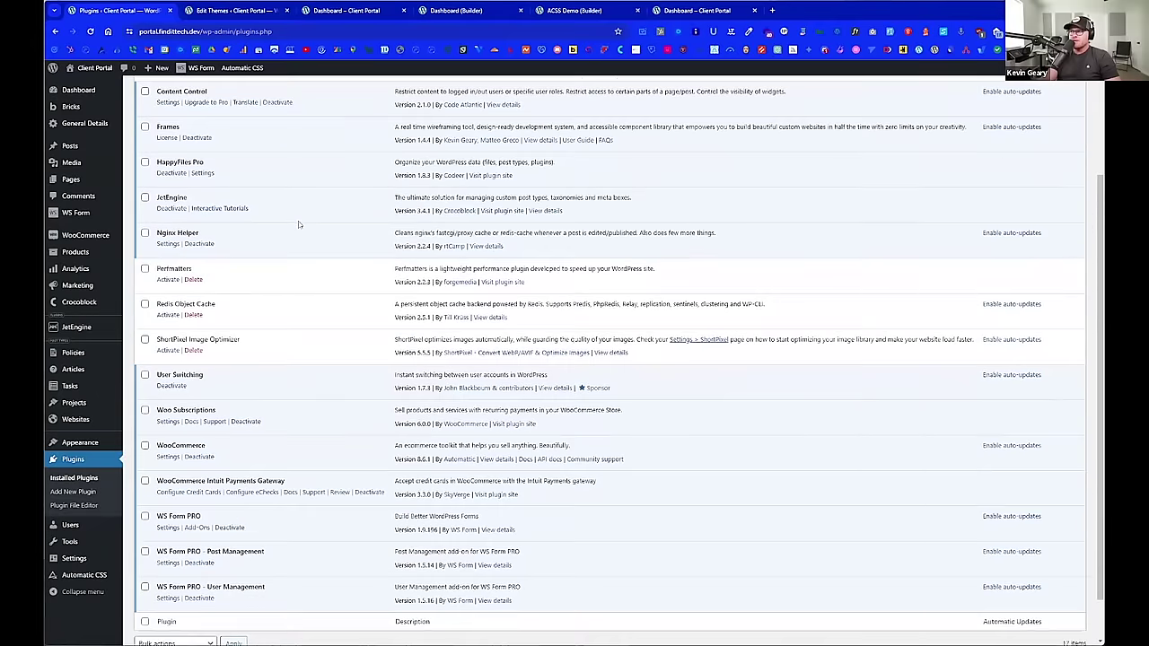
scroll(299, 225, down, 2)
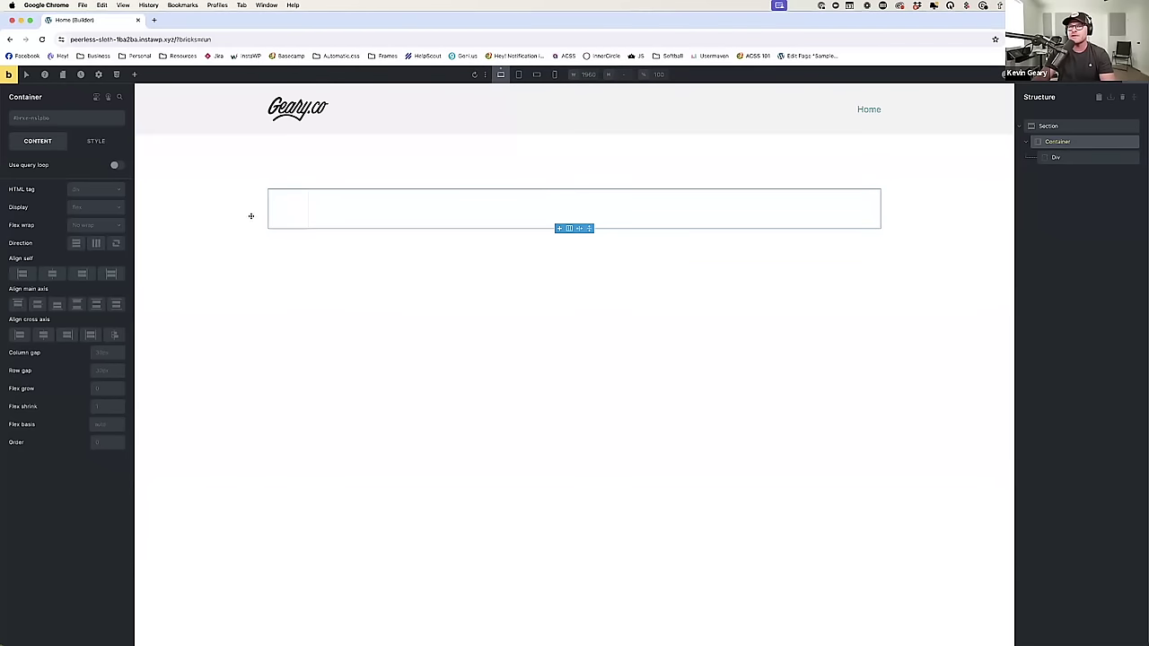
Step: Size the Div inside the container to width 300 and height 300
click(281, 210)
click(96, 141)
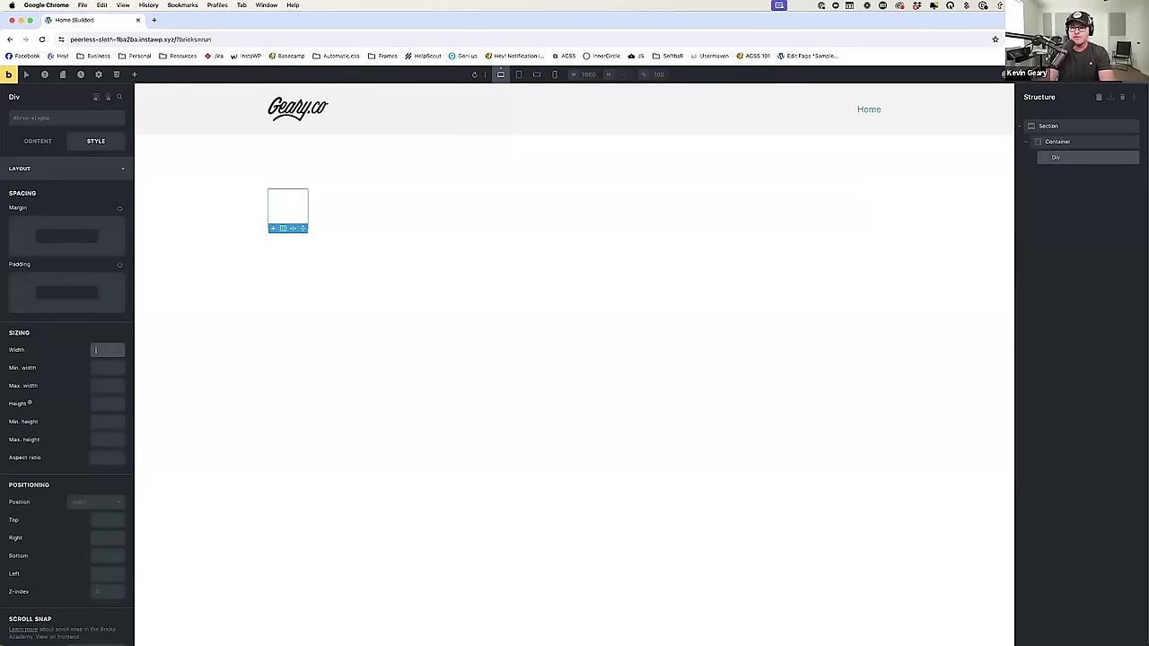
text(300)
key(Tab)
key(Tab)
key(Tab)
text(300)
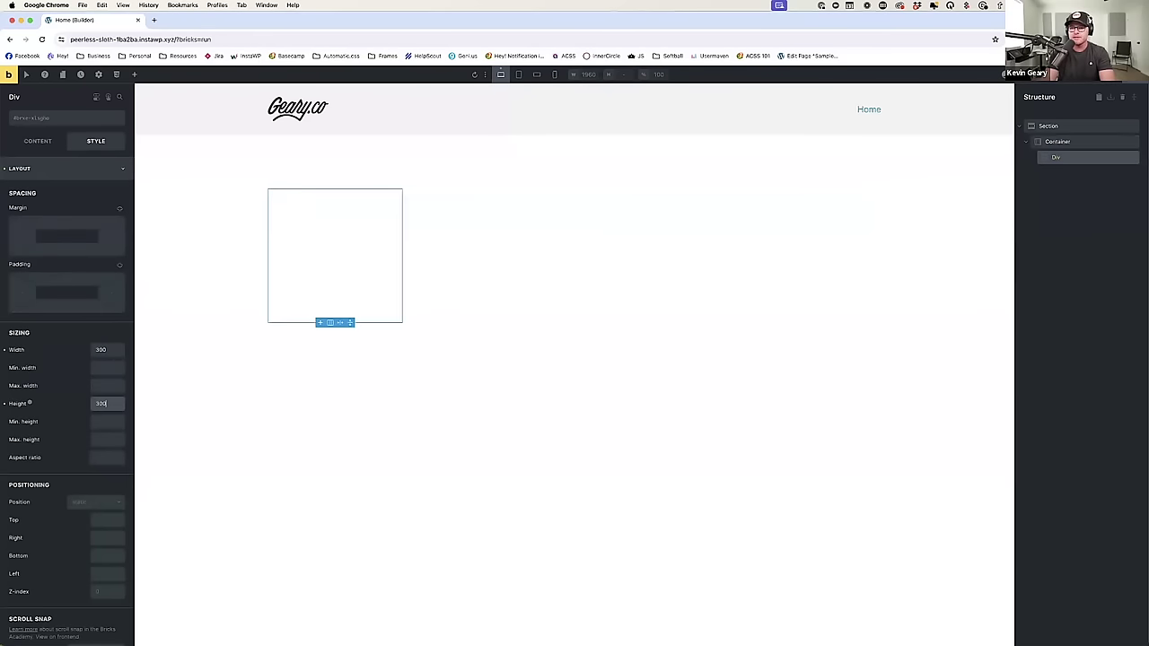
Step: Create and apply a new .box class to the Div
click(62, 121)
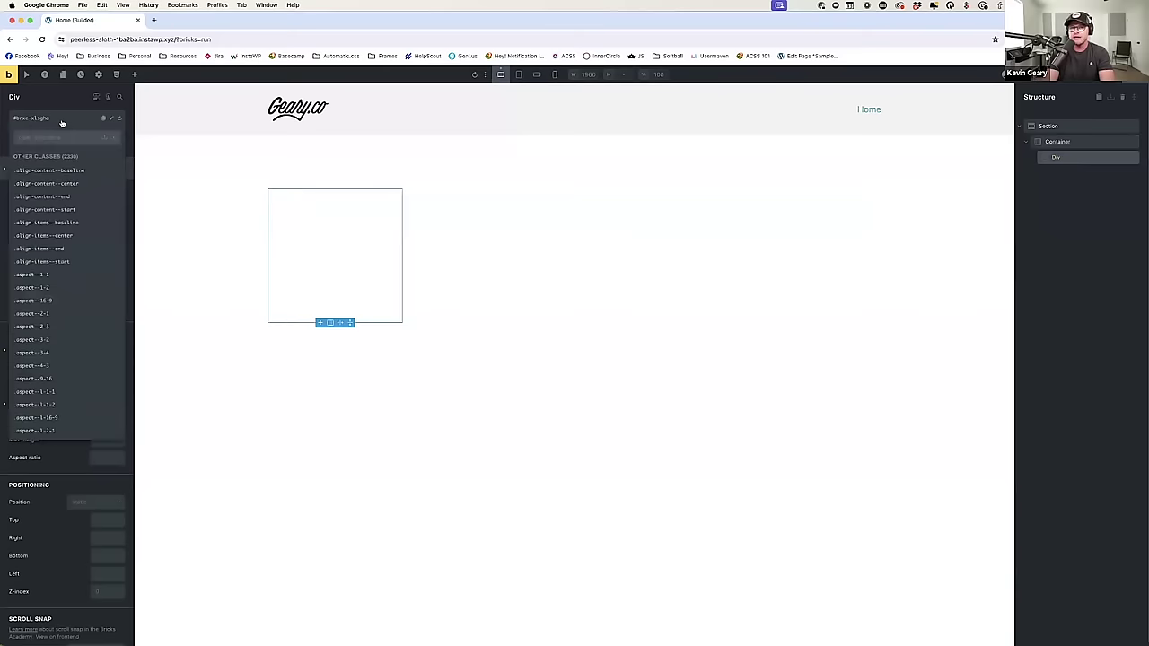
text(box)
key(Return)
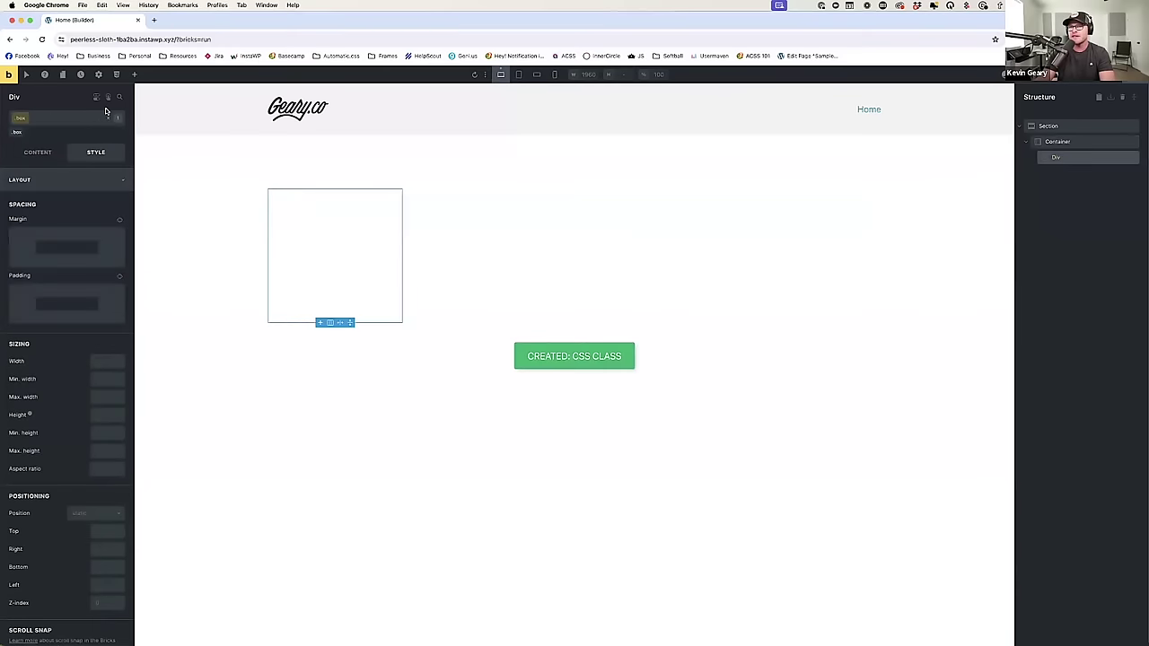
click(99, 75)
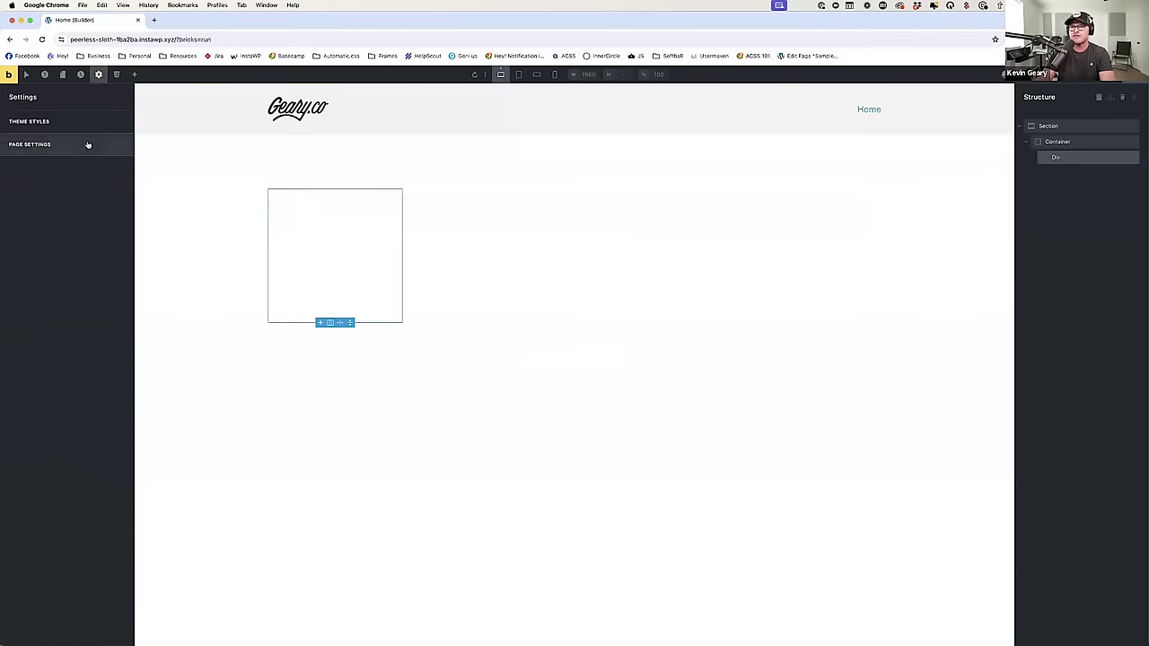
Step: Add :root { --border: 1px solid red; } to the page's custom CSS, then reselect the Div
click(88, 145)
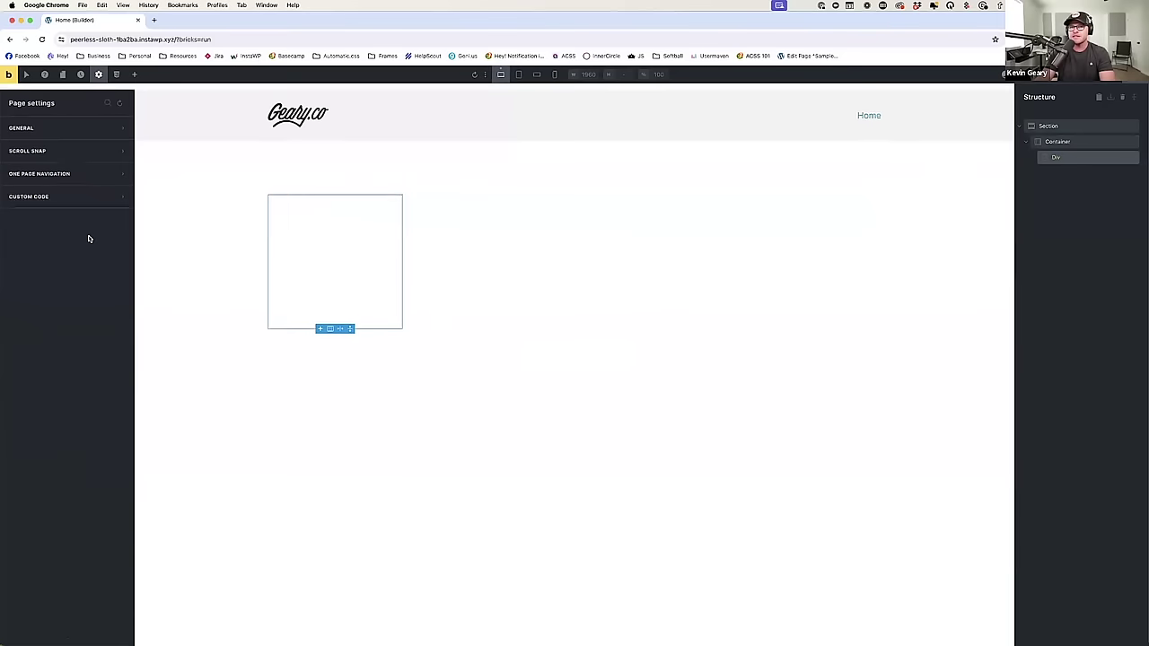
click(84, 191)
click(67, 238)
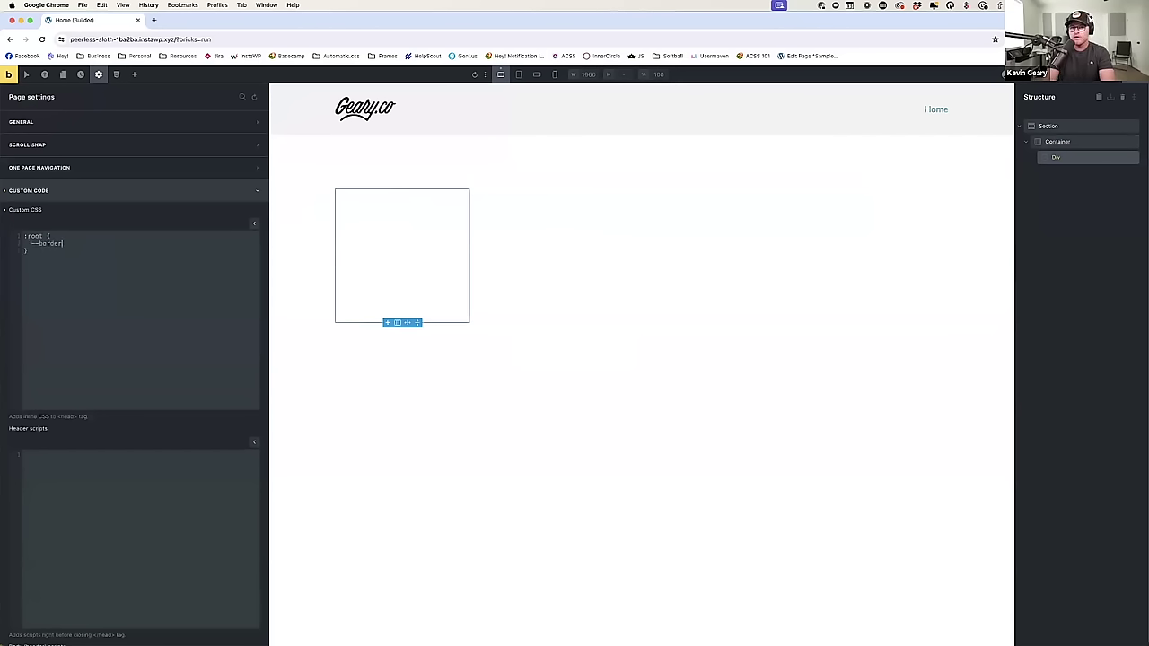
text(x solid red;)
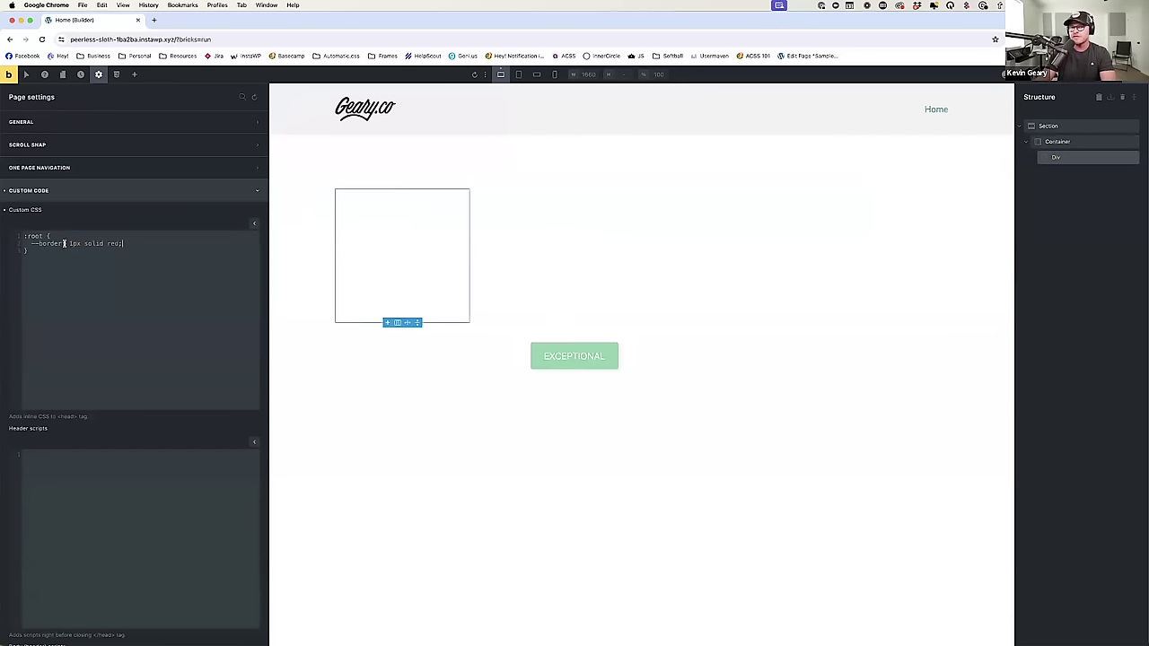
click(486, 239)
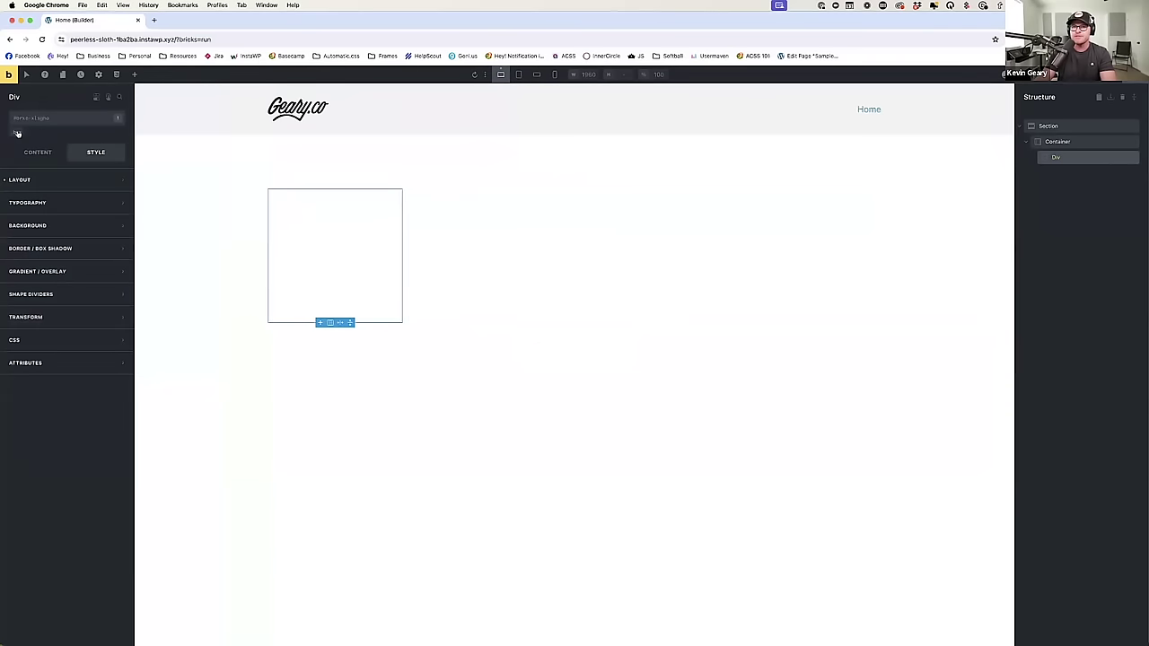
Step: Enter border: var(--border); in the .box class's custom CSS and preview the front end
click(62, 342)
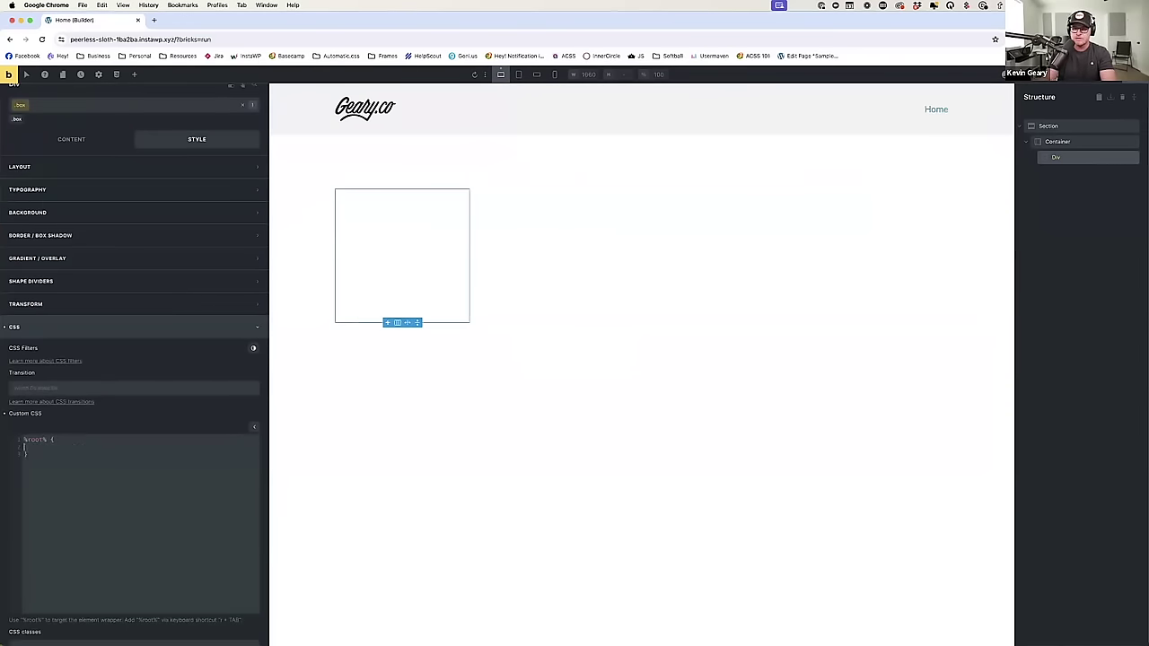
text(border: var(--border);)
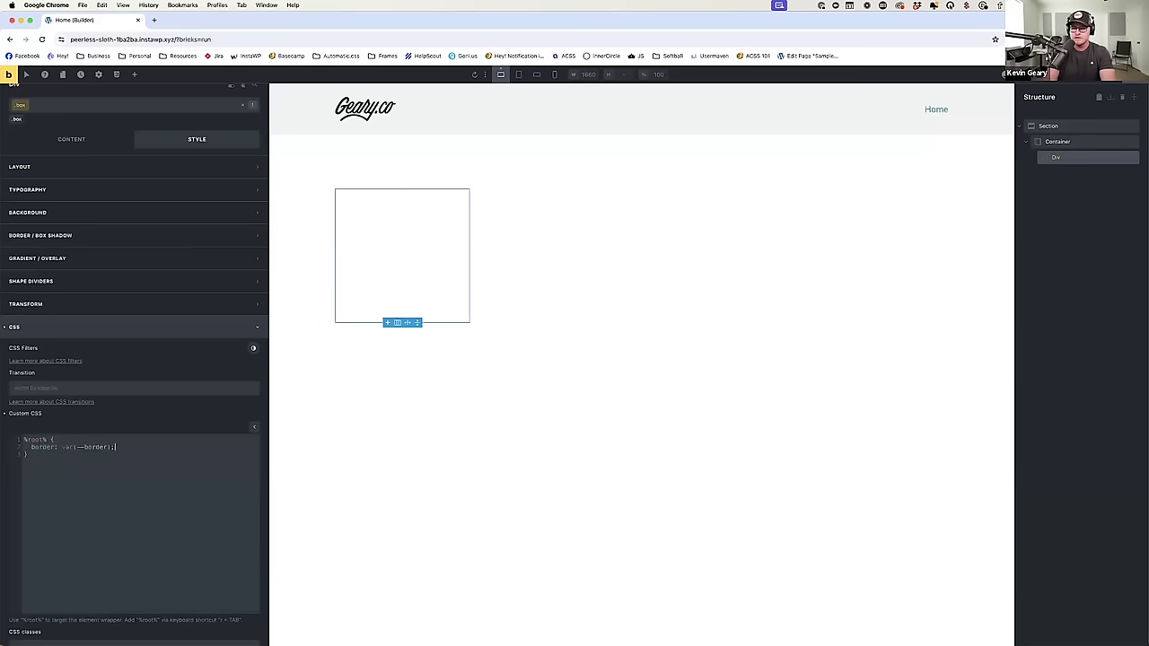
click(80, 73)
Step: Inspect the red-bordered box in DevTools, trace var(--border) to :root, and return to the builder
right_click(346, 232)
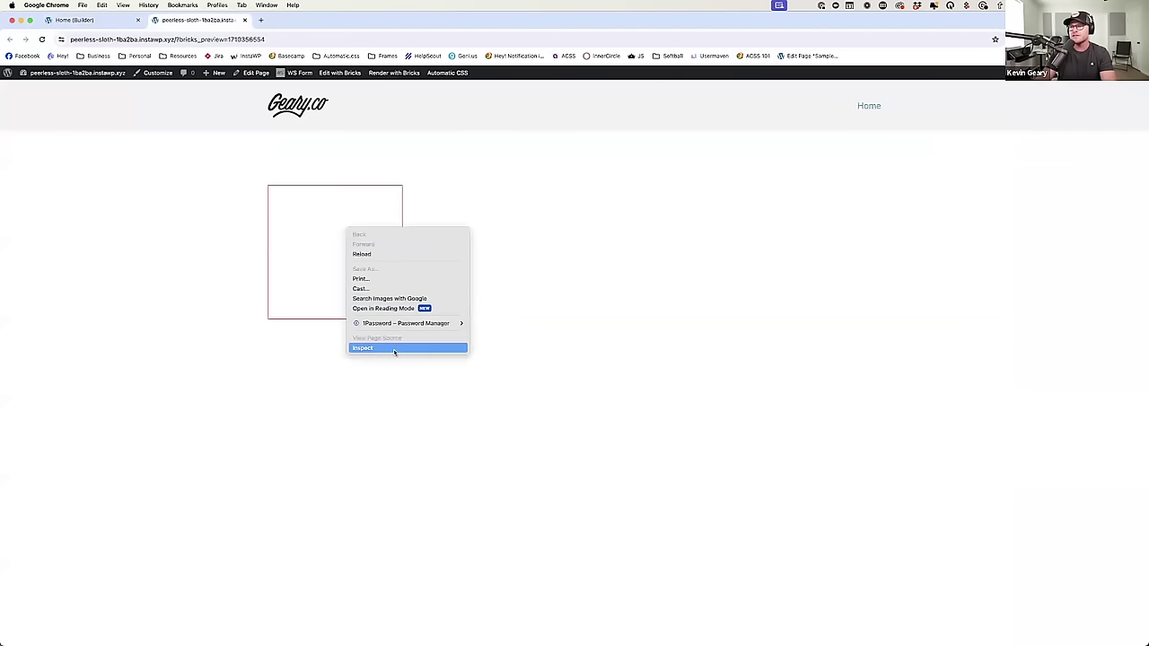
click(397, 347)
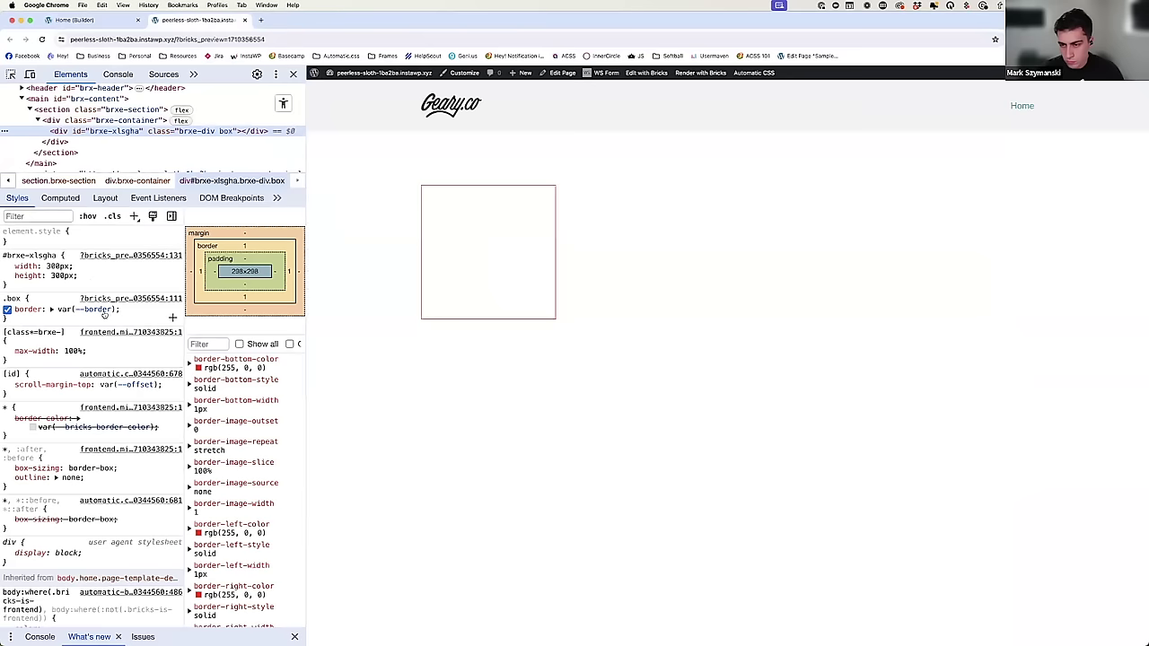
click(99, 308)
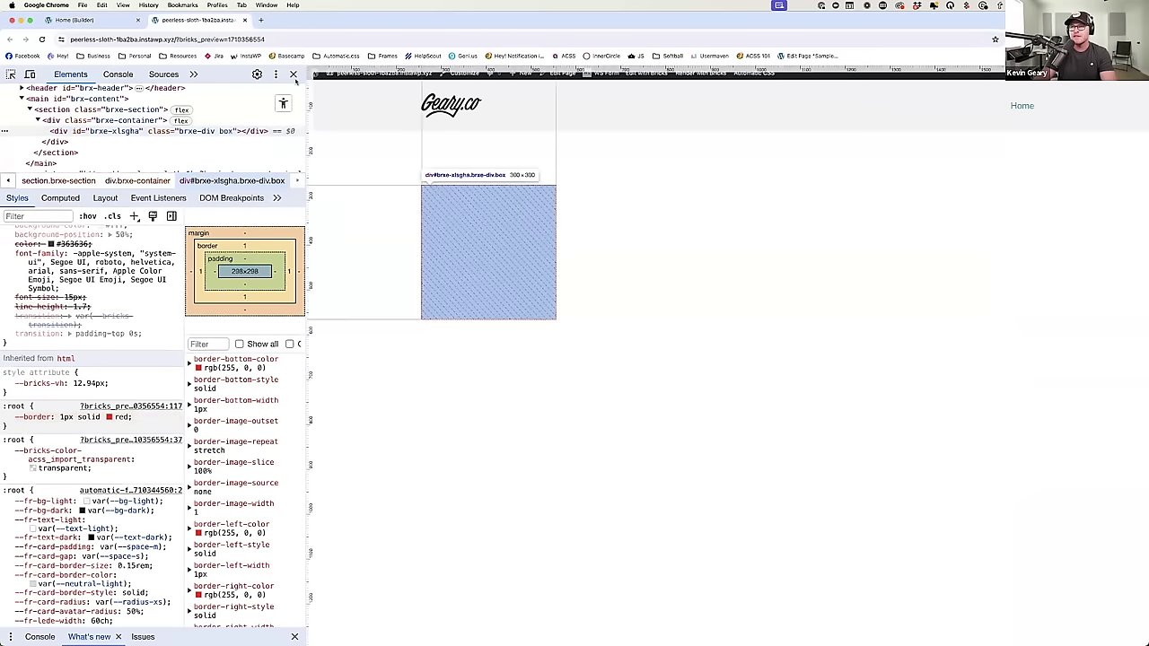
key(super+1)
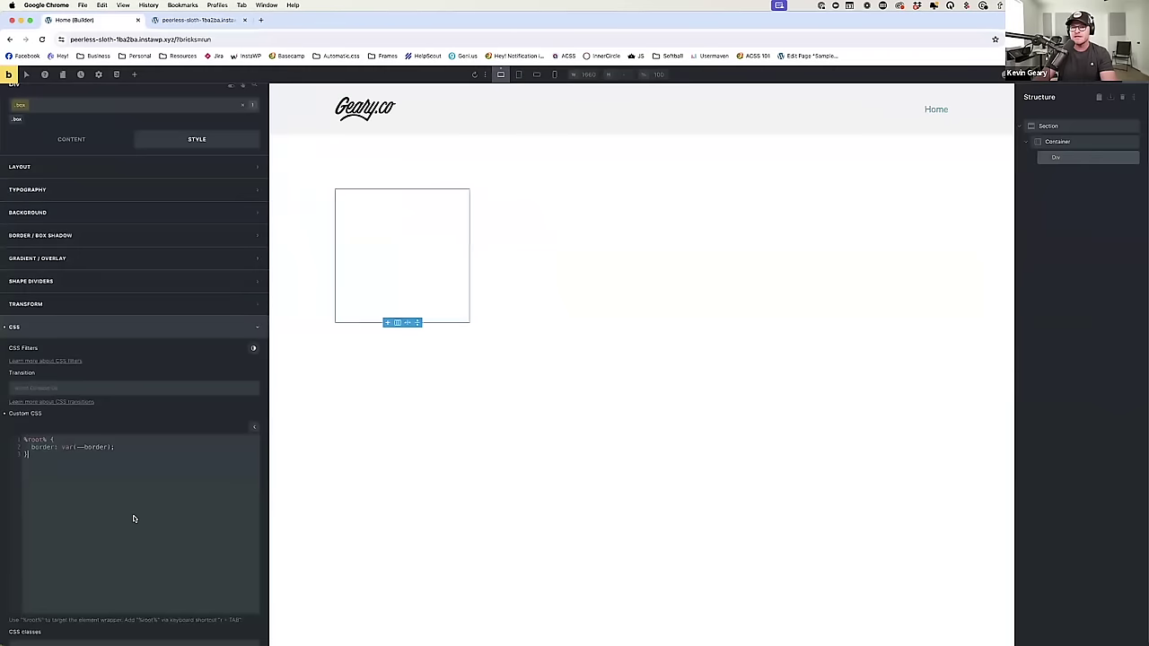
Step: Undo the CSS edit and set the .box border colour to the raw value var(--border)
key(super+z)
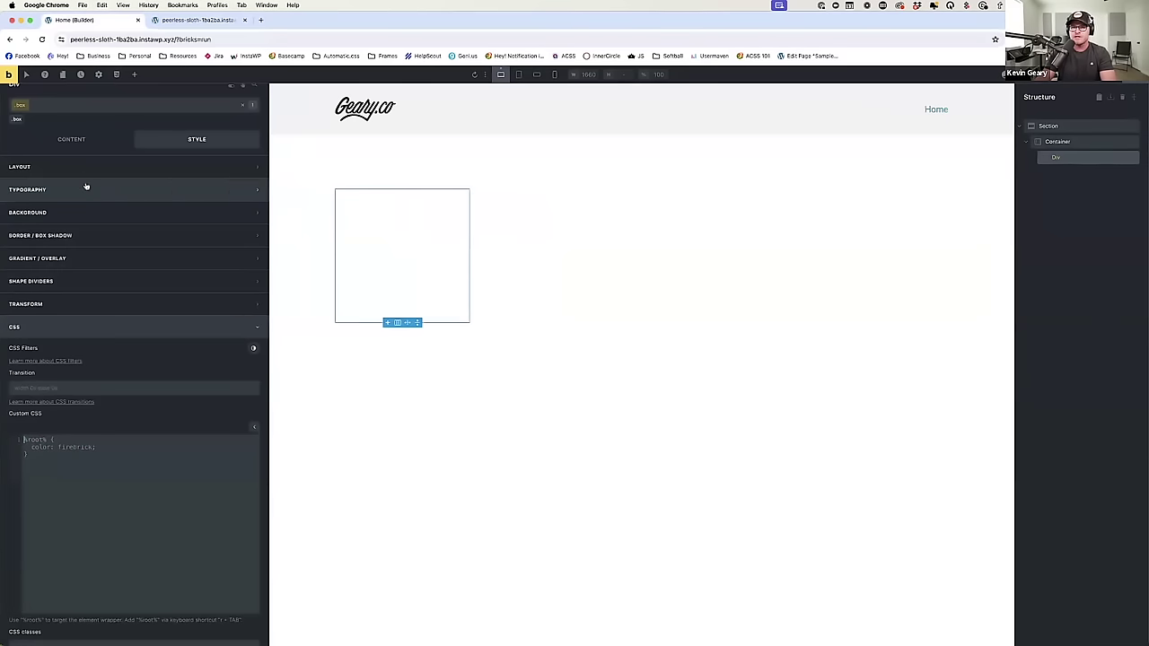
click(40, 235)
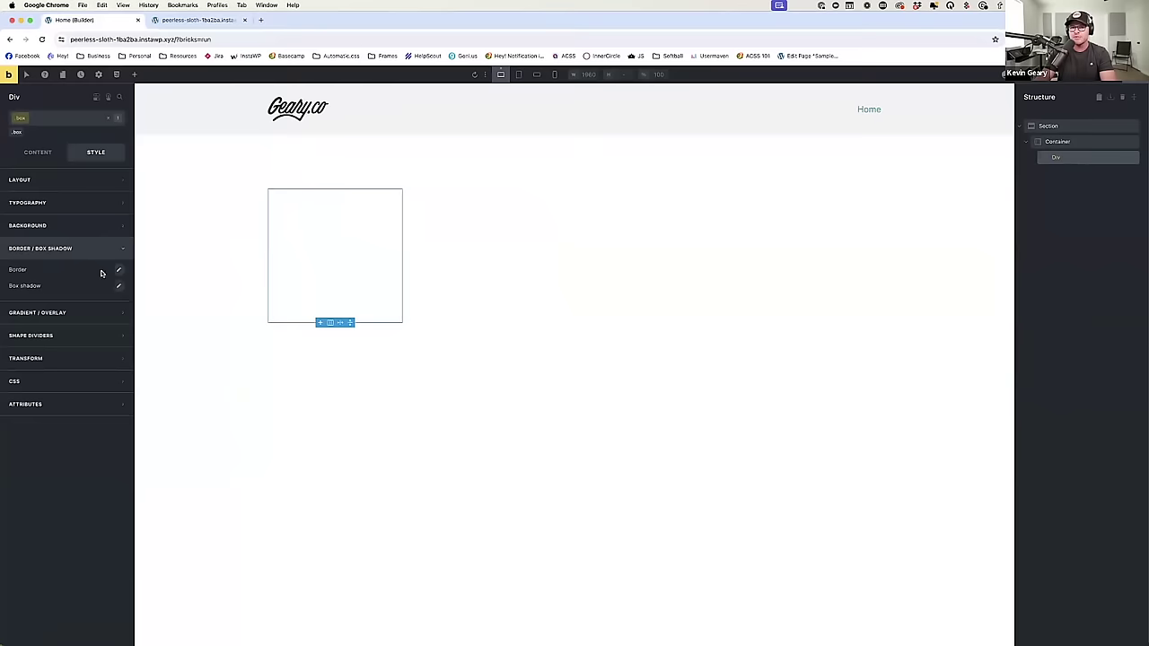
click(118, 271)
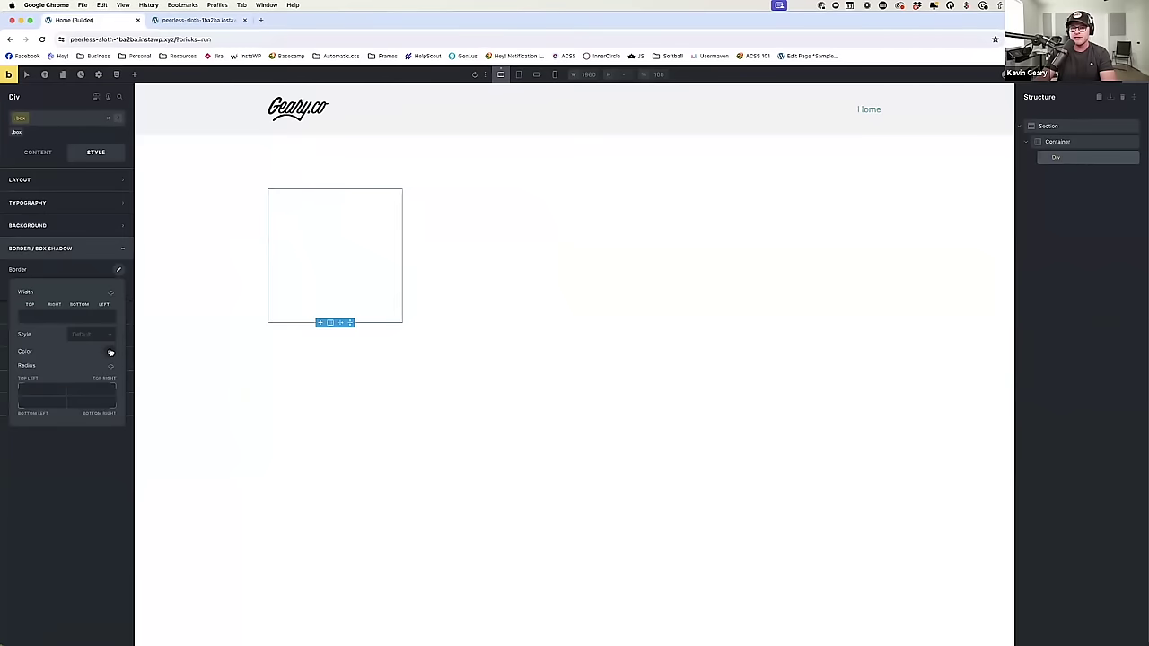
click(110, 352)
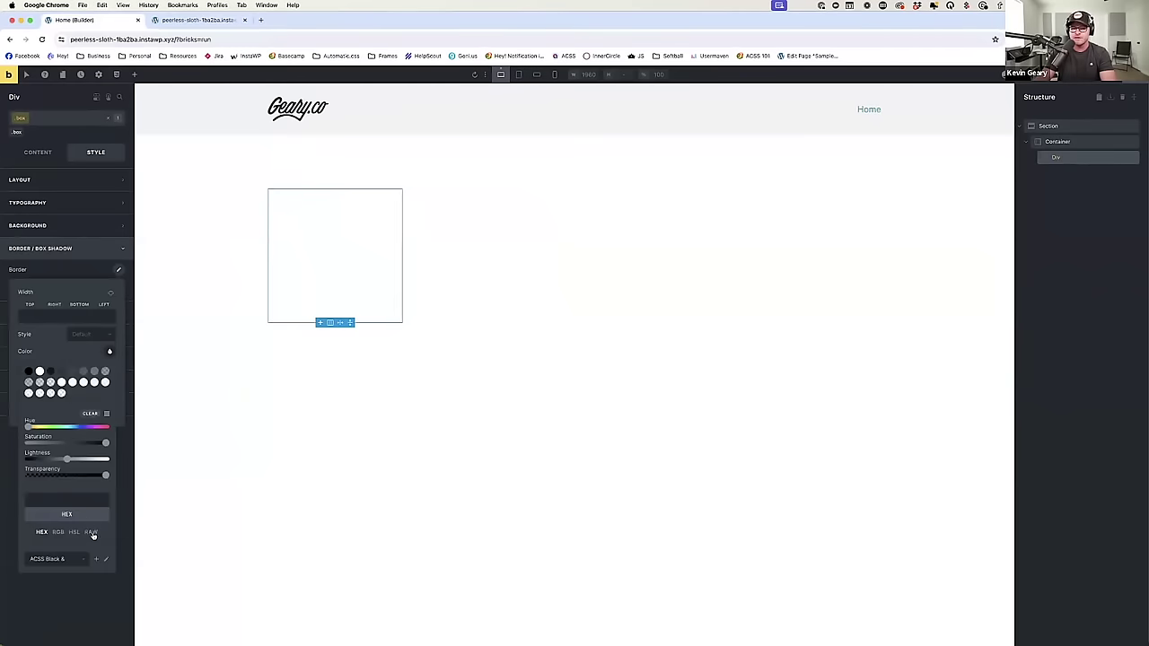
click(92, 533)
text(--bord)
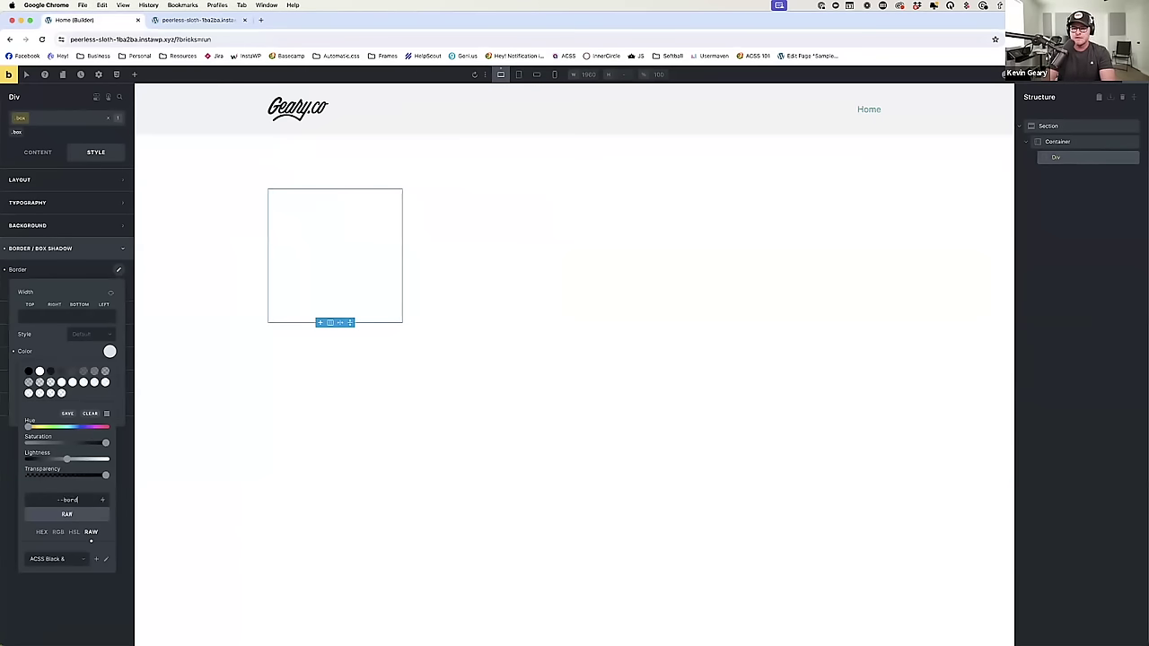
text(er)
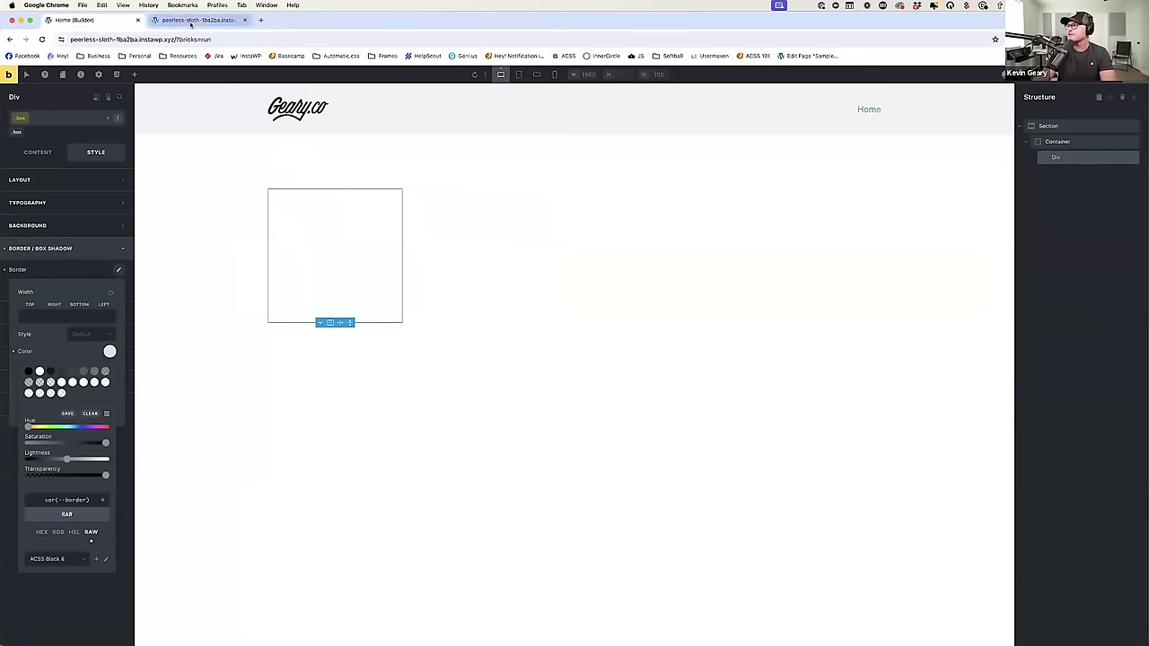
Step: Save the page and reload the front-end preview tab
key(super+s)
click(190, 19)
key(super+r)
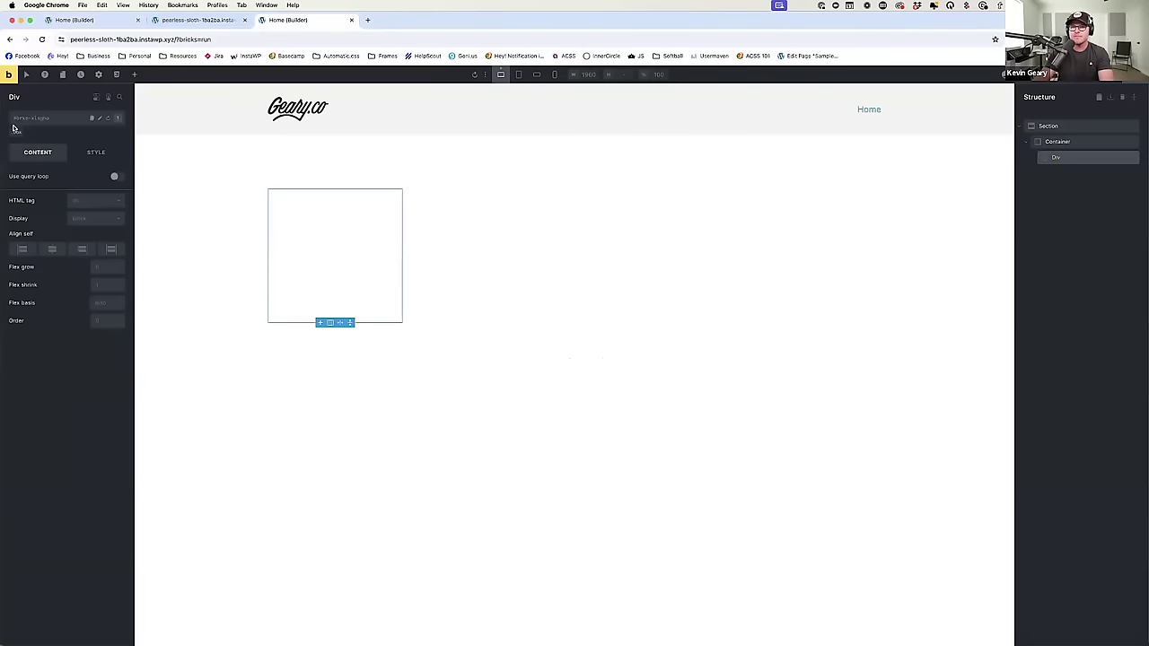
Step: Back in the builder, re-add border: var(--border); to the .box class's custom CSS, save and reload
click(13, 128)
click(313, 235)
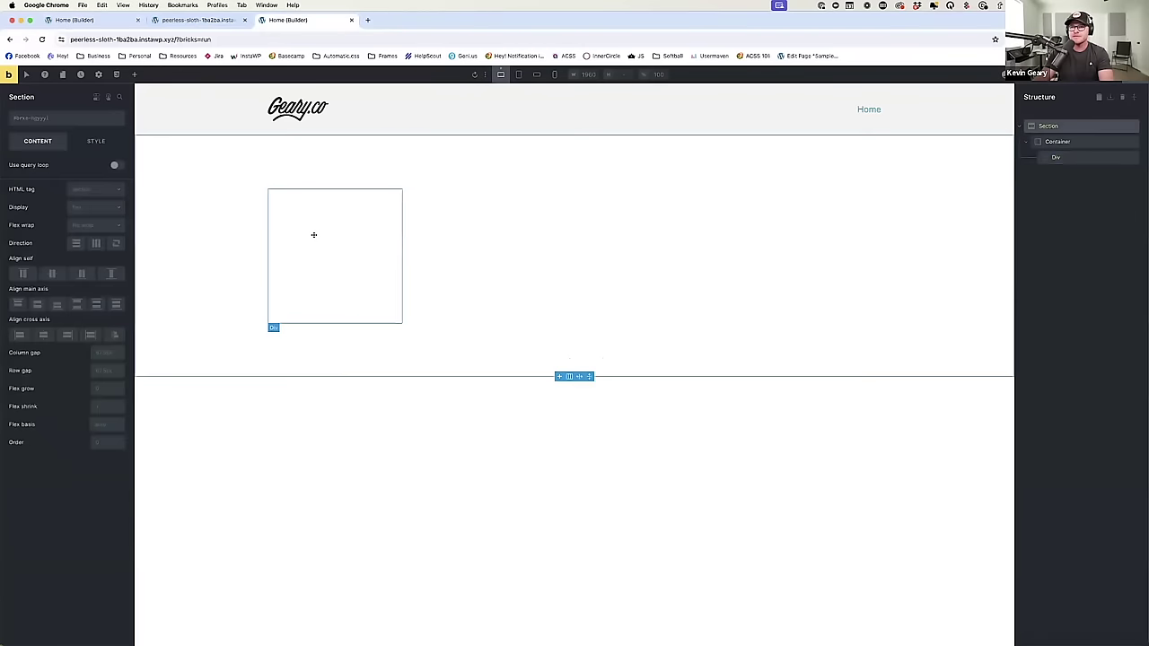
click(16, 134)
click(118, 159)
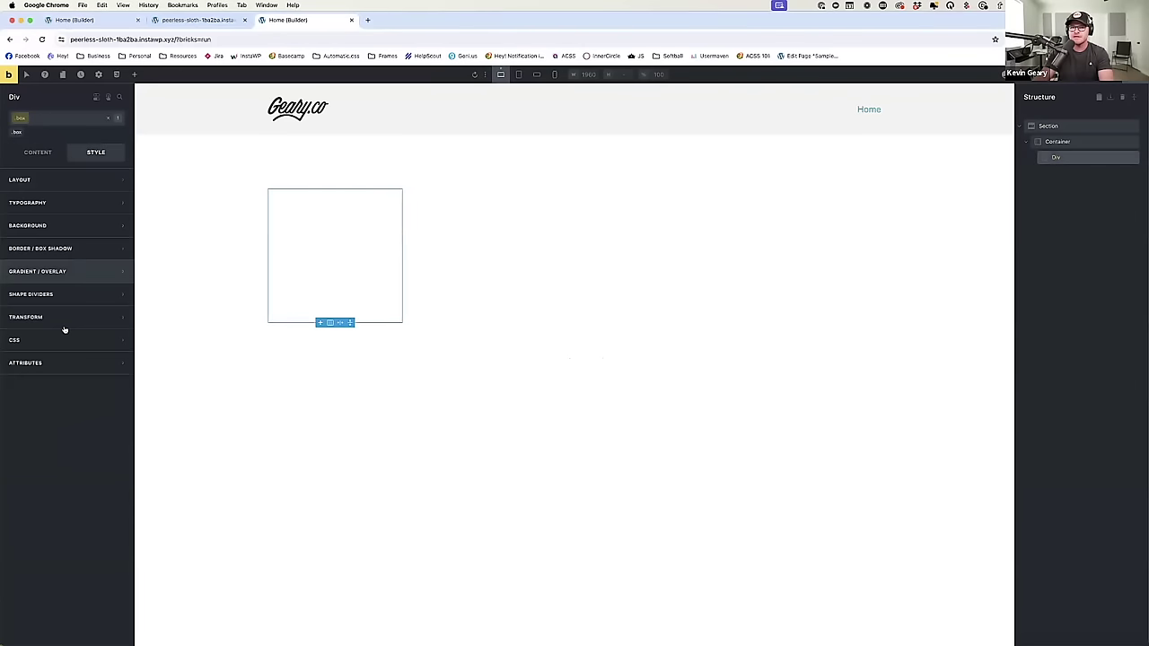
click(64, 328)
click(120, 492)
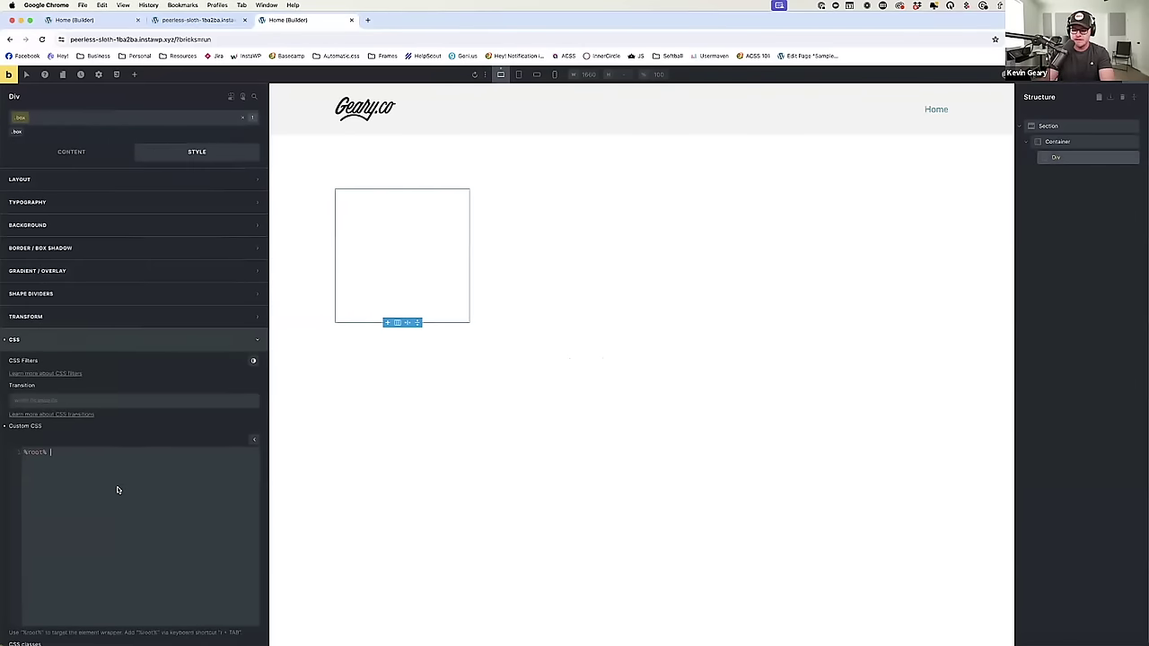
text(border: var(--border);)
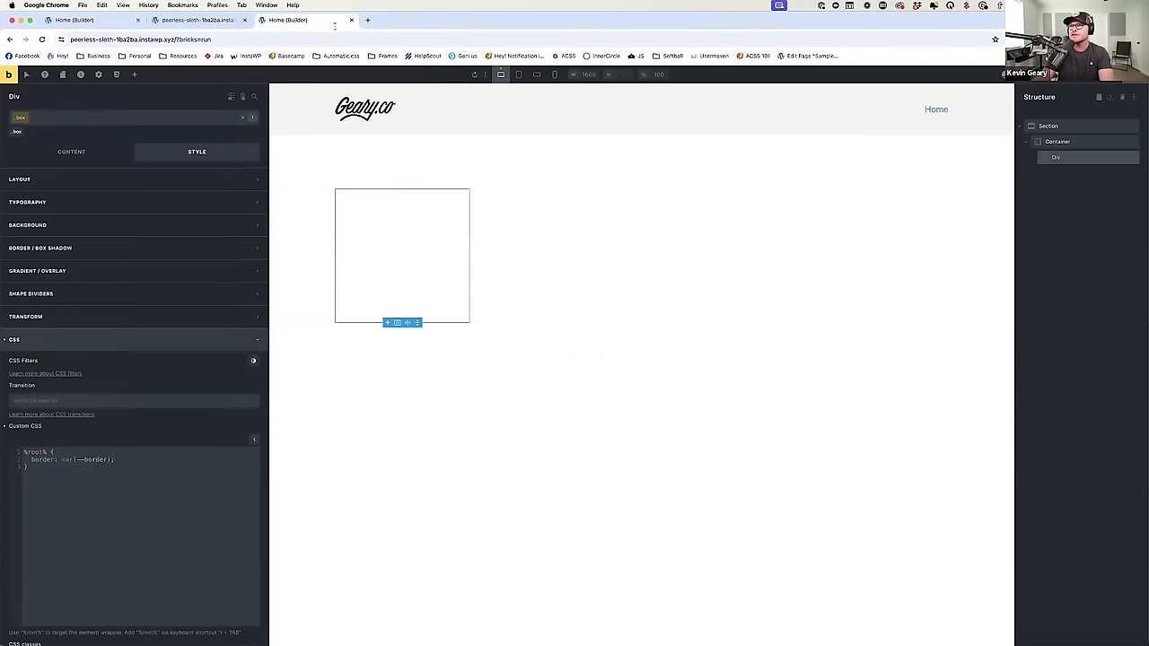
key(super+s)
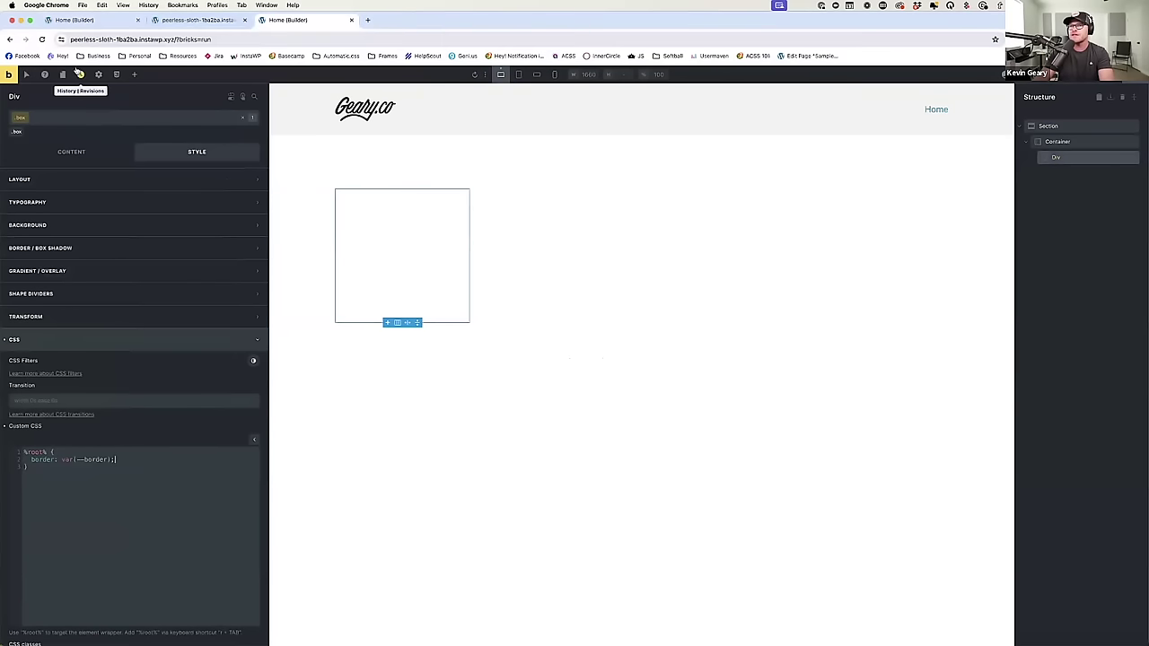
key(super+r)
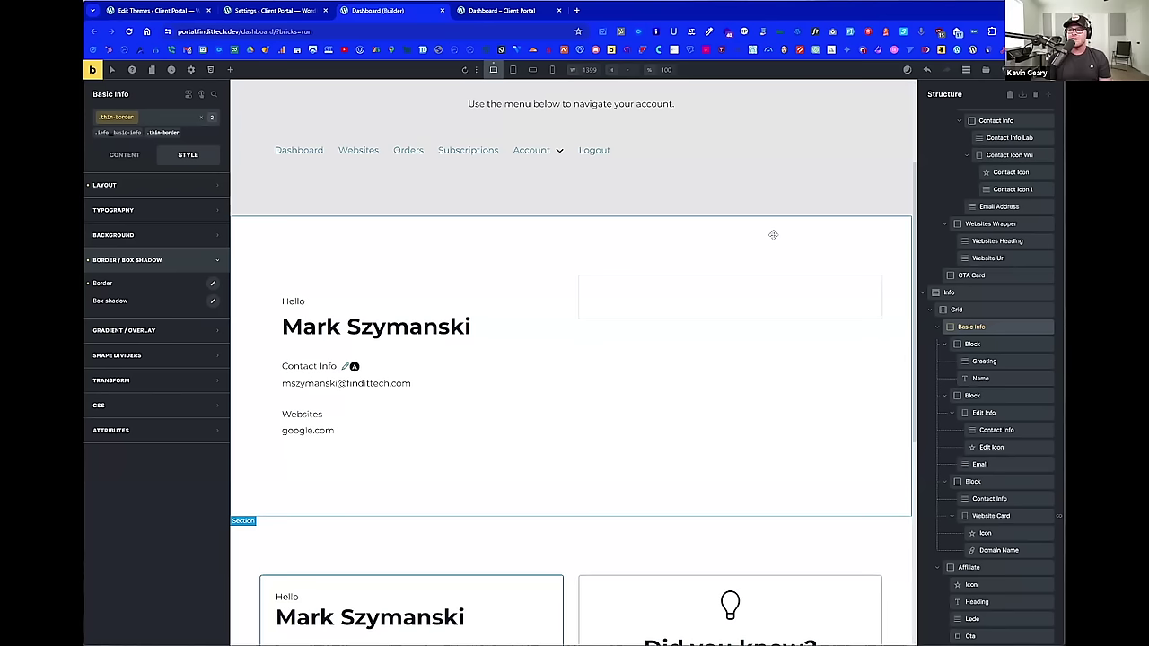
Step: Expand Basic Info's attributes and add one blank attribute entry
click(178, 430)
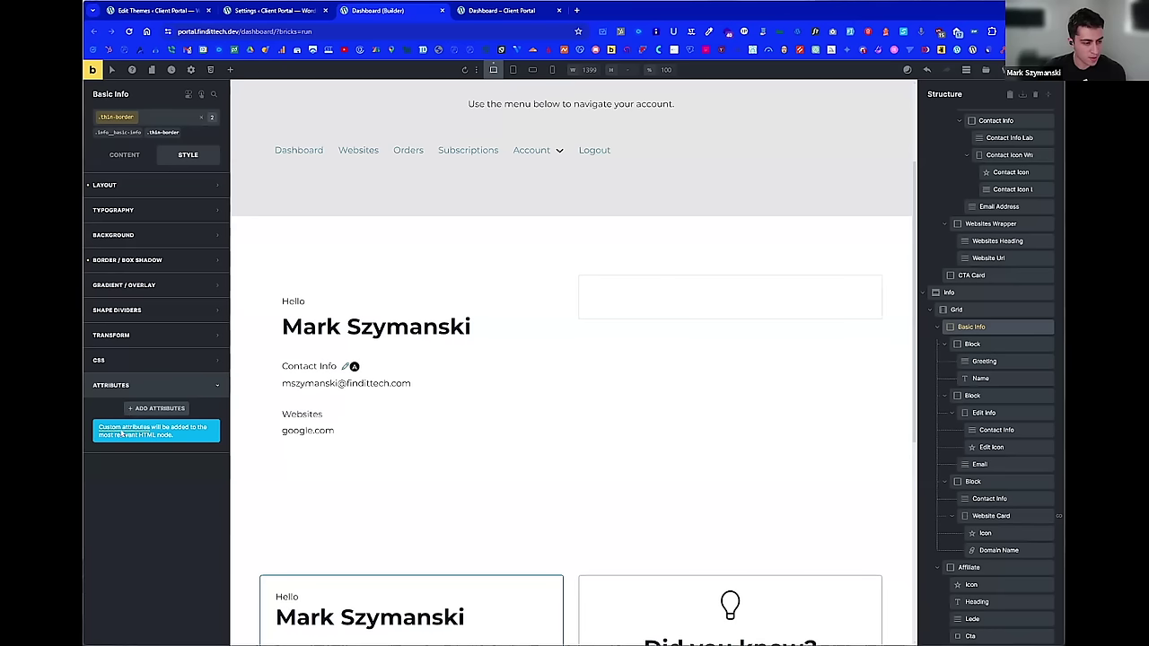
click(167, 411)
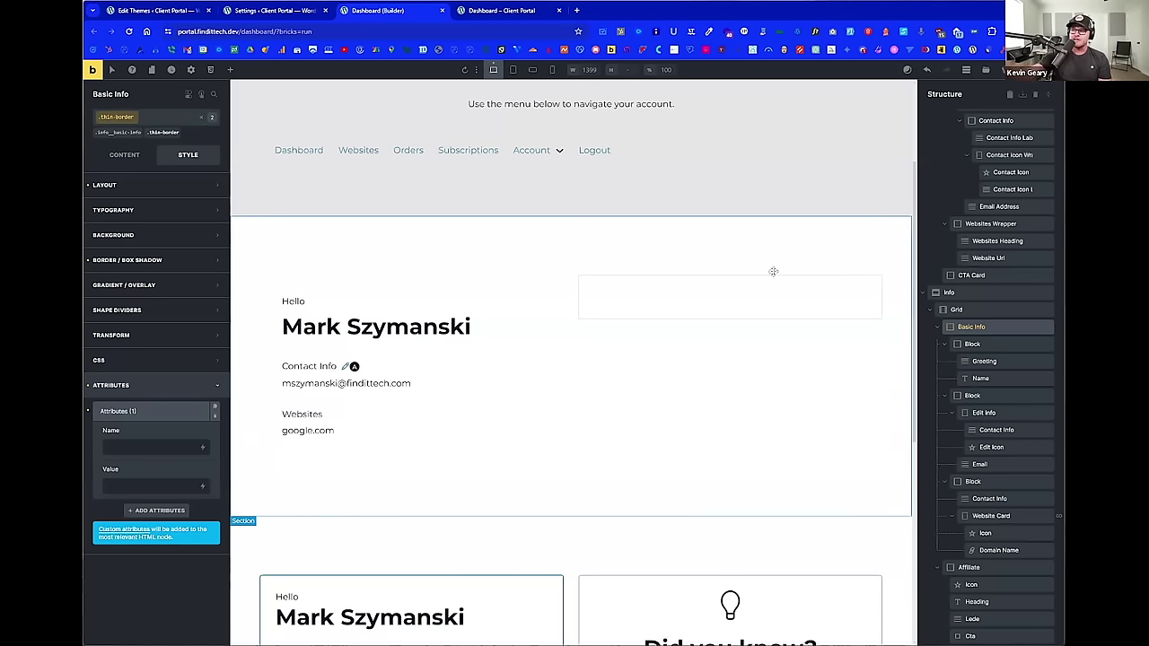
Step: Drop a Basic Text element into the empty CTA Card
click(728, 292)
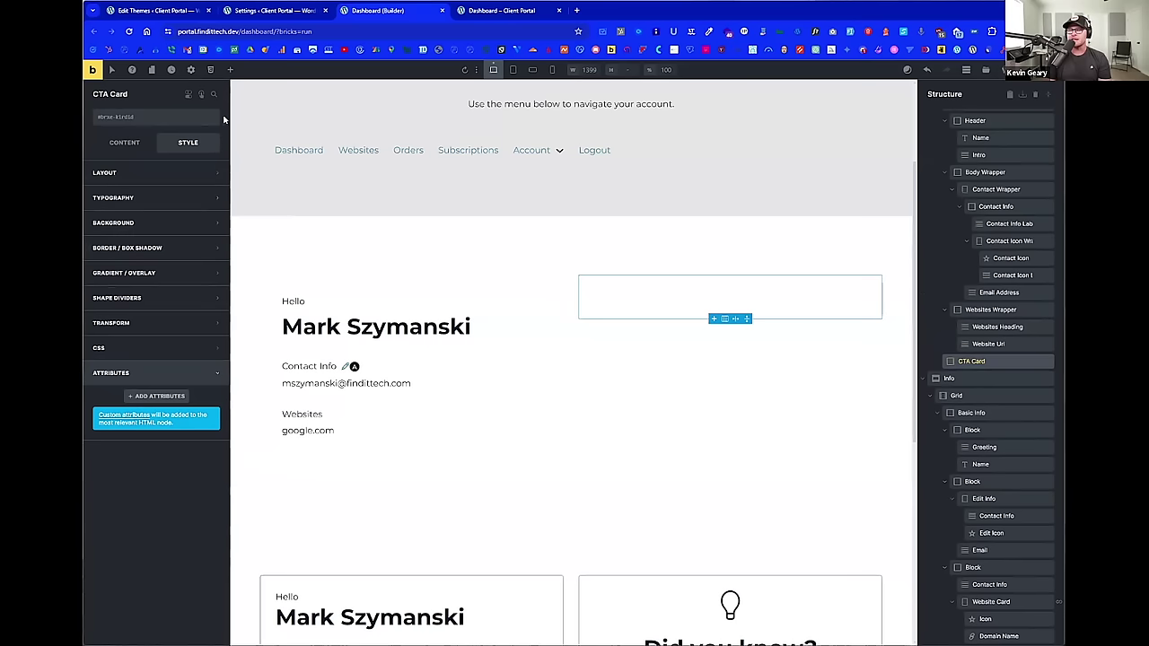
click(230, 69)
drag(190, 271, 658, 295)
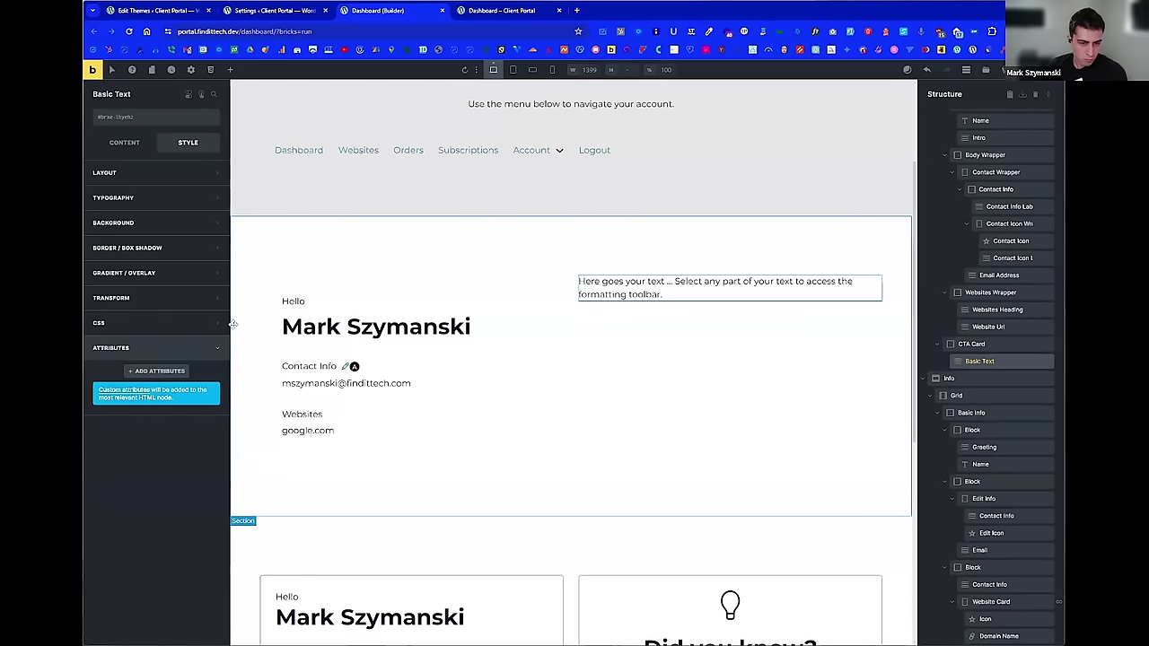
Step: Give the Basic Text a class attribute with value thin-border
click(158, 370)
click(151, 406)
text(cla)
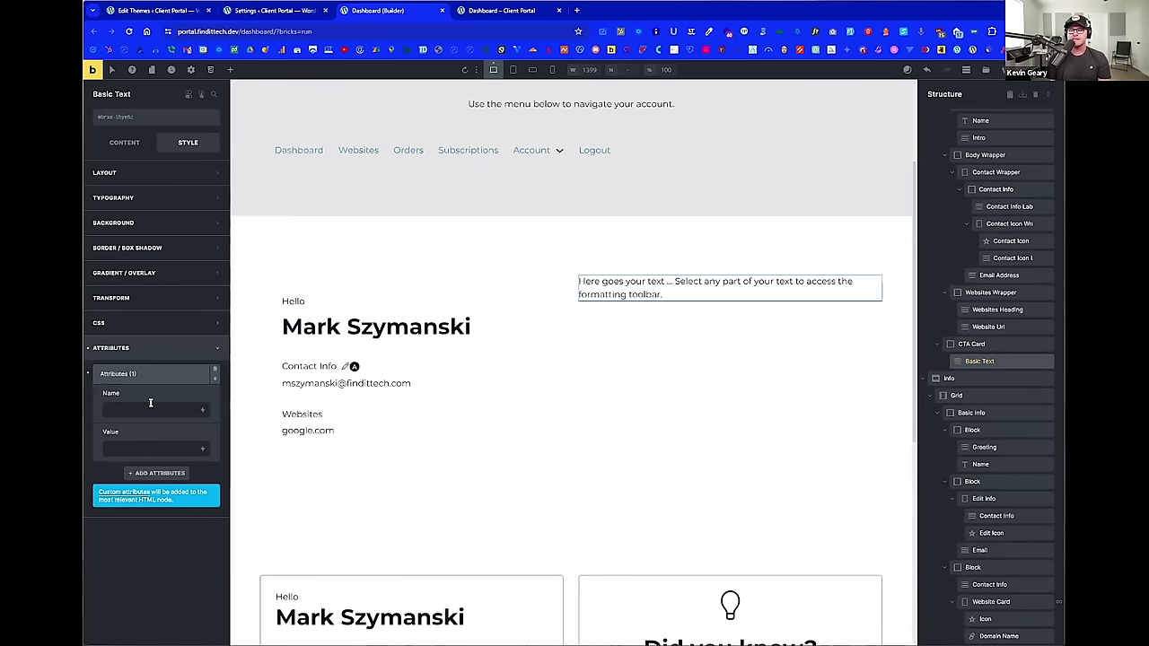
text(ss)
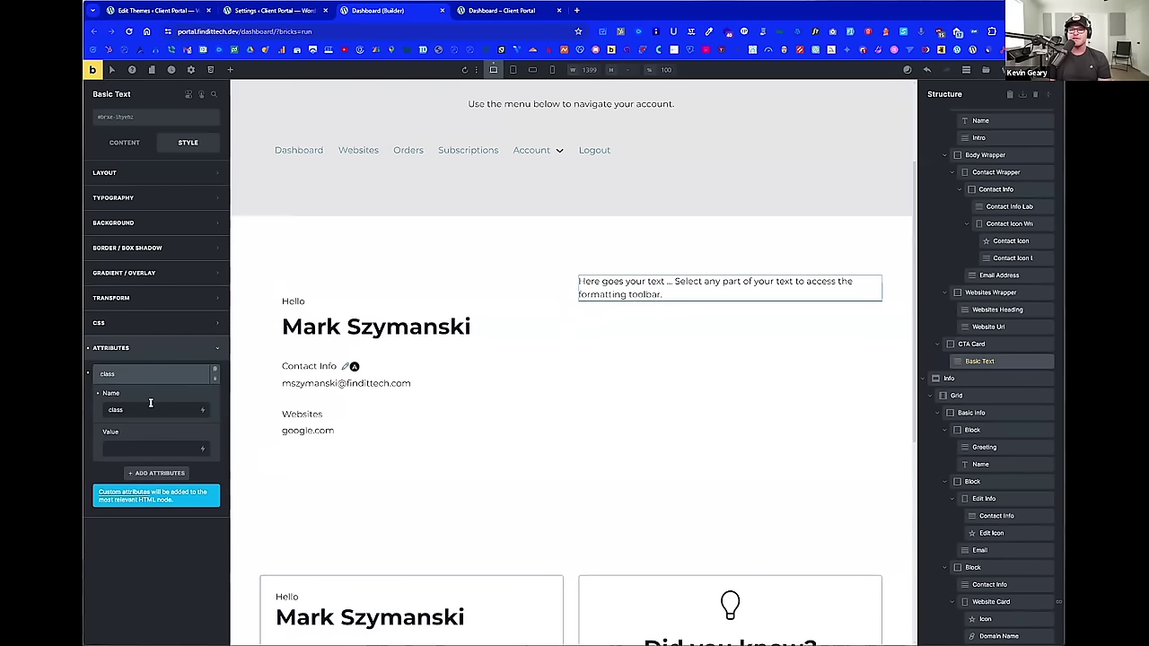
click(141, 445)
text(borde)
text(thin-)
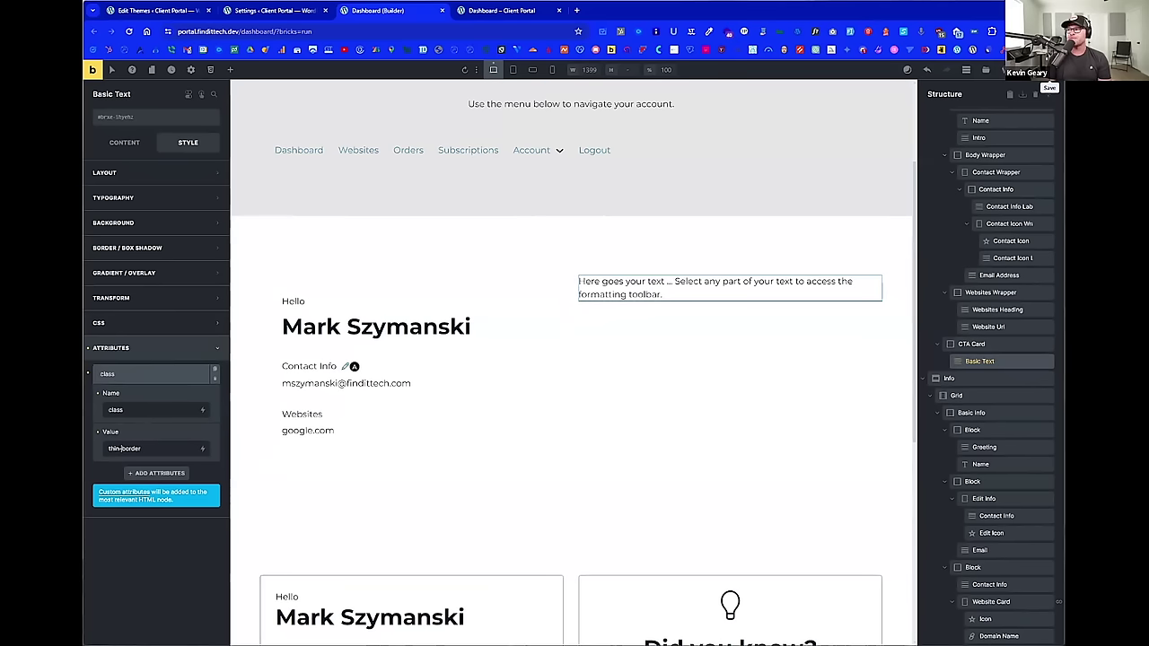
Step: Reload the front-end dashboard to see the new text
click(483, 11)
right_click(422, 150)
click(449, 182)
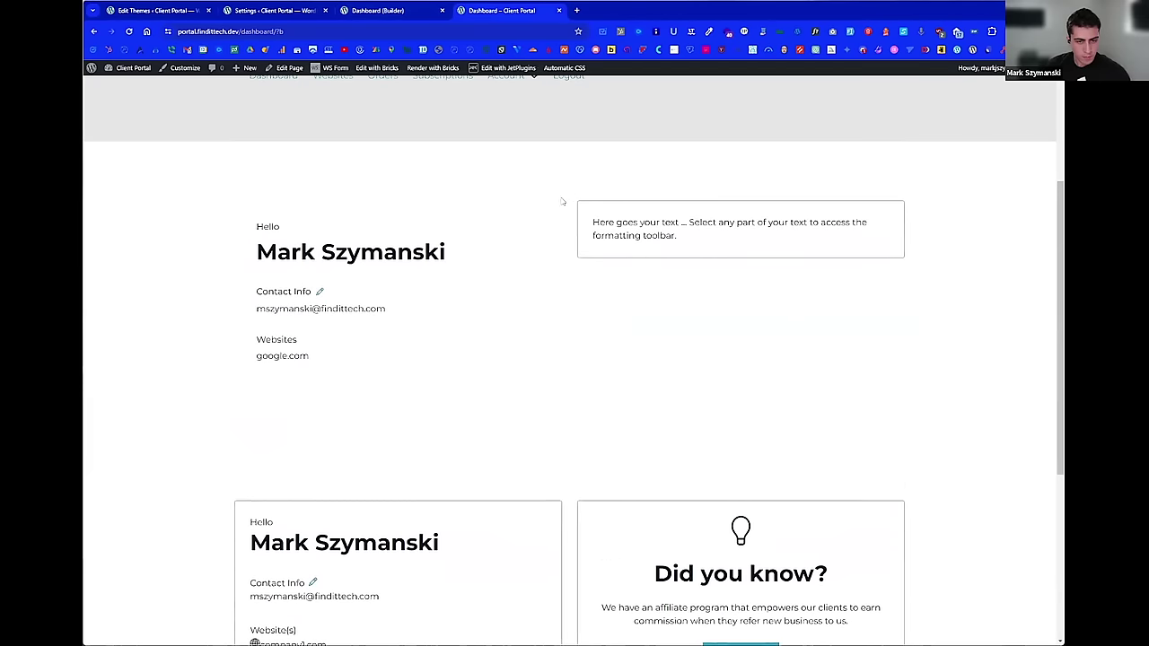
click(386, 11)
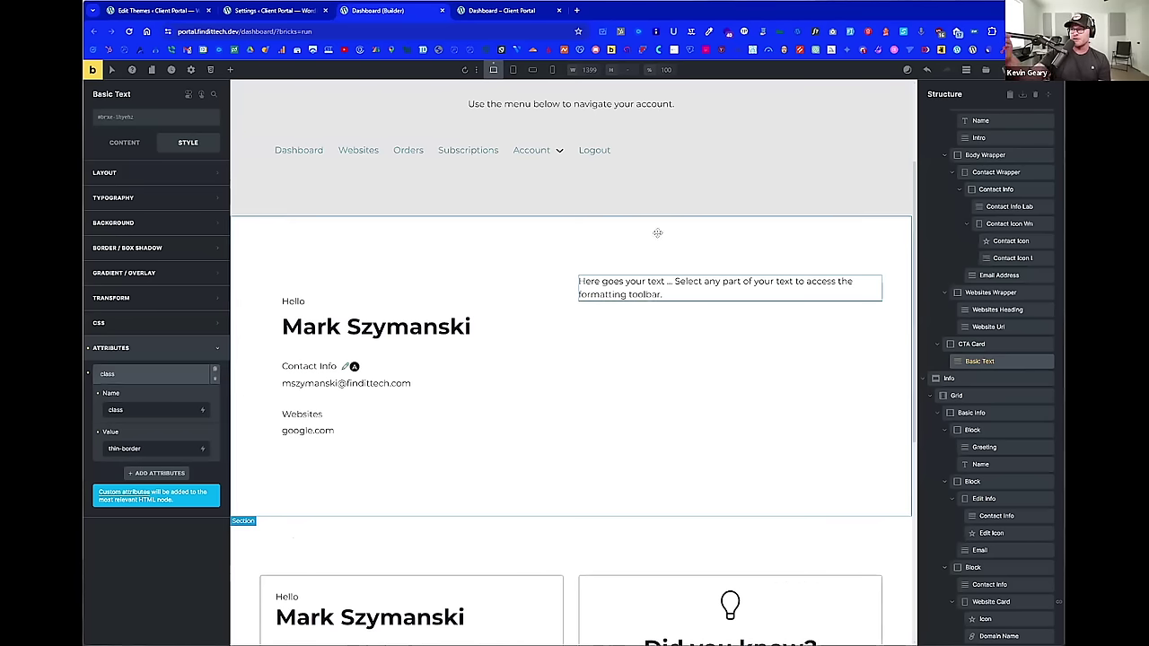
key(ctrl+Tab)
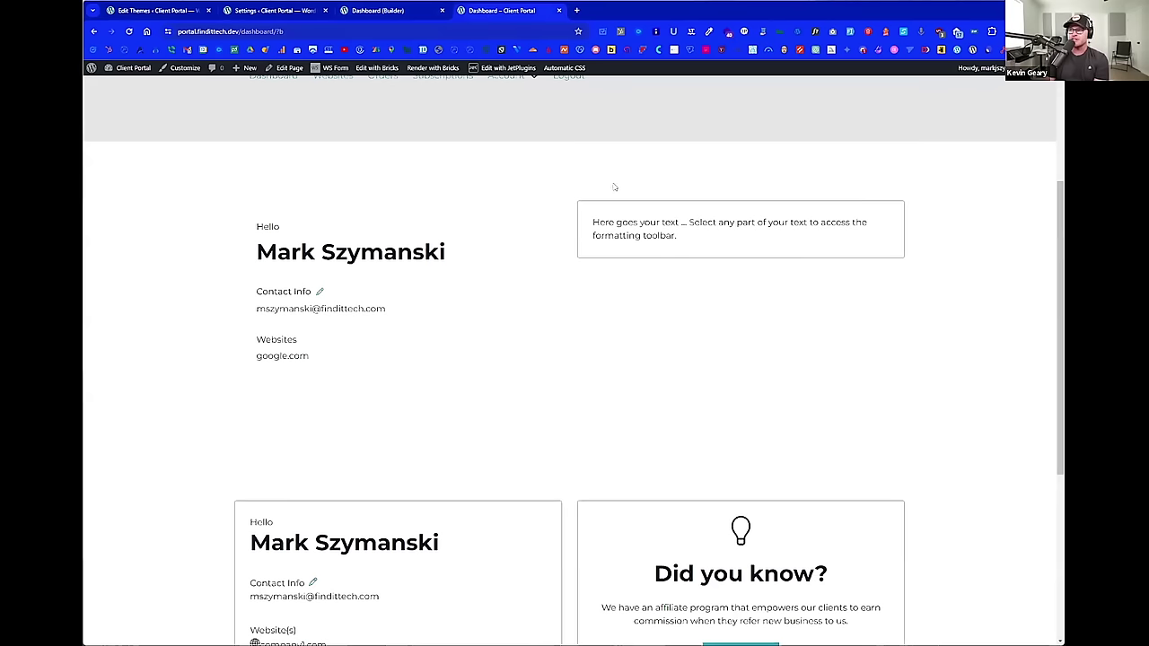
right_click(603, 171)
click(636, 417)
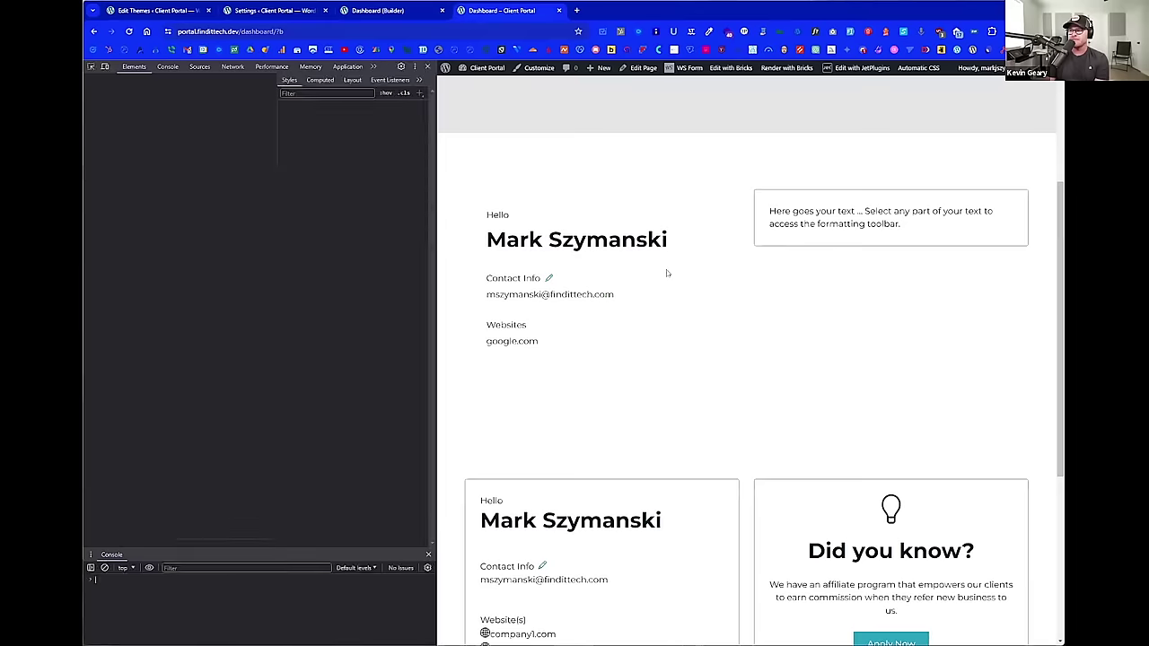
click(91, 68)
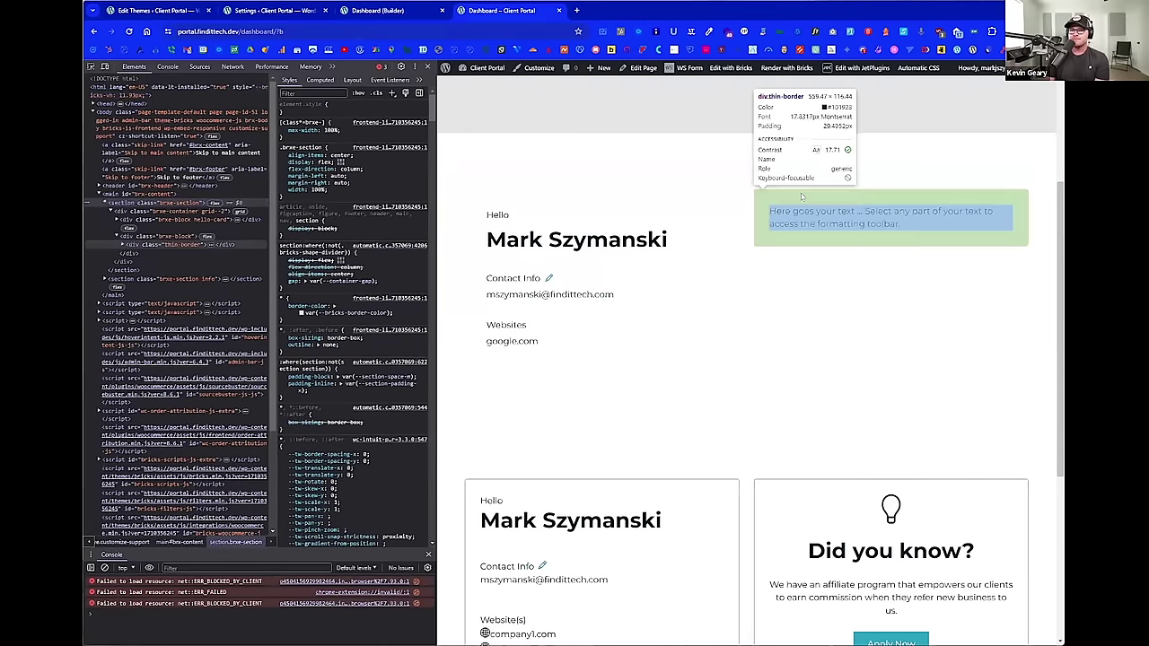
click(861, 223)
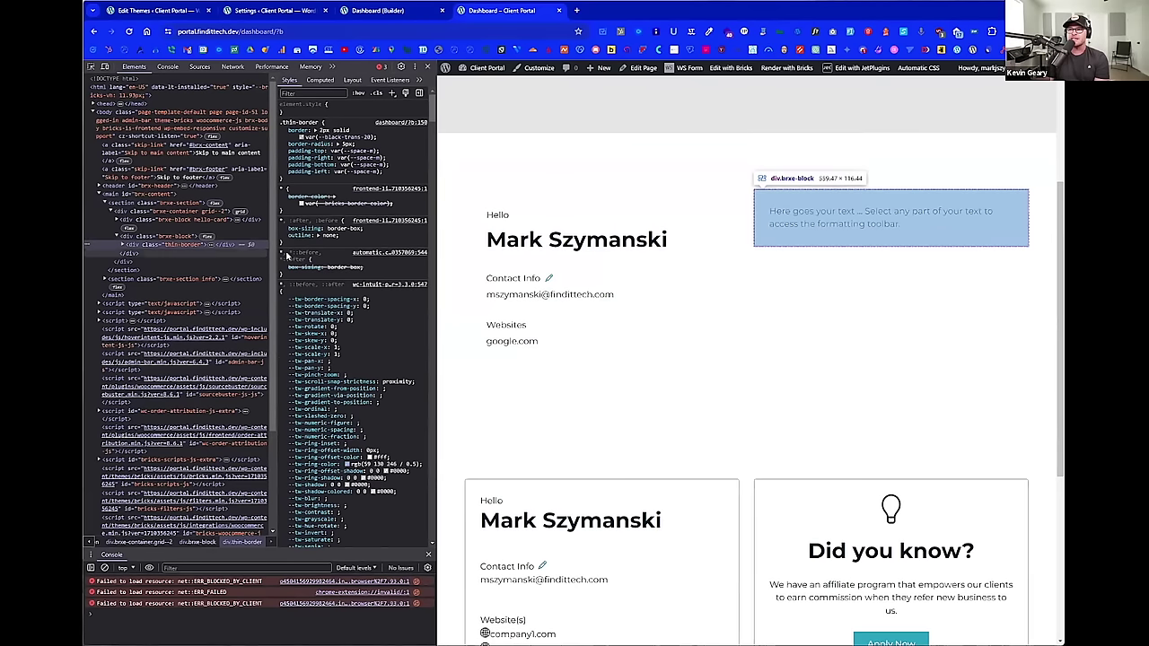
click(366, 12)
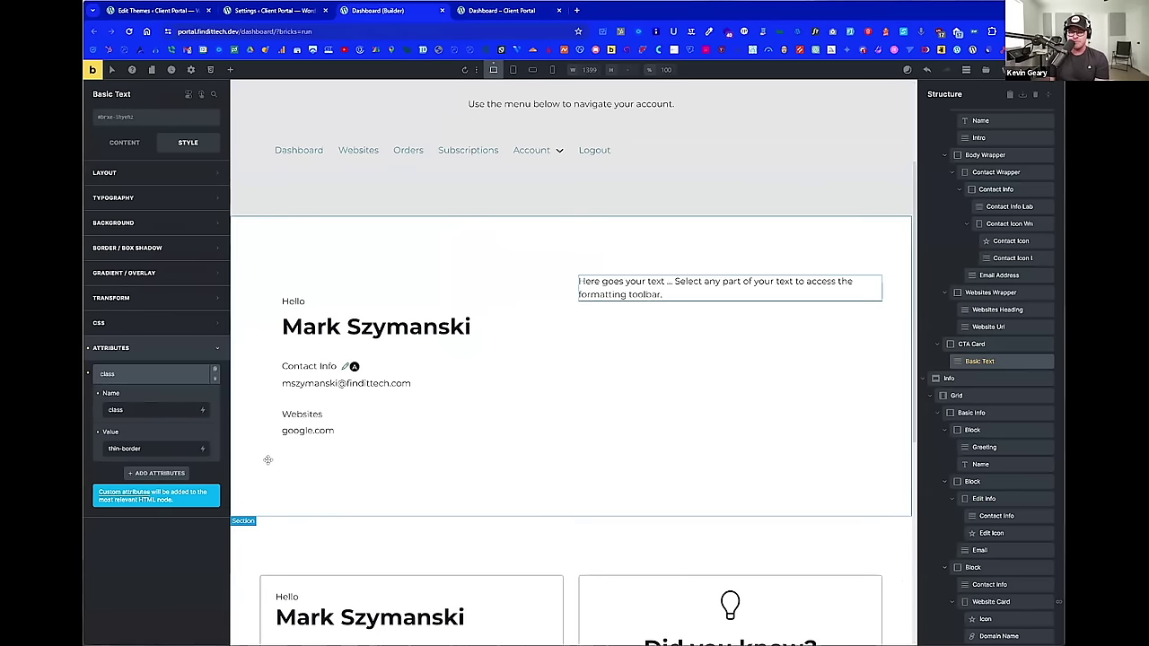
Step: Add an aria-label attribute with value 'Test label' to the text
click(155, 473)
click(150, 432)
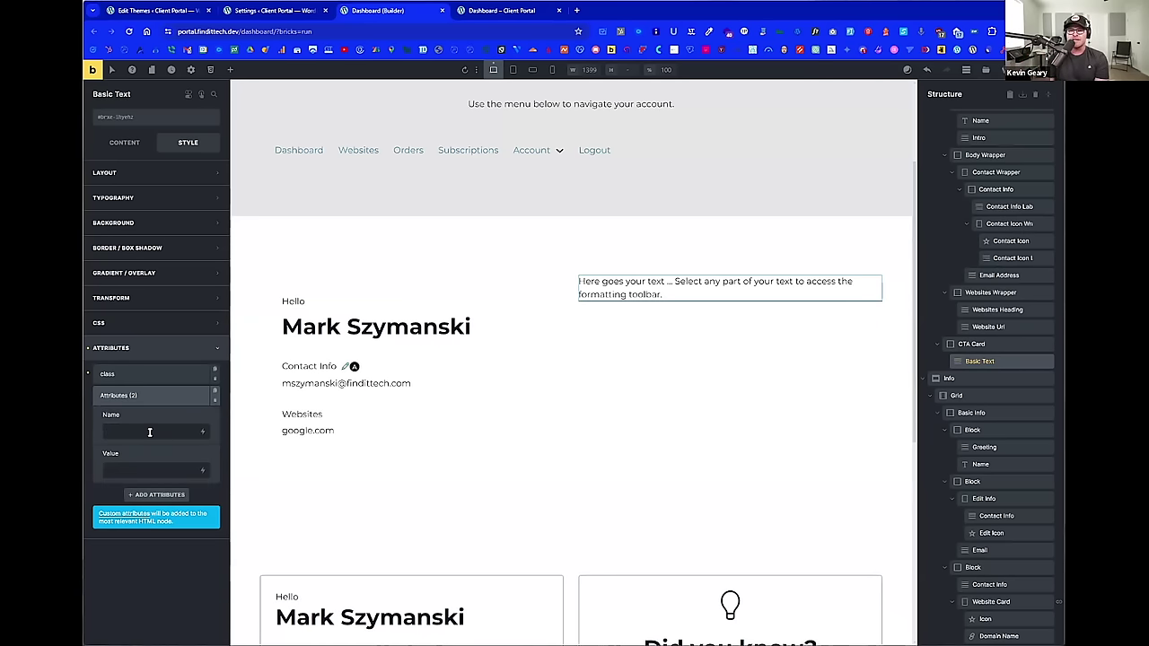
text(aria-label)
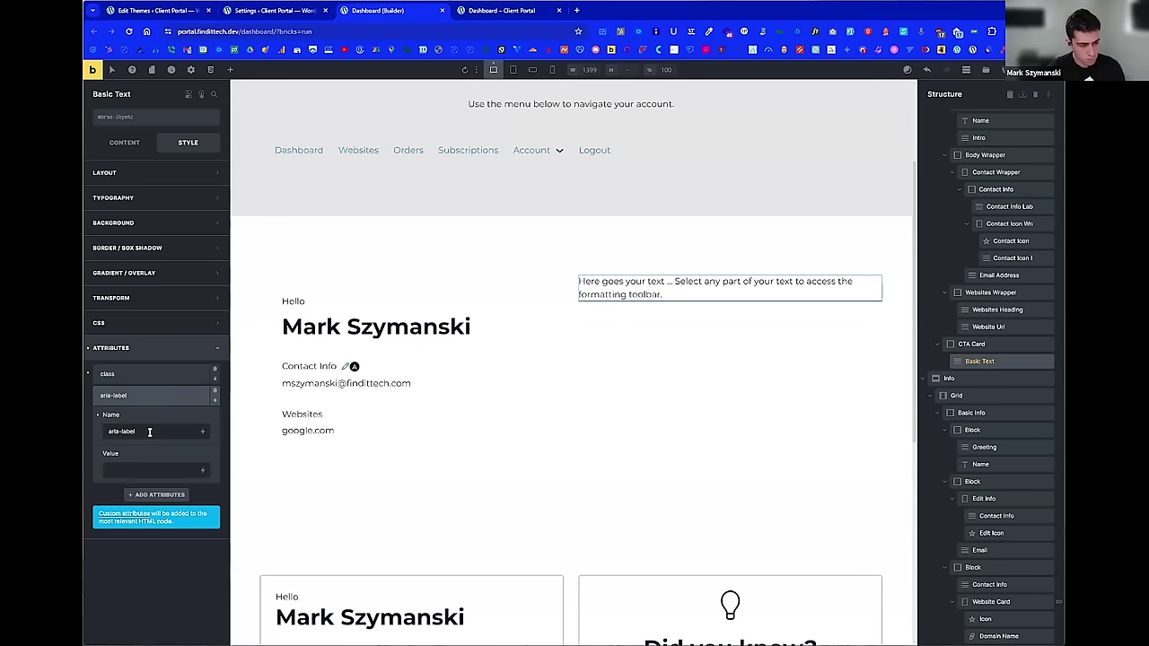
key(Tab)
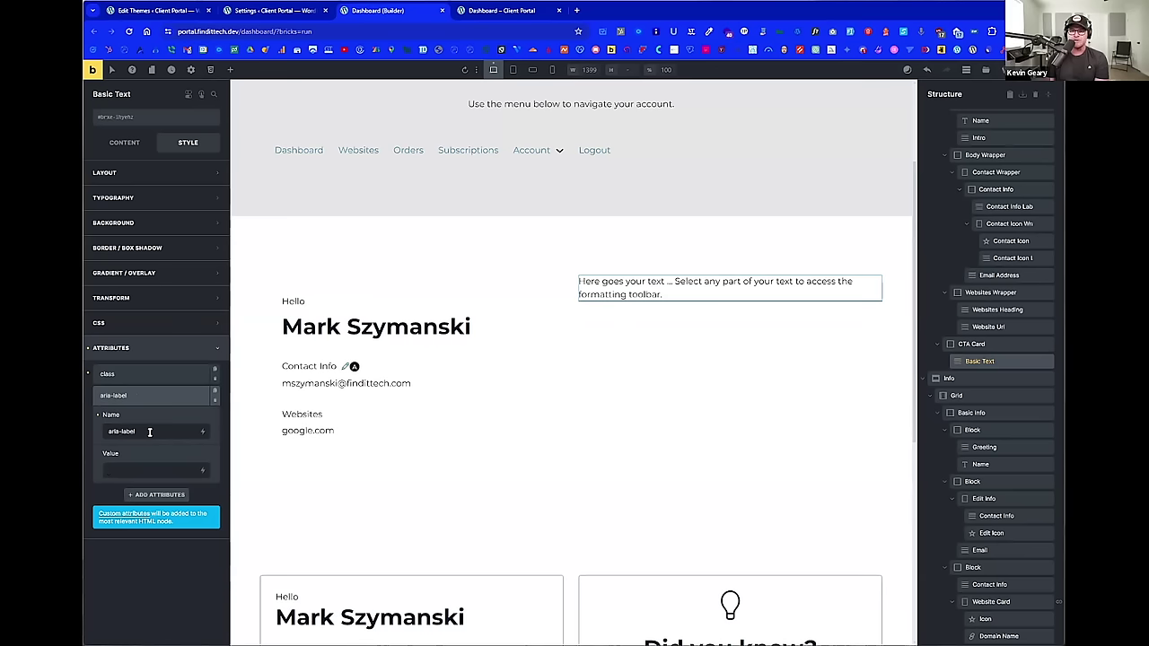
text(Test label)
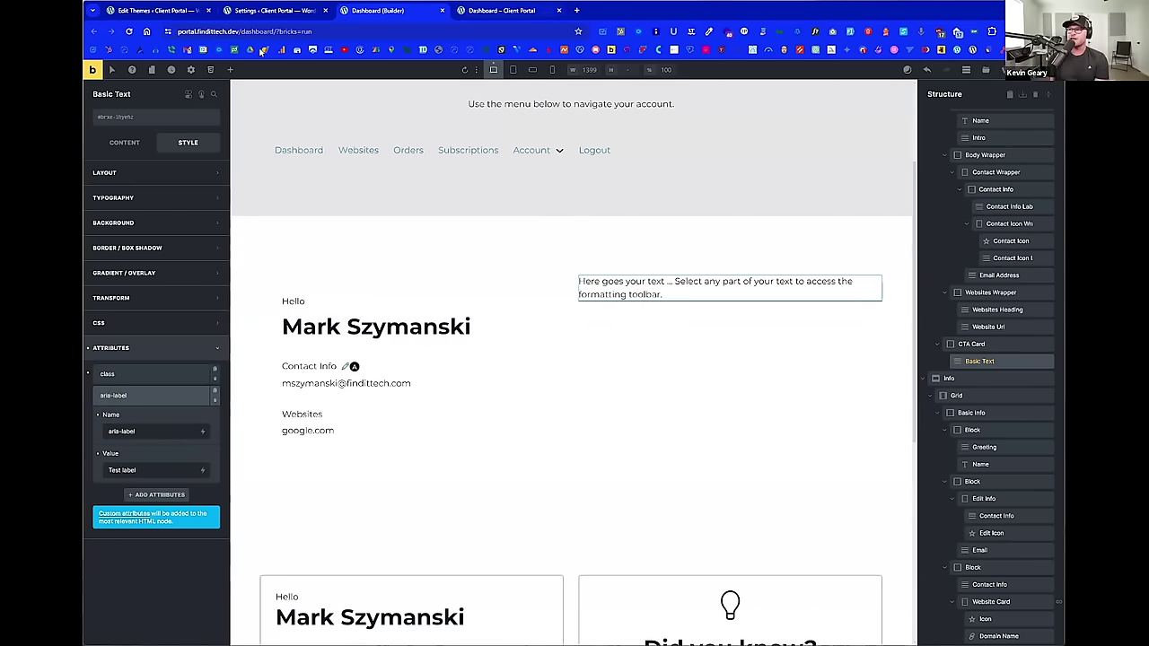
Step: Reload the live page to check the attribute, then return to the builder
click(501, 10)
click(128, 31)
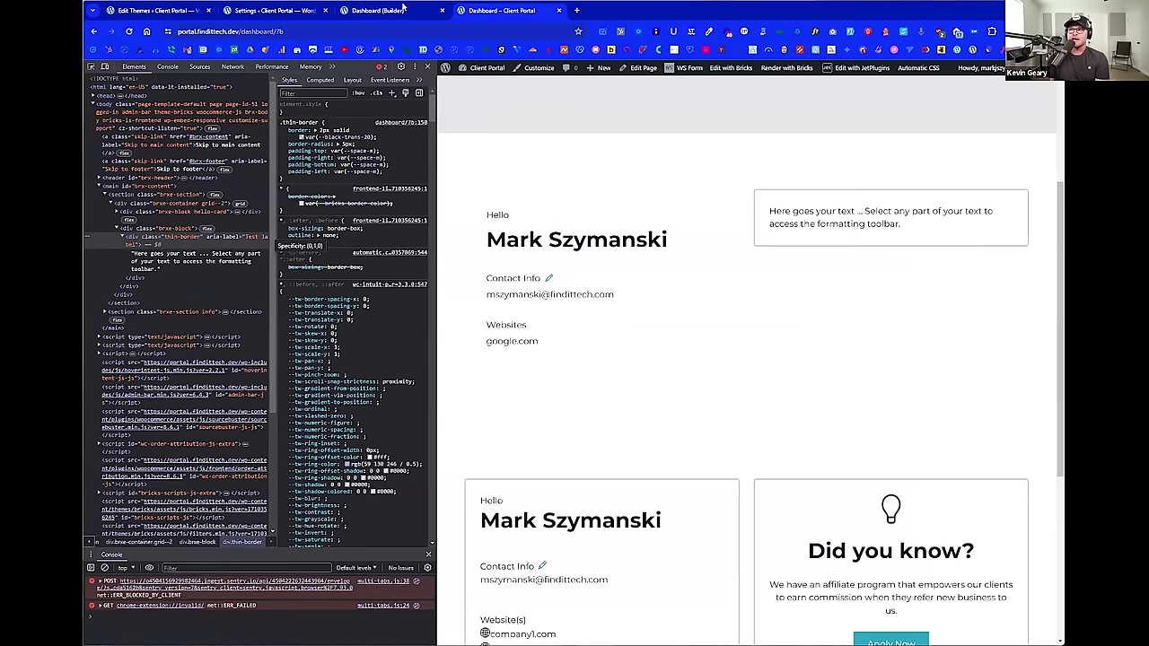
key(ctrl+shift+Tab)
Step: Add a data-label-color attribute with value red to the text
click(159, 495)
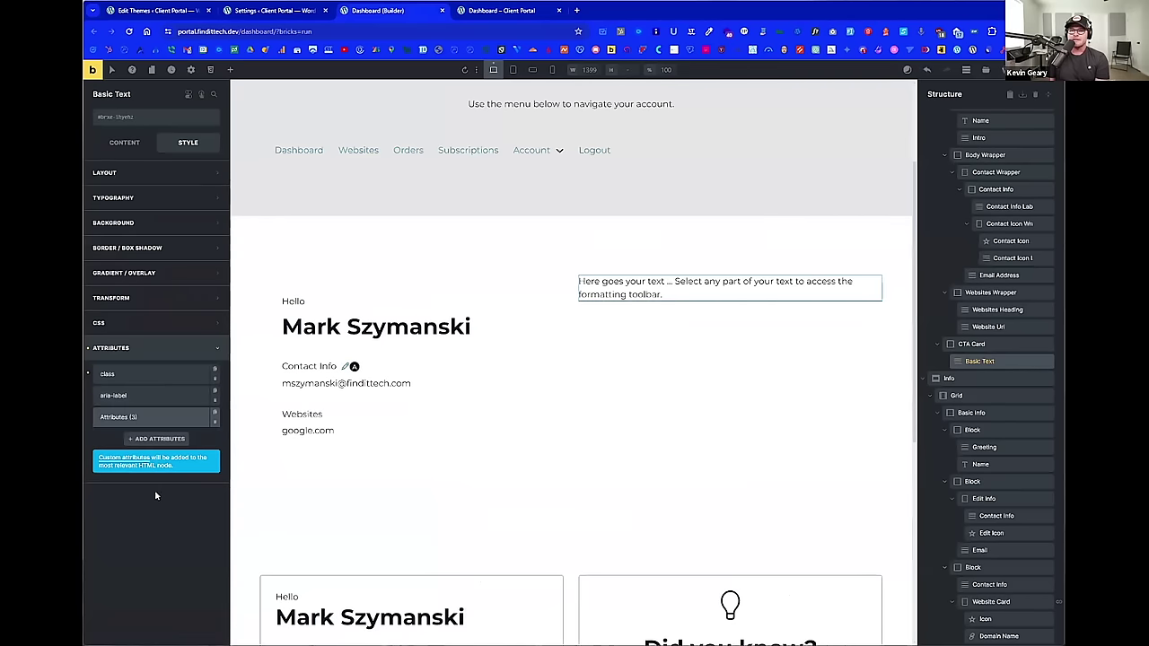
click(157, 454)
text(da)
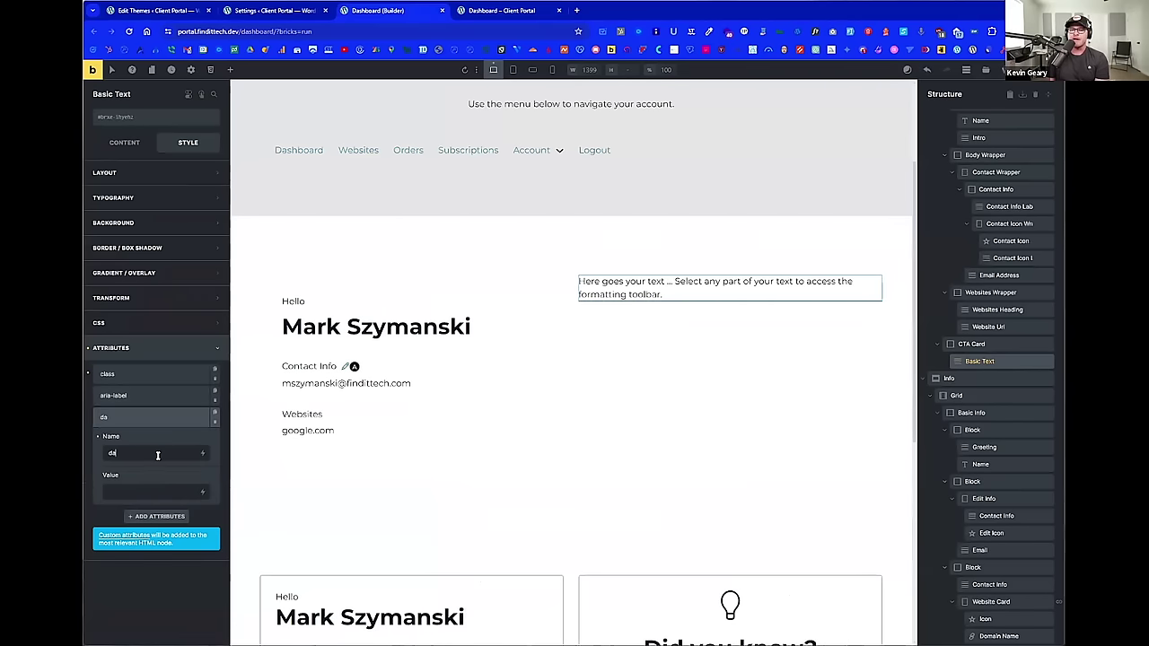
text(ta-la)
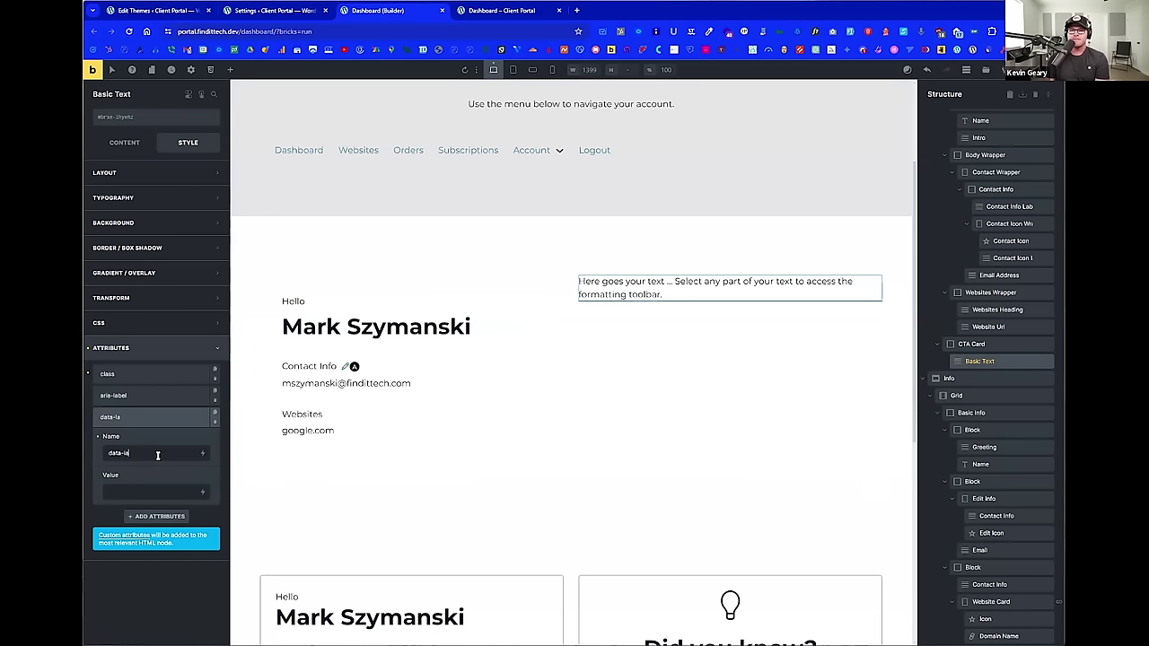
text(bel-color)
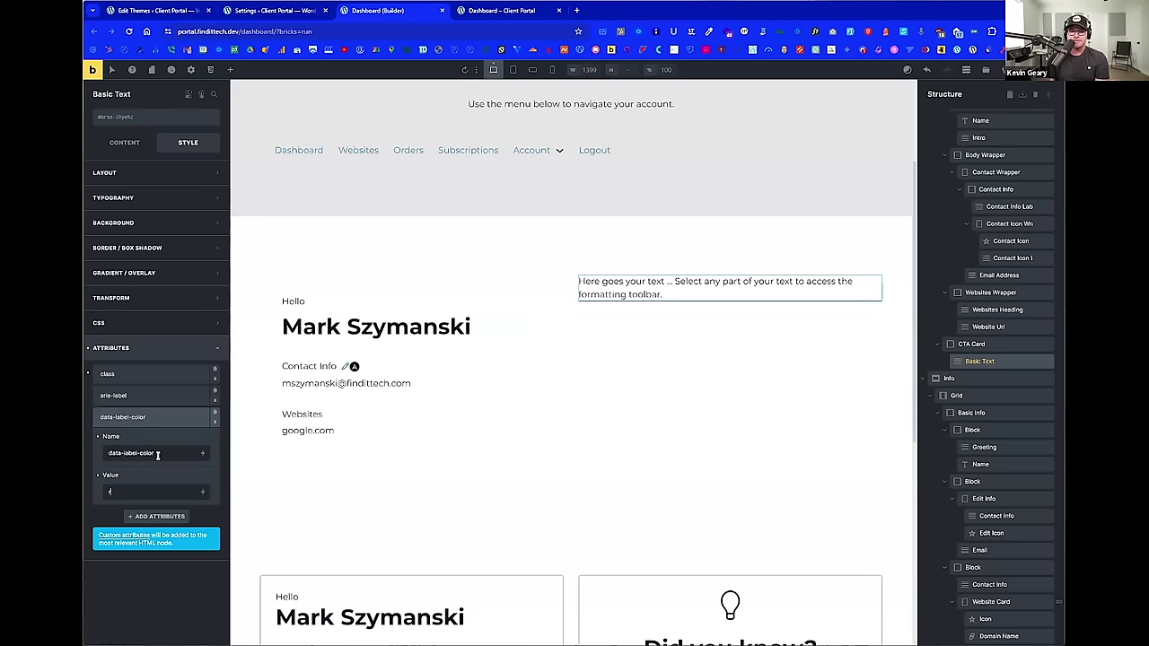
text(ed)
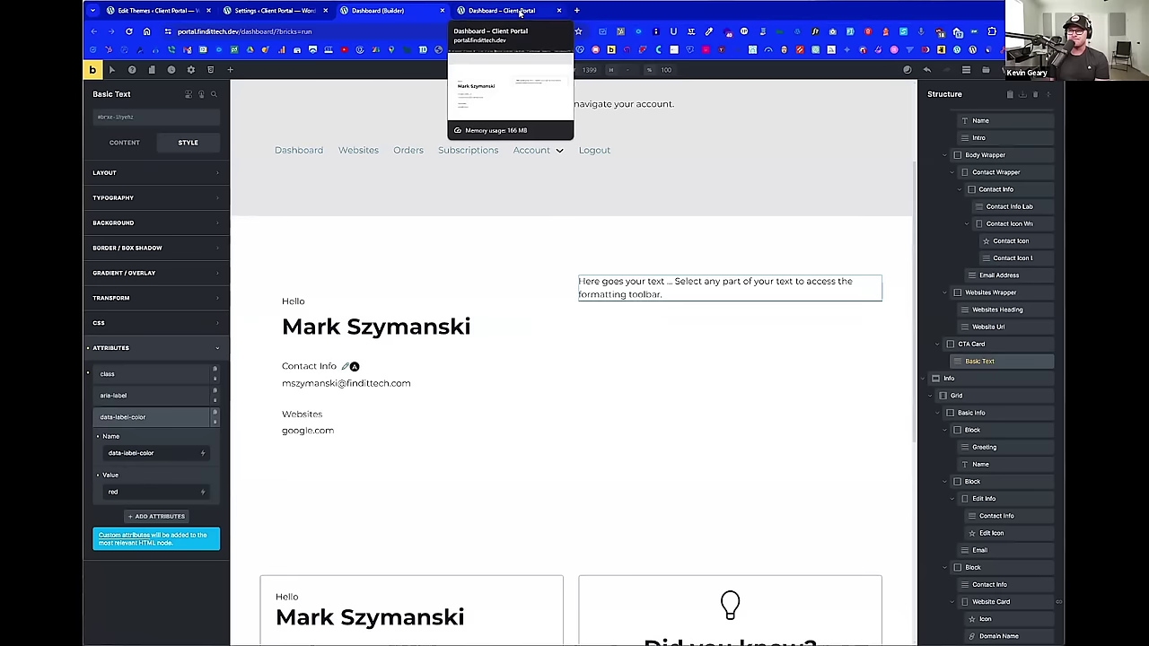
click(155, 324)
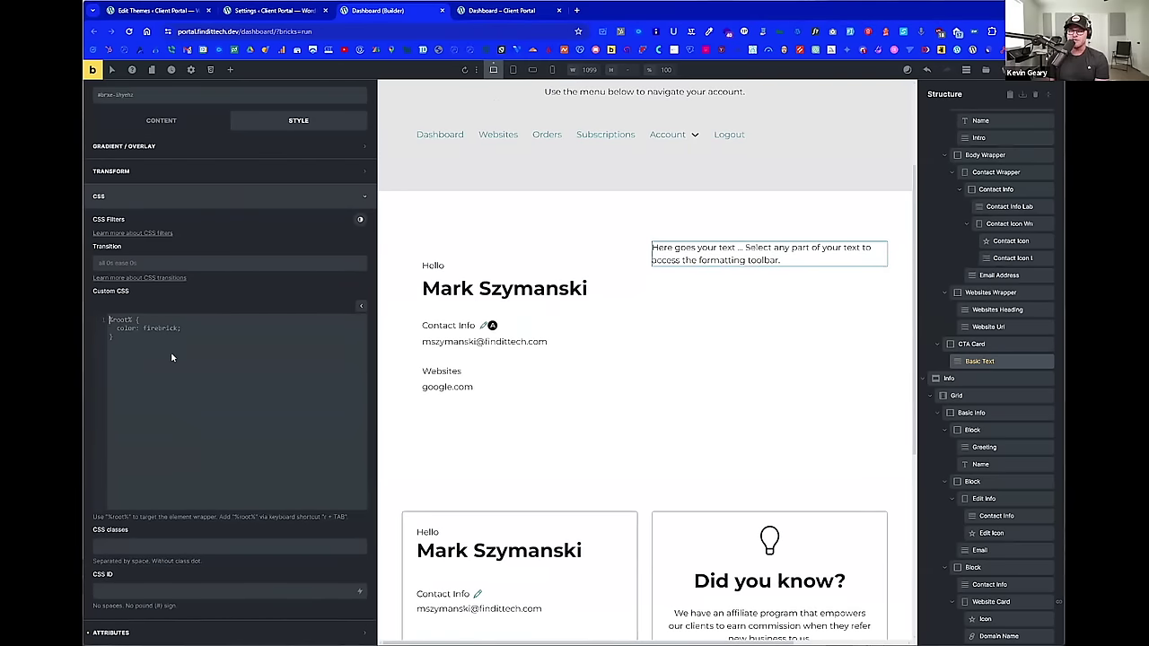
Step: Write a [data-label-color='red'] { color: red; } rule in the text's custom CSS
text(r)
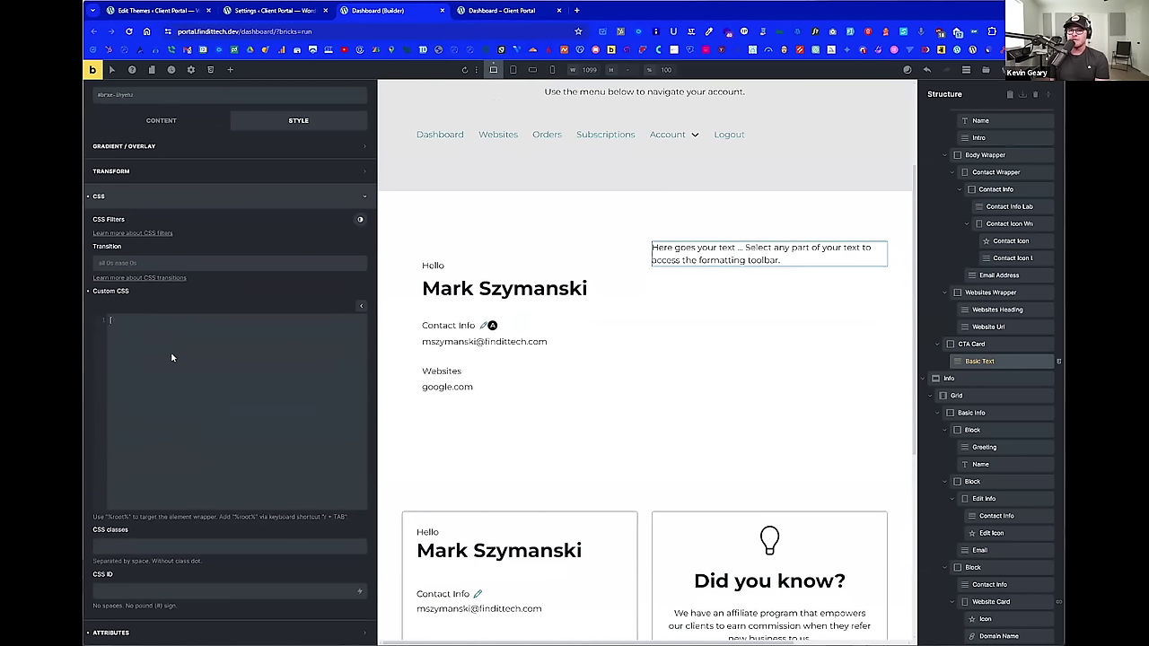
text({)
text(data-)
text(label-colu)
key(BackSpace)
text(or)
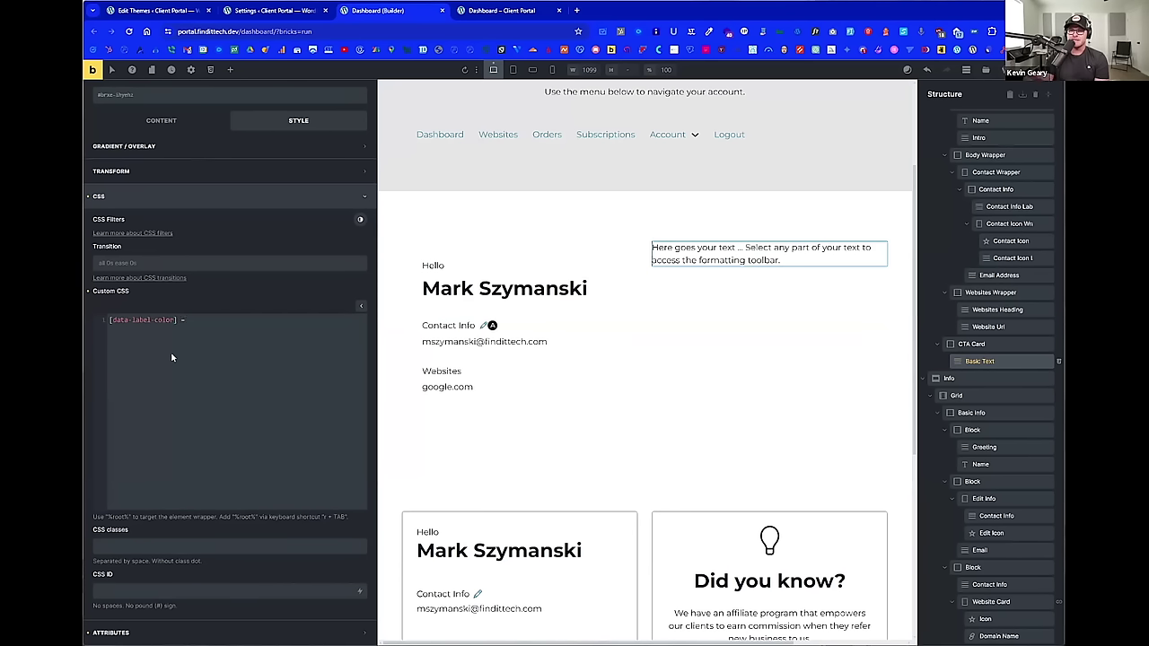
text(=)
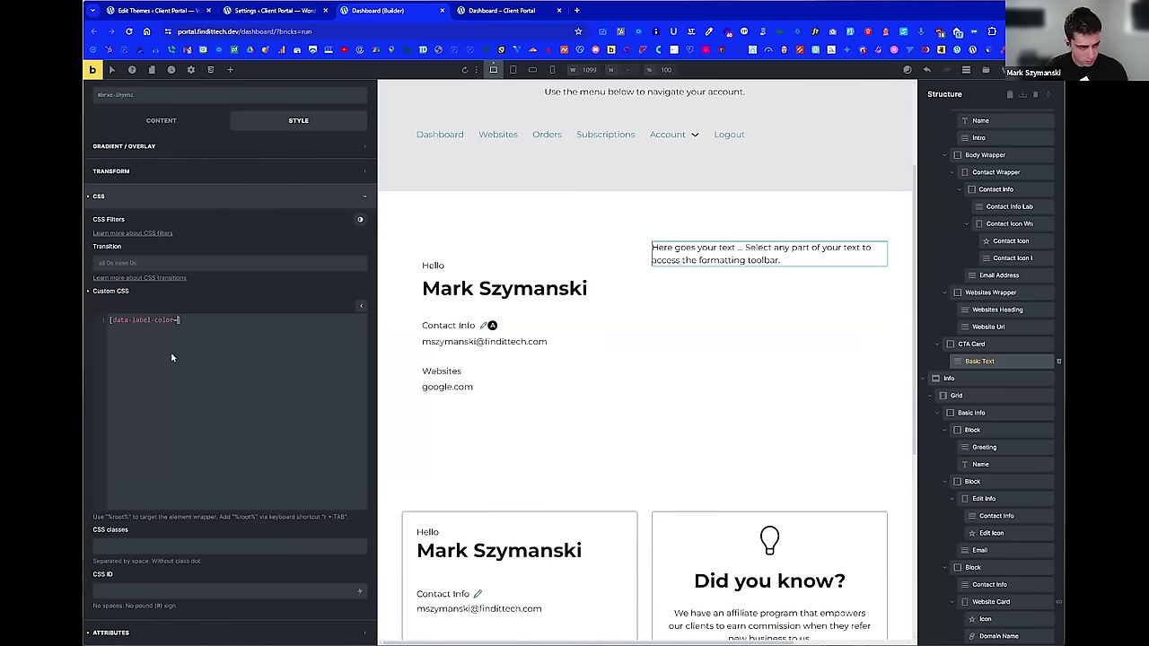
text(')
text(red)
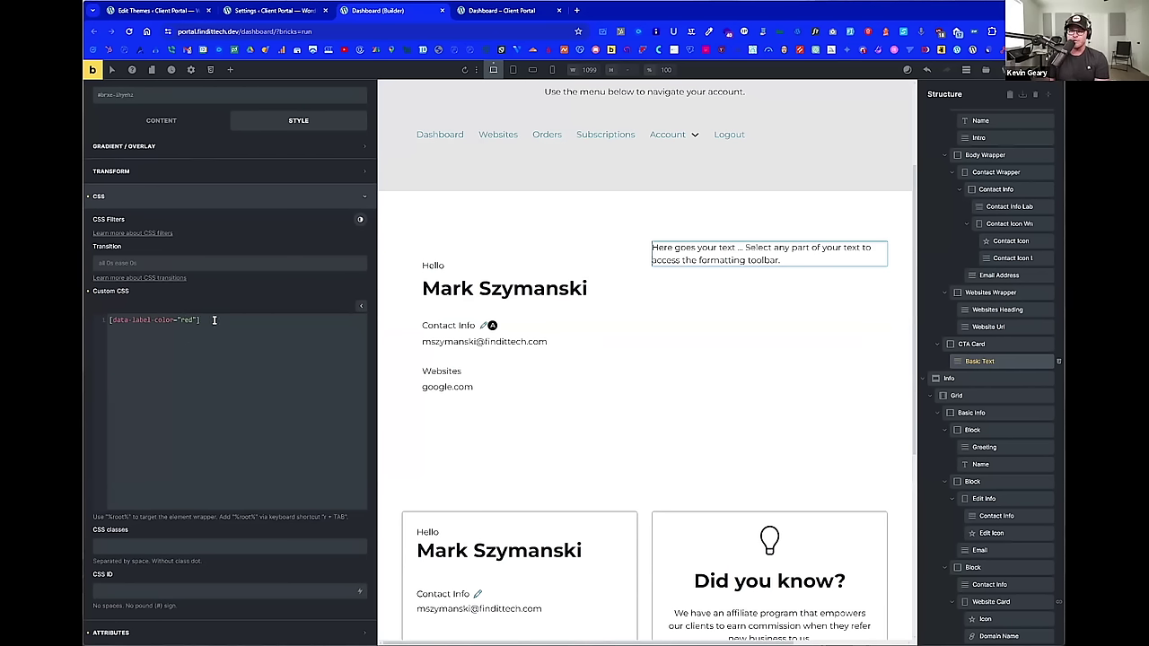
text({ )
text(})
key(Return)
text(color)
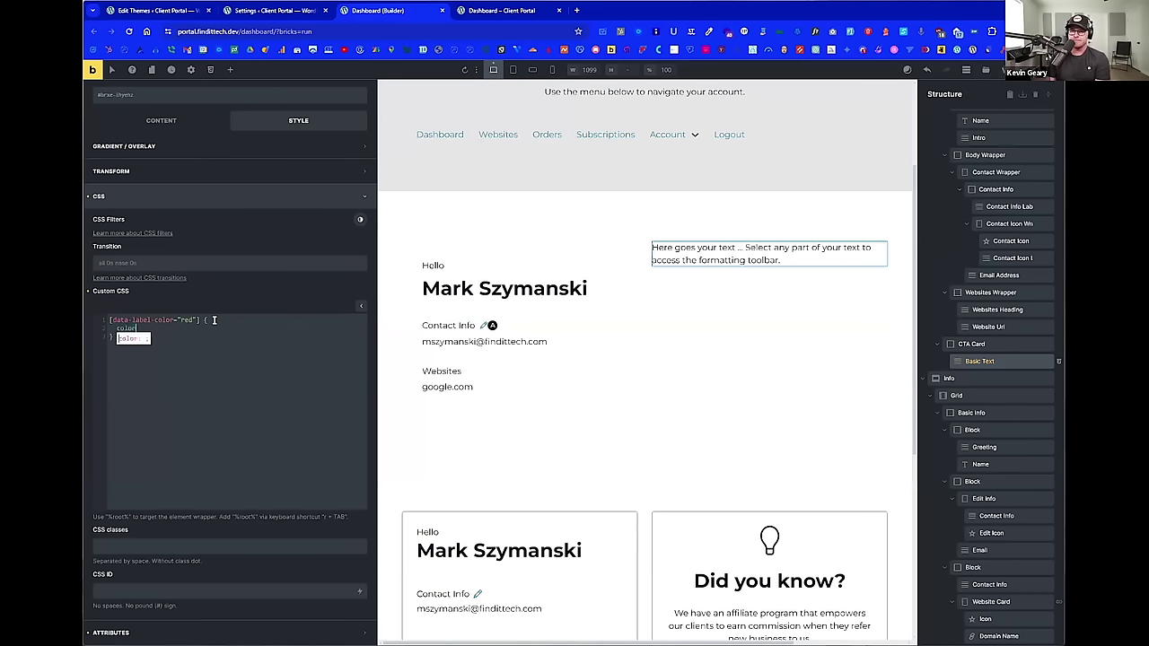
text(: red;)
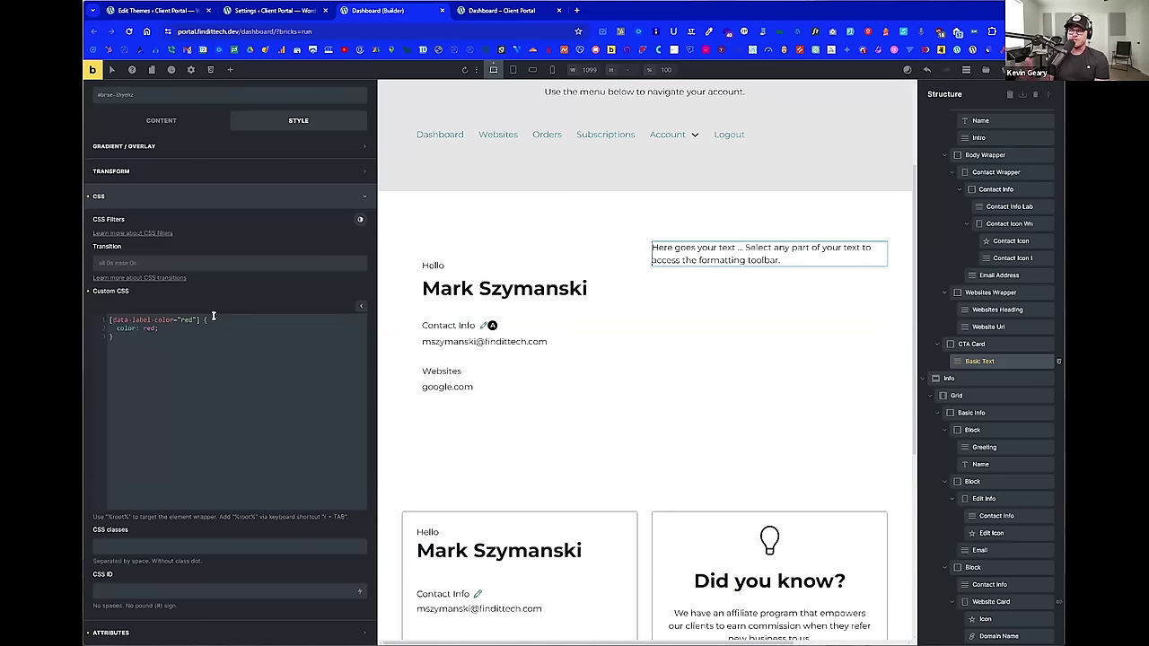
Step: Save the page and bring up the inspect menu on the live client portal page
click(1046, 70)
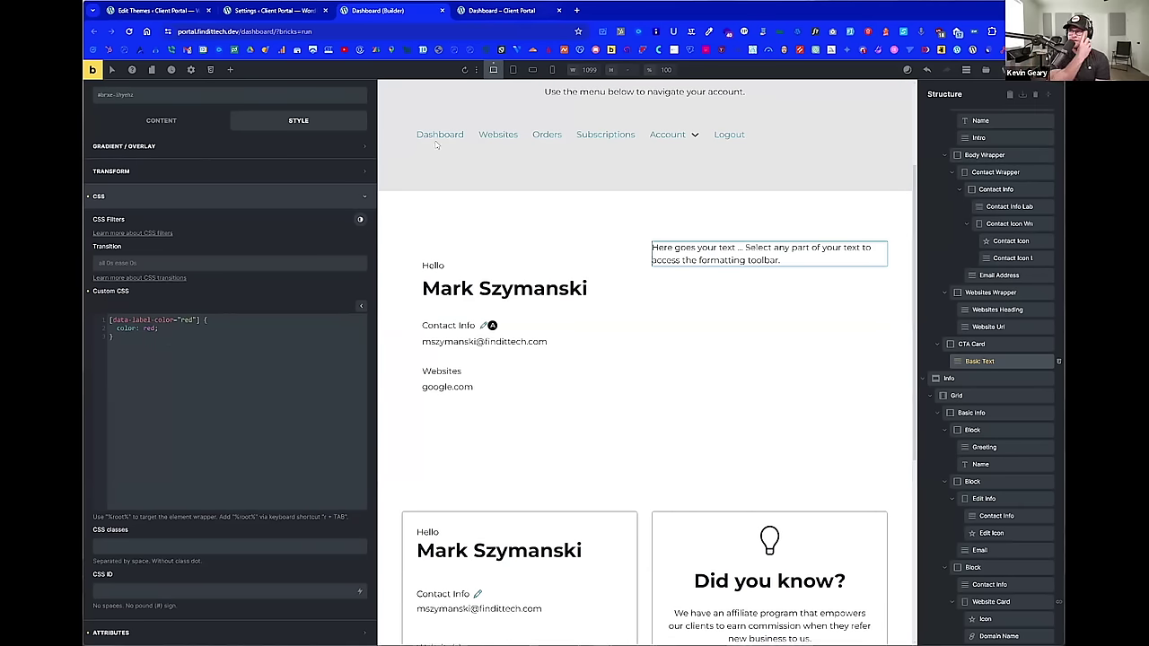
click(500, 10)
right_click(556, 171)
Step: Reload the live page to confirm the red text, then show the element's attributes in the builder
click(592, 210)
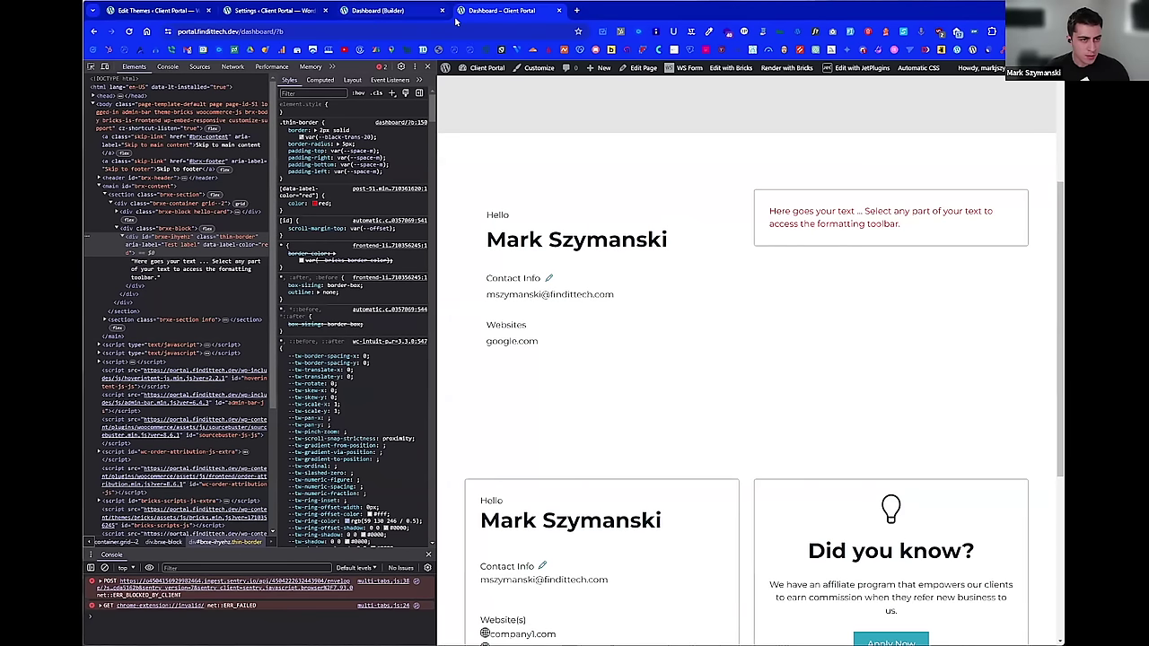
click(369, 13)
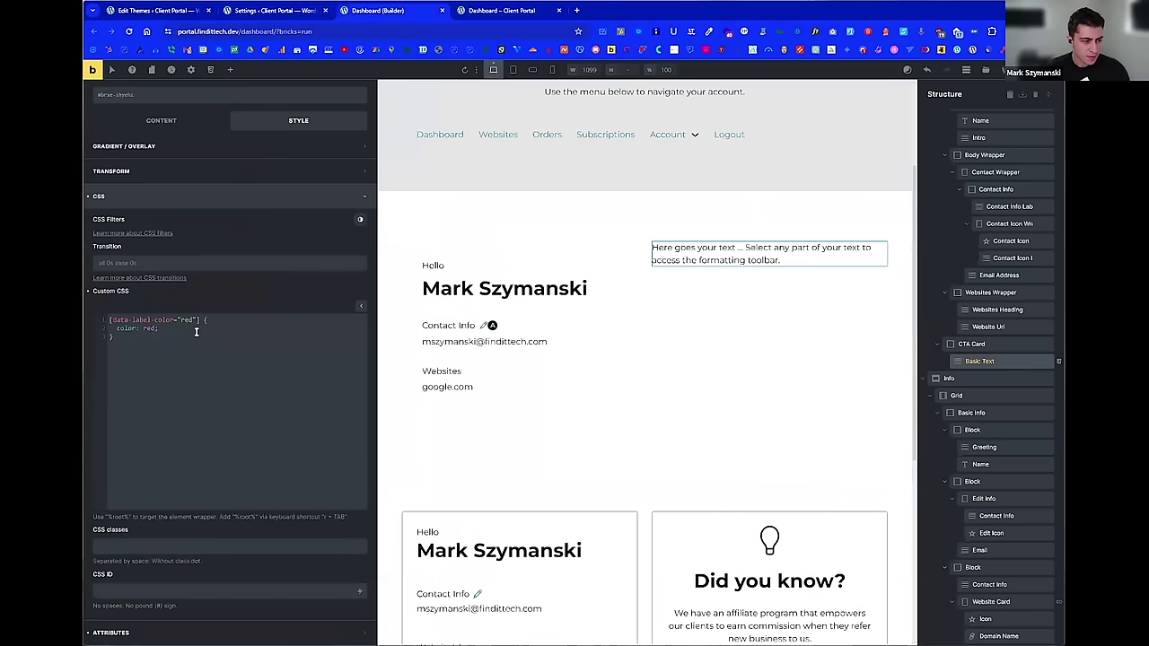
click(161, 630)
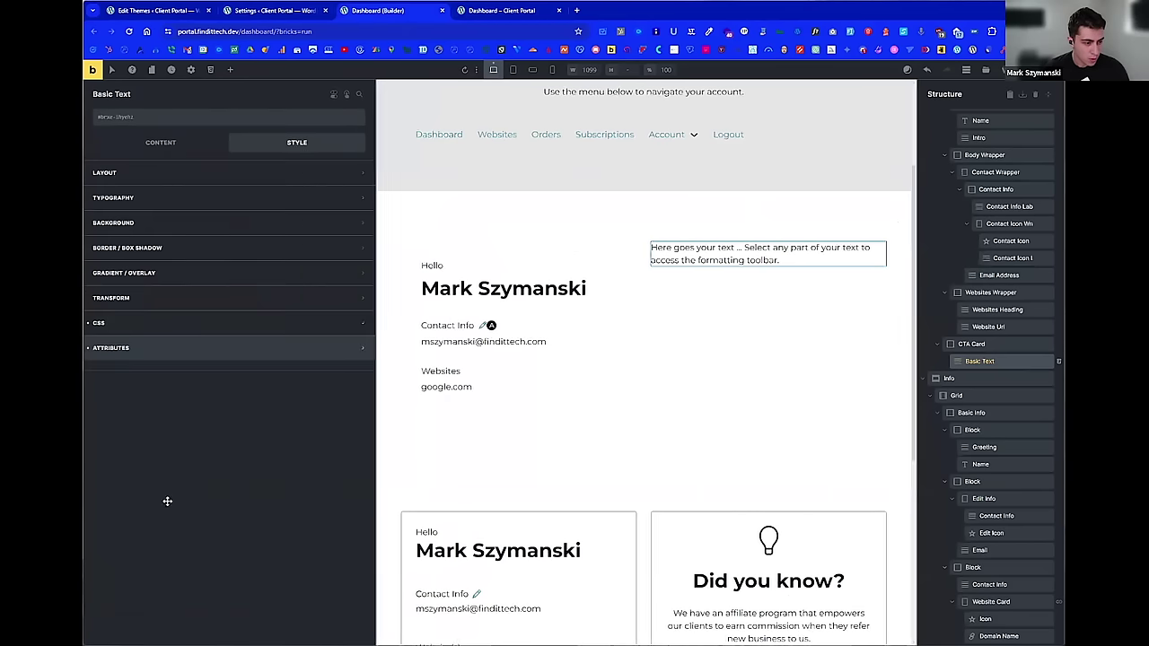
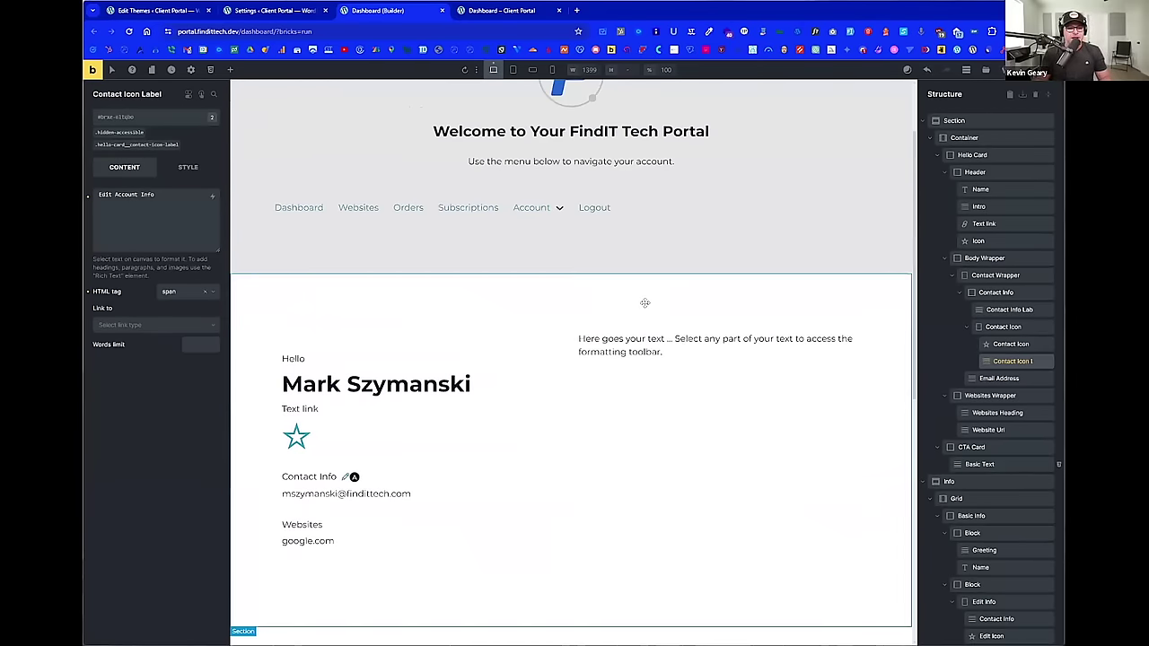
scroll(644, 302, down, 1)
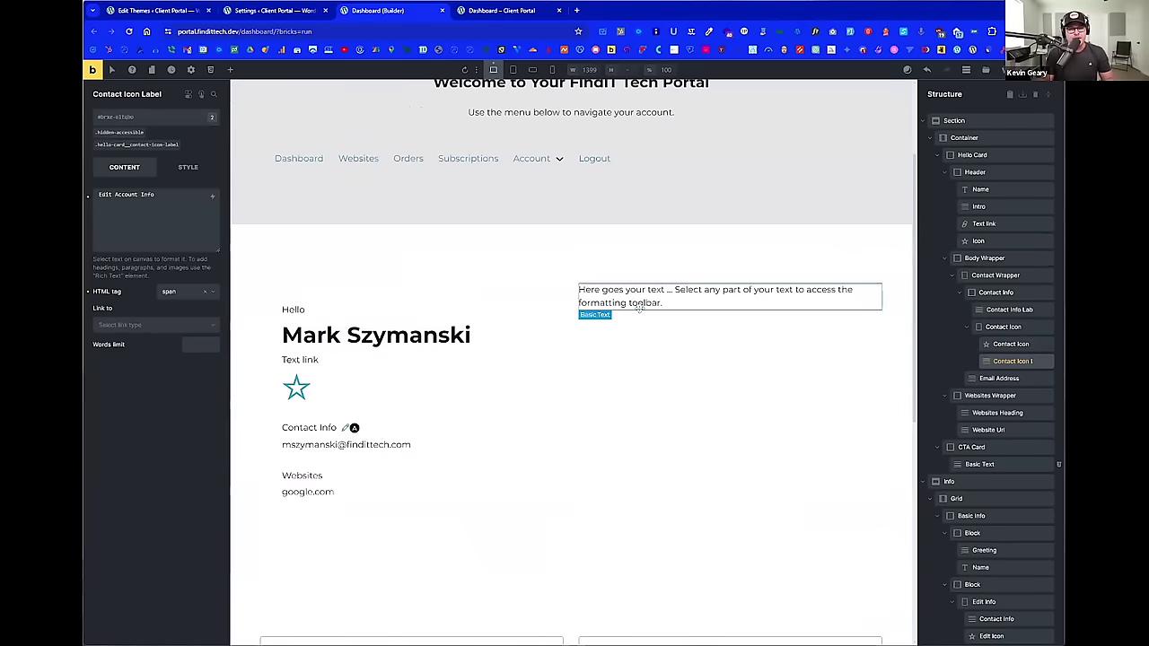